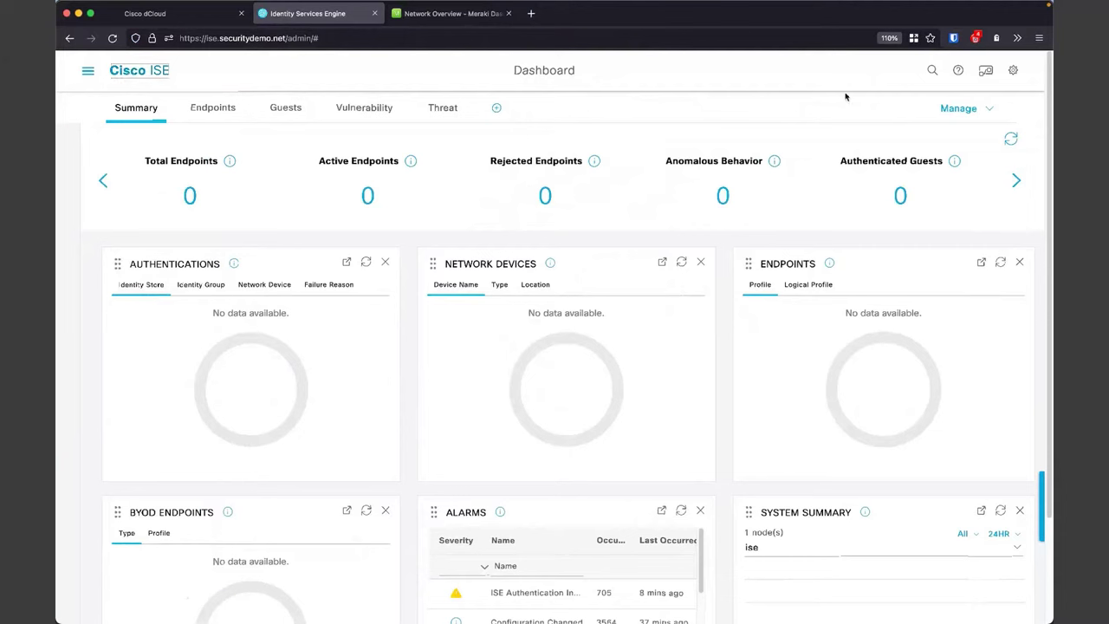
Step: Open the gear menu in the Dashboard's top-right corner
{"action": "left_click", "coordinate": [1011, 76]}
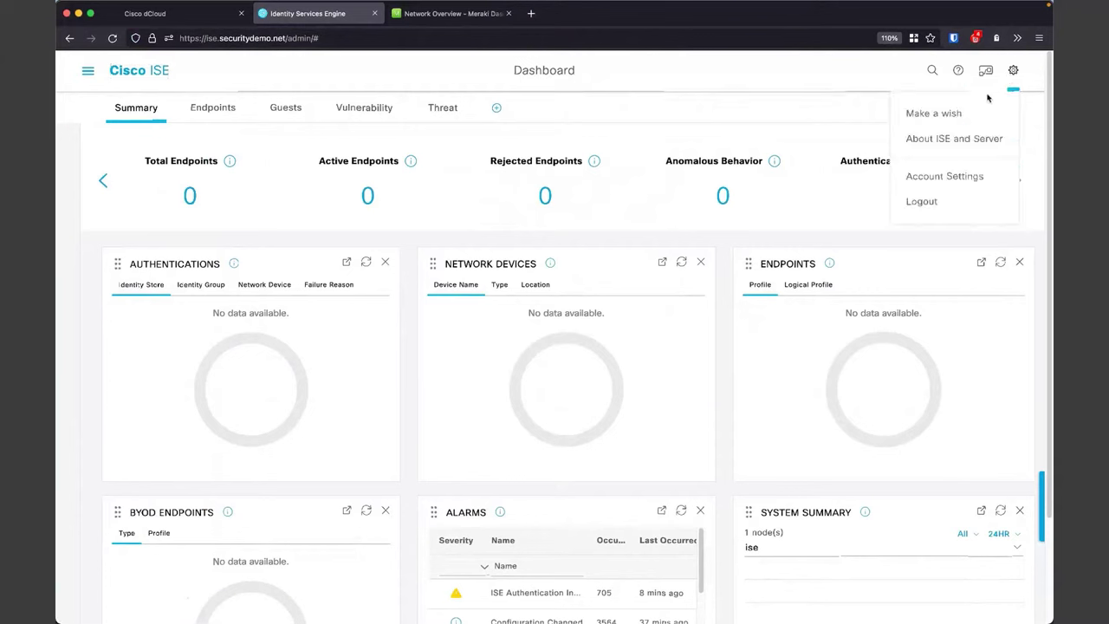
{"action": "left_click", "coordinate": [938, 141]}
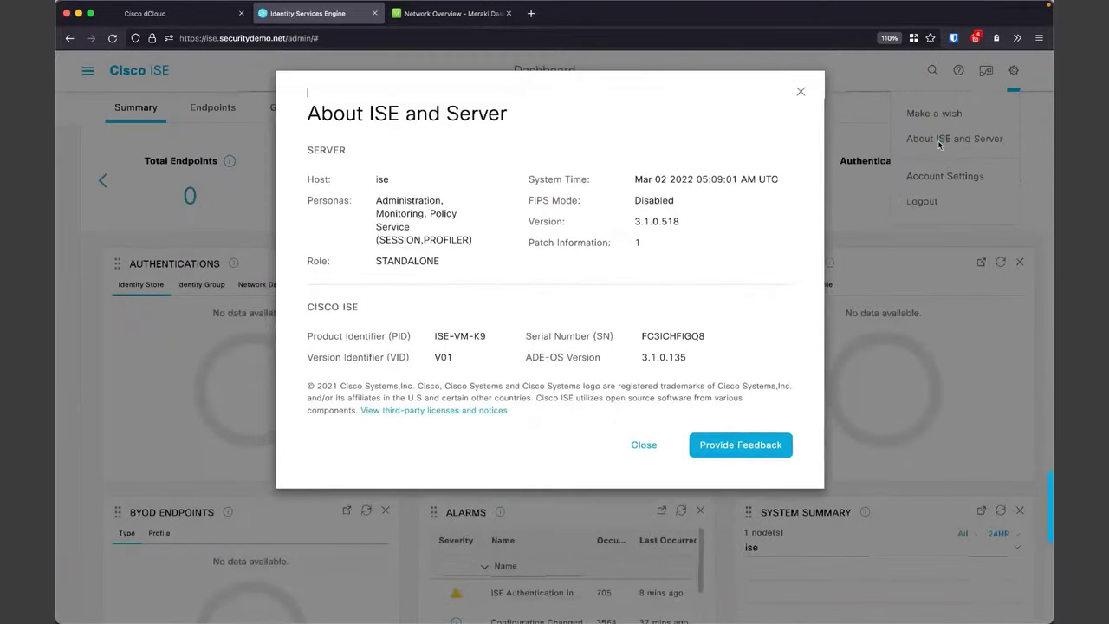
{"action": "left_click_drag", "start_coordinate": [633, 222], "coordinate": [689, 227]}
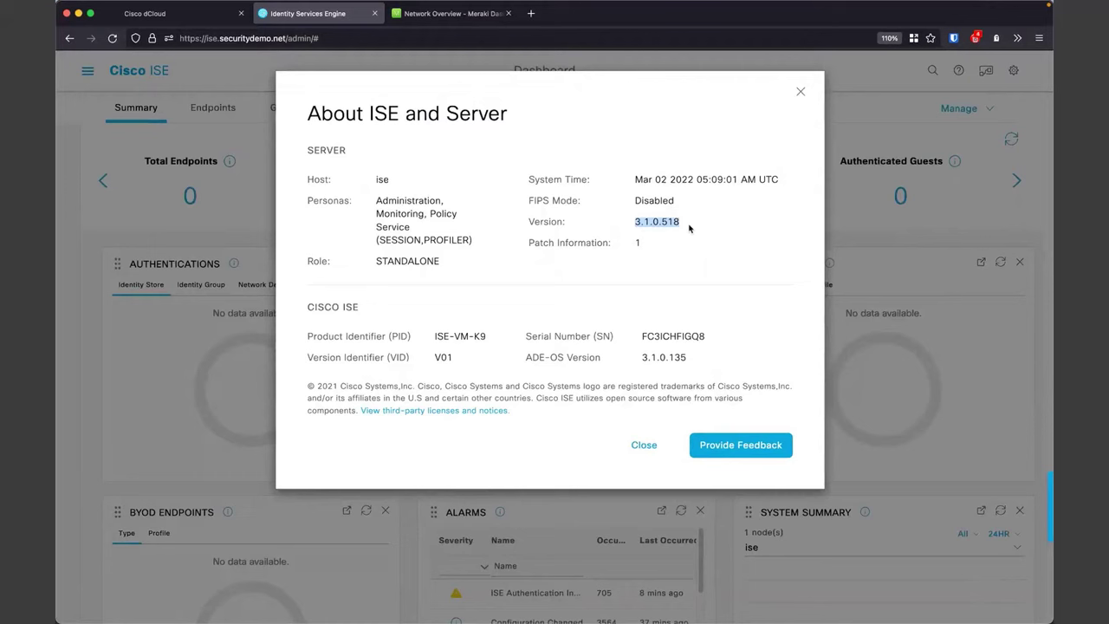
{"action": "left_click_drag", "start_coordinate": [648, 245], "coordinate": [530, 246]}
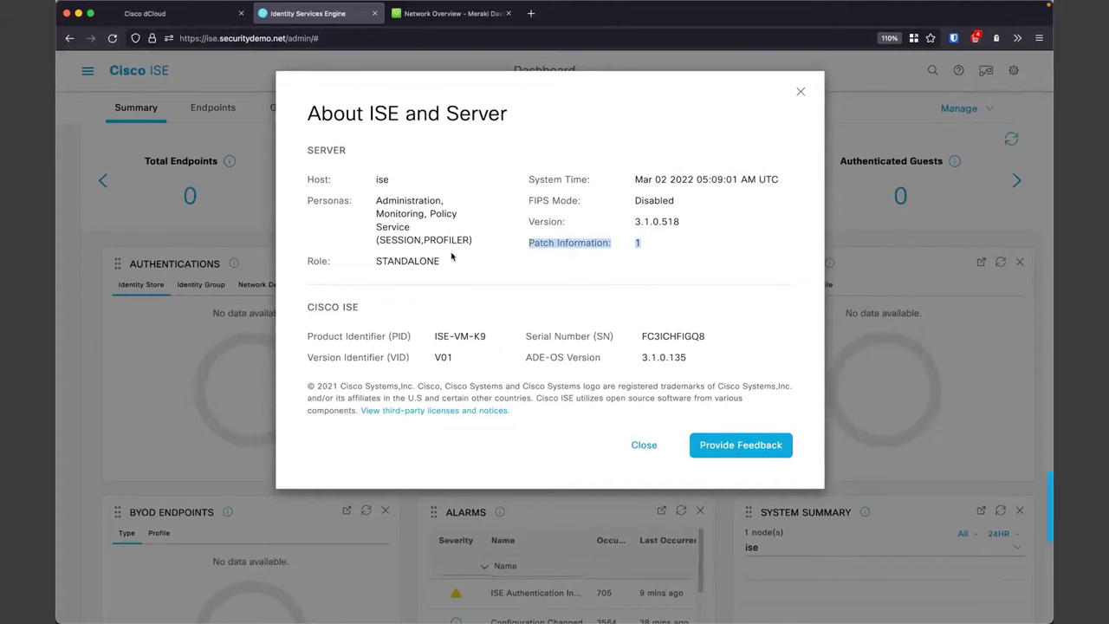
{"action": "double_click", "coordinate": [394, 260]}
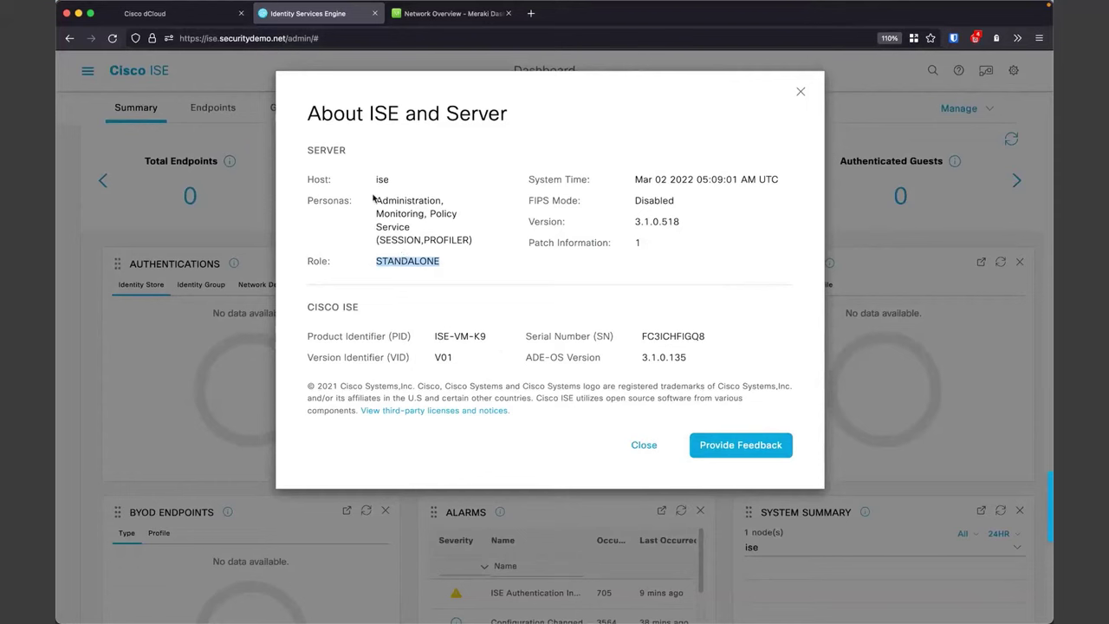
{"action": "left_click_drag", "start_coordinate": [376, 200], "coordinate": [482, 244]}
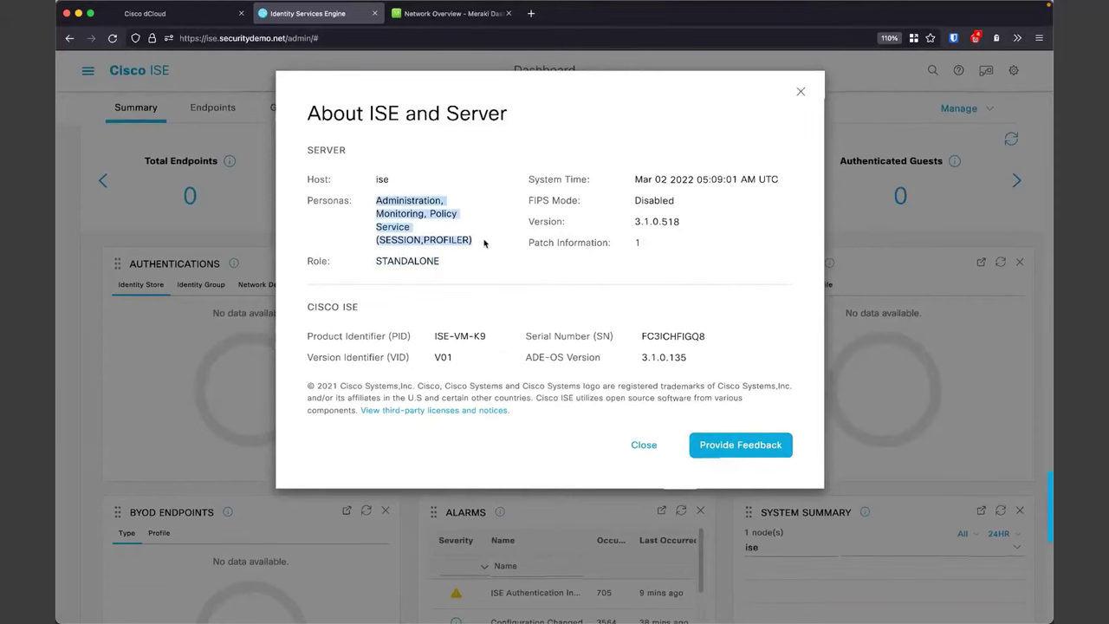
{"action": "left_click", "coordinate": [484, 244]}
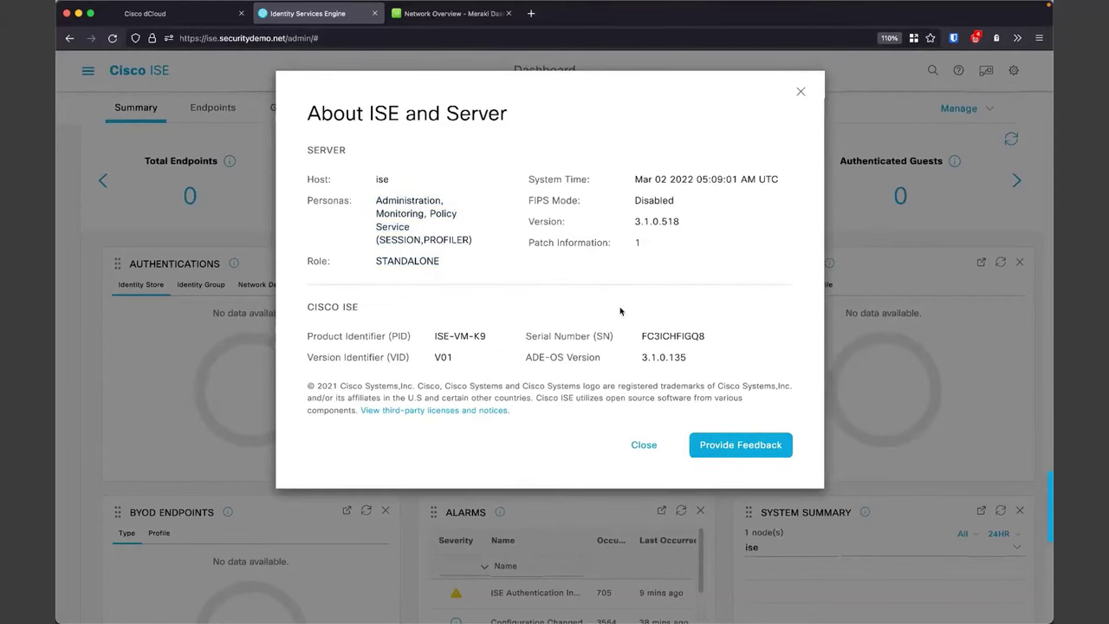
{"action": "left_click", "coordinate": [637, 446]}
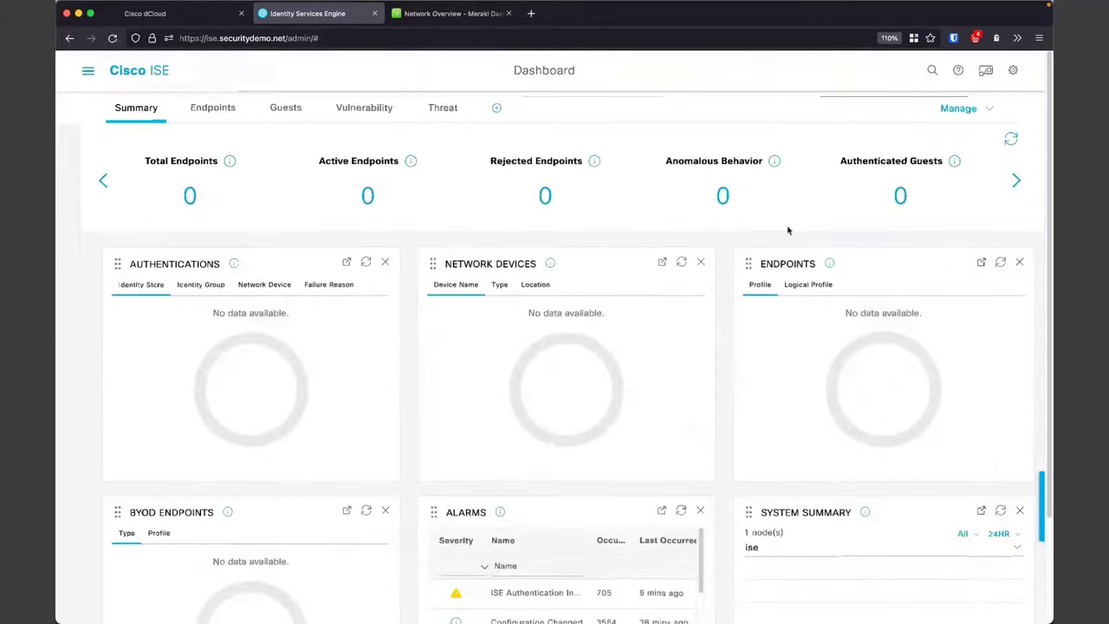
{"action": "left_click", "coordinate": [1013, 72]}
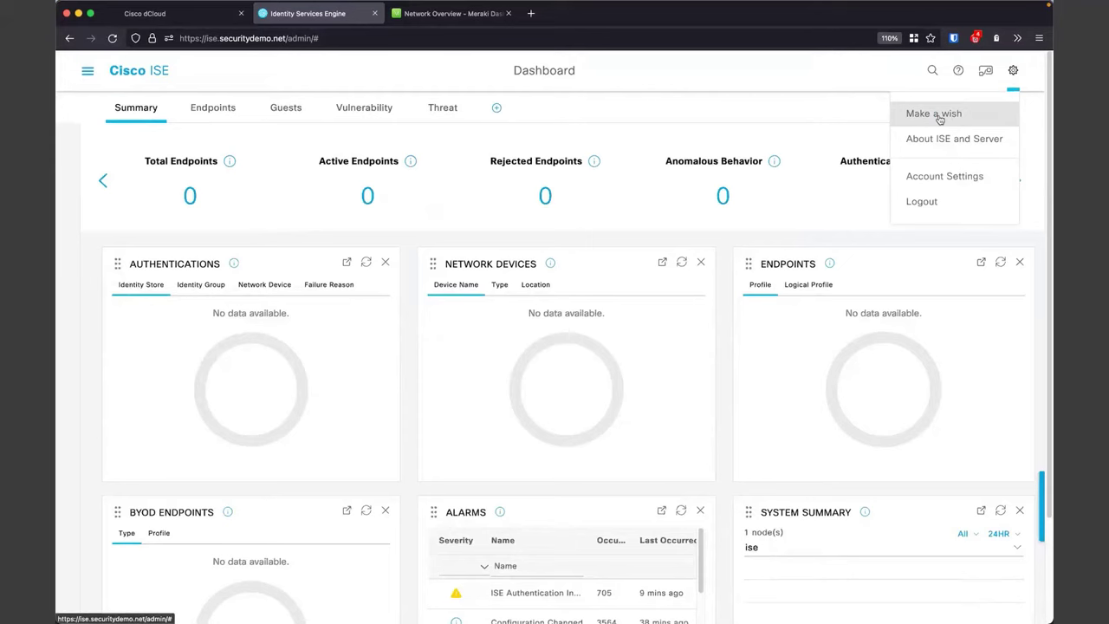
Step: Open the Make a wish feedback form, then go back to the Identity Services Engine tab
{"action": "left_click", "coordinate": [939, 119]}
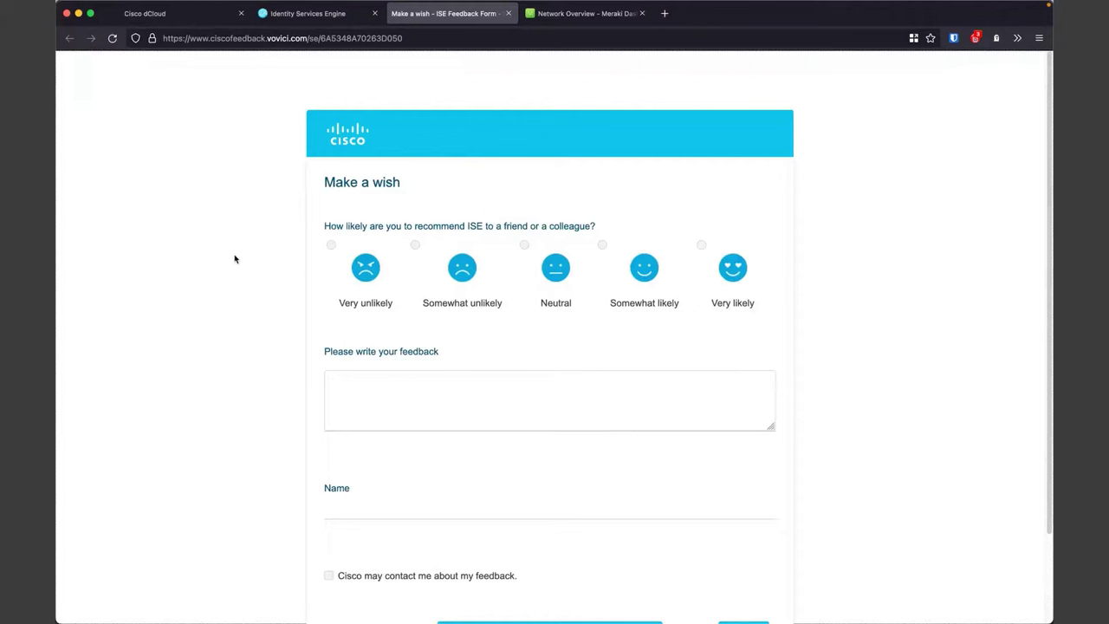
{"action": "left_click", "coordinate": [311, 14]}
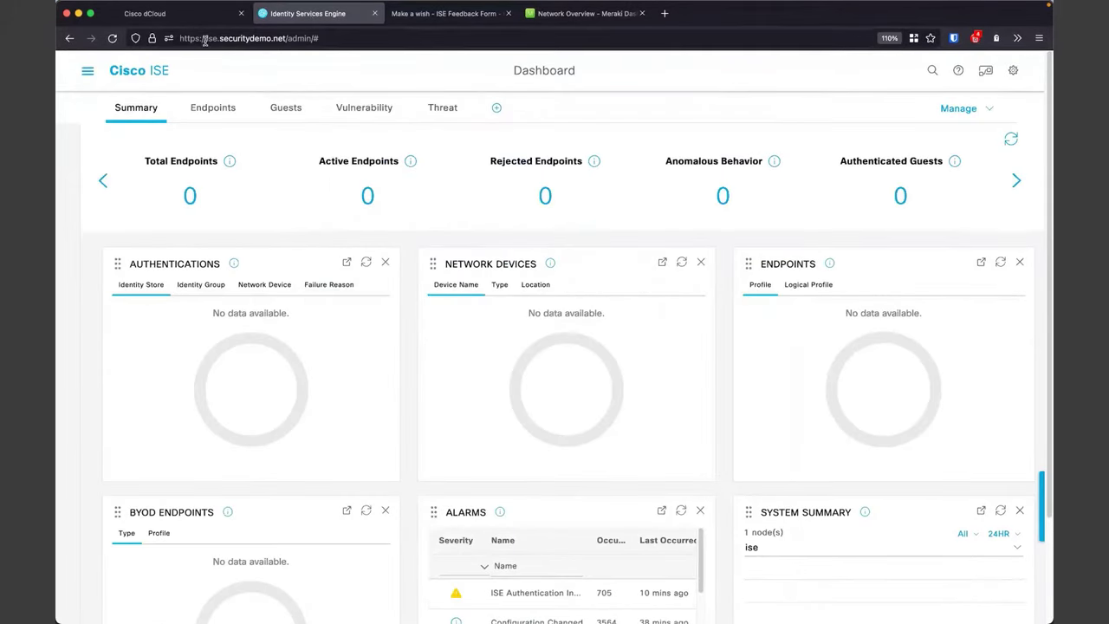
Step: Go to Administration > System and expand Deployment to list the ise node
{"action": "left_click", "coordinate": [87, 75]}
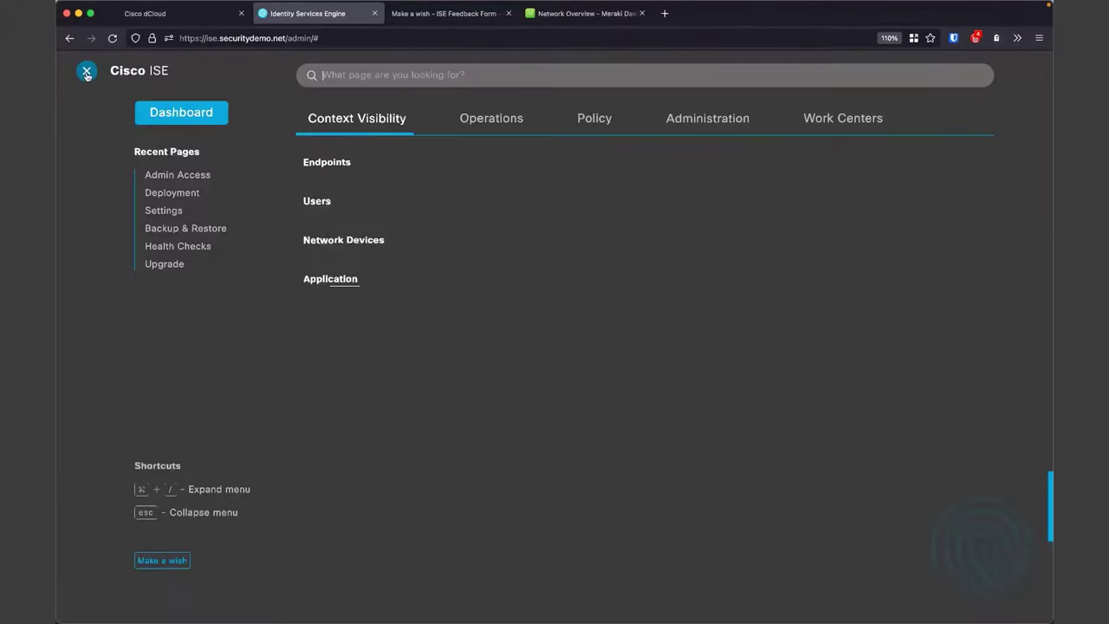
{"action": "left_click", "coordinate": [684, 123]}
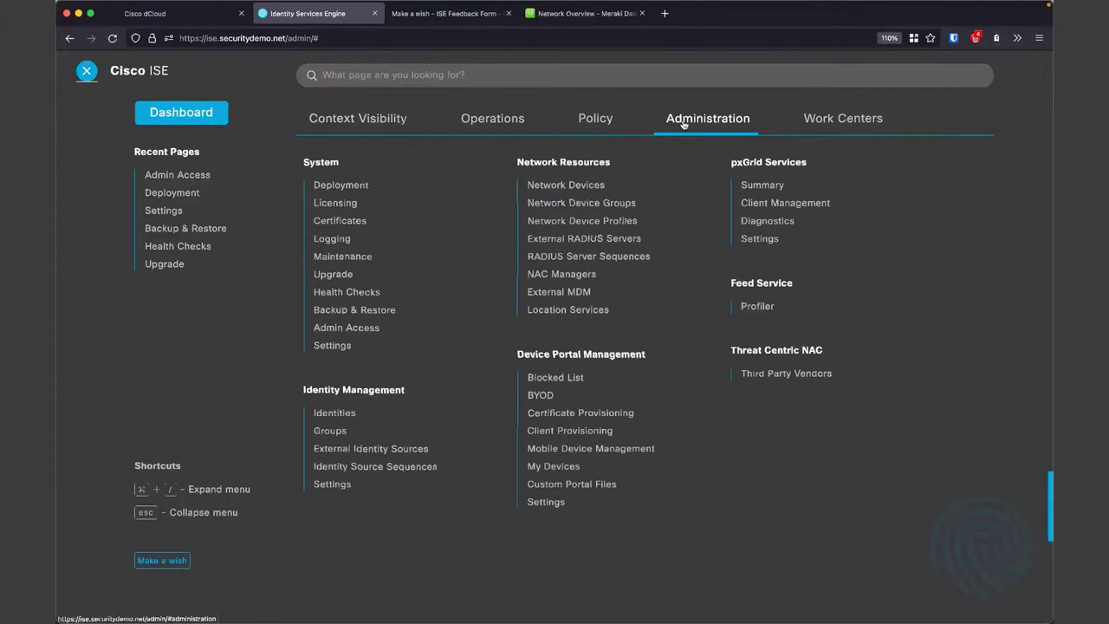
{"action": "left_click", "coordinate": [333, 163]}
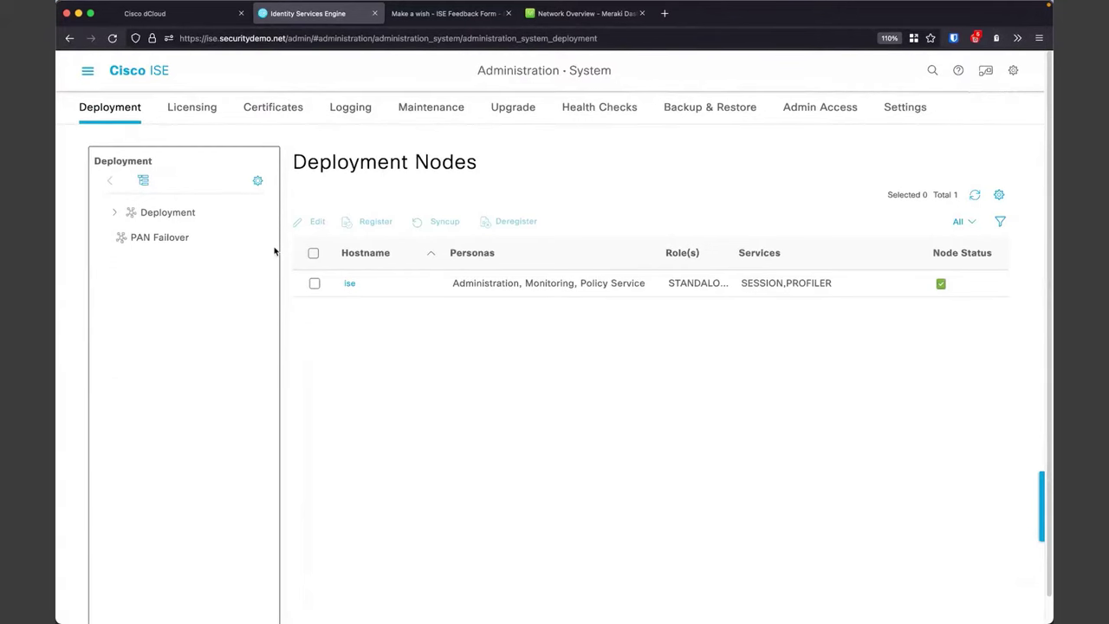
{"action": "left_click", "coordinate": [114, 216]}
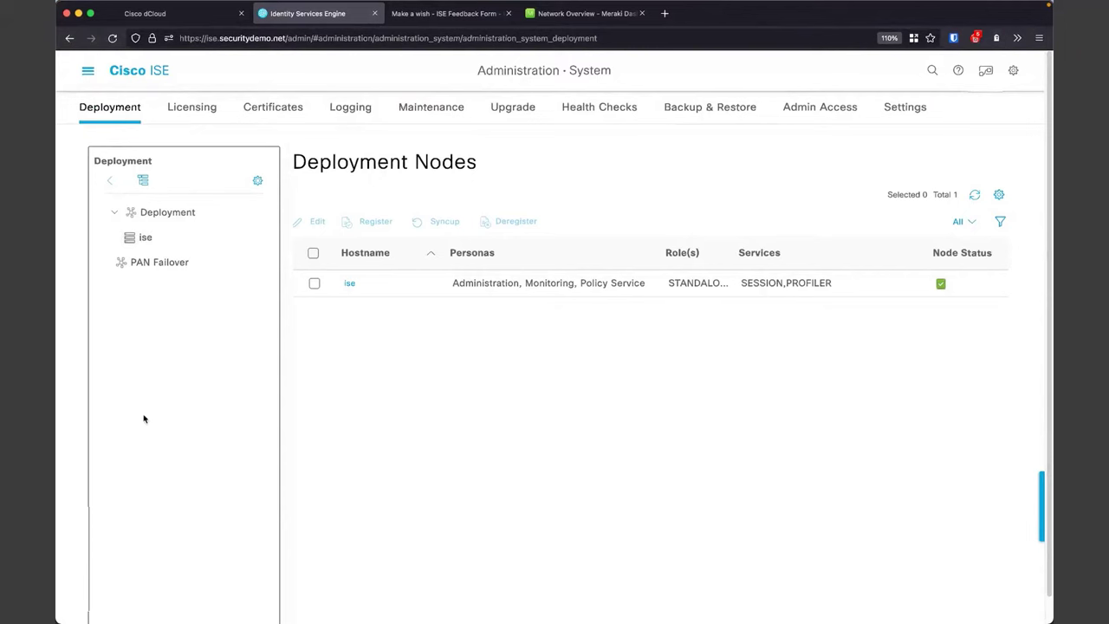
Step: Edit the ise node and tick Enable Device Admin Service under Policy Service
{"action": "left_click", "coordinate": [350, 284]}
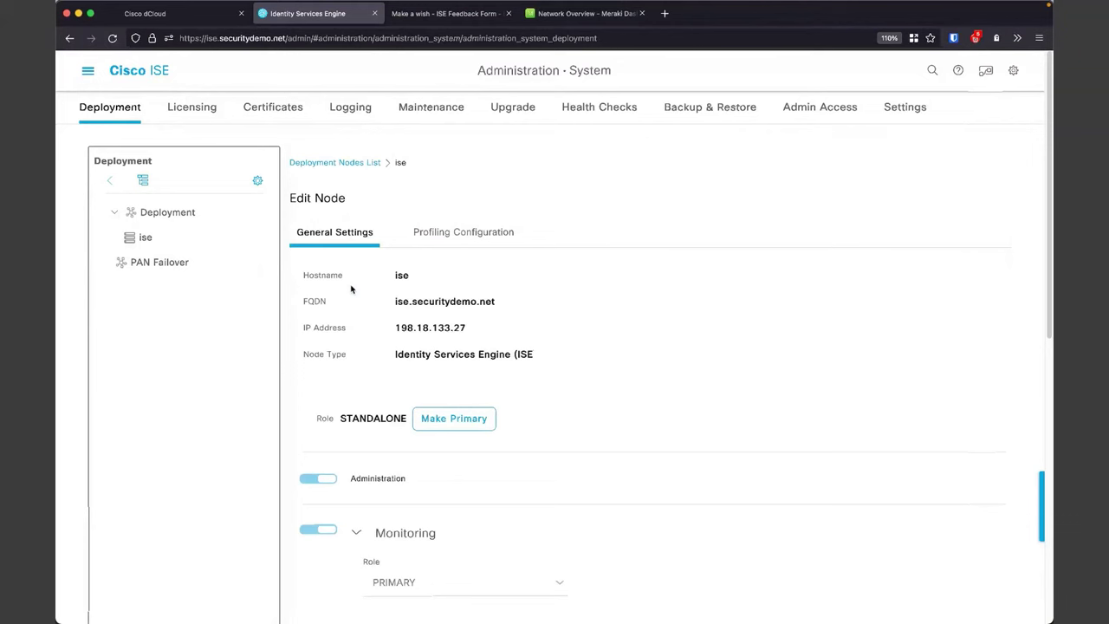
{"action": "scroll", "coordinate": [364, 381], "scroll_direction": "down", "scroll_amount": 2}
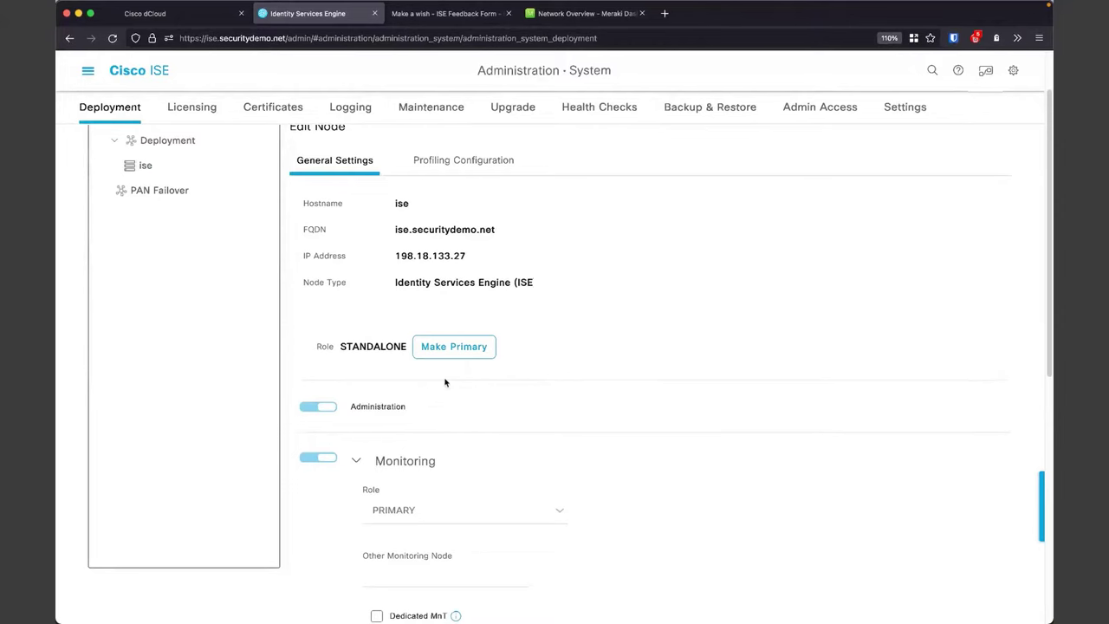
{"action": "scroll", "coordinate": [445, 382], "scroll_direction": "down", "scroll_amount": 5}
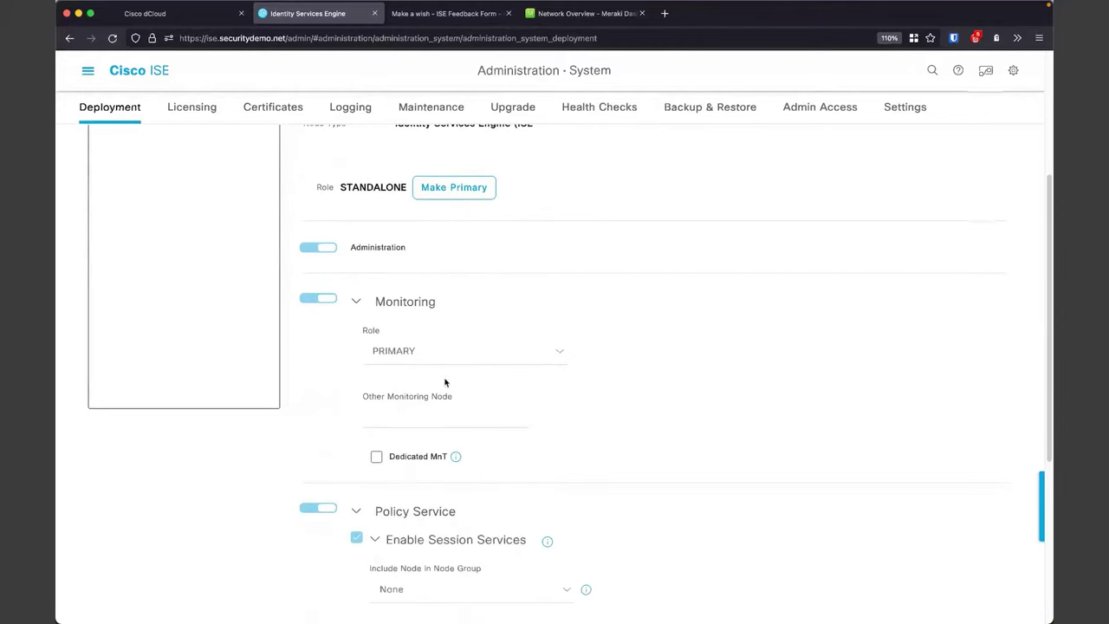
{"action": "scroll", "coordinate": [445, 382], "scroll_direction": "down", "scroll_amount": 1}
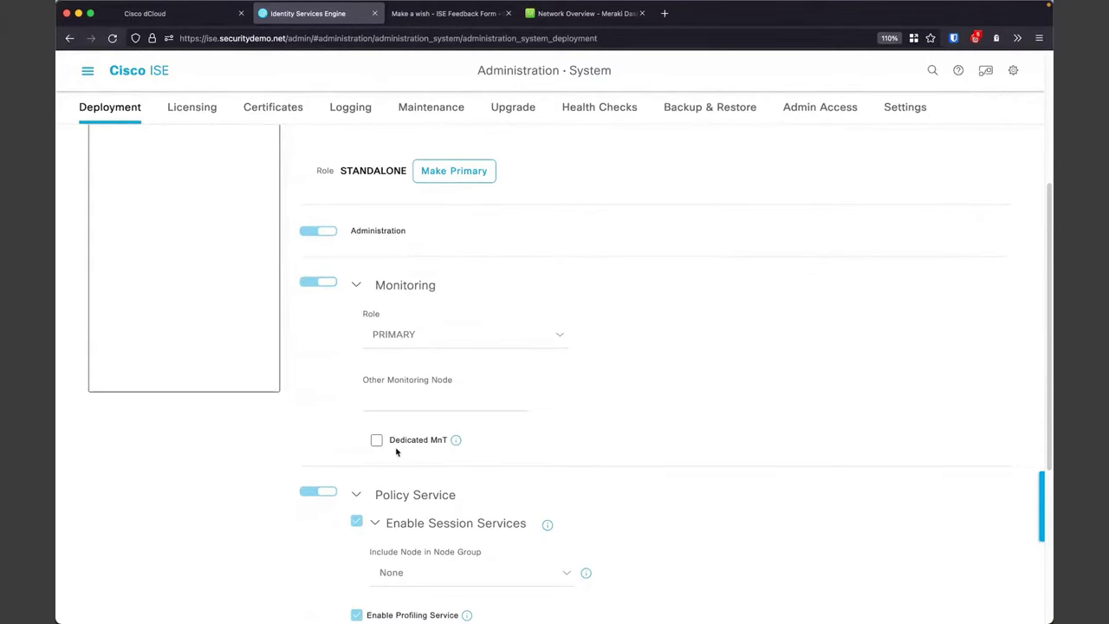
{"action": "scroll", "coordinate": [519, 474], "scroll_direction": "down", "scroll_amount": 1}
{"action": "scroll", "coordinate": [519, 474], "scroll_direction": "down", "scroll_amount": 5}
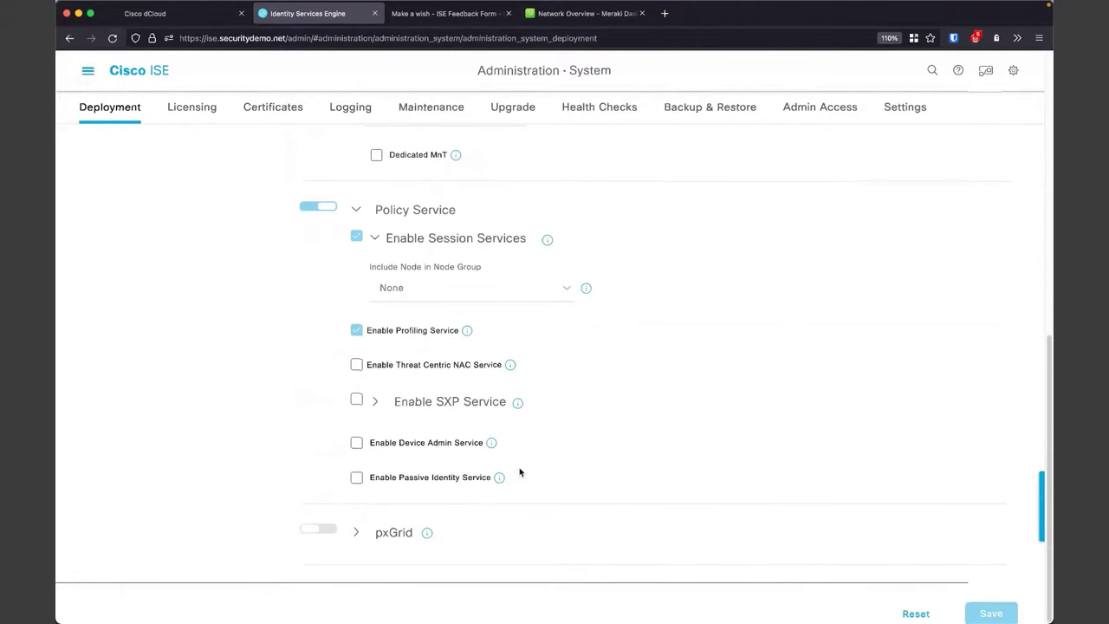
{"action": "left_click", "coordinate": [356, 441]}
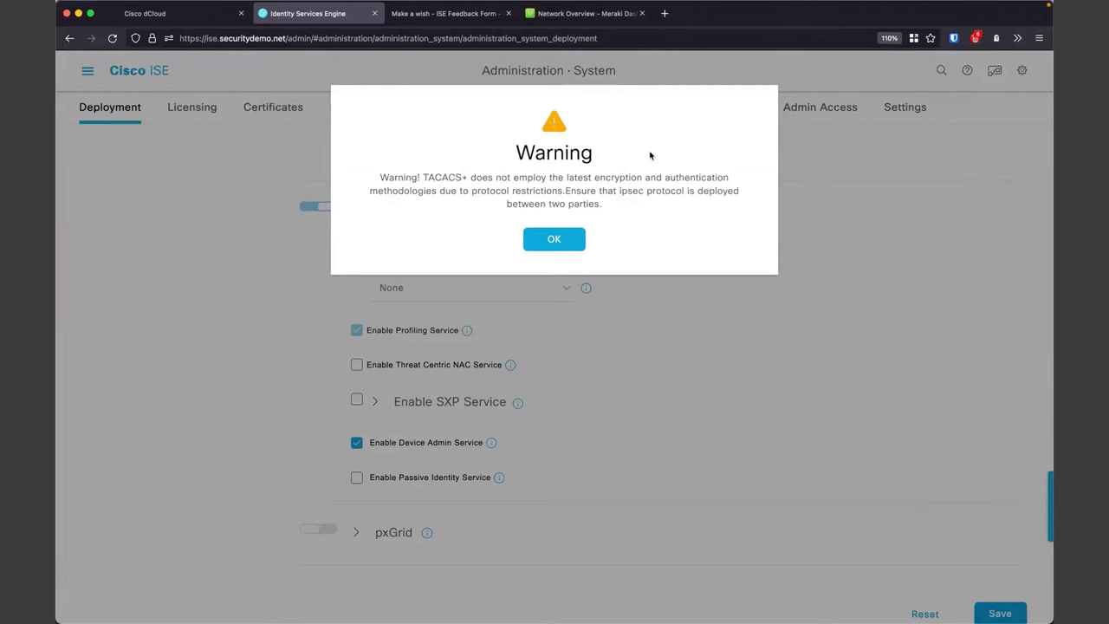
Step: Accept the TACACS+ warning and switch to the ise node's Profiling Configuration
{"action": "left_click", "coordinate": [564, 239]}
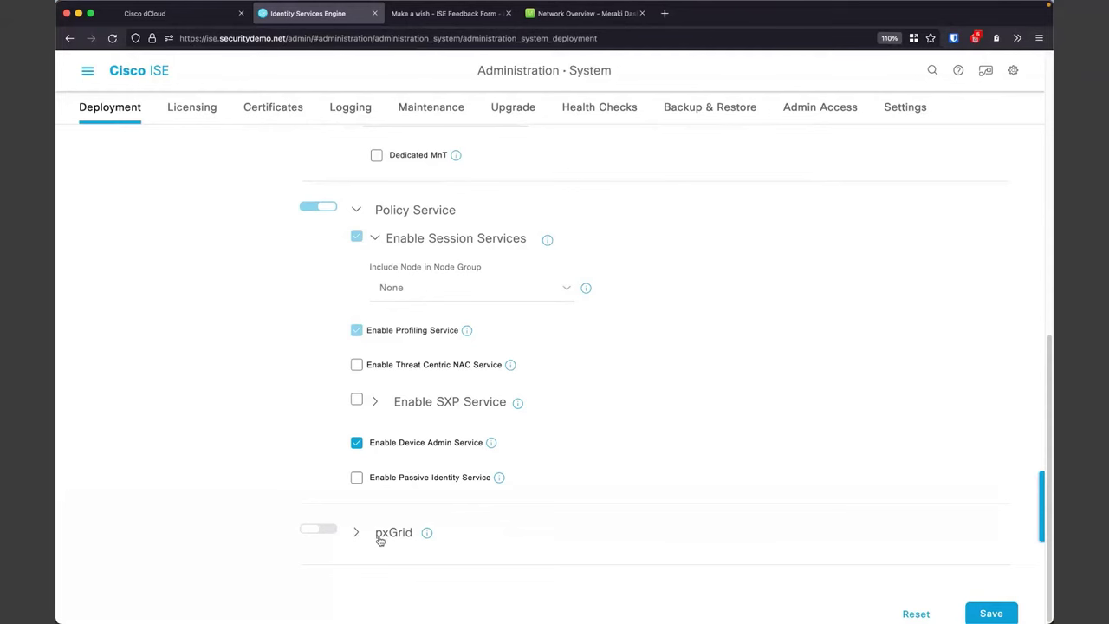
{"action": "scroll", "coordinate": [586, 490], "scroll_direction": "up", "scroll_amount": 15}
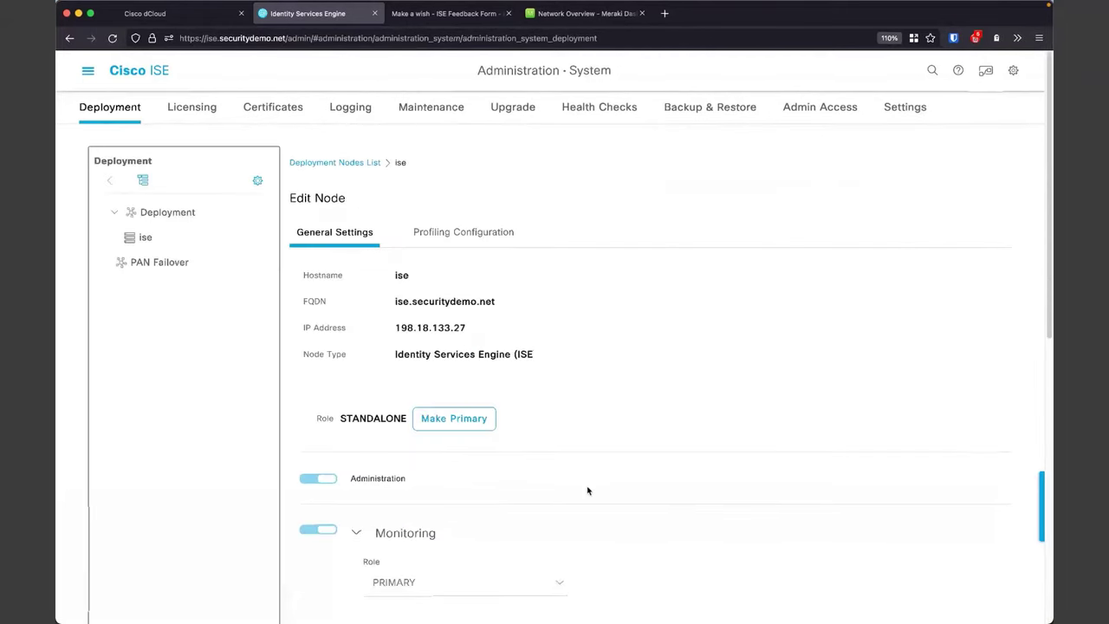
{"action": "left_click", "coordinate": [470, 233]}
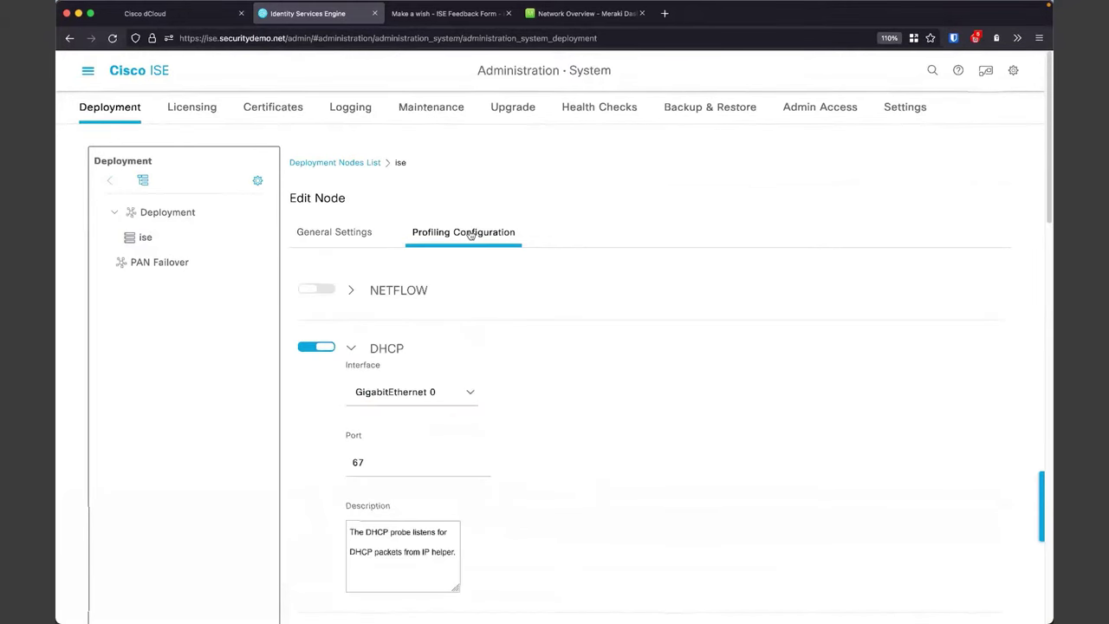
Step: Enable the HTTP and DNS profiling probes on the ise node
{"action": "scroll", "coordinate": [508, 376], "scroll_direction": "down", "scroll_amount": 3}
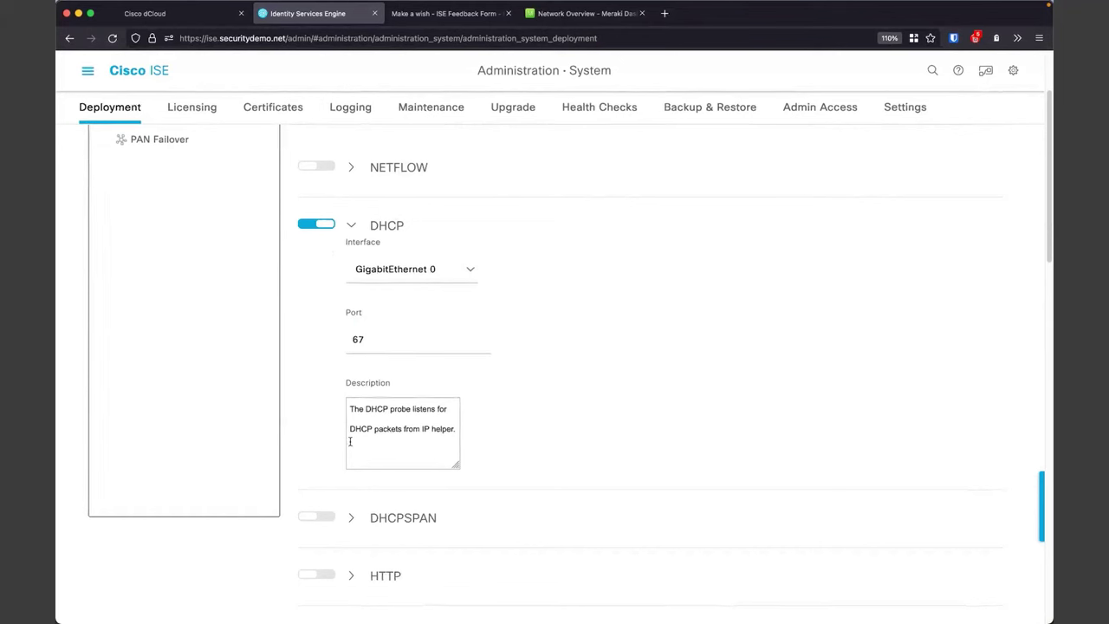
{"action": "scroll", "coordinate": [330, 438], "scroll_direction": "down", "scroll_amount": 5}
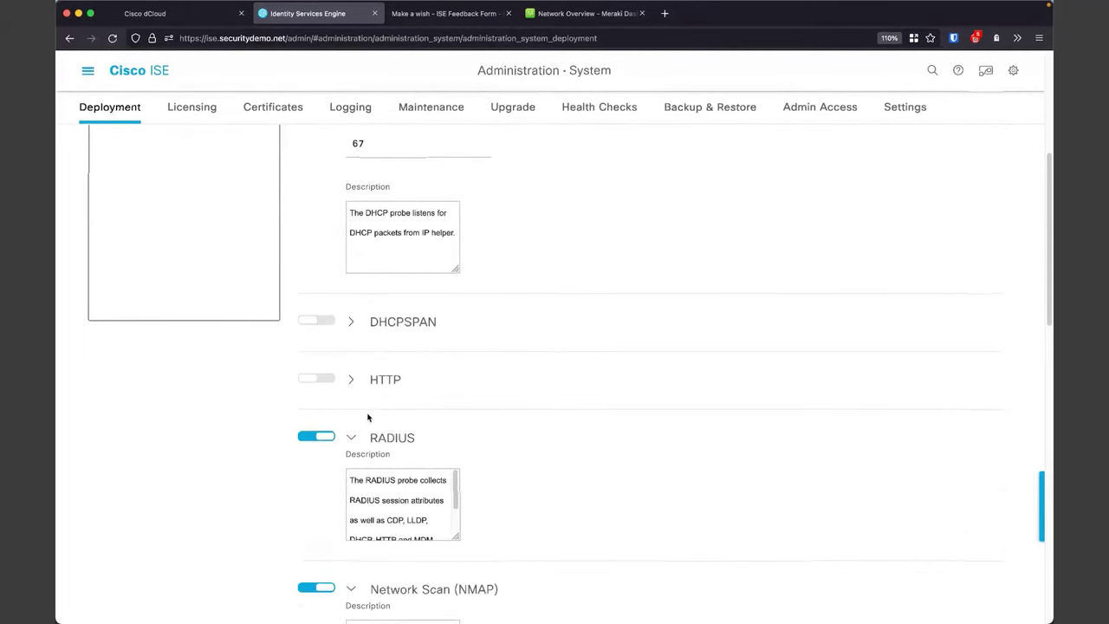
{"action": "left_click", "coordinate": [328, 382]}
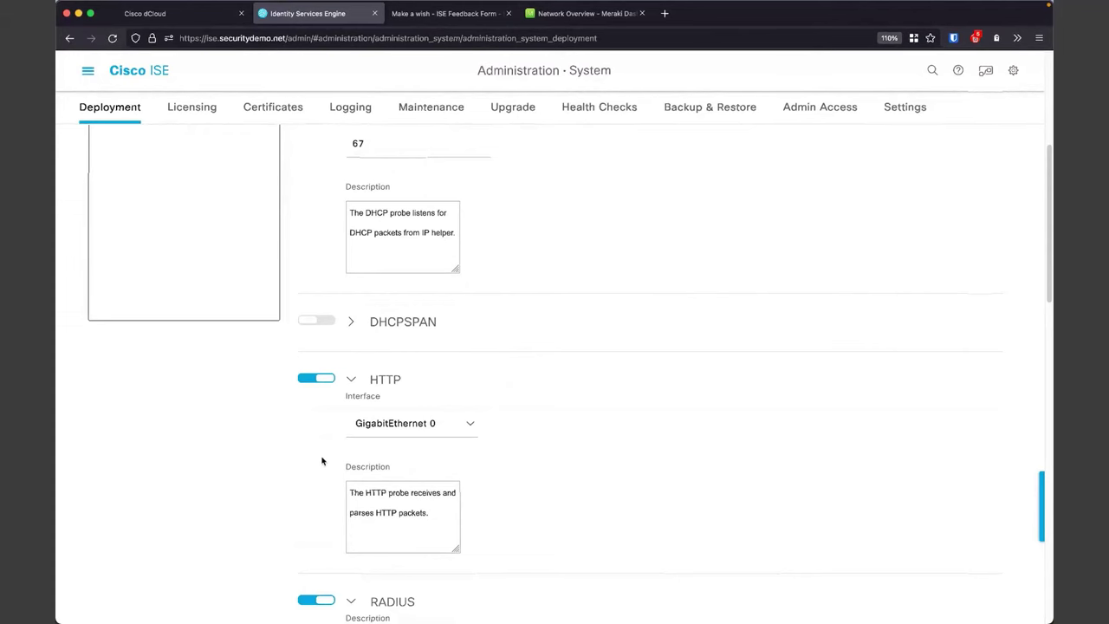
{"action": "scroll", "coordinate": [321, 461], "scroll_direction": "down", "scroll_amount": 5}
{"action": "scroll", "coordinate": [319, 461], "scroll_direction": "down", "scroll_amount": 10}
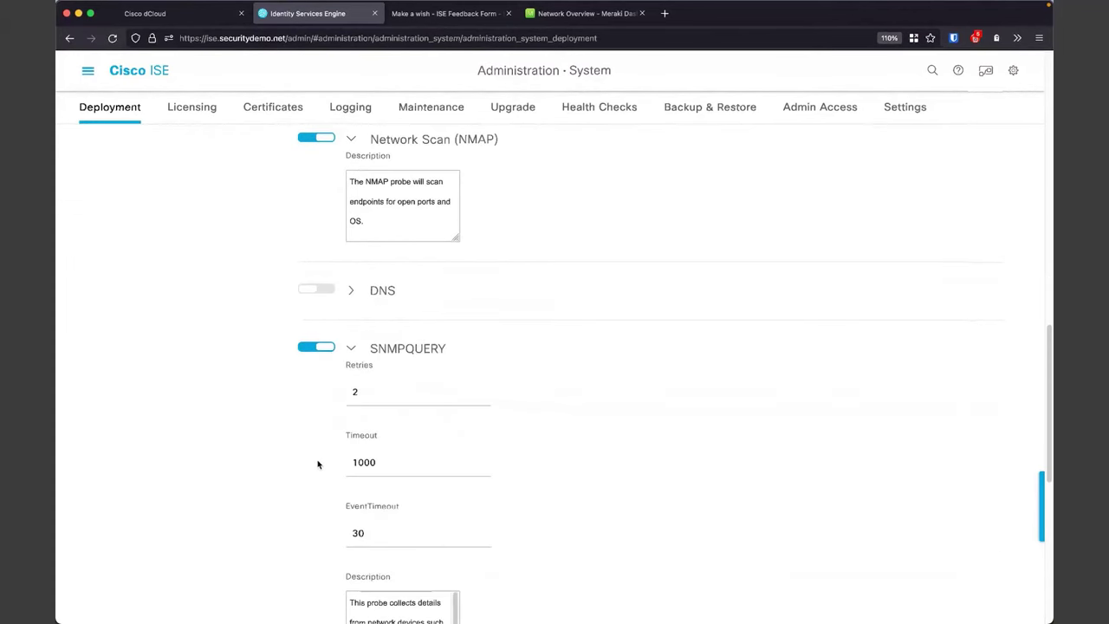
{"action": "left_click", "coordinate": [324, 266]}
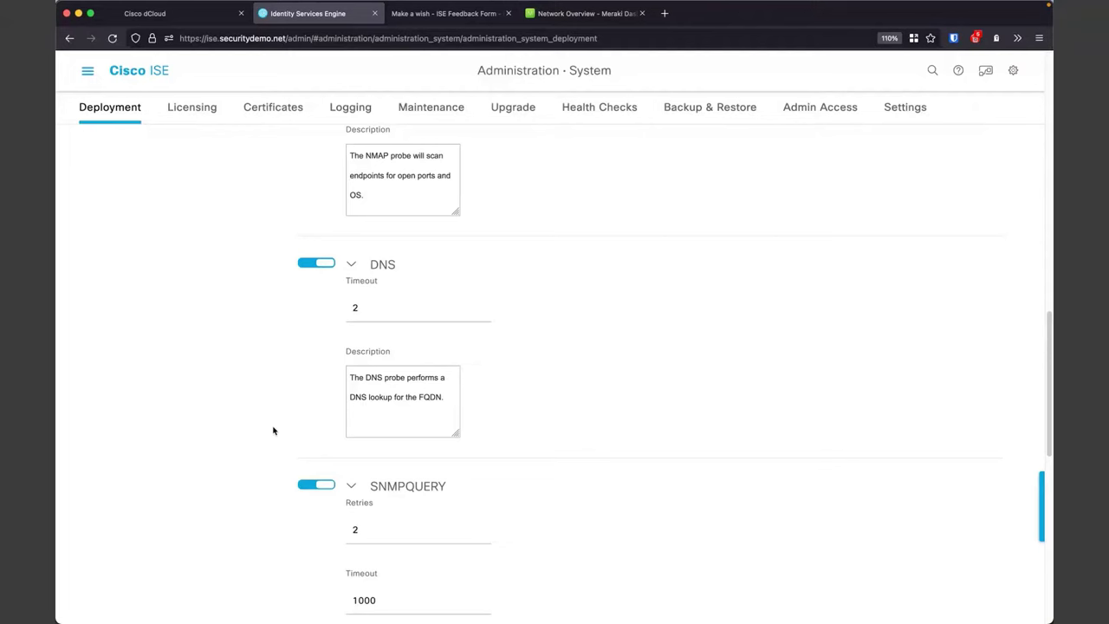
Step: Save the node's probe settings and go to the Licensing page
{"action": "scroll", "coordinate": [273, 431], "scroll_direction": "down", "scroll_amount": 10}
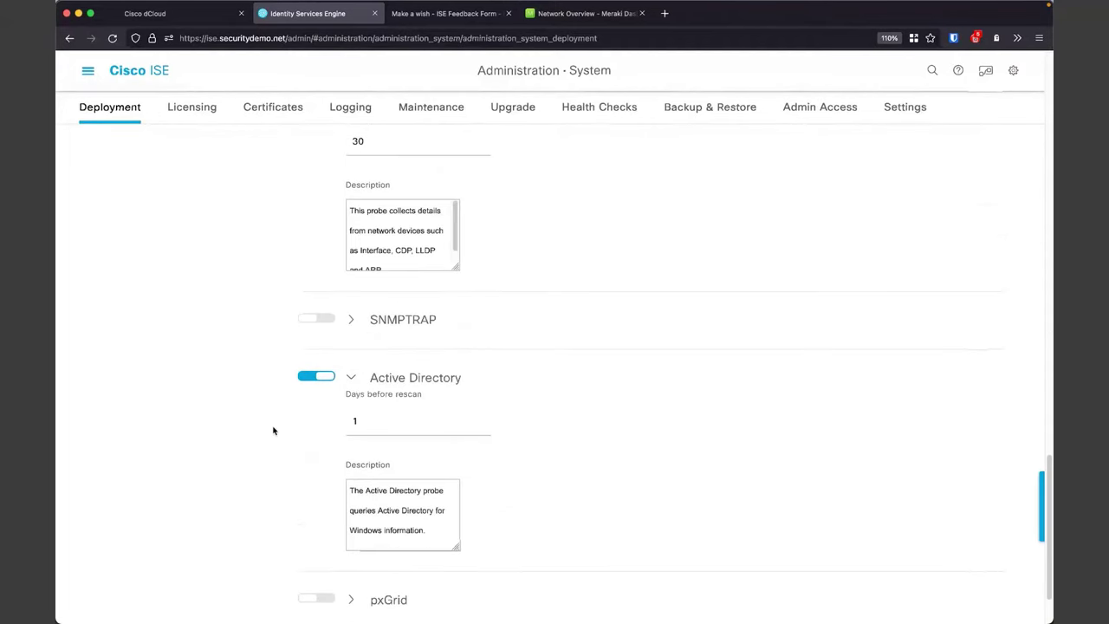
{"action": "scroll", "coordinate": [273, 430], "scroll_direction": "down", "scroll_amount": 2}
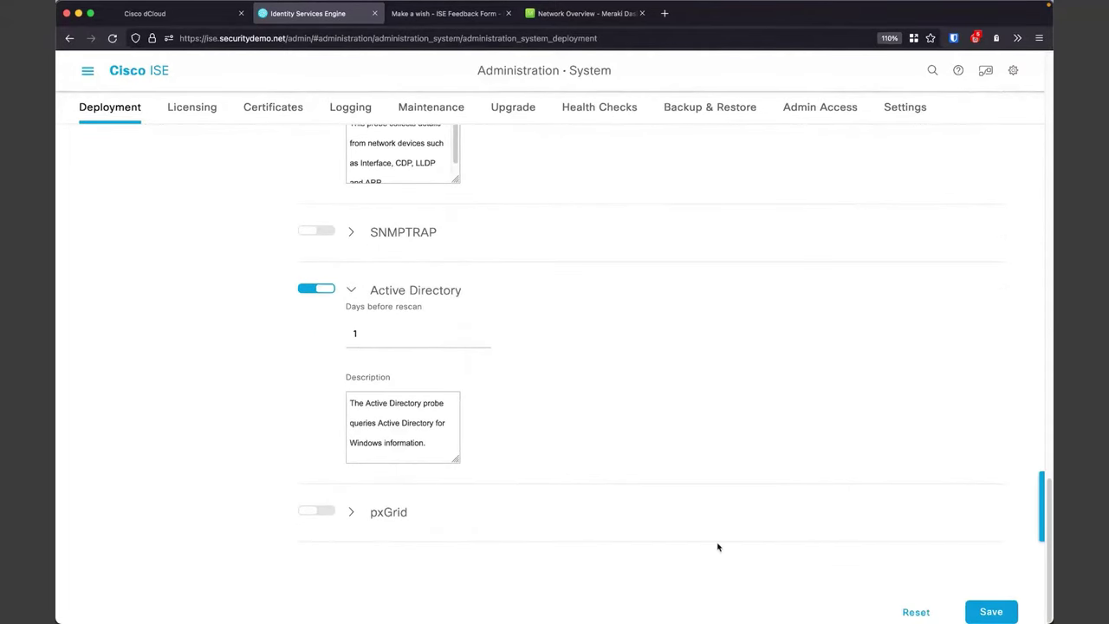
{"action": "left_click", "coordinate": [993, 614]}
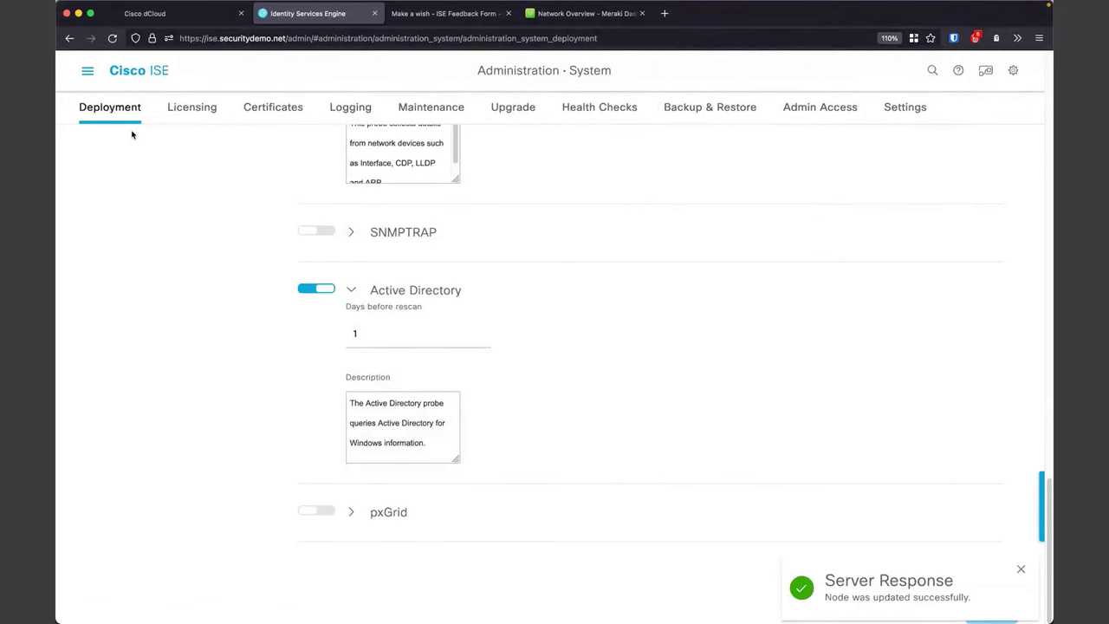
{"action": "left_click", "coordinate": [192, 113]}
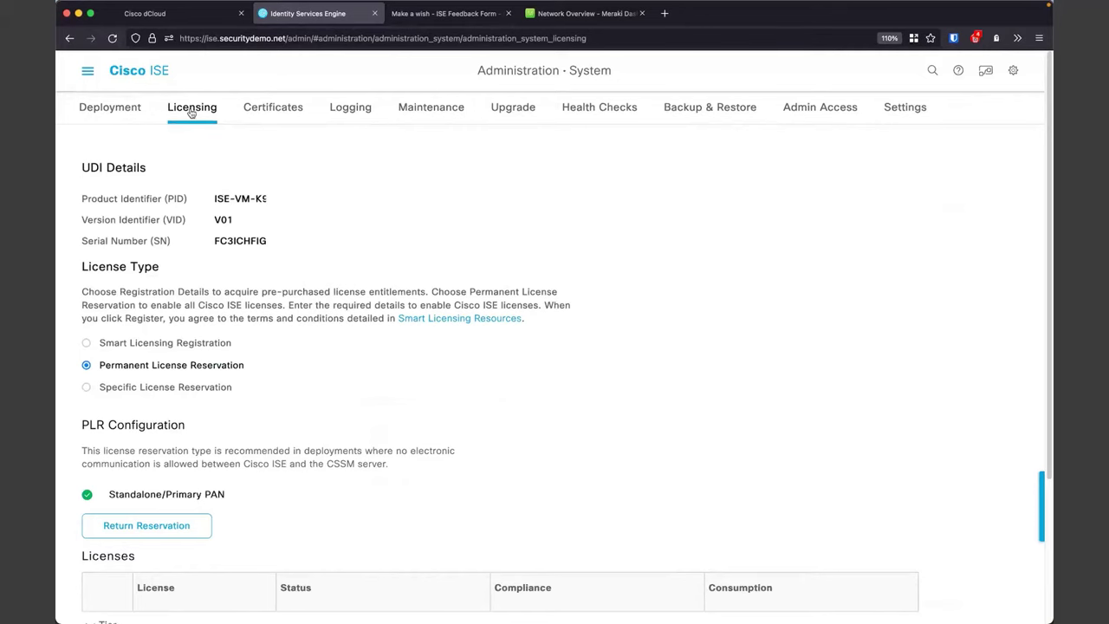
Step: Review the Licenses table and System Certificates, then go to the Logging settings
{"action": "scroll", "coordinate": [427, 288], "scroll_direction": "down", "scroll_amount": 5}
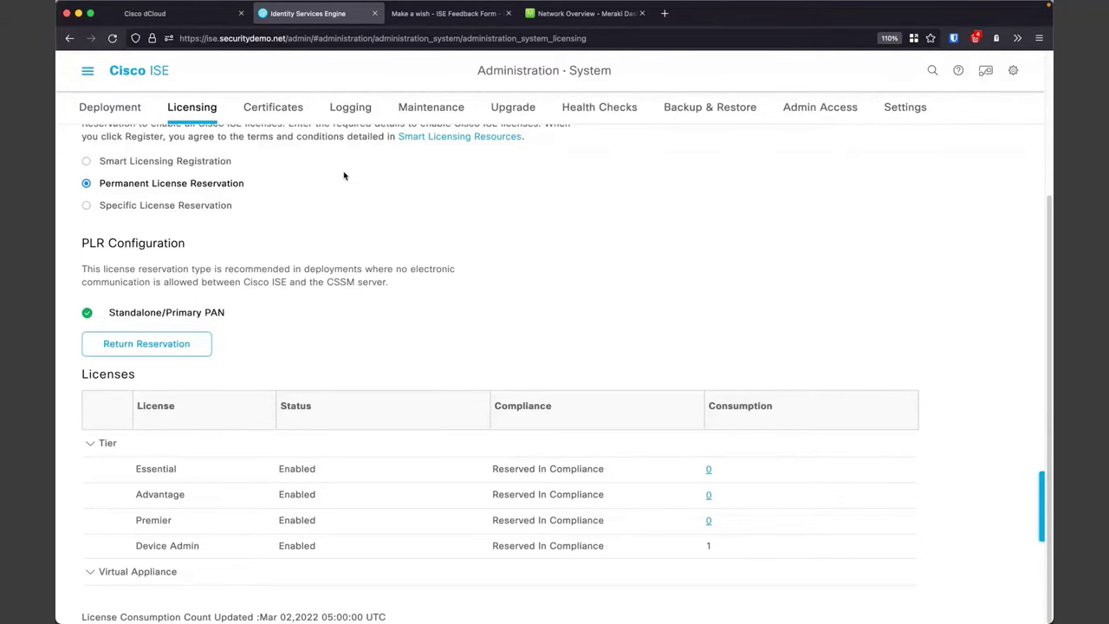
{"action": "left_click", "coordinate": [280, 112]}
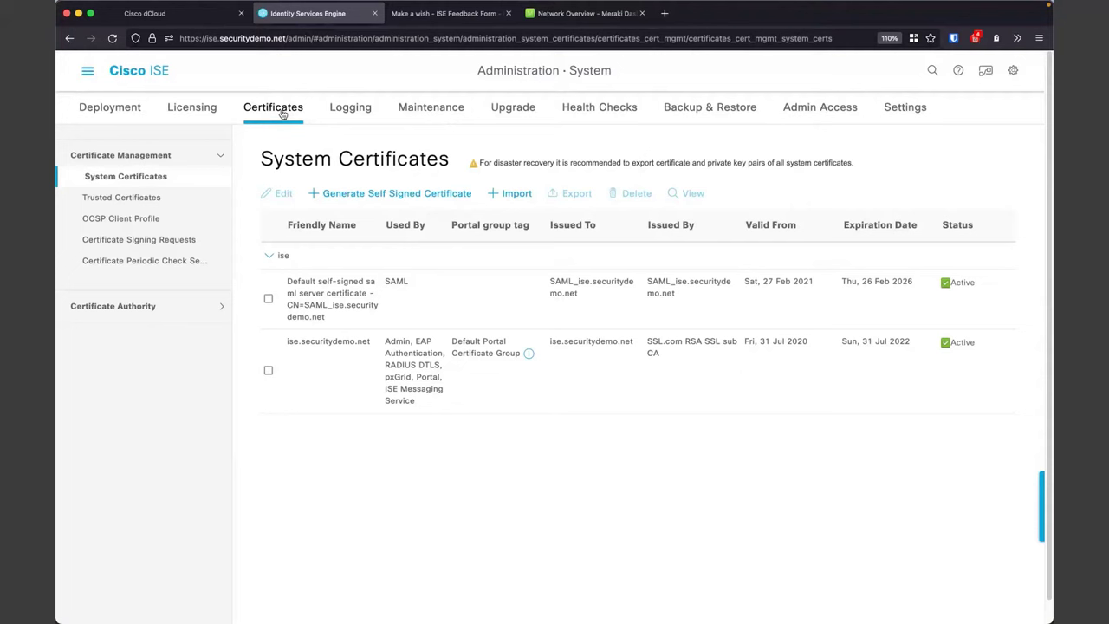
{"action": "left_click", "coordinate": [351, 111]}
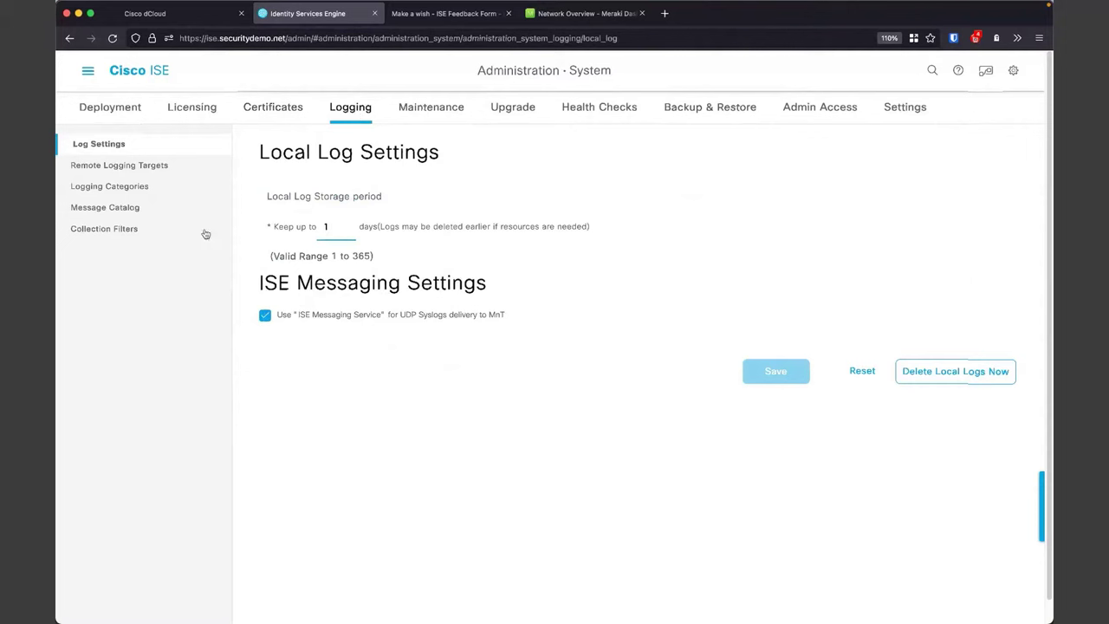
Step: Select Remote Logging Targets in the Logging pane
{"action": "left_click", "coordinate": [112, 166]}
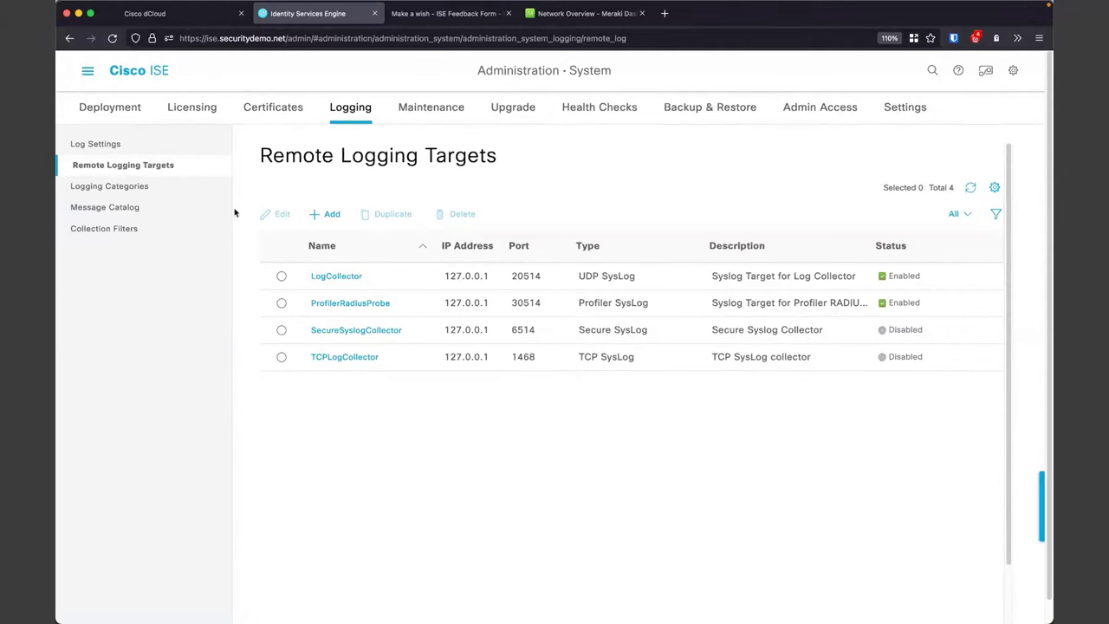
Step: Add a new remote logging target and expand its Target Type list
{"action": "left_click", "coordinate": [321, 214]}
{"action": "left_click", "coordinate": [463, 208]}
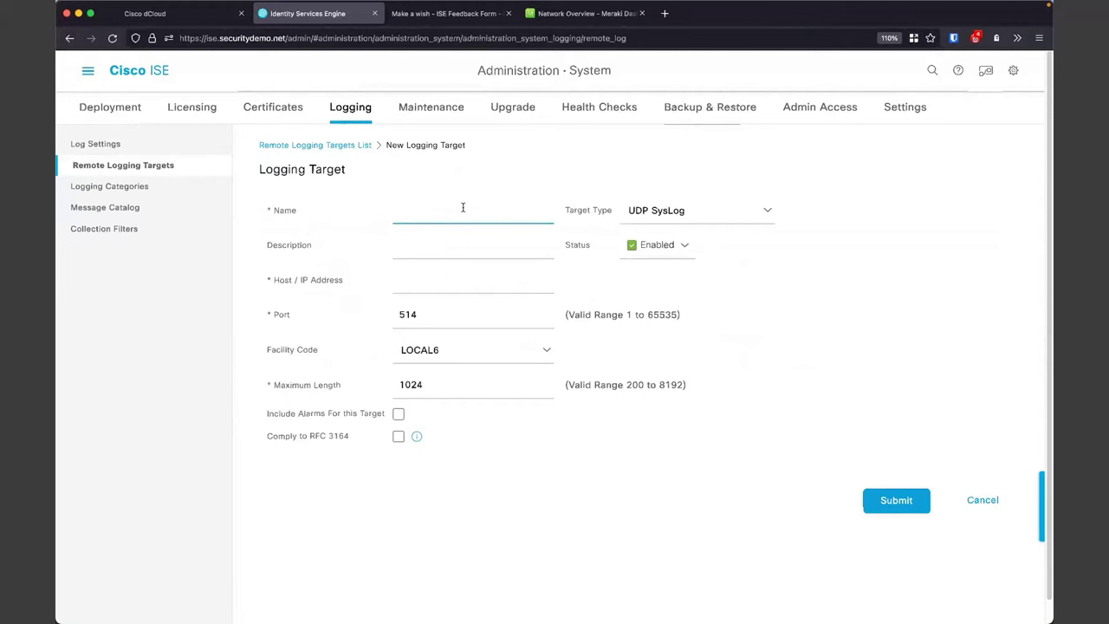
{"action": "left_click", "coordinate": [759, 212]}
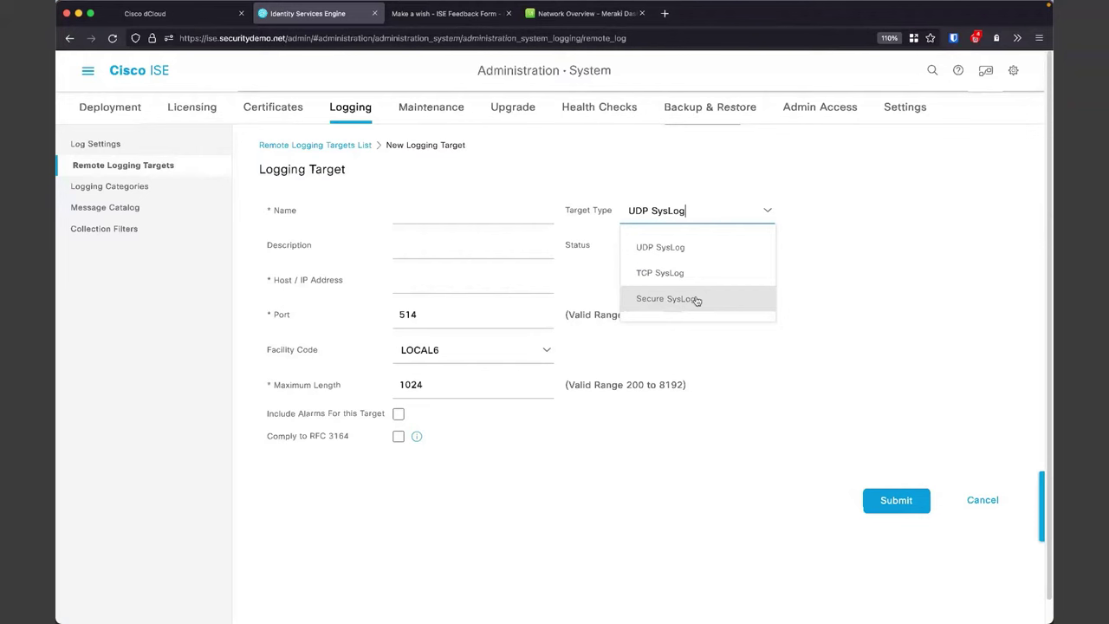
Step: Set Target Type TCP SysLog, name tcp_syslog_server and host 198.18.133.1
{"action": "left_click", "coordinate": [685, 275]}
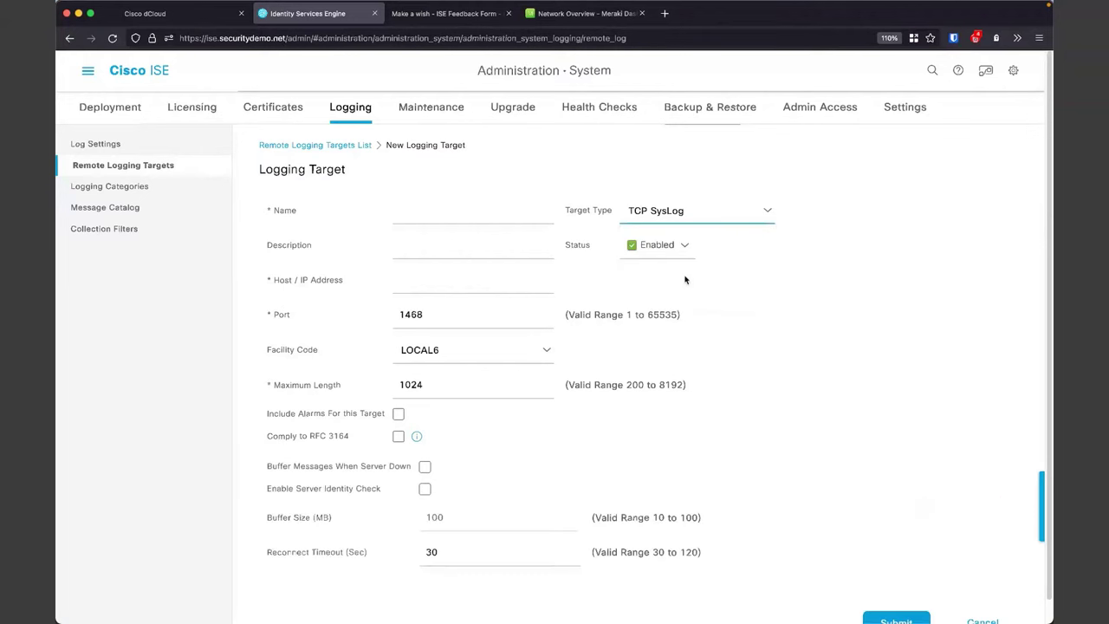
{"action": "left_click", "coordinate": [472, 211]}
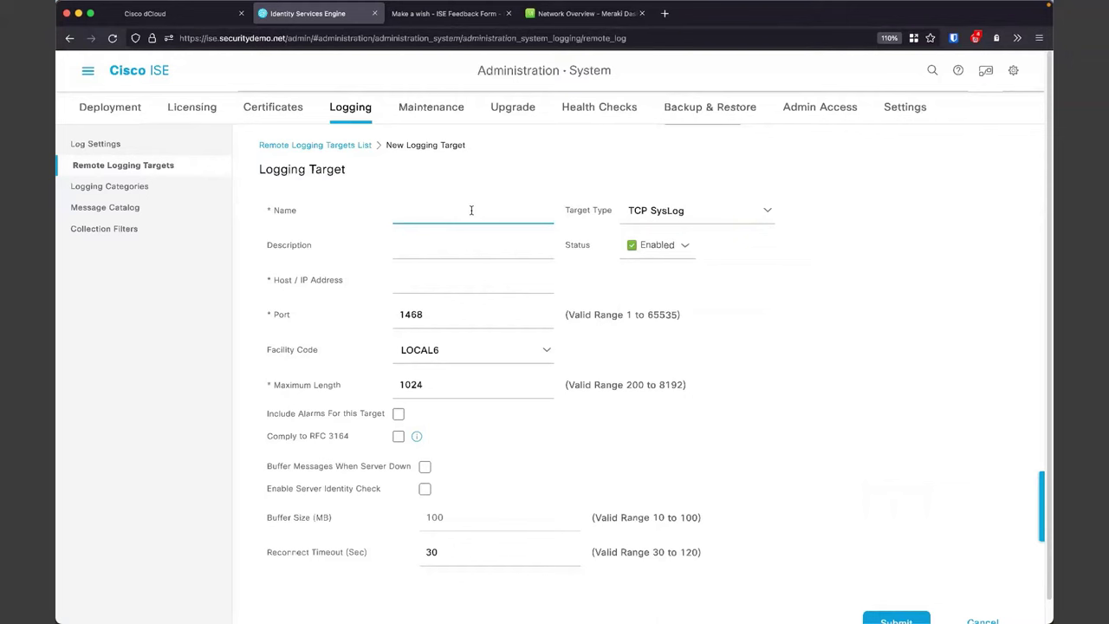
{"action": "type", "text": "tcp_syslog_server"}
{"action": "left_click", "coordinate": [438, 284]}
{"action": "type", "text": "198.18.133.1"}
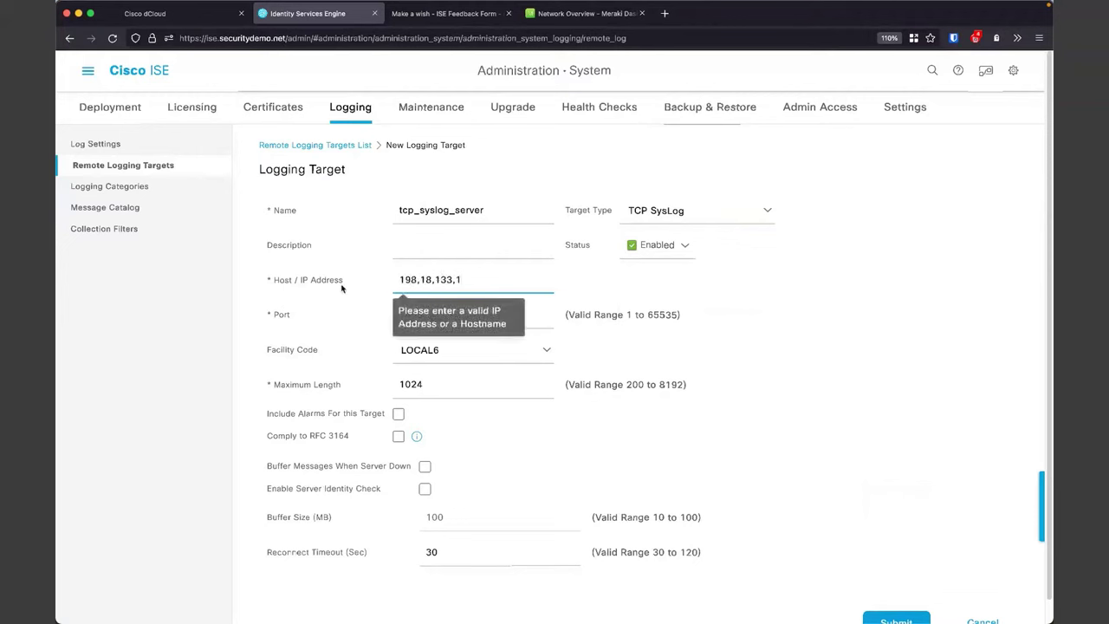
Step: Replace the stray commas in the host address with periods
{"action": "left_click", "coordinate": [458, 280]}
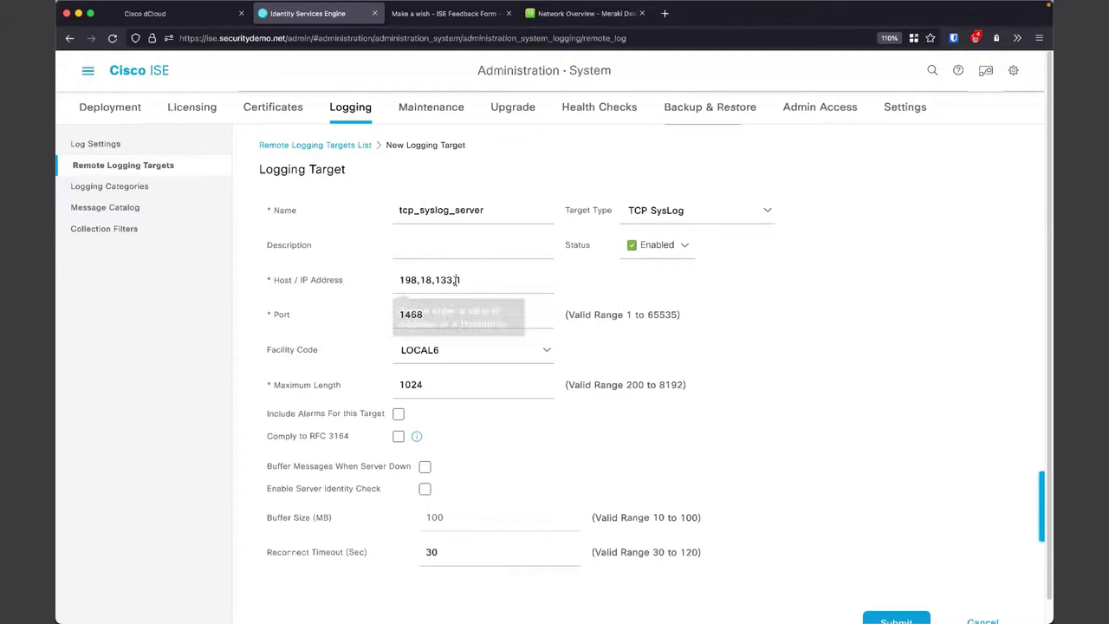
{"action": "key", "text": "Left"}
{"action": "key", "text": "Left"}
{"action": "key", "text": "Left"}
{"action": "key", "text": "Left"}
{"action": "key", "text": "Left"}
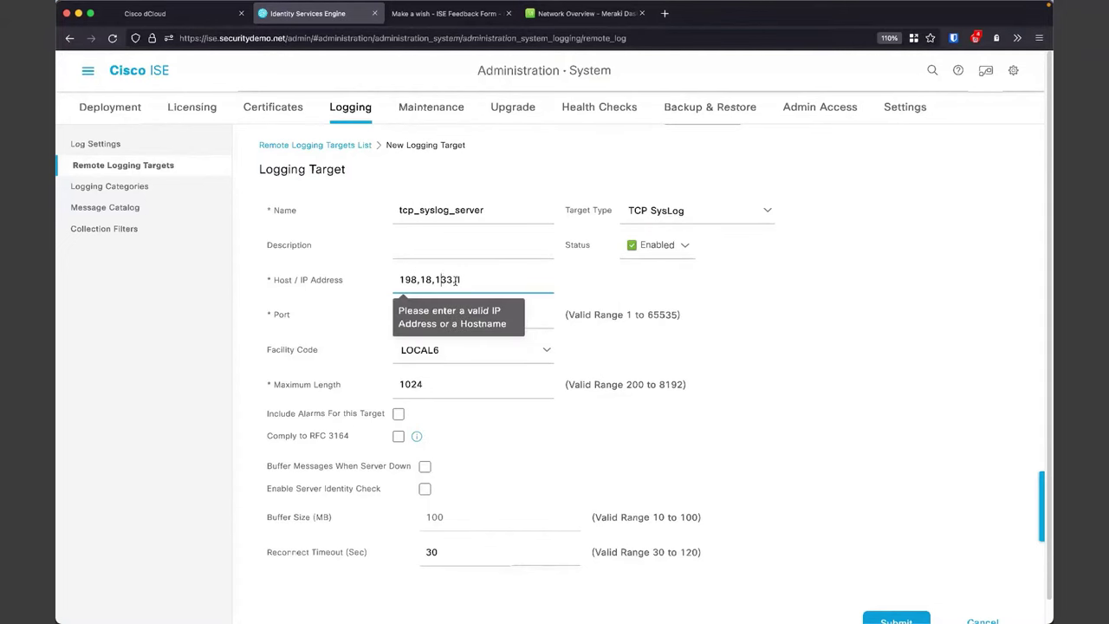
{"action": "key", "text": "BackSpace"}
{"action": "type", "text": "."}
{"action": "key", "text": "Left"}
{"action": "key", "text": "Left"}
{"action": "key", "text": "Left"}
{"action": "key", "text": "BackSpace"}
{"action": "type", "text": "."}
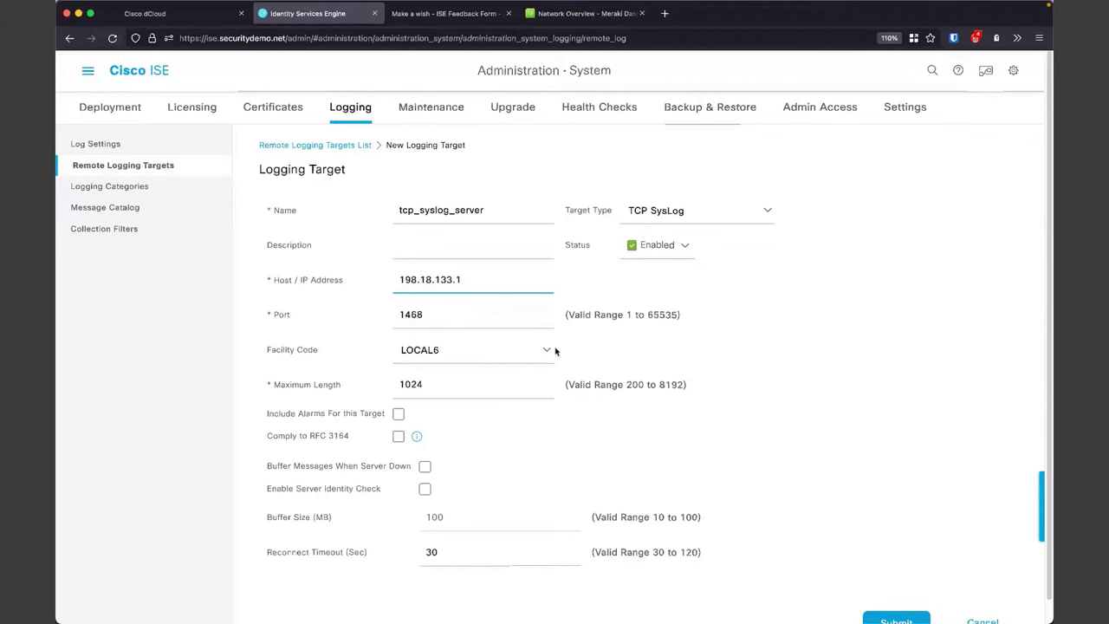
Step: Select the Maximum Length value 1024 for replacement
{"action": "double_click", "coordinate": [407, 387]}
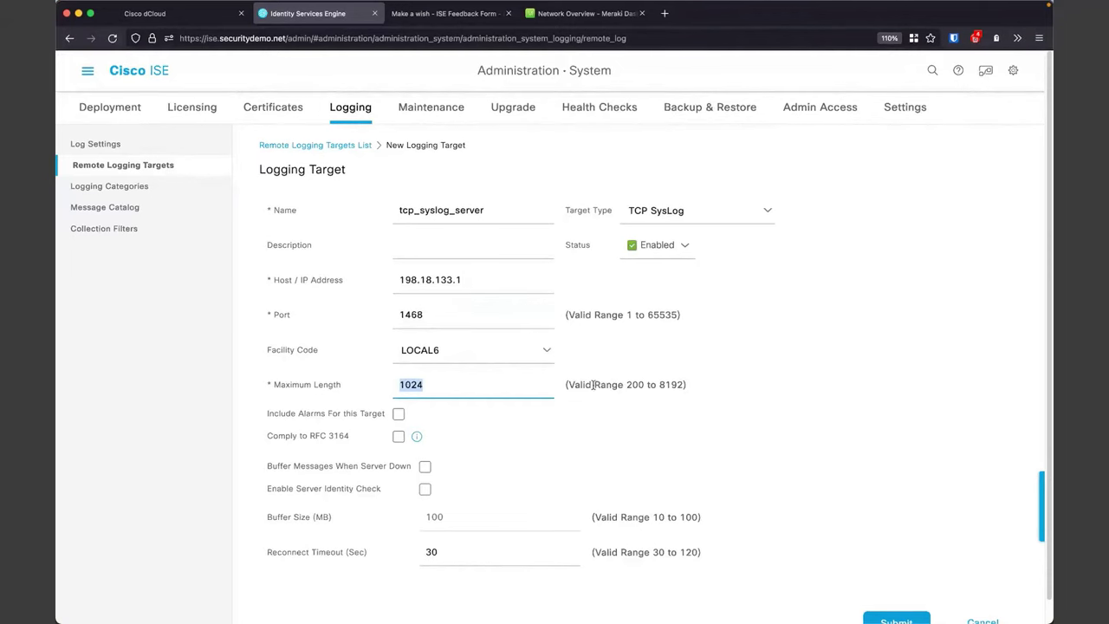
{"action": "double_click", "coordinate": [670, 388]}
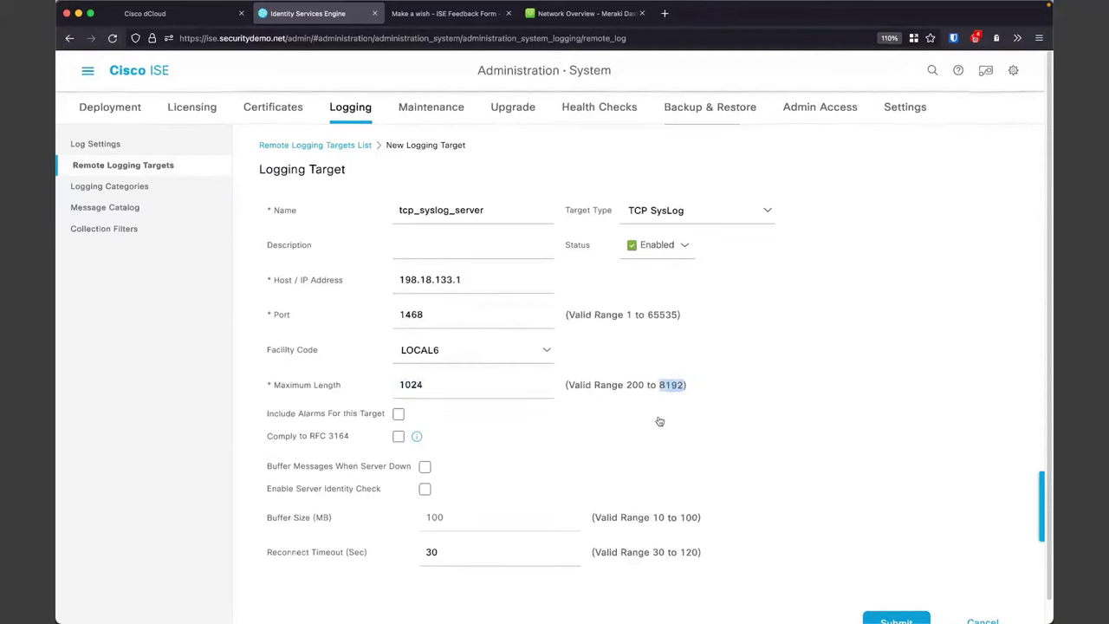
{"action": "double_click", "coordinate": [435, 387]}
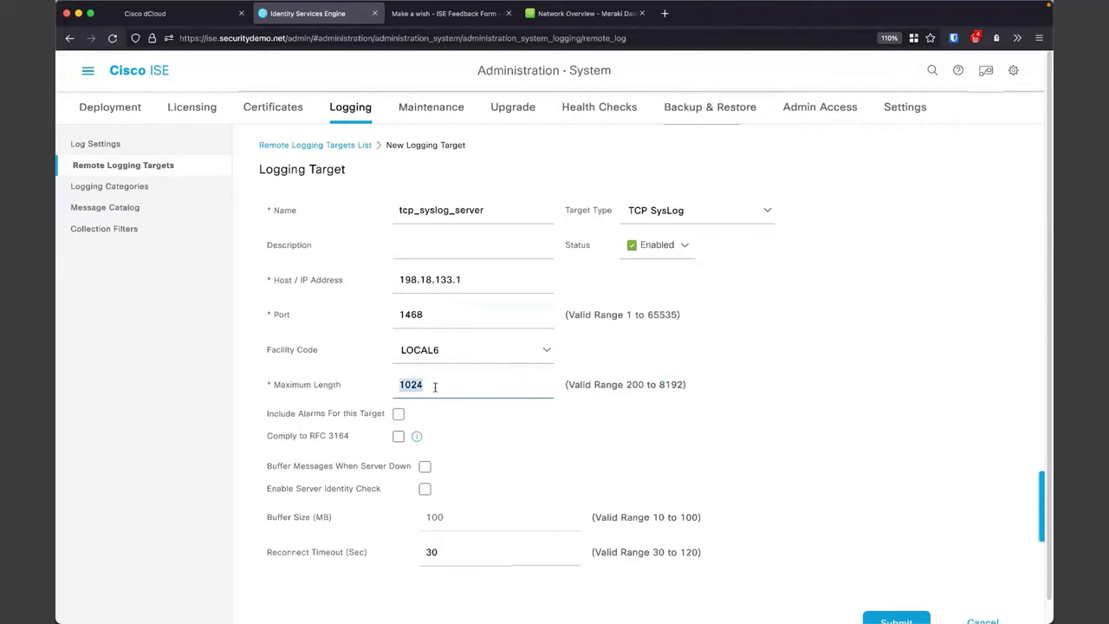
Step: Set Maximum Length to 8192, include alarms, and make the target RFC 3164 compliant
{"action": "type", "text": "8192"}
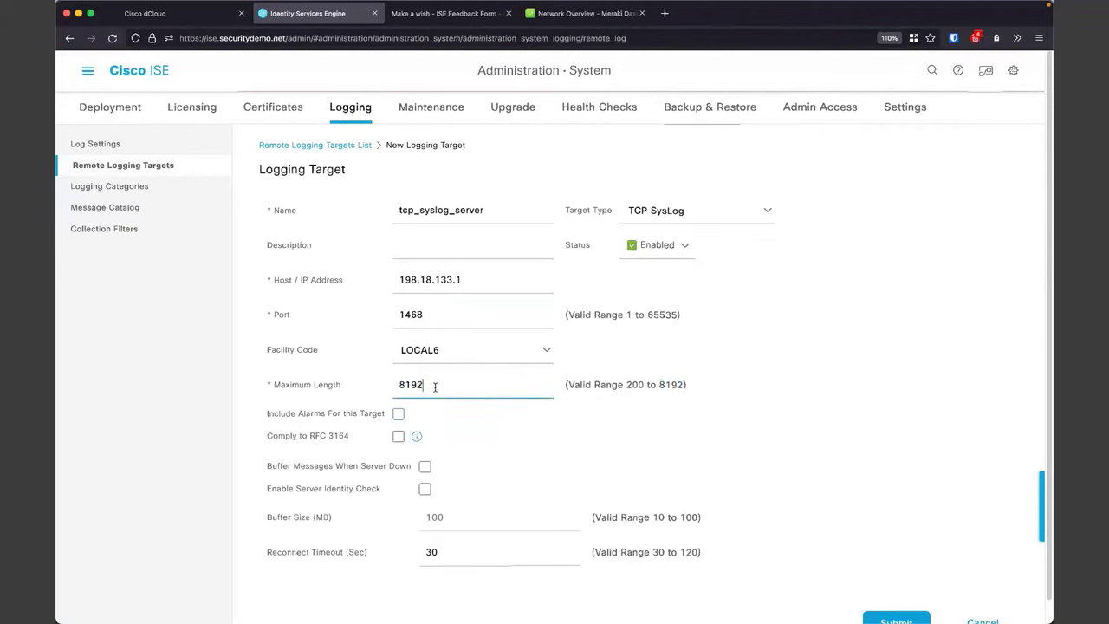
{"action": "left_click", "coordinate": [399, 414]}
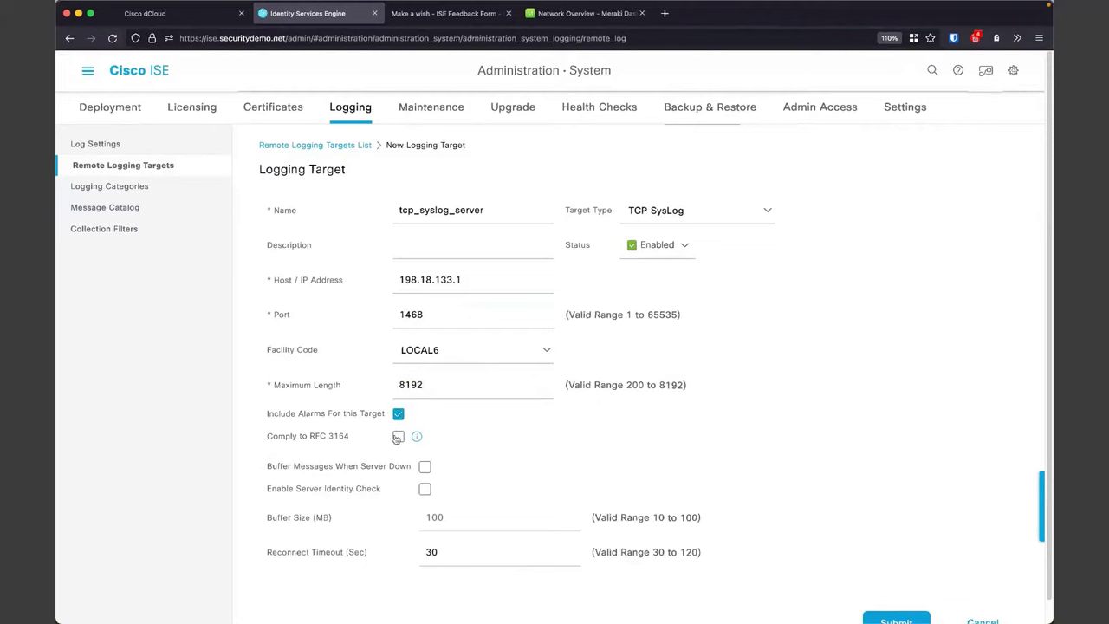
{"action": "left_click", "coordinate": [398, 438]}
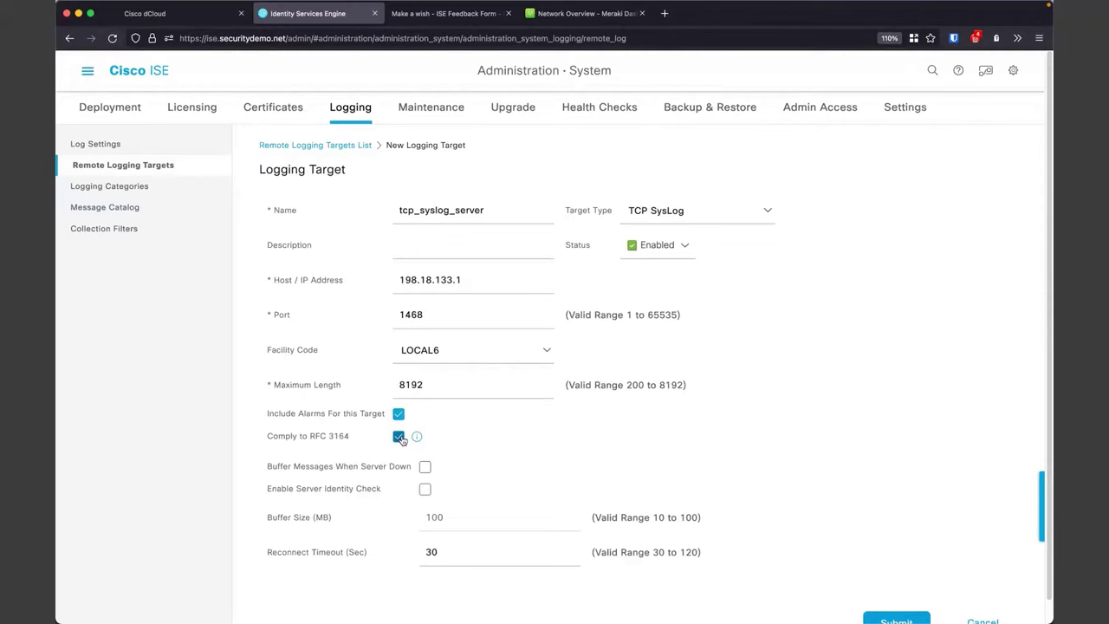
{"action": "left_click", "coordinate": [418, 437]}
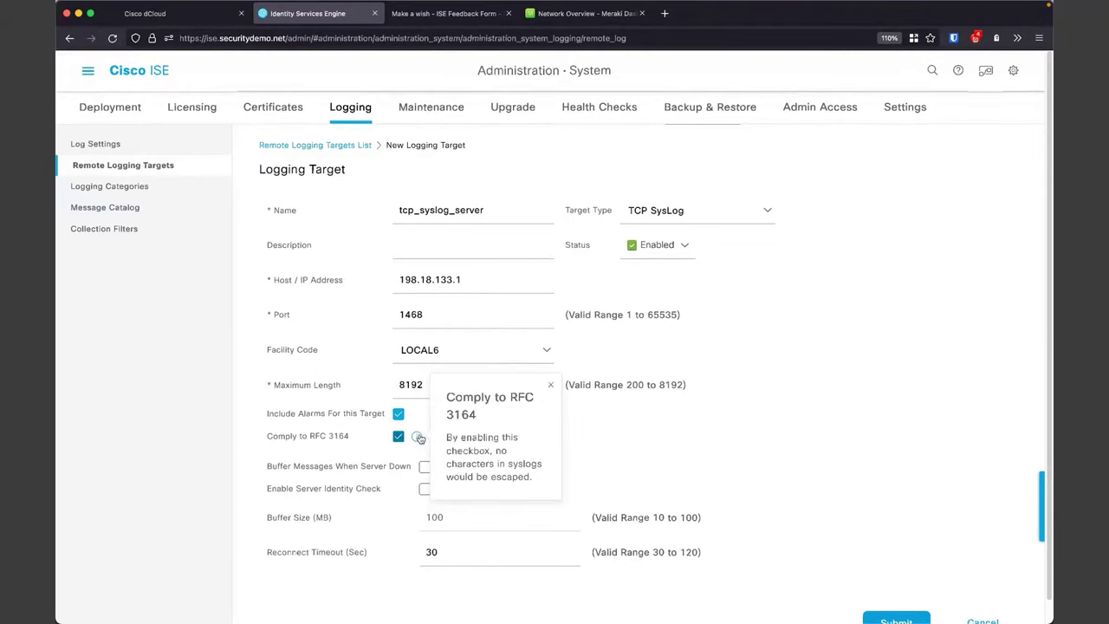
{"action": "left_click", "coordinate": [582, 447]}
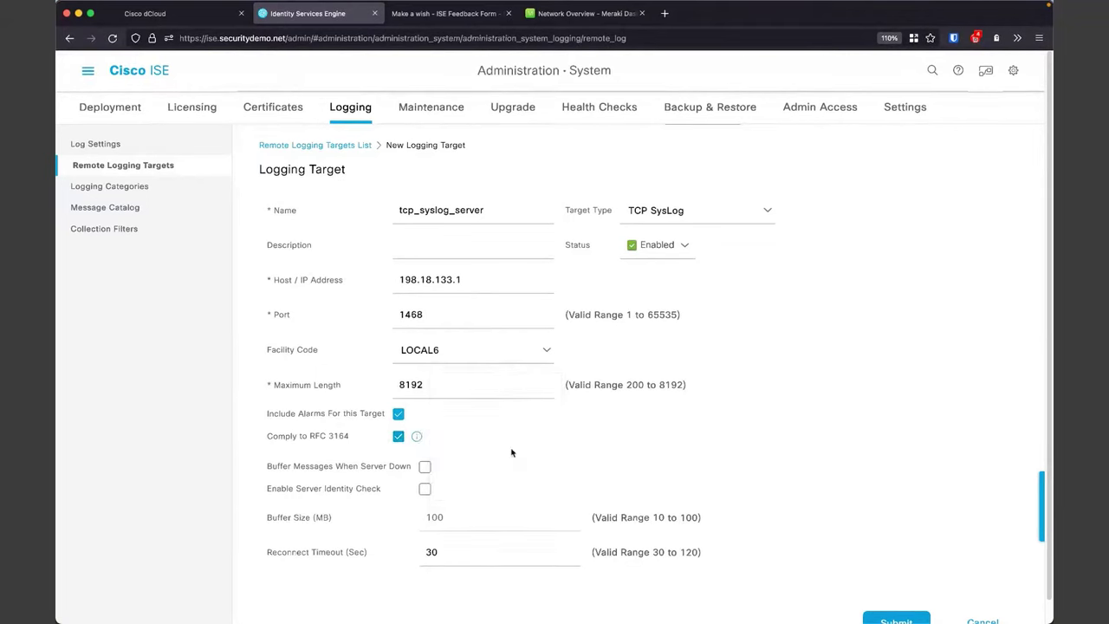
Step: Enable buffering messages while the server is down, select the buffer size, and submit the target
{"action": "left_click", "coordinate": [426, 468]}
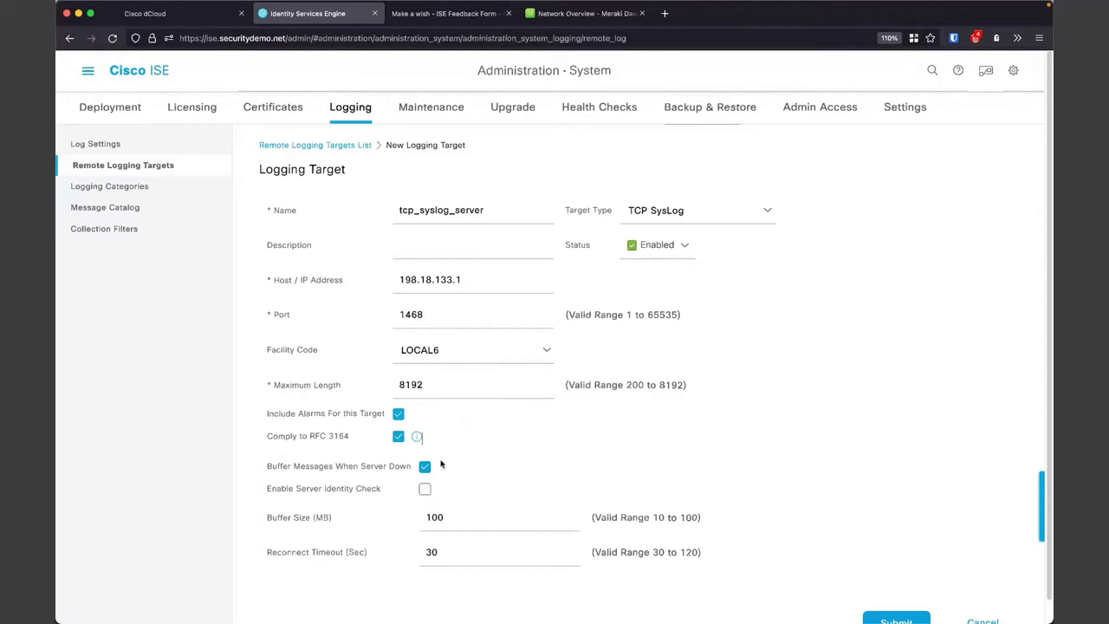
{"action": "left_click", "coordinate": [431, 518]}
{"action": "double_click", "coordinate": [430, 518]}
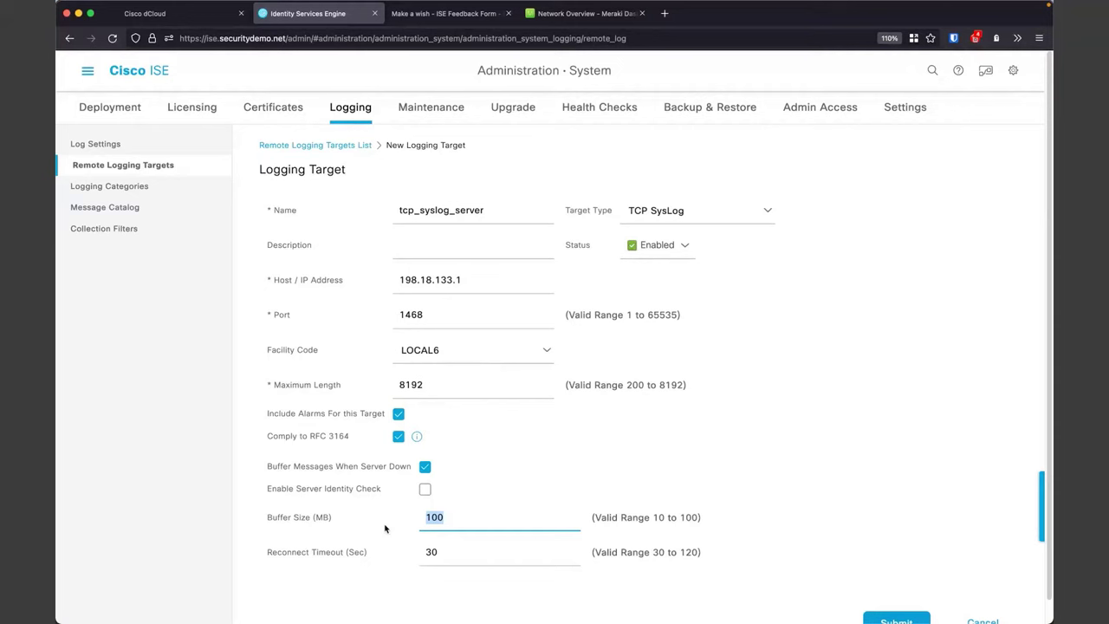
{"action": "scroll", "coordinate": [507, 525], "scroll_direction": "down", "scroll_amount": 1}
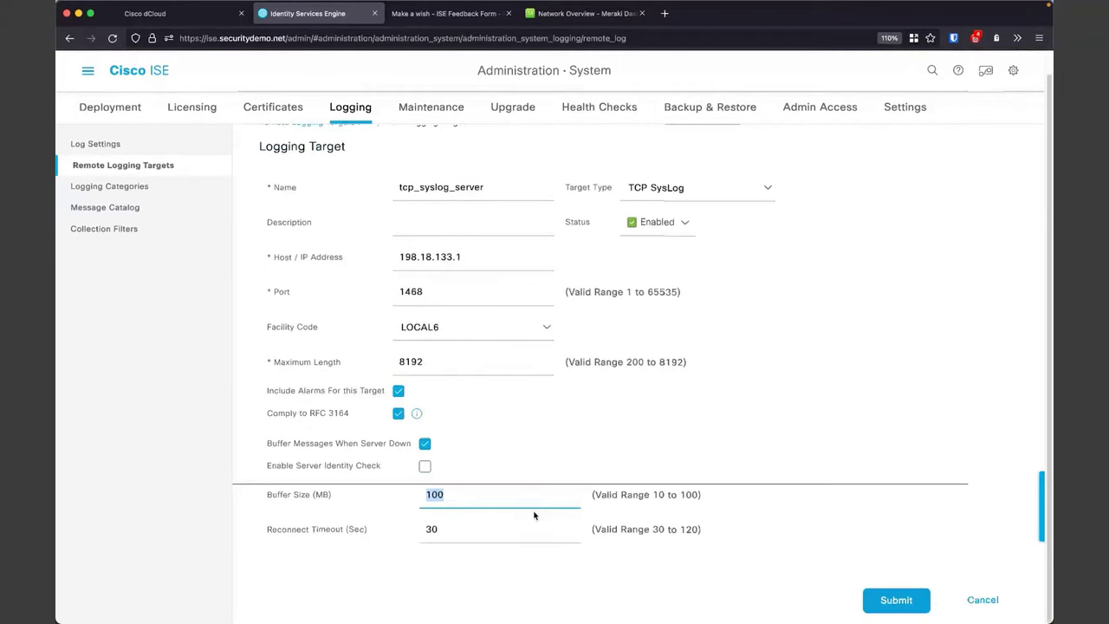
{"action": "left_click", "coordinate": [896, 599]}
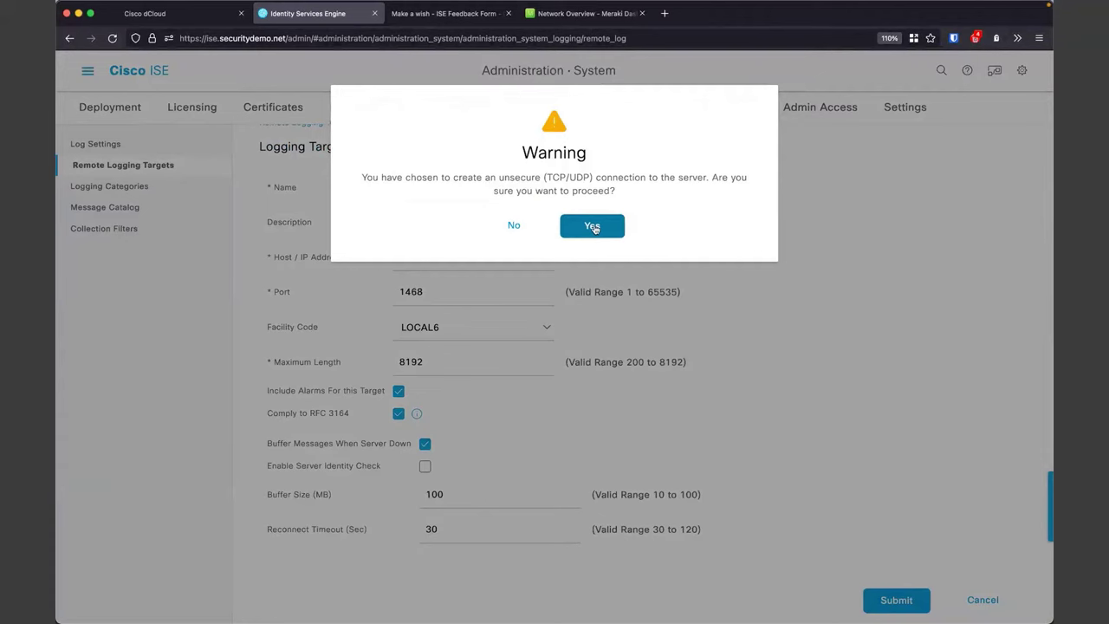
Step: Accept the insecure TCP connection warning to create tcp_syslog_server, then show the Logging Categories list
{"action": "left_click", "coordinate": [592, 227]}
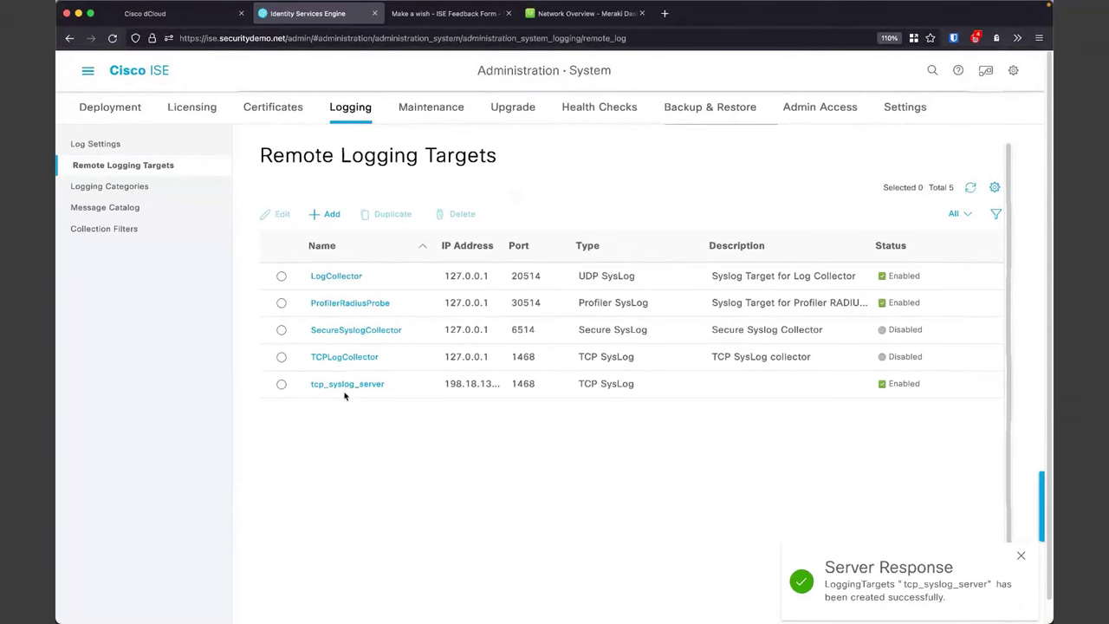
{"action": "left_click", "coordinate": [104, 186]}
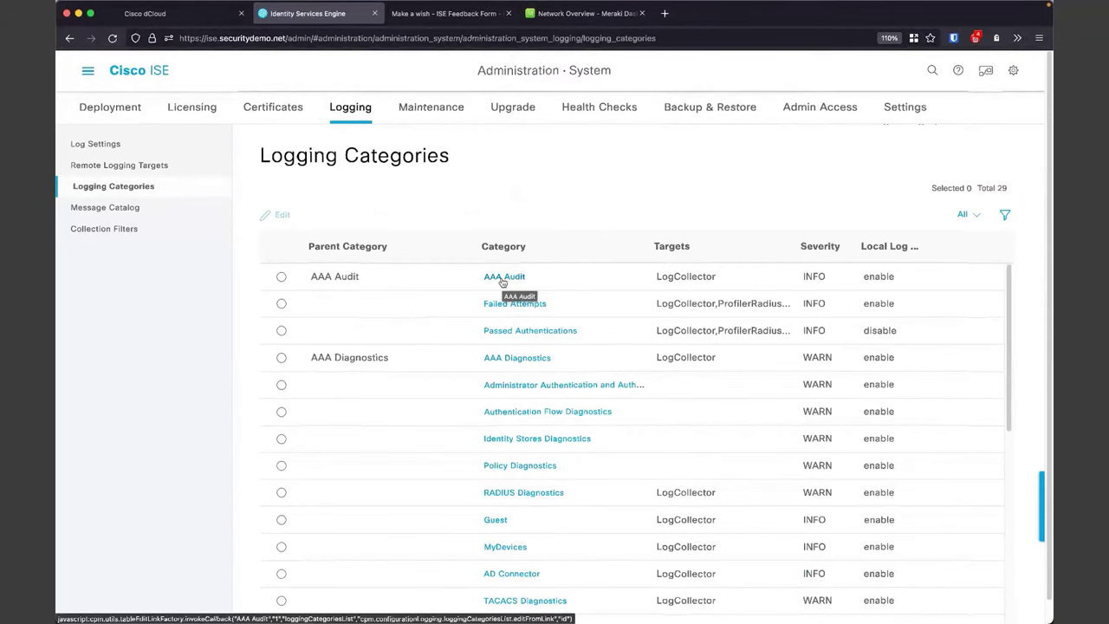
Step: Review the Logging Categories and Remote Logging Targets lists, then open the AAA Audit category
{"action": "scroll", "coordinate": [451, 371], "scroll_direction": "down", "scroll_amount": 10}
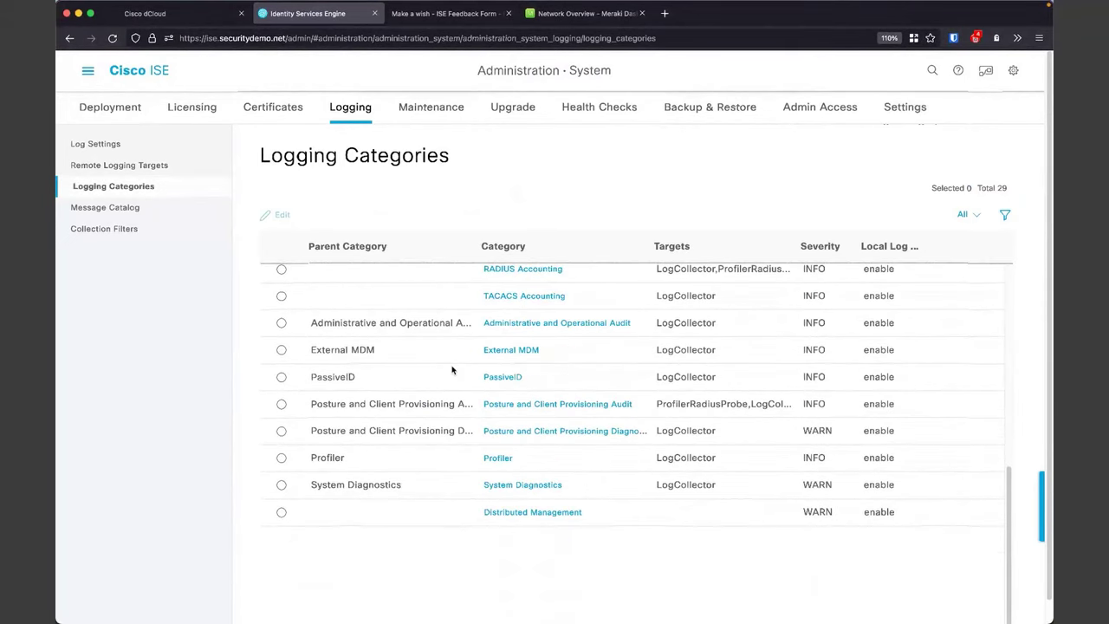
{"action": "scroll", "coordinate": [452, 370], "scroll_direction": "up", "scroll_amount": 10}
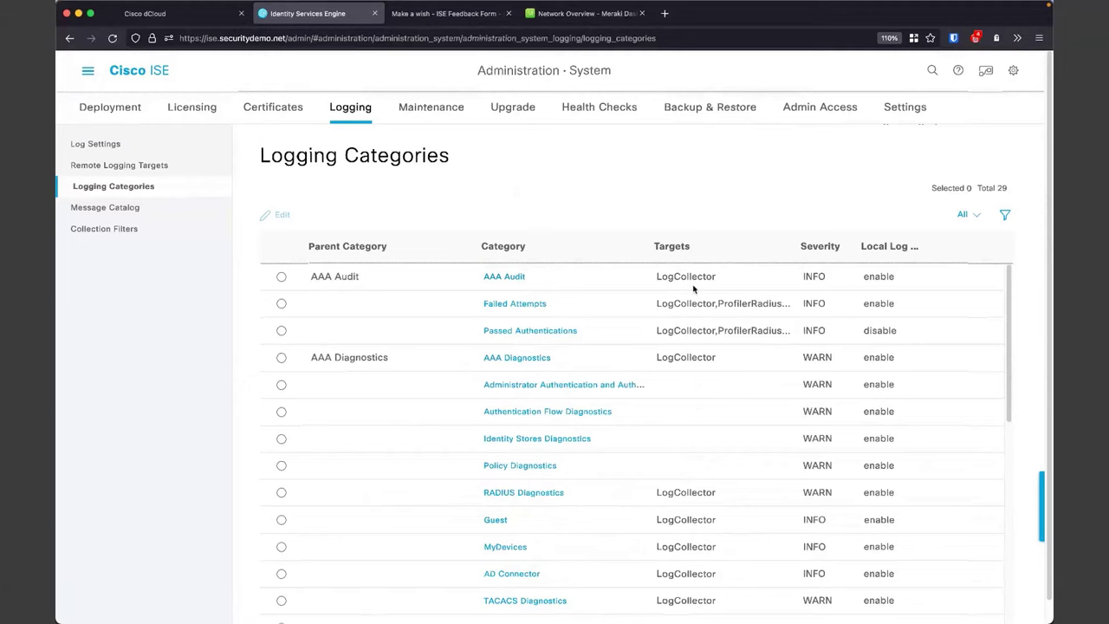
{"action": "left_click", "coordinate": [112, 166]}
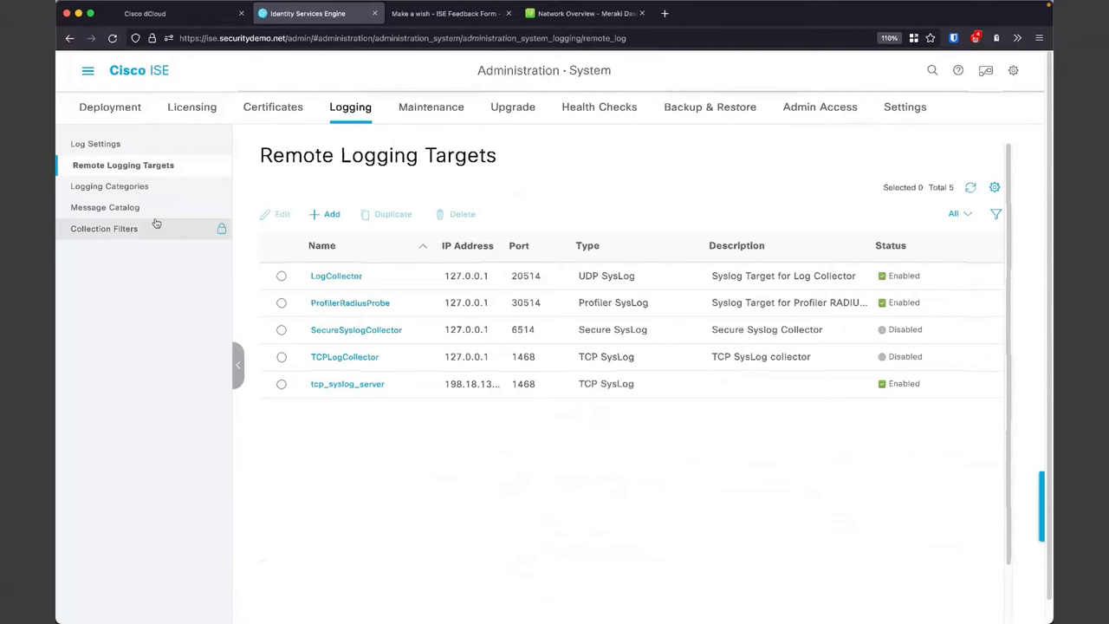
{"action": "left_click", "coordinate": [116, 187]}
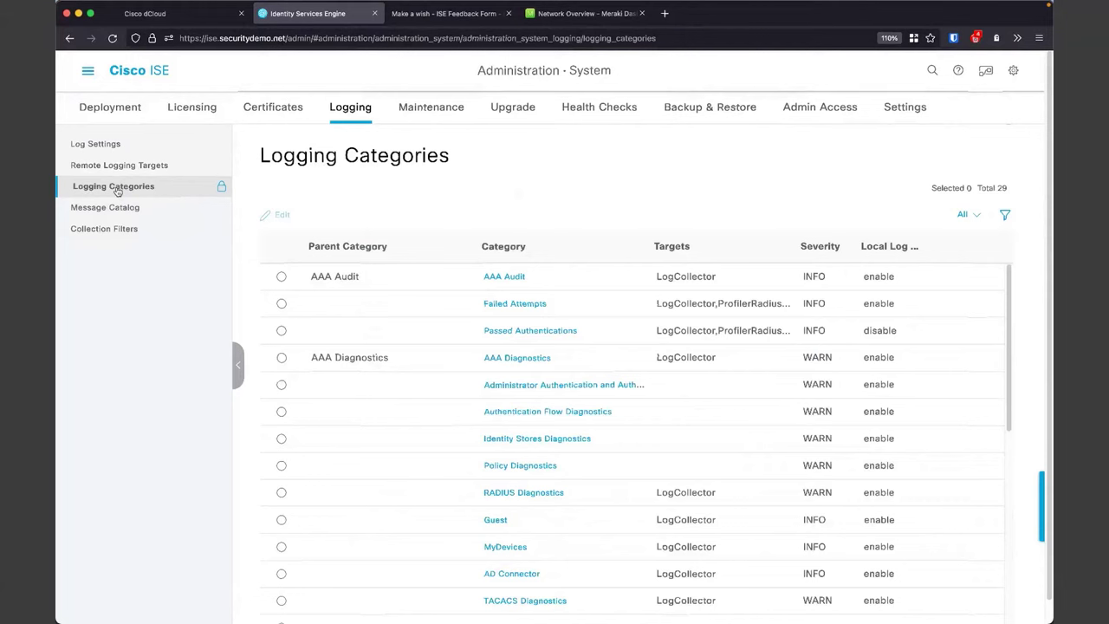
{"action": "left_click", "coordinate": [511, 277]}
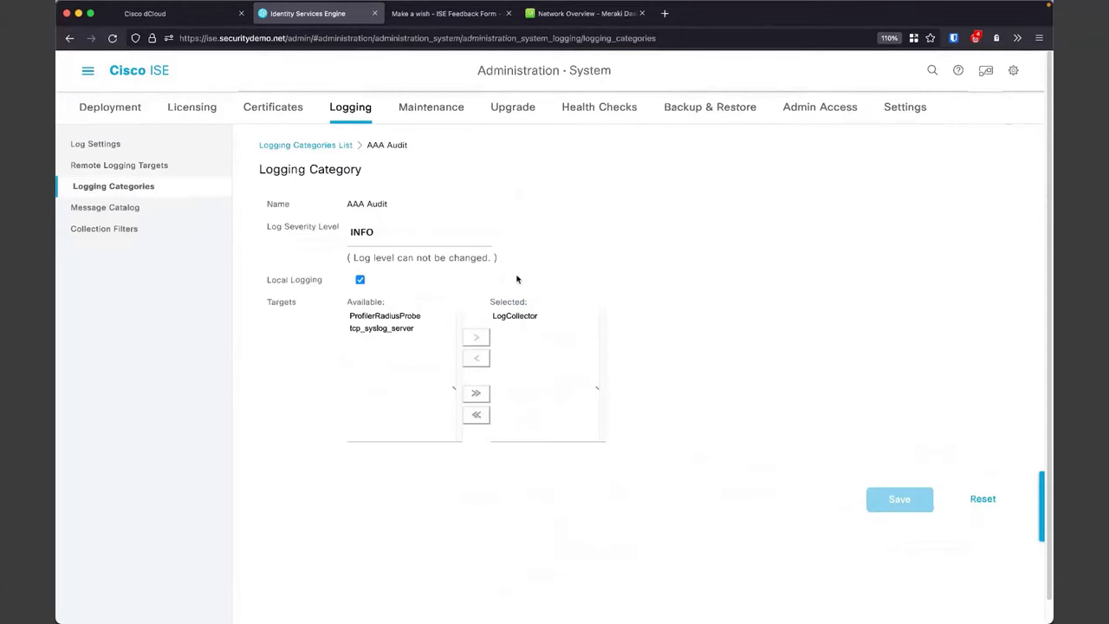
Step: Add tcp_syslog_server as a saved target of the AAA Audit and Failed Attempts categories
{"action": "left_click", "coordinate": [376, 329]}
{"action": "left_click", "coordinate": [474, 338]}
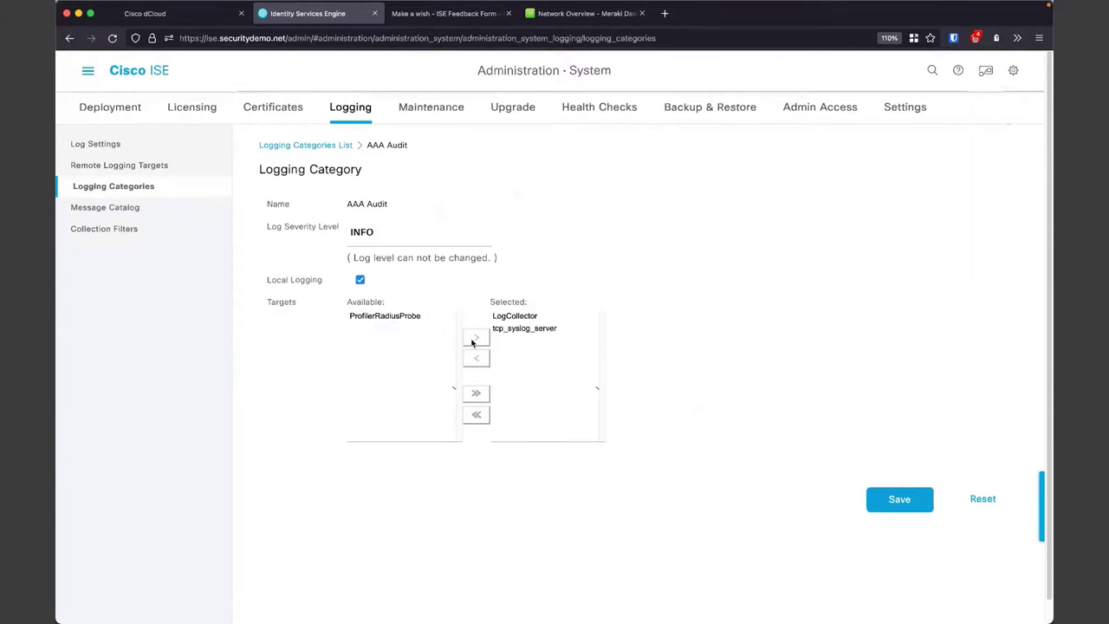
{"action": "left_click", "coordinate": [890, 499]}
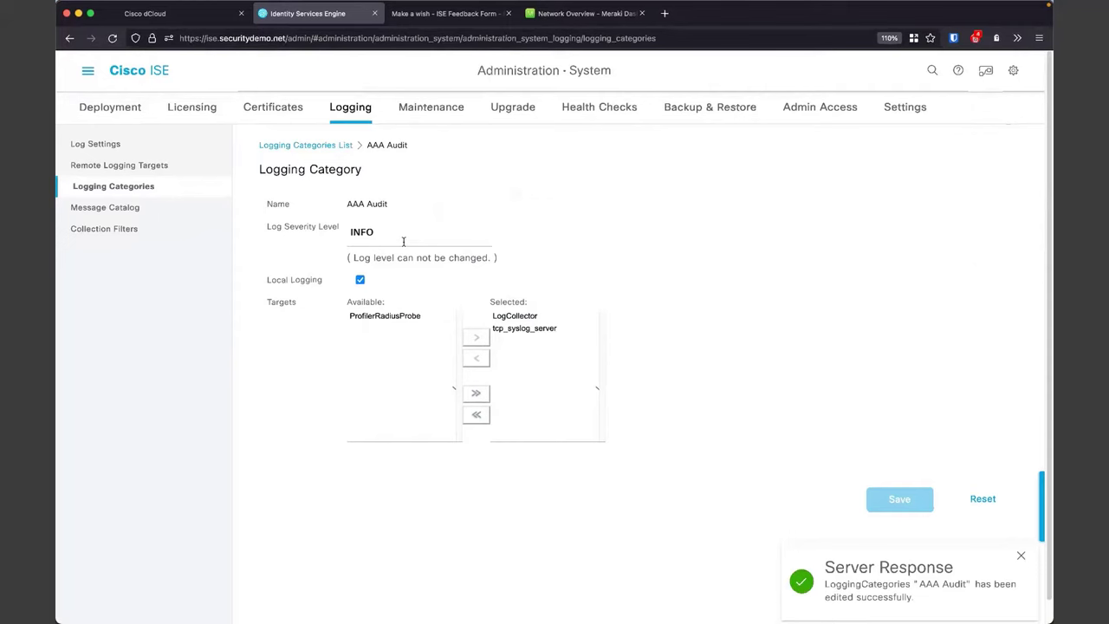
{"action": "left_click", "coordinate": [318, 145]}
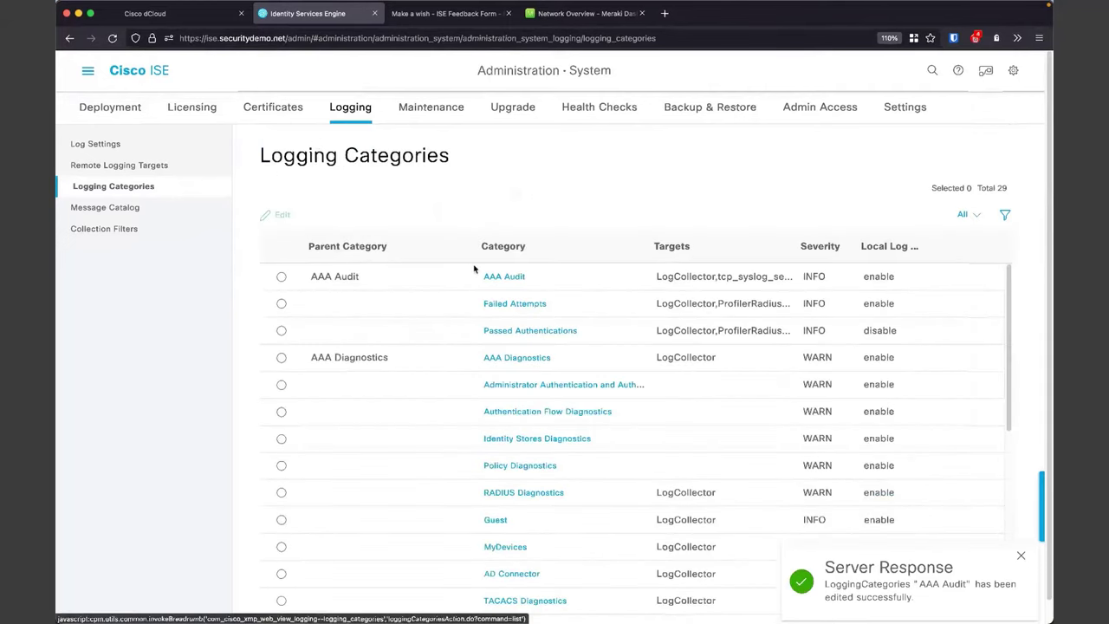
{"action": "left_click", "coordinate": [494, 303]}
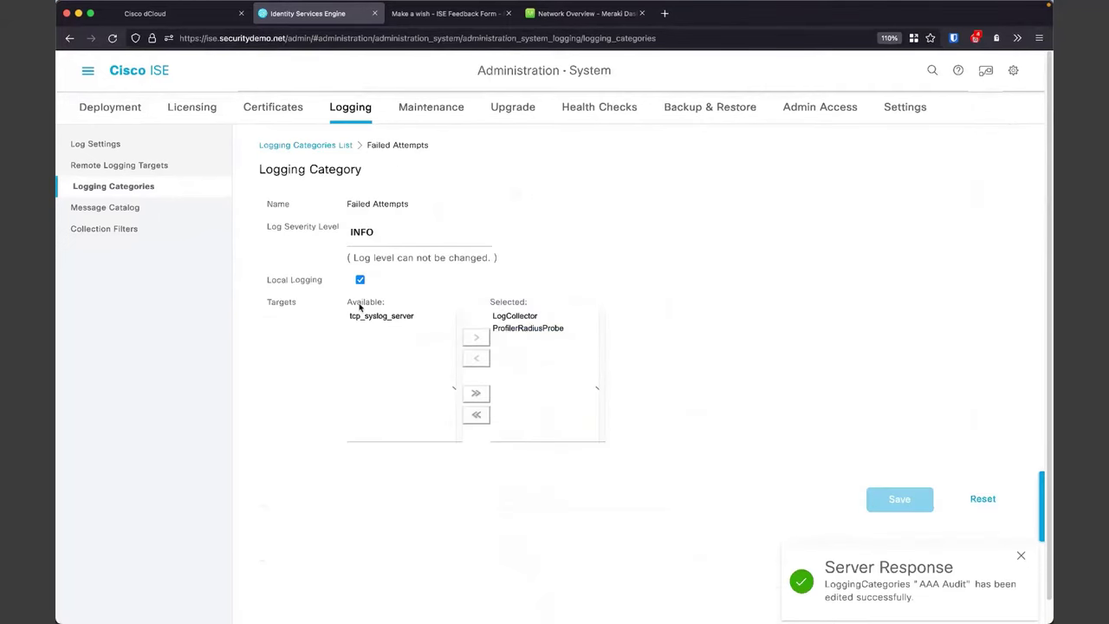
{"action": "left_click", "coordinate": [394, 321]}
{"action": "left_click", "coordinate": [476, 337]}
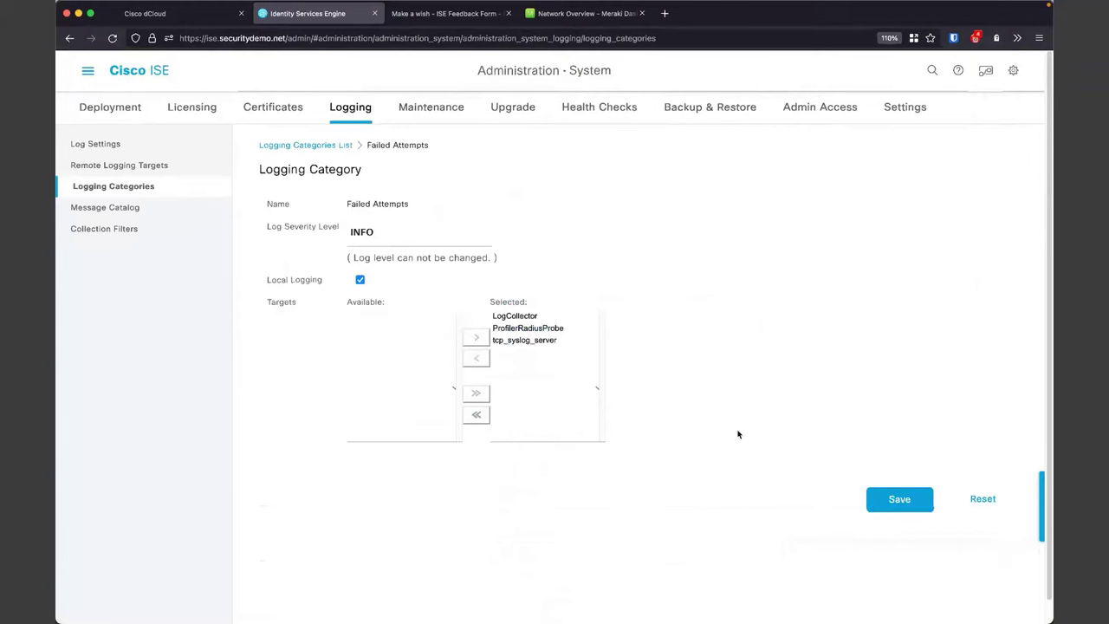
{"action": "left_click", "coordinate": [892, 501]}
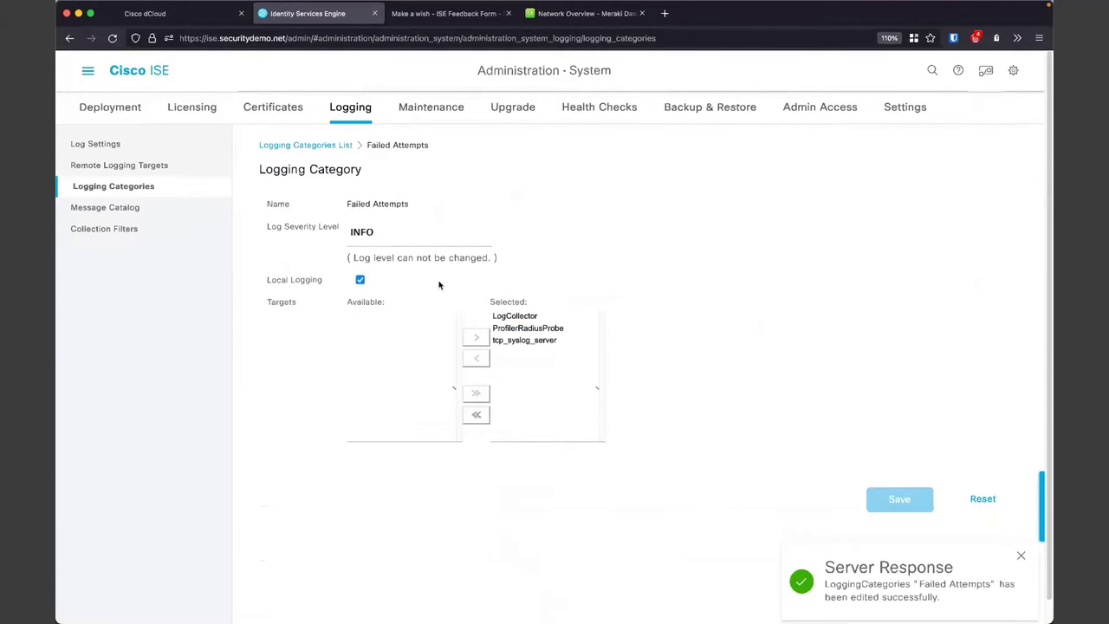
{"action": "left_click", "coordinate": [286, 145]}
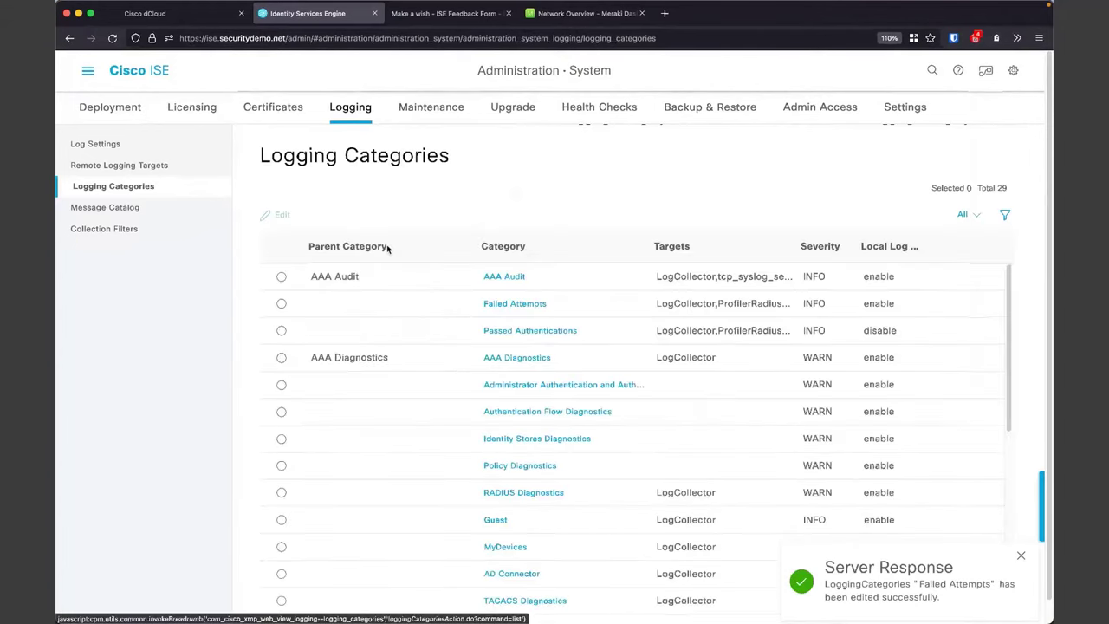
Step: Add tcp_syslog_server as a saved target of Passed Authentications and AAA Diagnostics
{"action": "left_click", "coordinate": [500, 333]}
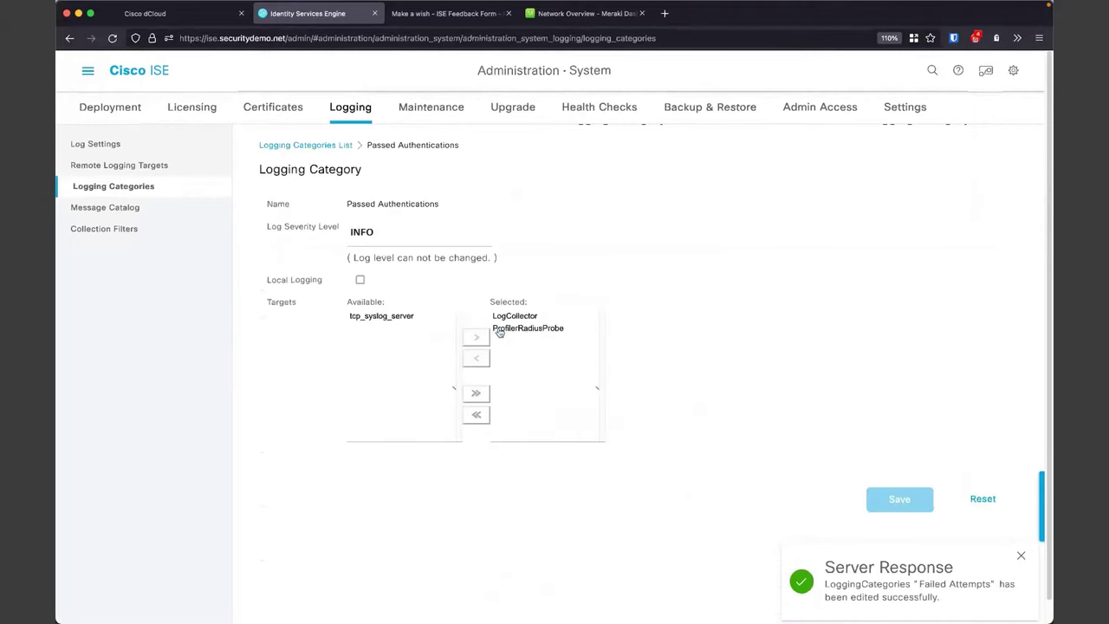
{"action": "left_click", "coordinate": [405, 318]}
{"action": "left_click", "coordinate": [476, 337]}
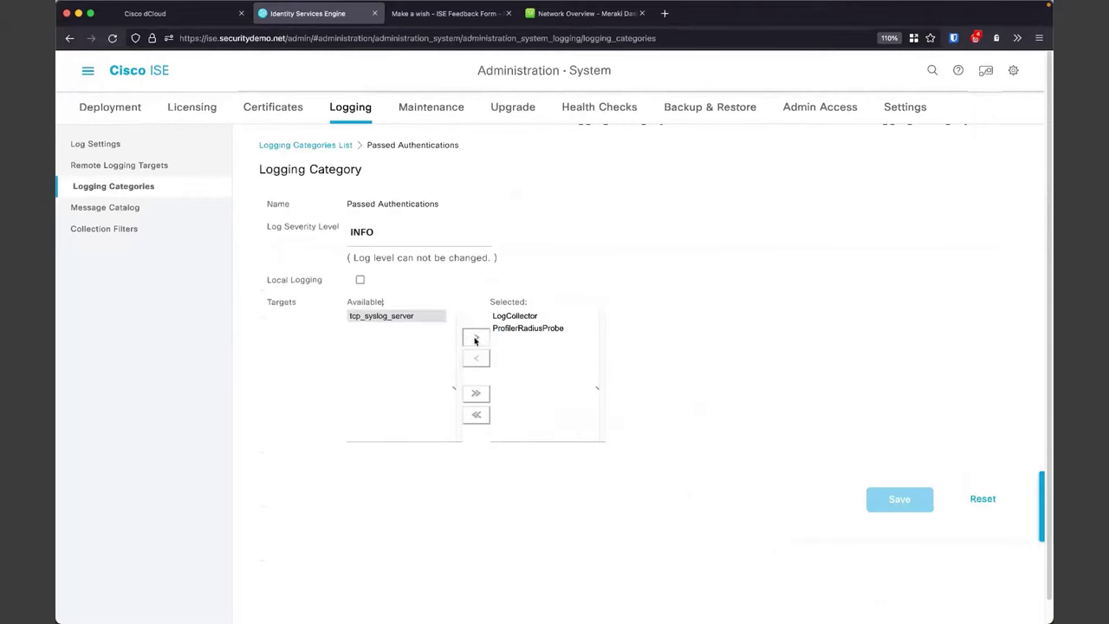
{"action": "left_click", "coordinate": [871, 500]}
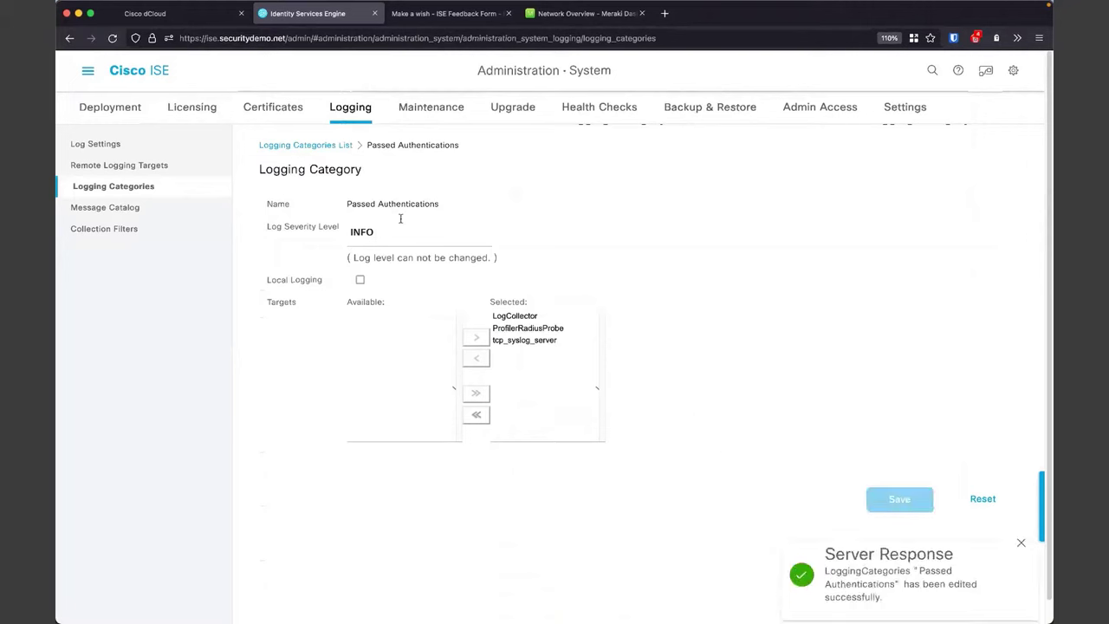
{"action": "left_click", "coordinate": [321, 147]}
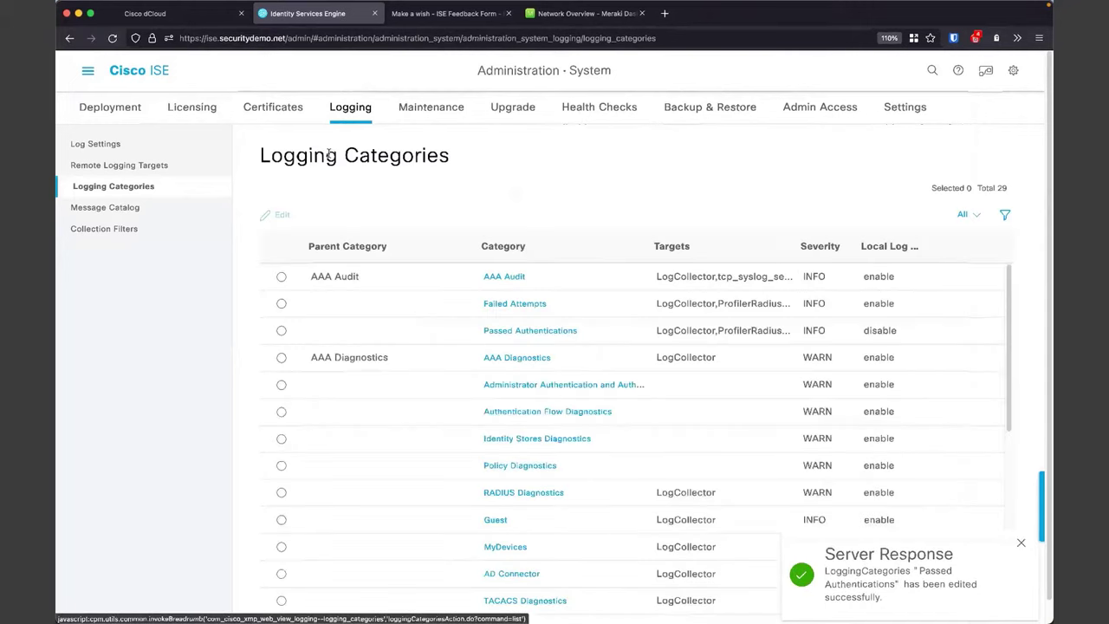
{"action": "left_click", "coordinate": [505, 359]}
{"action": "left_click", "coordinate": [405, 298]}
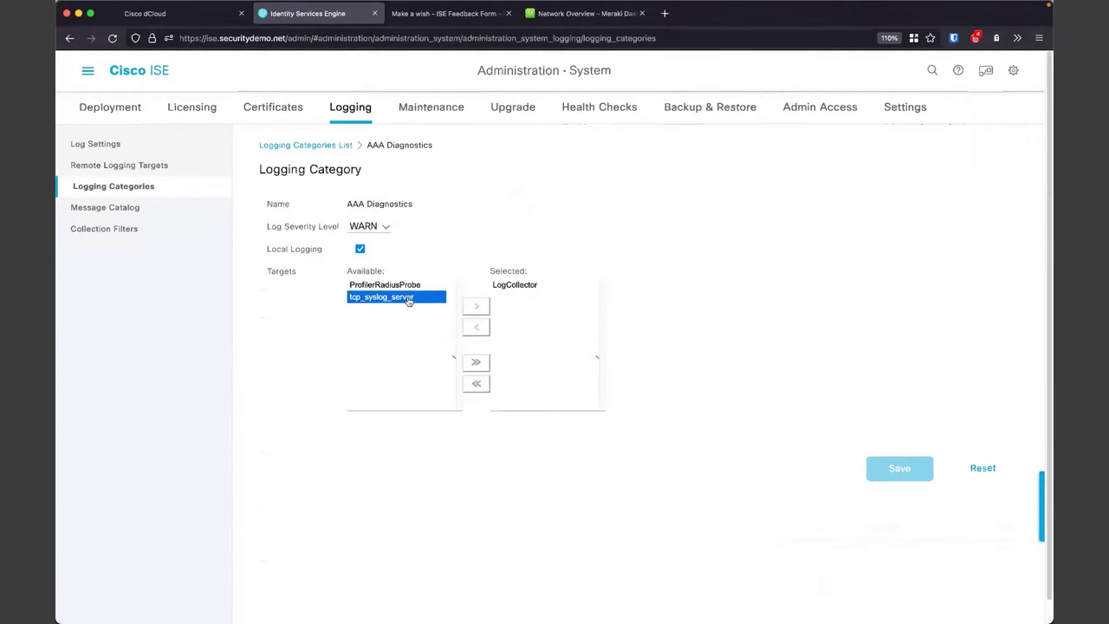
{"action": "left_click", "coordinate": [475, 306]}
{"action": "left_click", "coordinate": [914, 468]}
{"action": "left_click", "coordinate": [299, 145]}
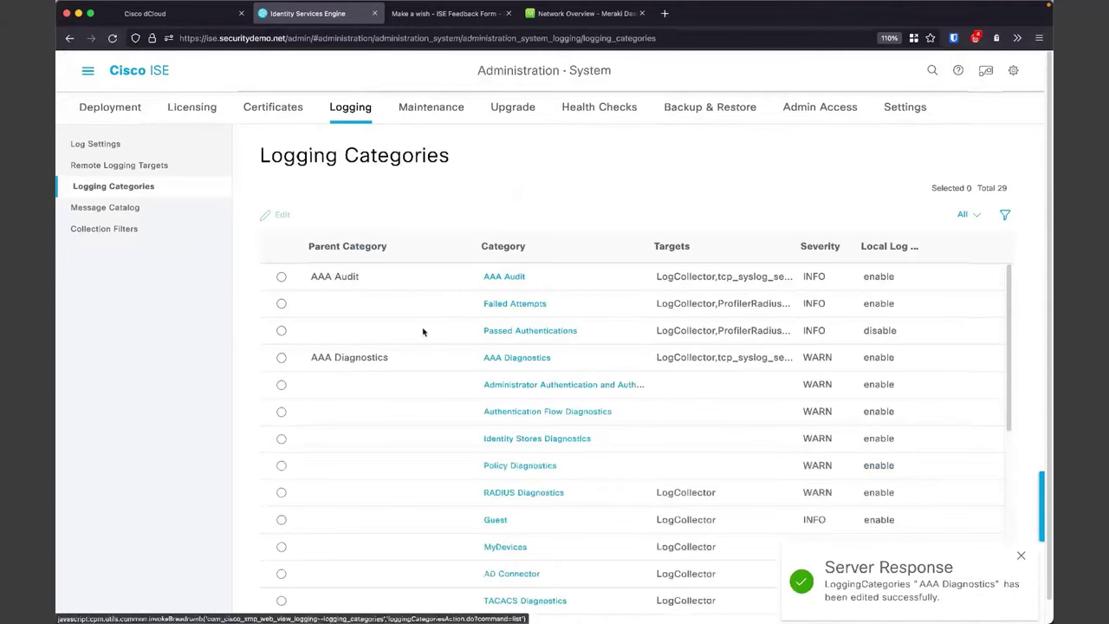
Step: Add tcp_syslog_server to Administrator Authentication and Authorization, then widen the Targets column
{"action": "left_click", "coordinate": [523, 384]}
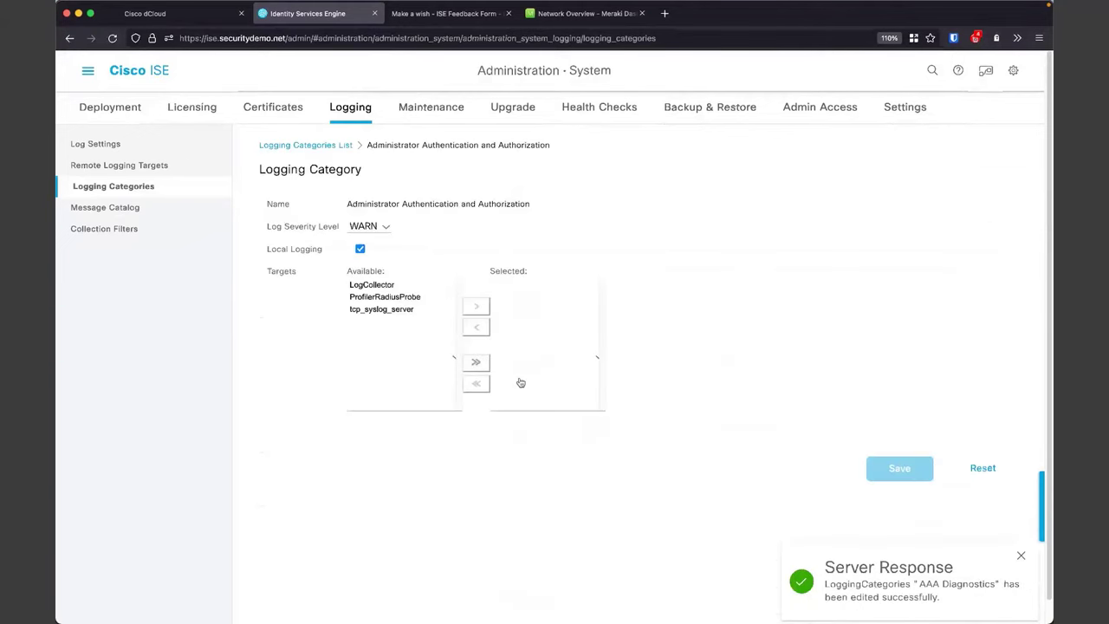
{"action": "left_click", "coordinate": [381, 309]}
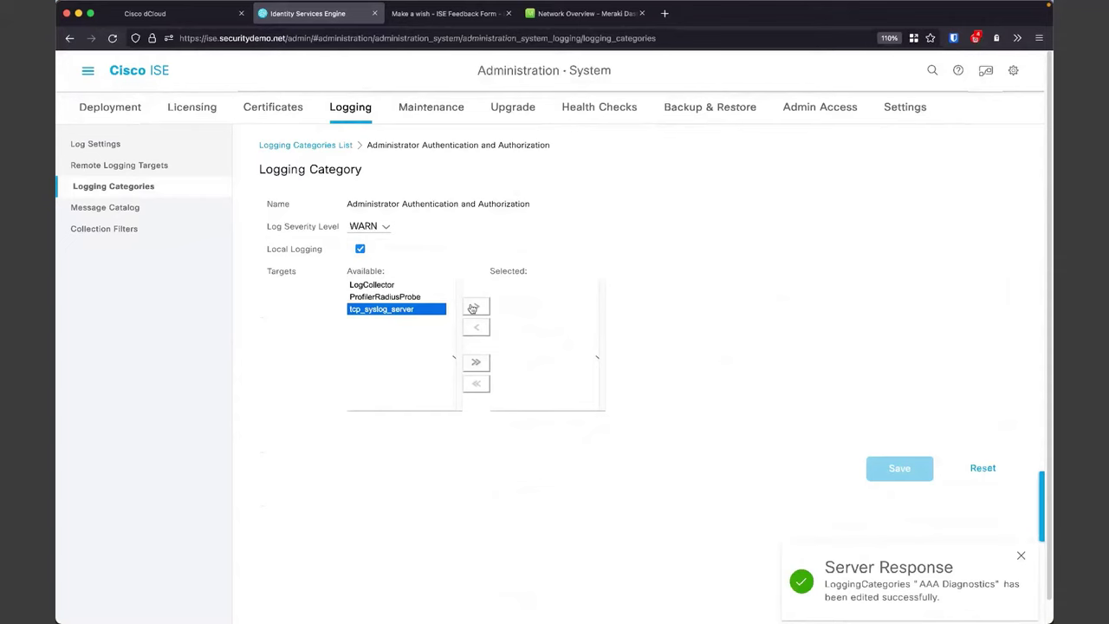
{"action": "left_click", "coordinate": [476, 306]}
{"action": "left_click", "coordinate": [885, 469]}
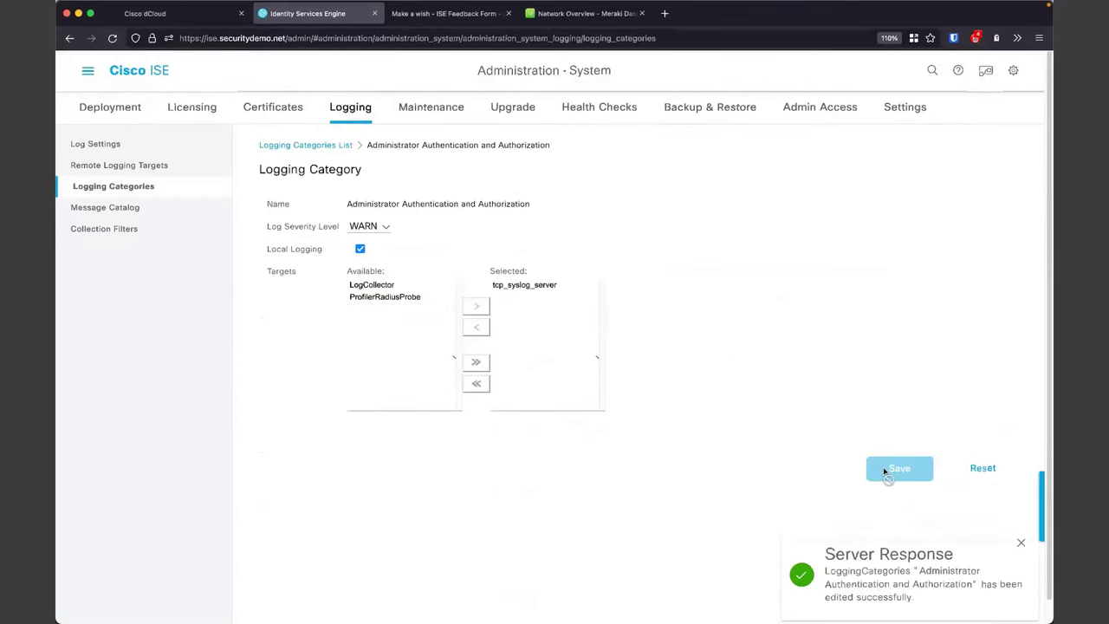
{"action": "left_click", "coordinate": [336, 146]}
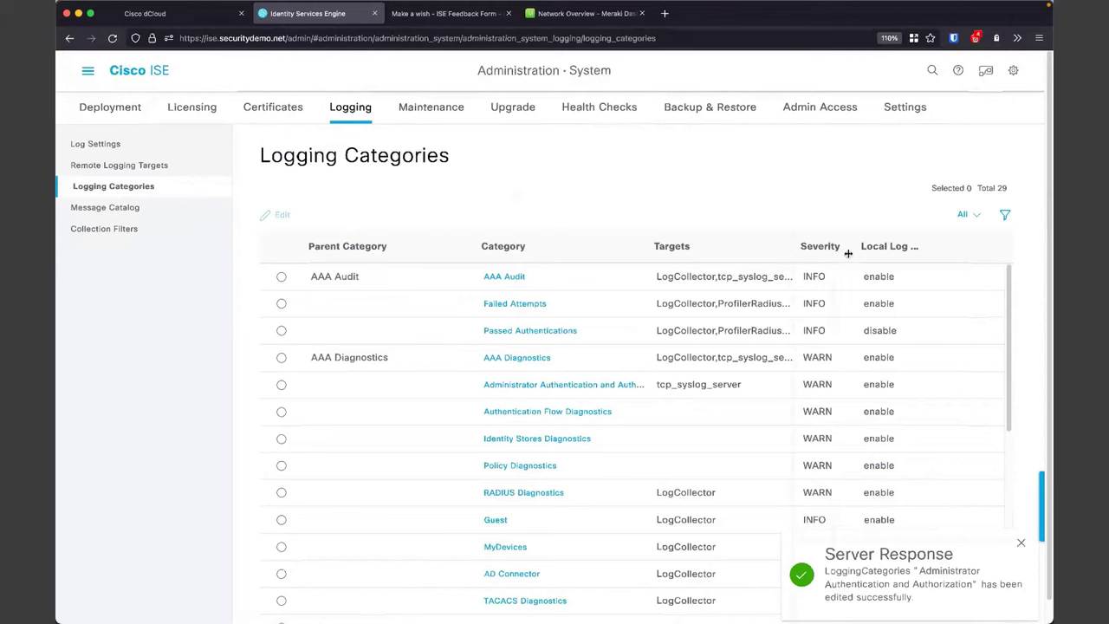
{"action": "left_click_drag", "start_coordinate": [869, 253], "coordinate": [960, 253]}
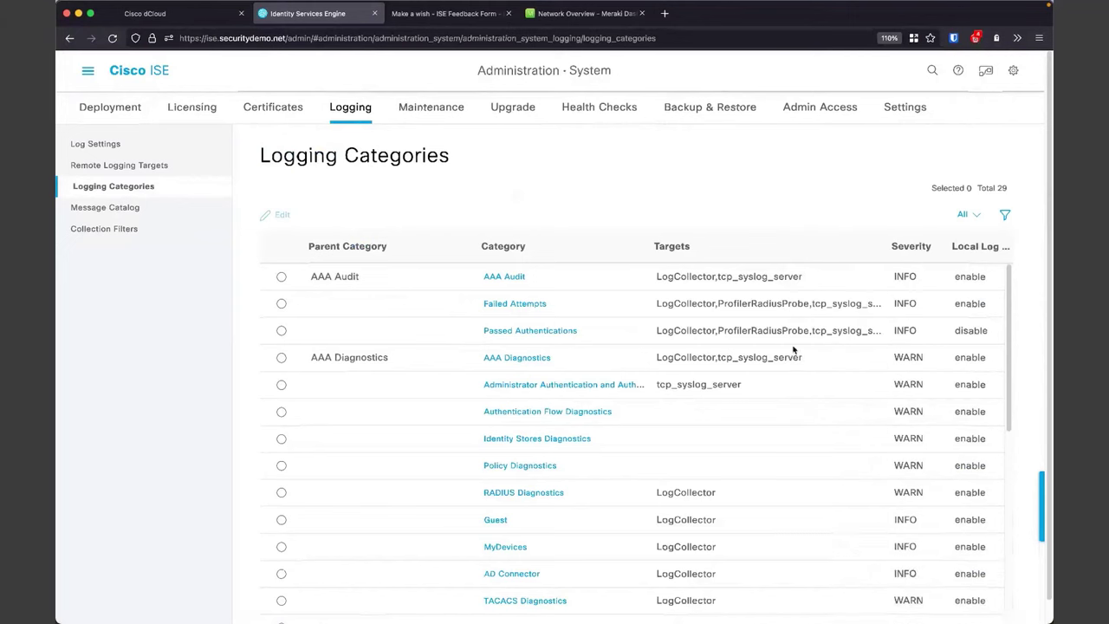
Step: Scroll through the updated logging categories, then switch to the Microsoft Remote Desktop session
{"action": "scroll", "coordinate": [789, 188], "scroll_direction": "down", "scroll_amount": 1}
{"action": "scroll", "coordinate": [788, 188], "scroll_direction": "down", "scroll_amount": 1}
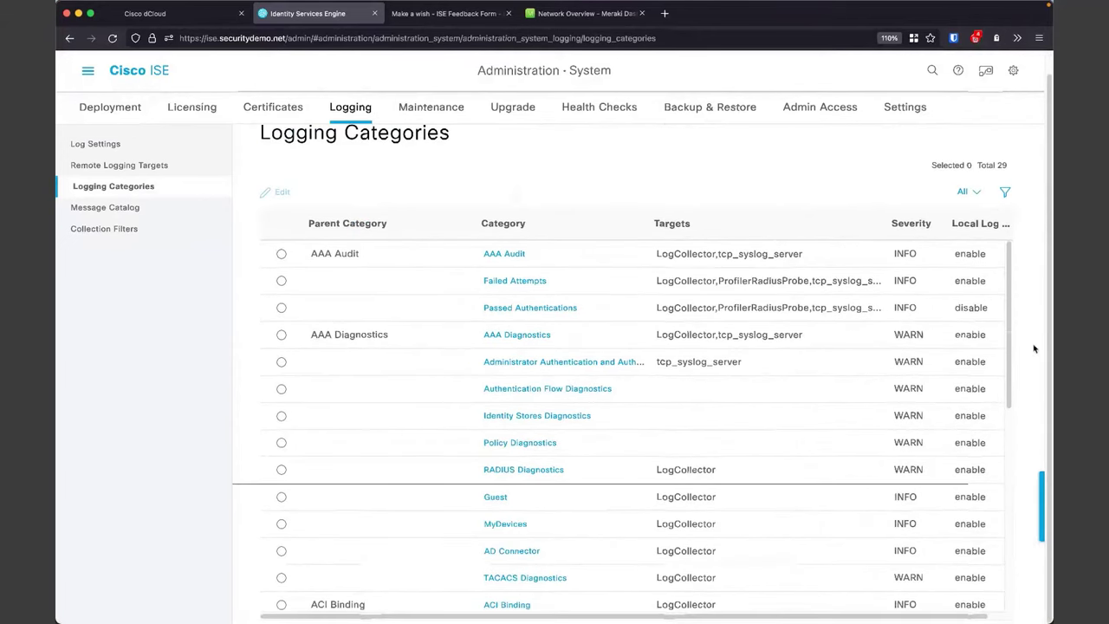
{"action": "scroll", "coordinate": [1034, 348], "scroll_direction": "up", "scroll_amount": 1}
{"action": "scroll", "coordinate": [1034, 348], "scroll_direction": "down", "scroll_amount": 1}
{"action": "scroll", "coordinate": [1033, 349], "scroll_direction": "up", "scroll_amount": 1}
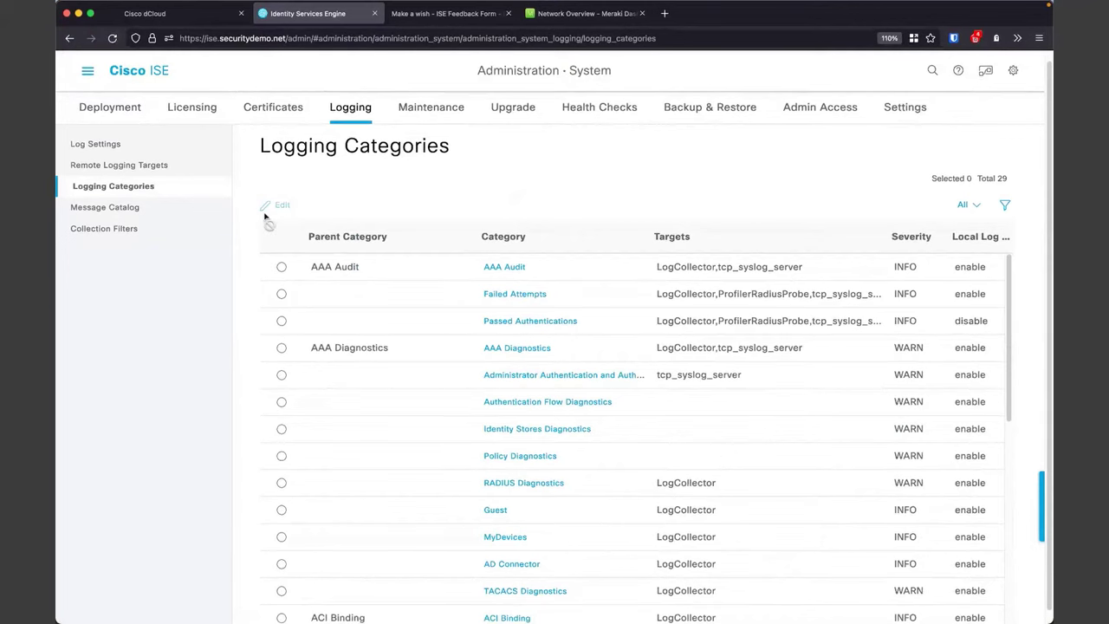
{"action": "key", "text": "super+Tab"}
{"action": "key", "text": "super+Tab"}
{"action": "key", "text": "super+Tab"}
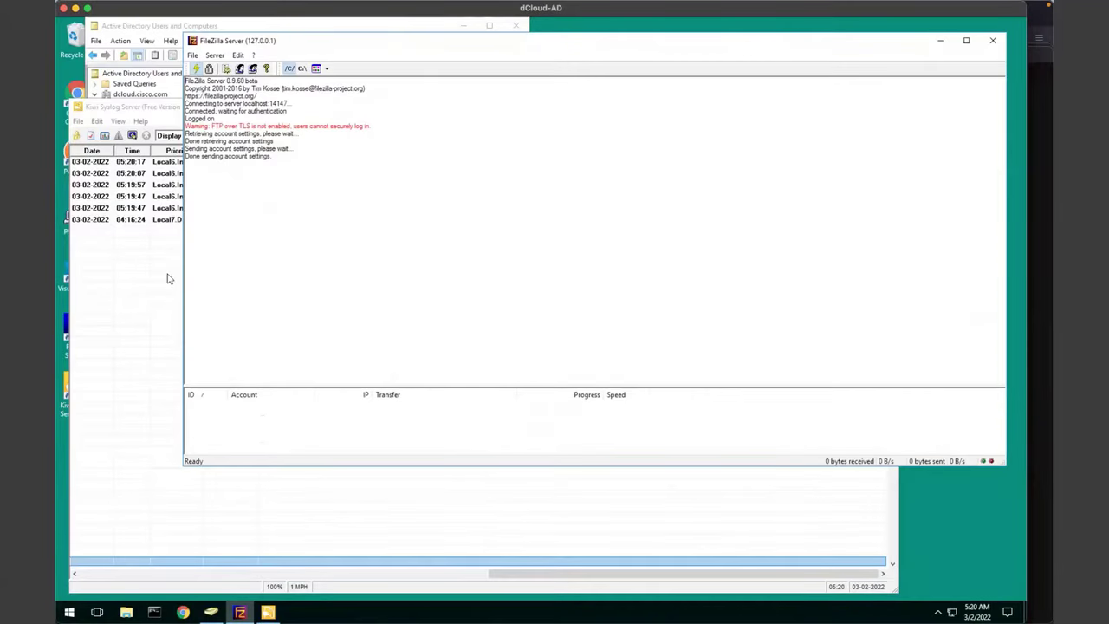
Step: Check the Local6.Info CISE_Alarm entries in Kiwi Syslog Server, then return to Firefox
{"action": "left_click", "coordinate": [169, 277]}
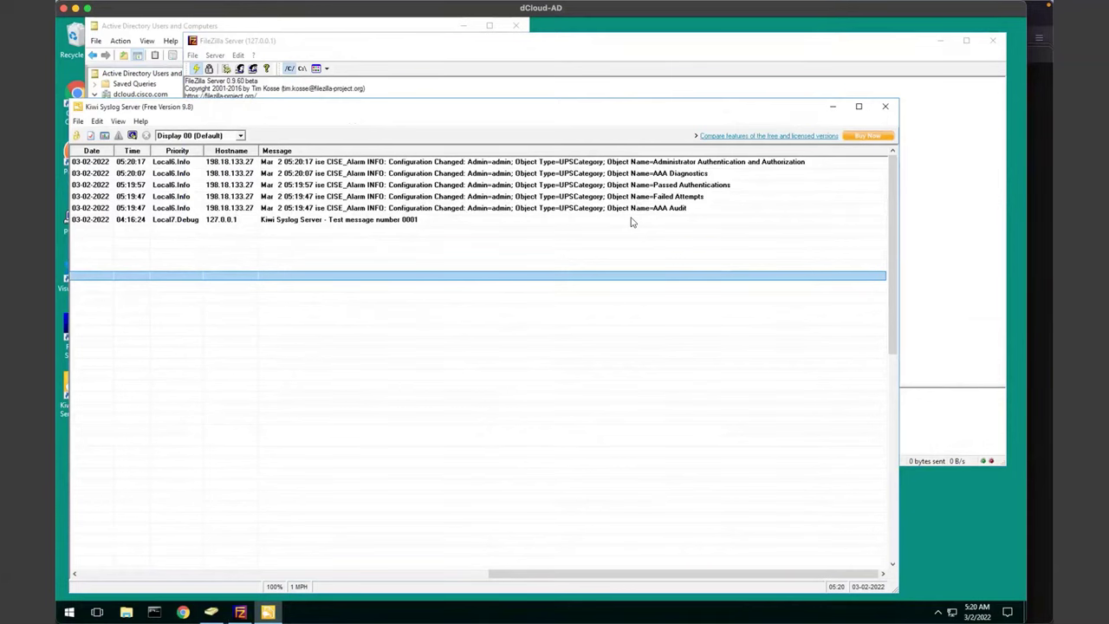
{"action": "key", "text": "super+Tab"}
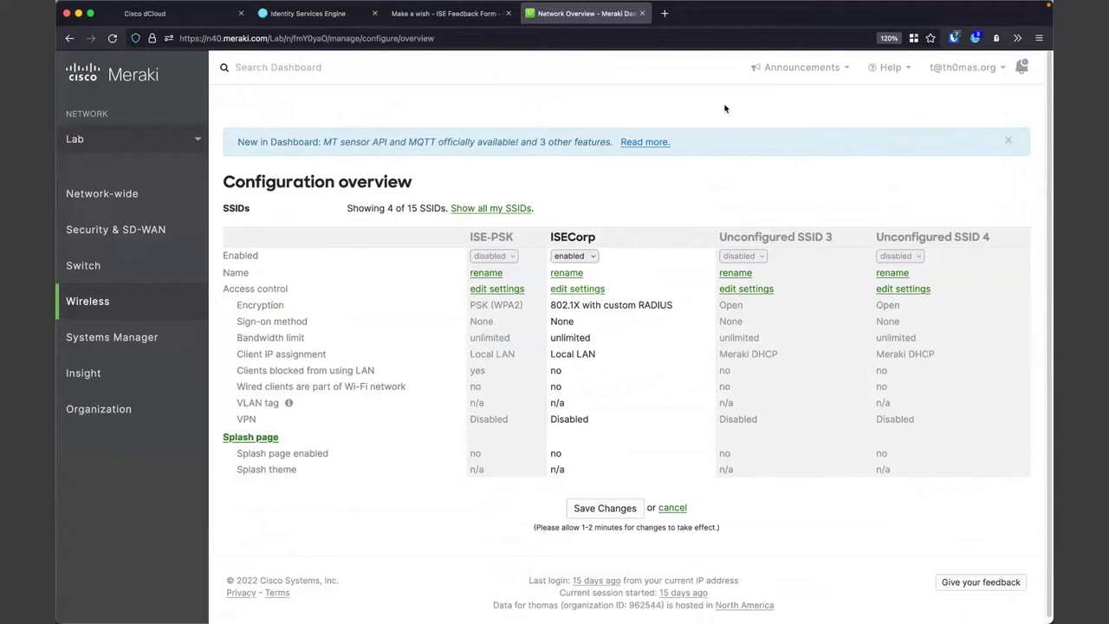
Step: Open ISECorp's access control settings and select the RADIUS server host 198.18.133.27
{"action": "left_click", "coordinate": [563, 293]}
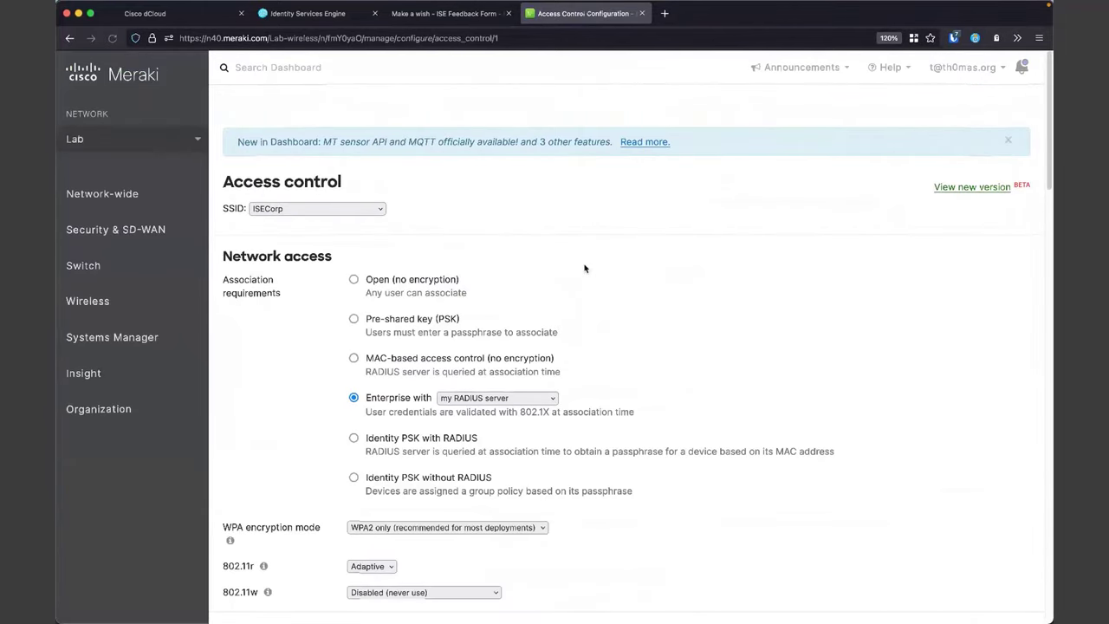
{"action": "scroll", "coordinate": [651, 345], "scroll_direction": "down", "scroll_amount": 10}
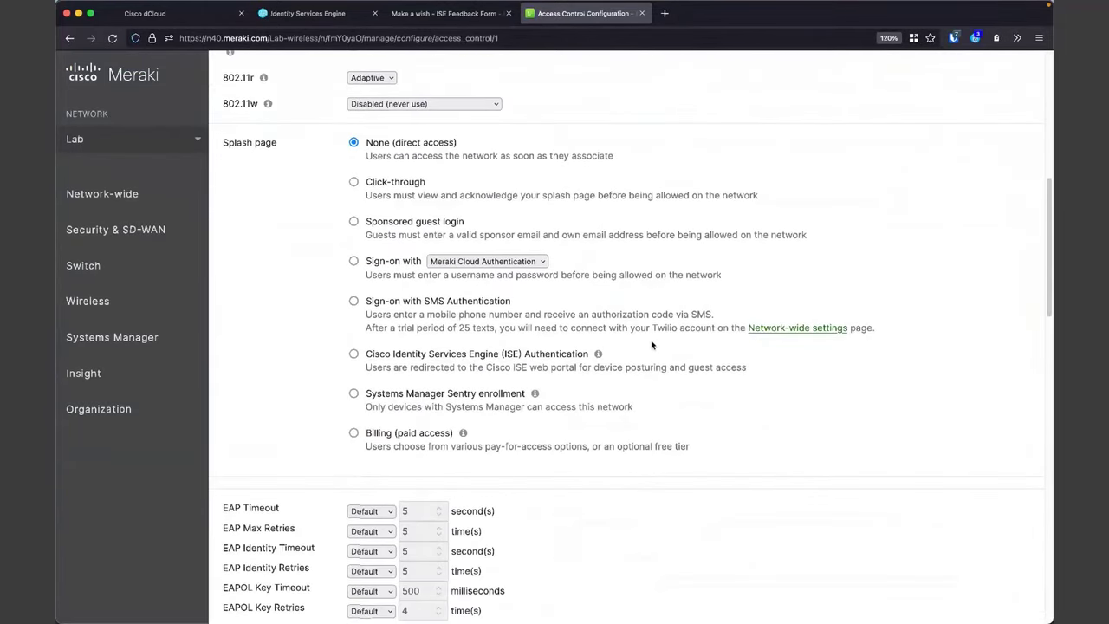
{"action": "scroll", "coordinate": [652, 342], "scroll_direction": "down", "scroll_amount": 3}
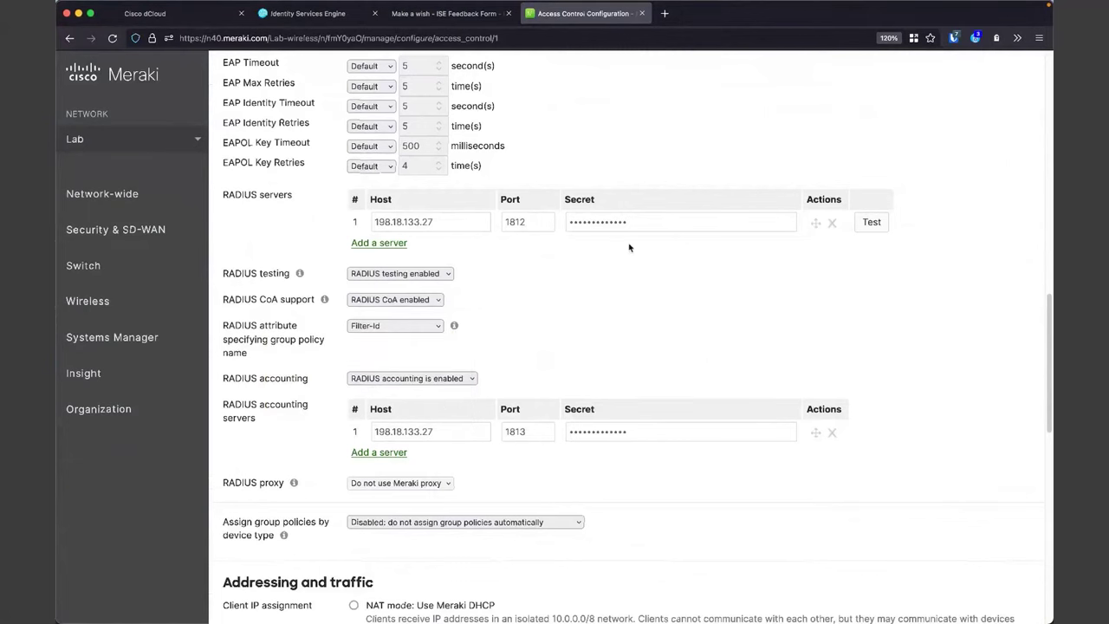
{"action": "triple_click", "coordinate": [445, 223]}
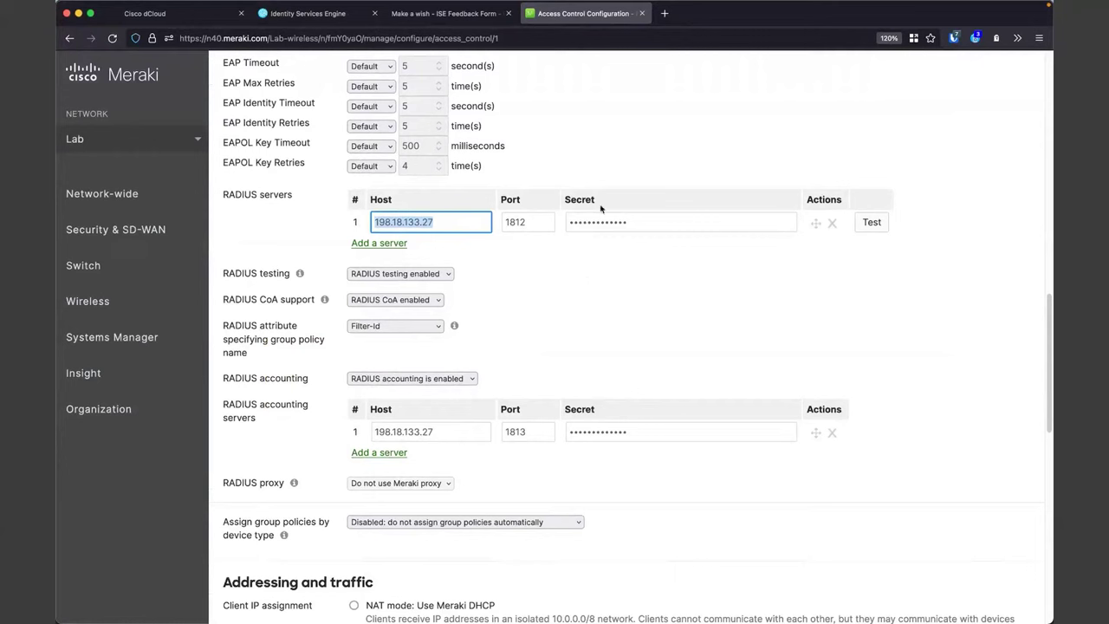
Step: Test RADIUS server 198.18.133.27 using the test user's username and password, then view Kiwi Syslog
{"action": "left_click", "coordinate": [871, 222]}
{"action": "type", "text": "thomas"}
{"action": "key", "text": "Tab"}
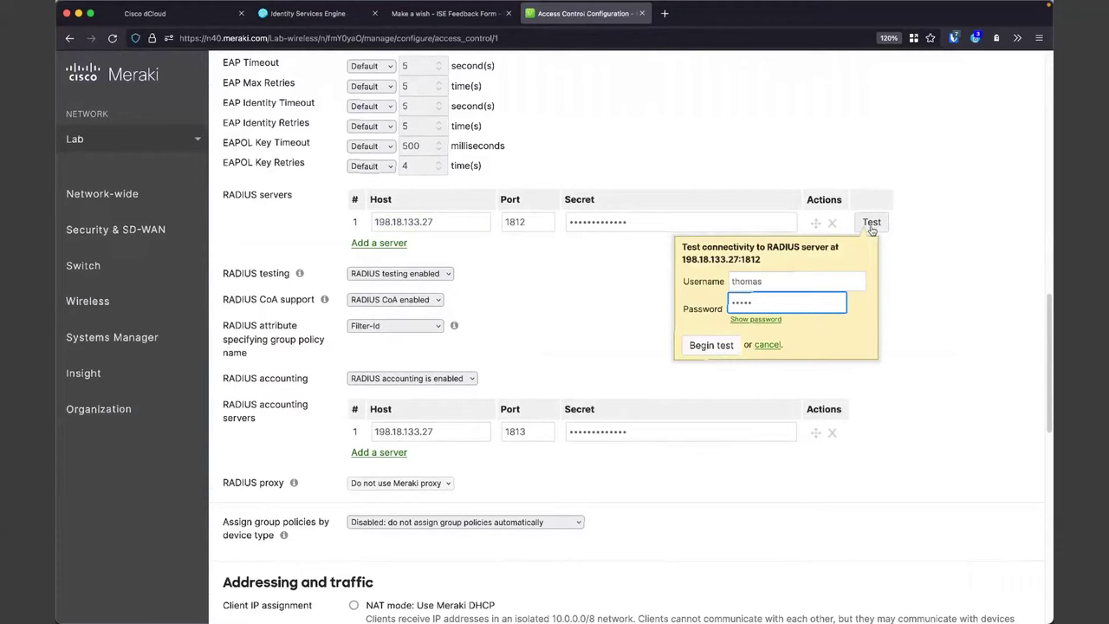
{"action": "left_click", "coordinate": [717, 350]}
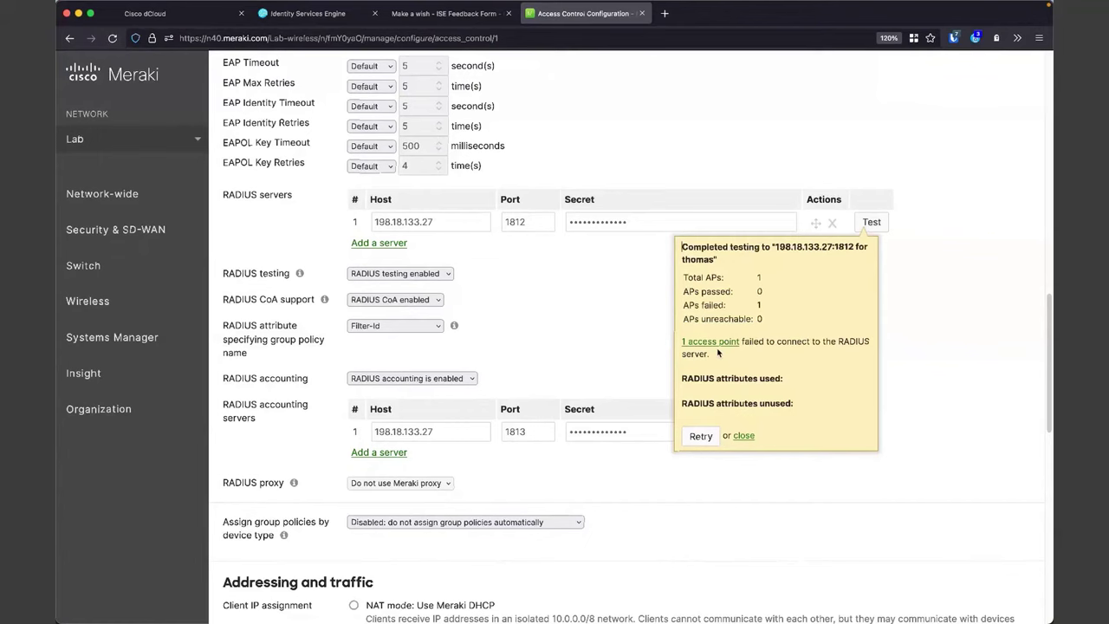
{"action": "key", "text": "super+Tab"}
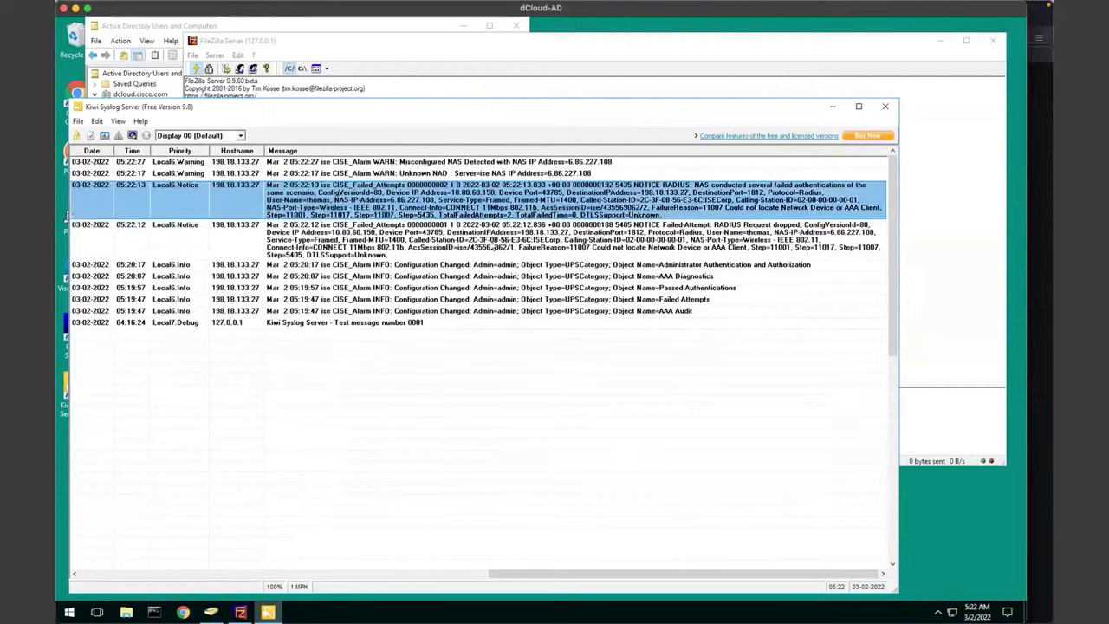
{"action": "left_click", "coordinate": [478, 234]}
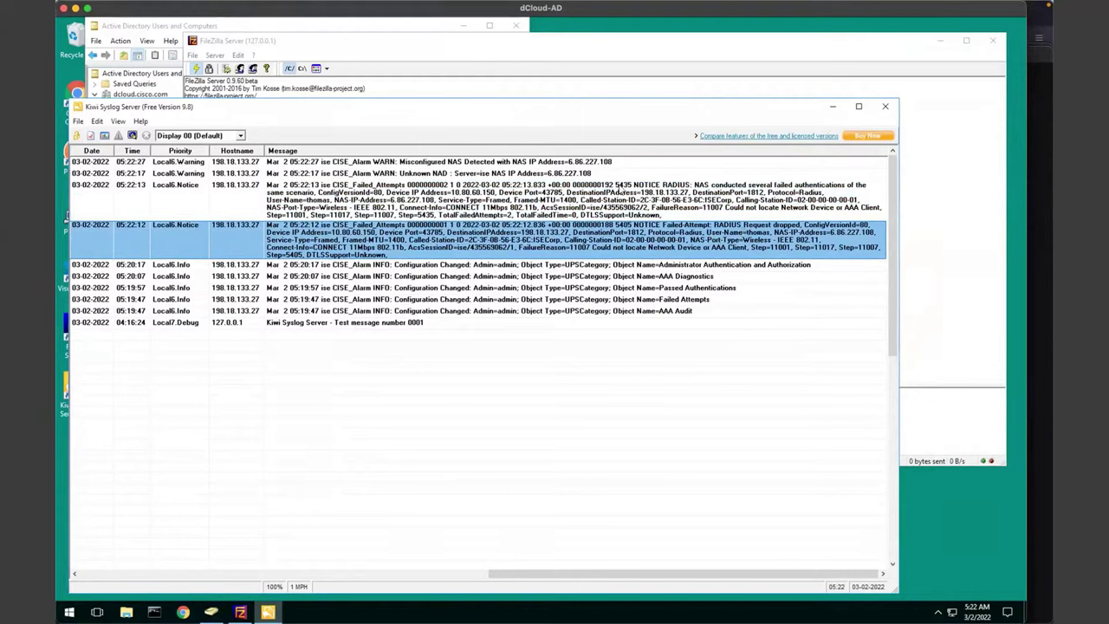
{"action": "left_click", "coordinate": [681, 194]}
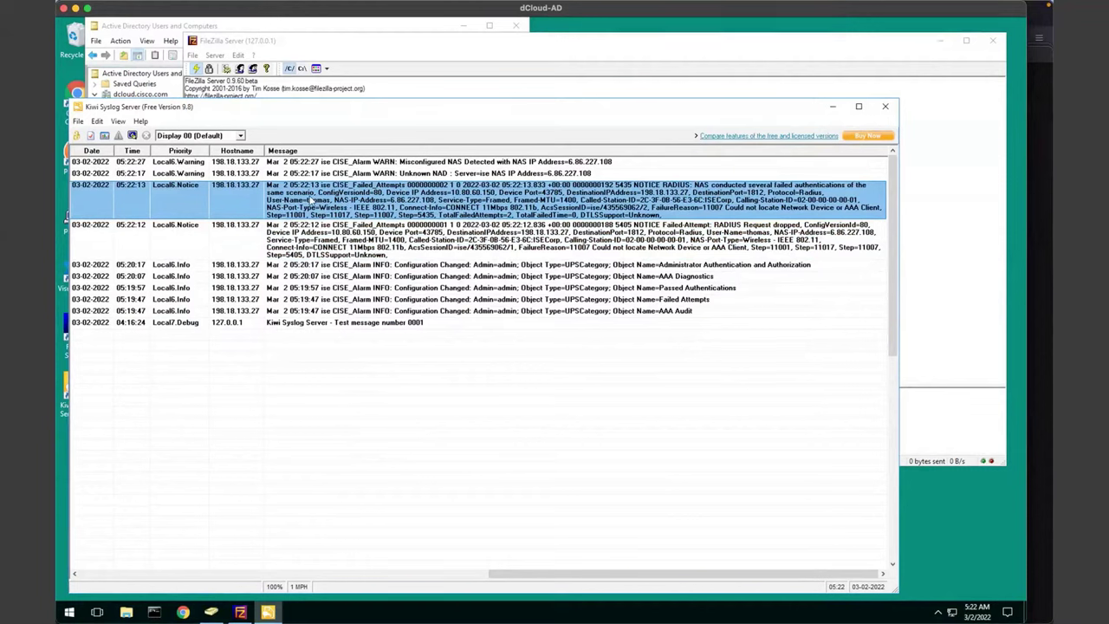
{"action": "left_click", "coordinate": [433, 176]}
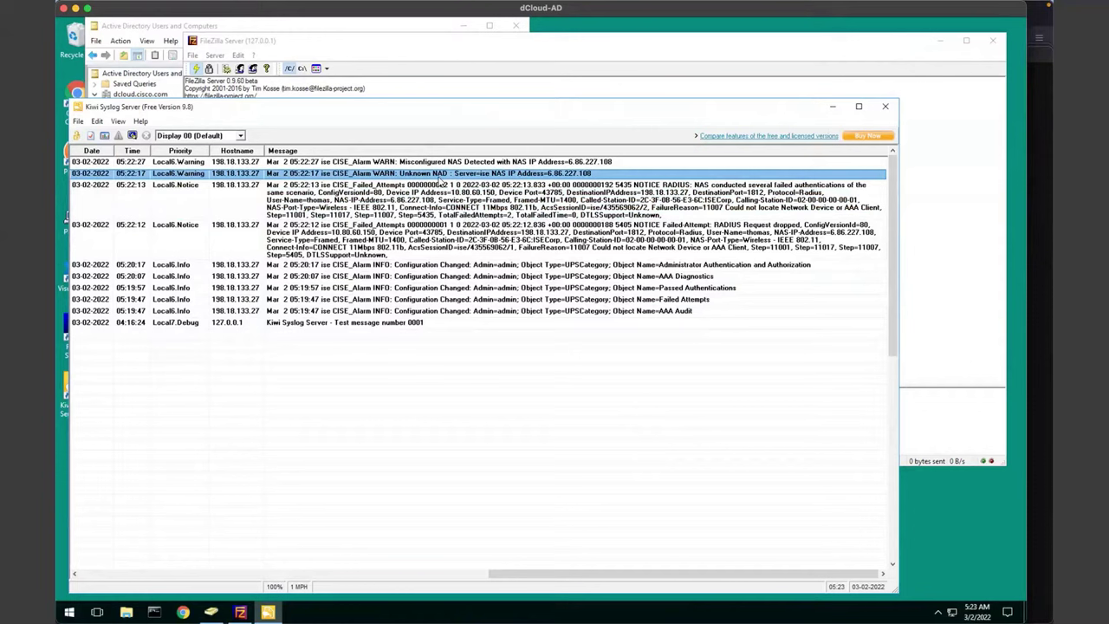
{"action": "left_click", "coordinate": [441, 164]}
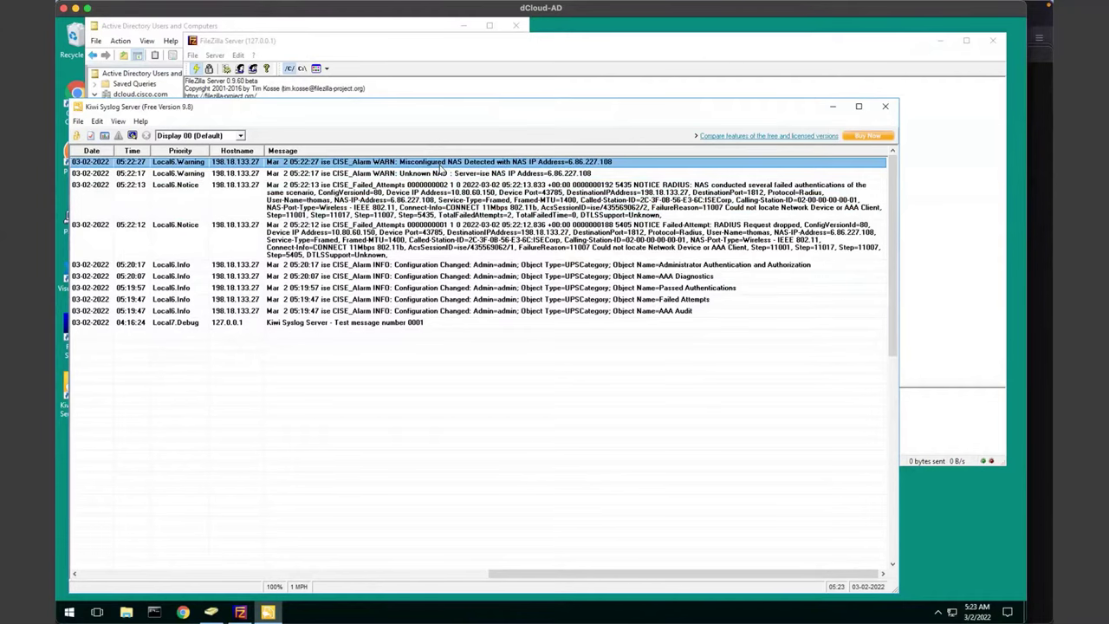
{"action": "key", "text": "super+Tab"}
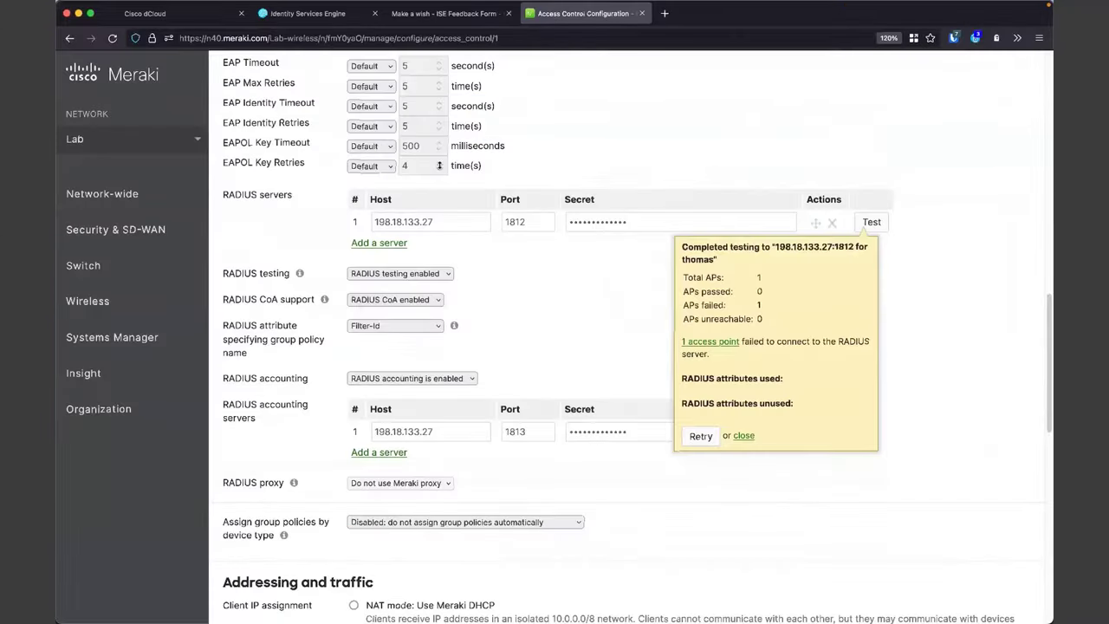
Step: Open the Cisco ISE Message Catalog and filter it by Message ID 5435
{"action": "left_click", "coordinate": [326, 18]}
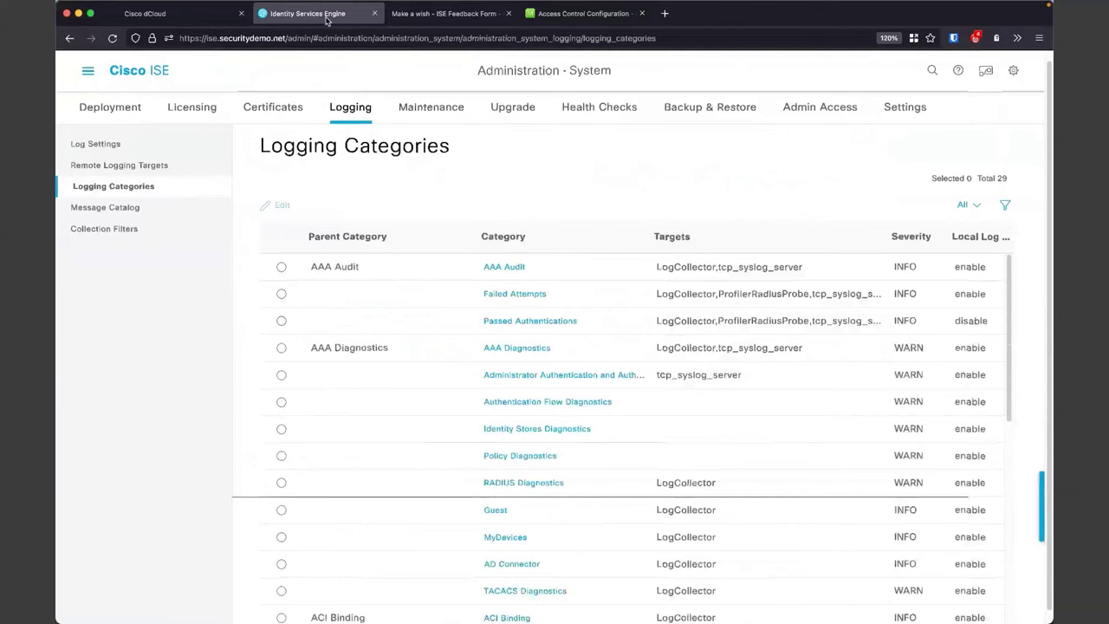
{"action": "left_click", "coordinate": [117, 210]}
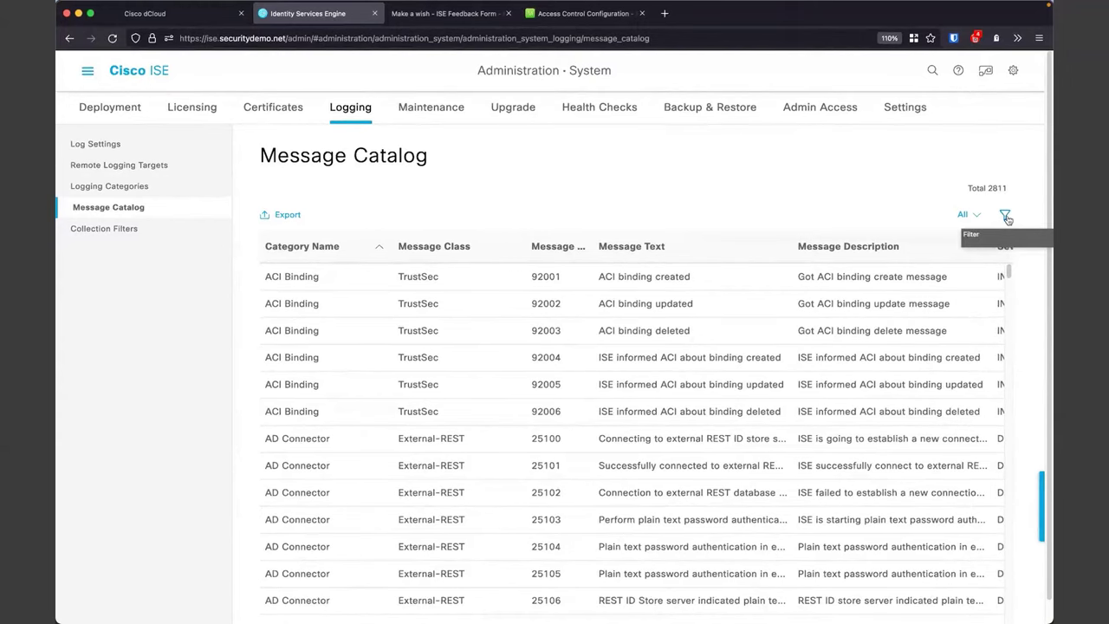
{"action": "key", "text": "super+Tab"}
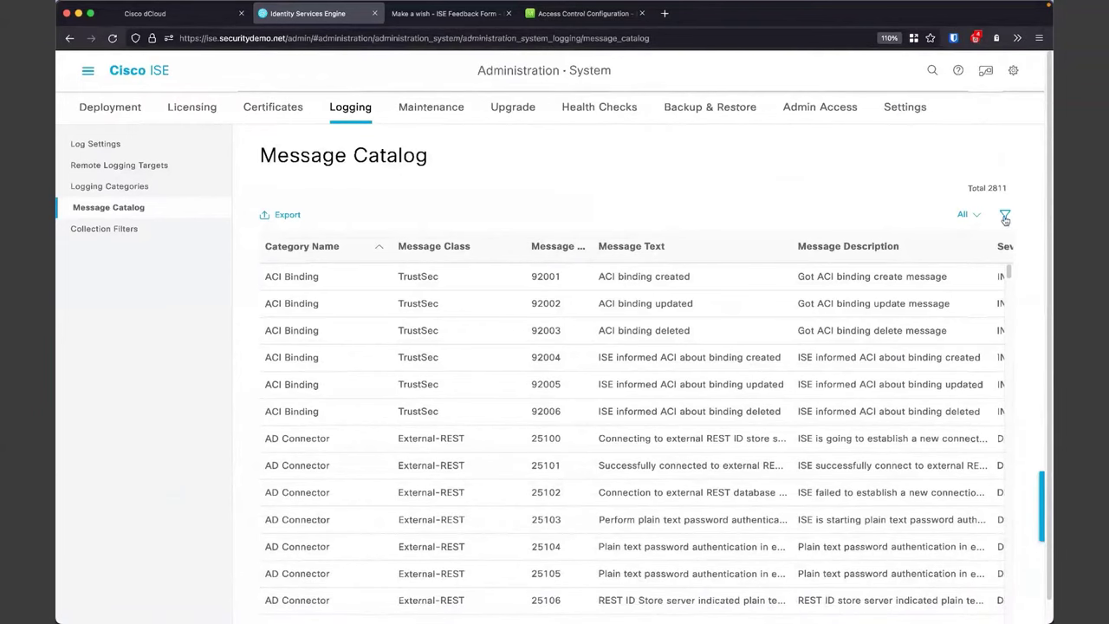
{"action": "left_click", "coordinate": [1005, 217]}
{"action": "left_click", "coordinate": [546, 274]}
{"action": "type", "text": "5485"}
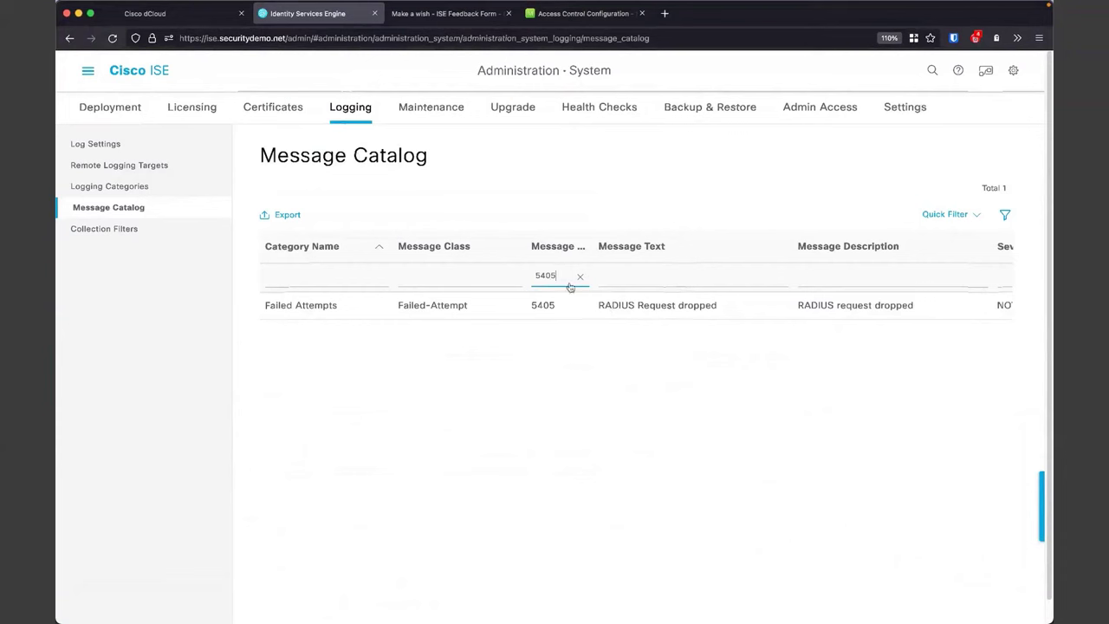
{"action": "key", "text": "BackSpace"}
{"action": "key", "text": "BackSpace"}
{"action": "type", "text": "3"}
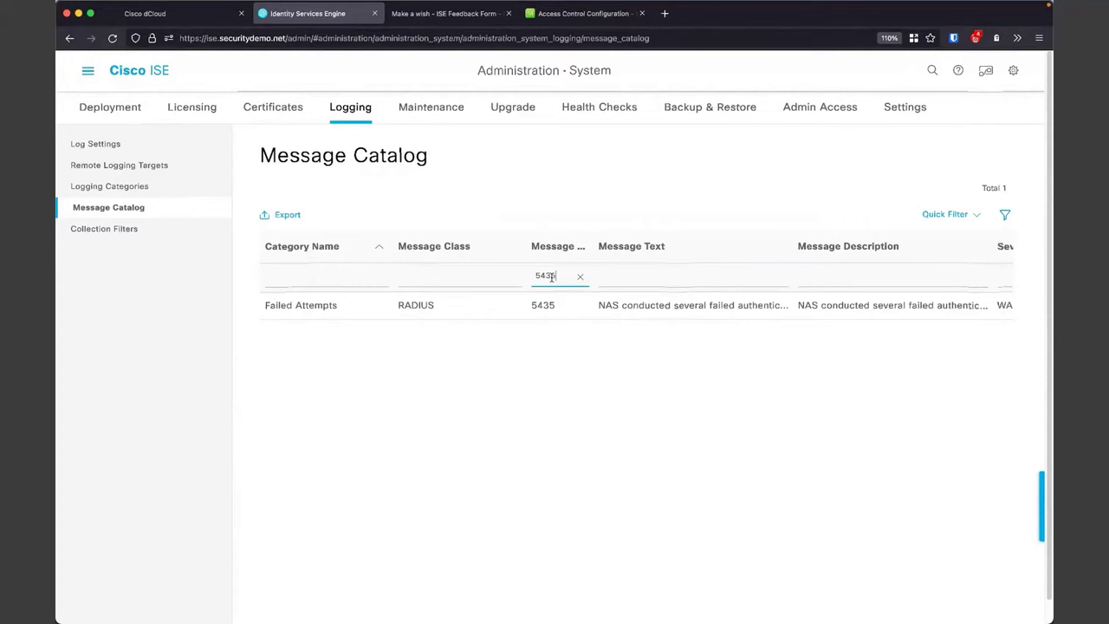
Step: Try exporting the filtered catalog, cancel the download, and go to Collection Filters
{"action": "left_click", "coordinate": [293, 214]}
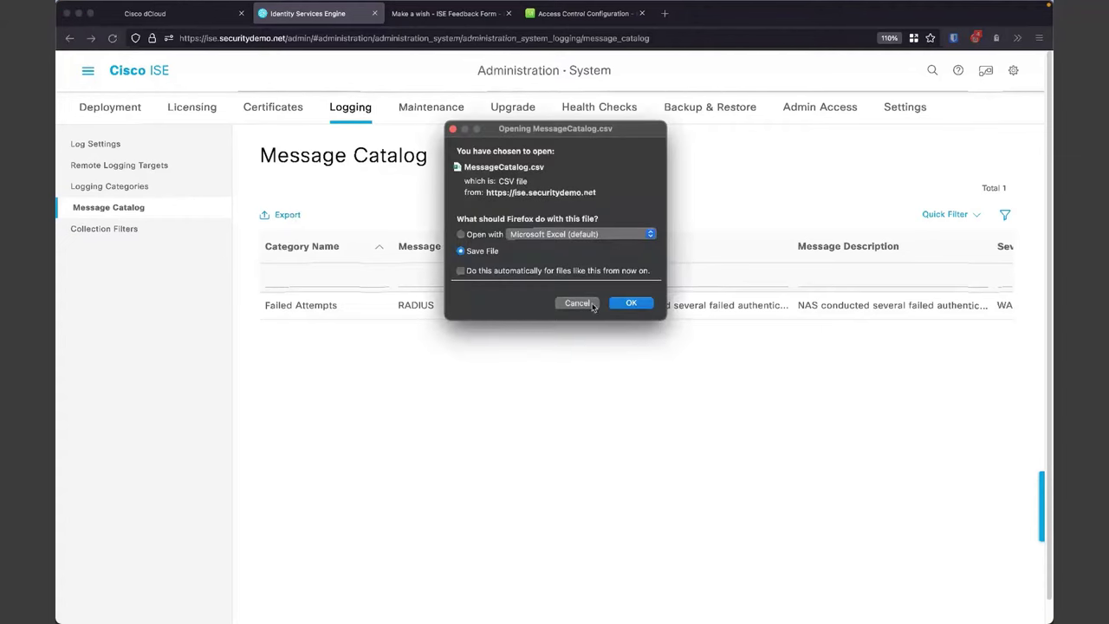
{"action": "left_click", "coordinate": [589, 305]}
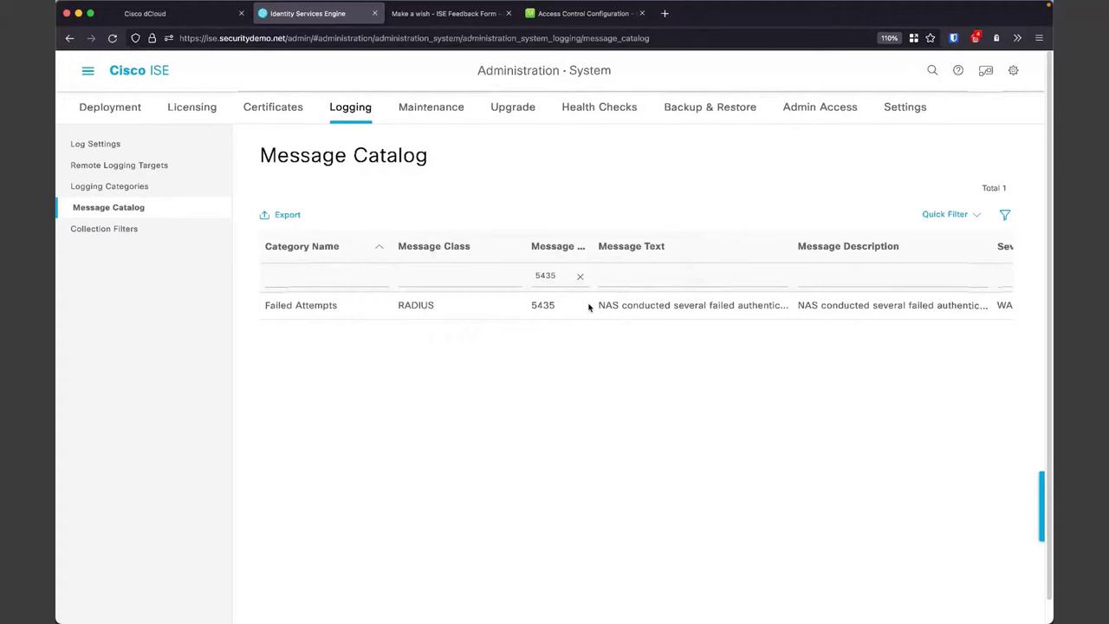
{"action": "left_click", "coordinate": [123, 227]}
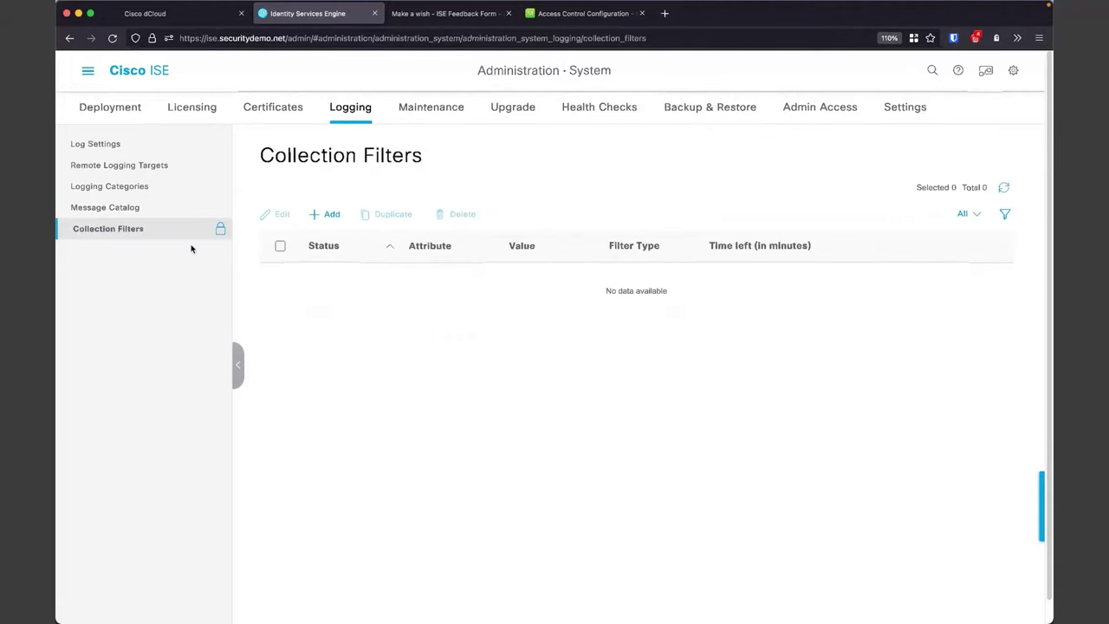
Step: Begin a new collection filter with the attribute set to NAS IP Address
{"action": "left_click", "coordinate": [327, 215]}
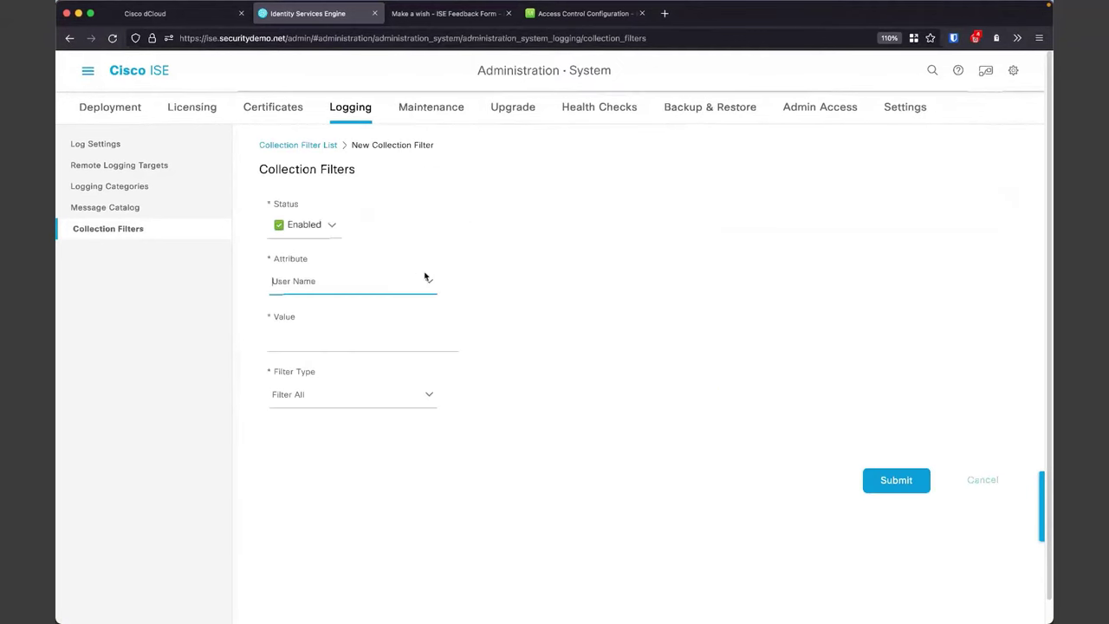
{"action": "left_click", "coordinate": [429, 285]}
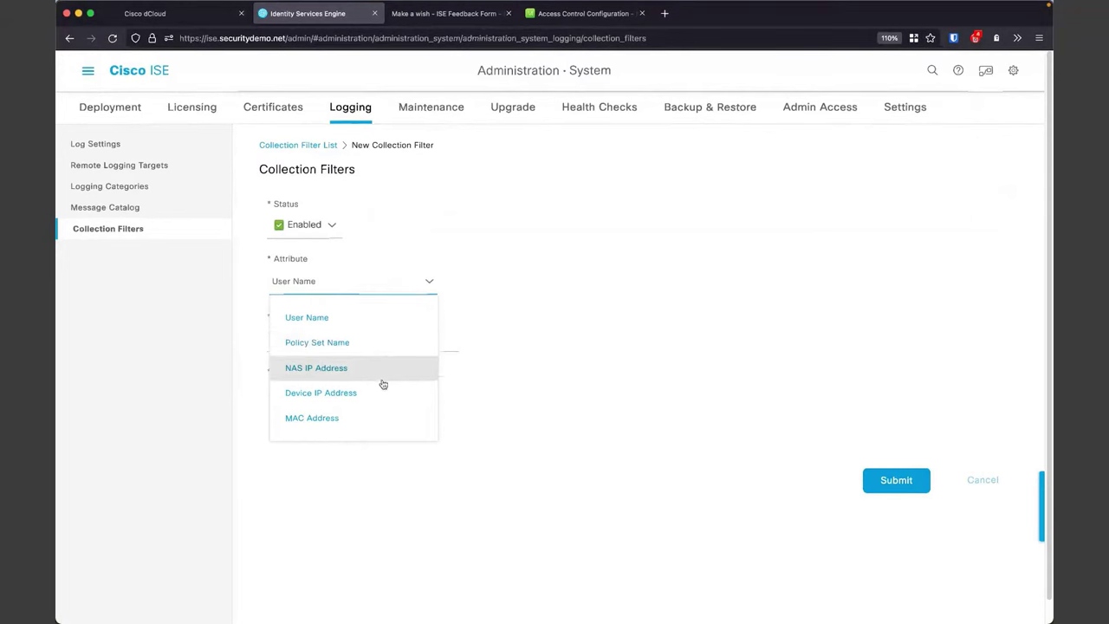
{"action": "left_click", "coordinate": [356, 371]}
{"action": "left_click", "coordinate": [386, 340]}
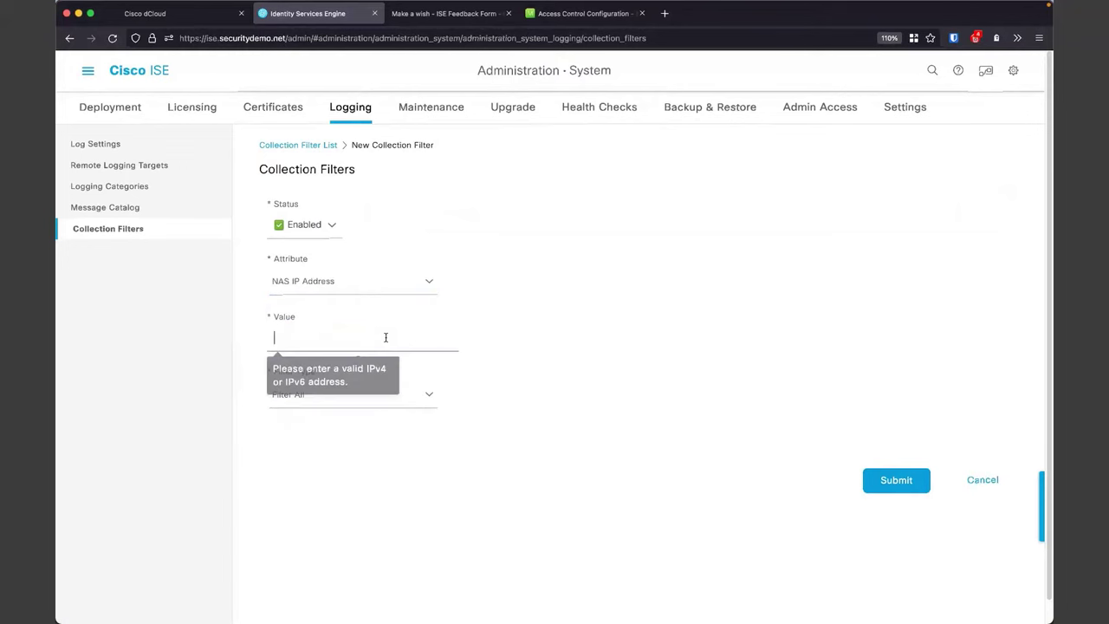
{"action": "left_click", "coordinate": [428, 396]}
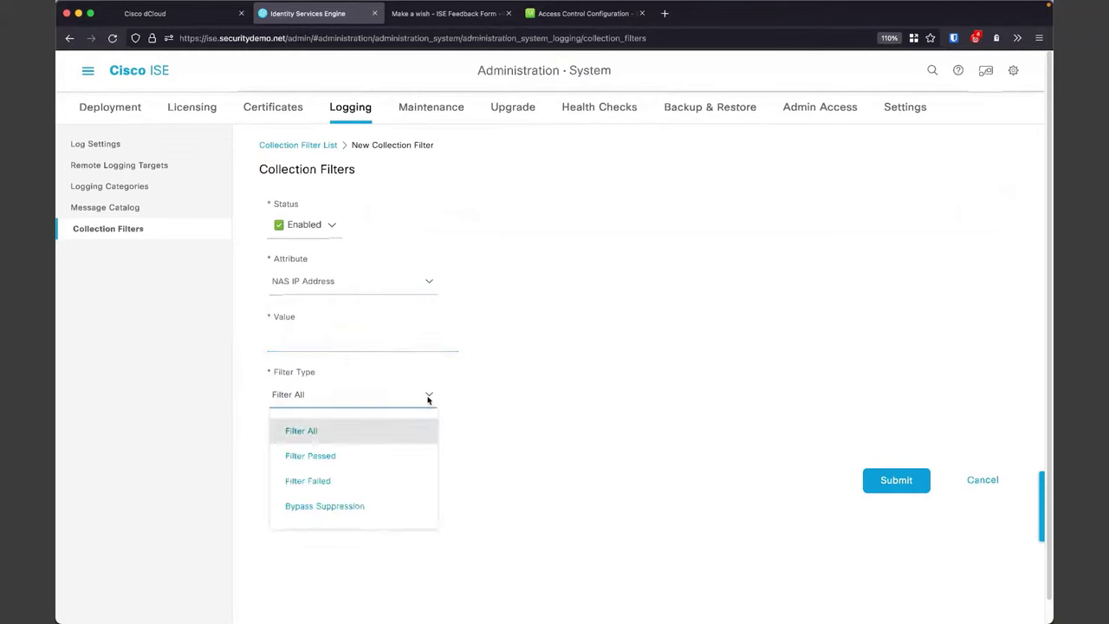
{"action": "left_click", "coordinate": [570, 449]}
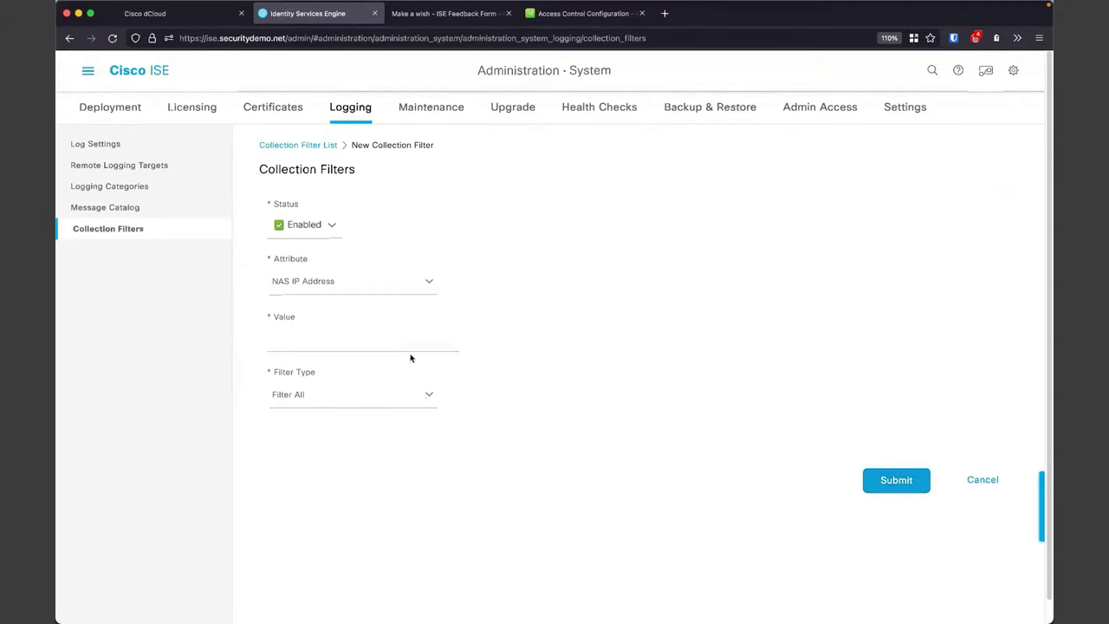
Step: Discard the unsaved collection filter and show the Maintenance installed patches page
{"action": "left_click", "coordinate": [979, 482]}
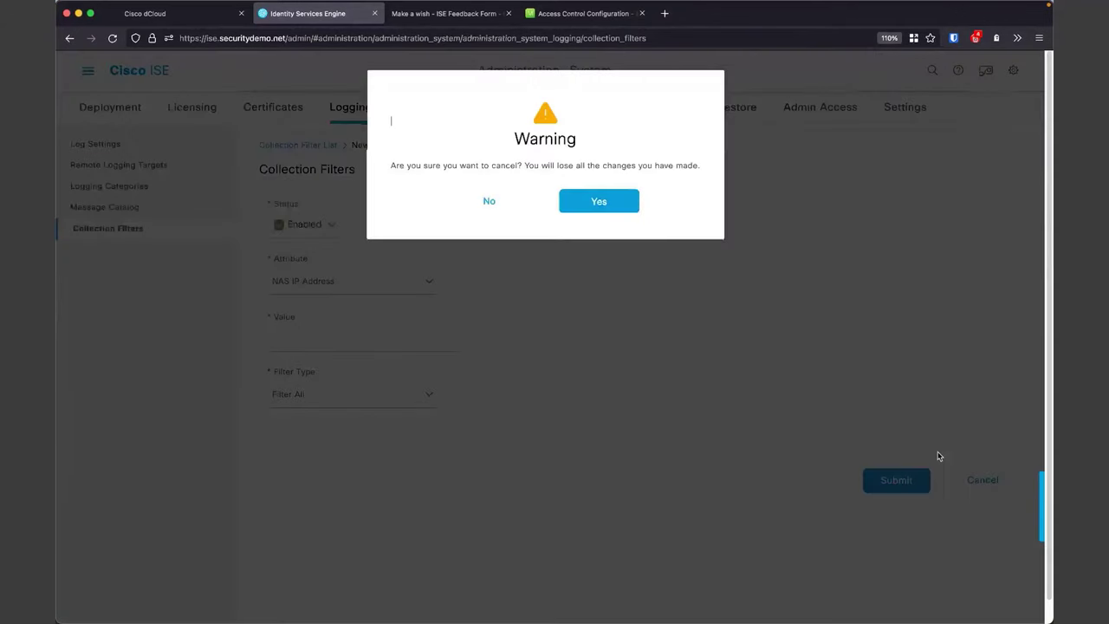
{"action": "left_click", "coordinate": [598, 201]}
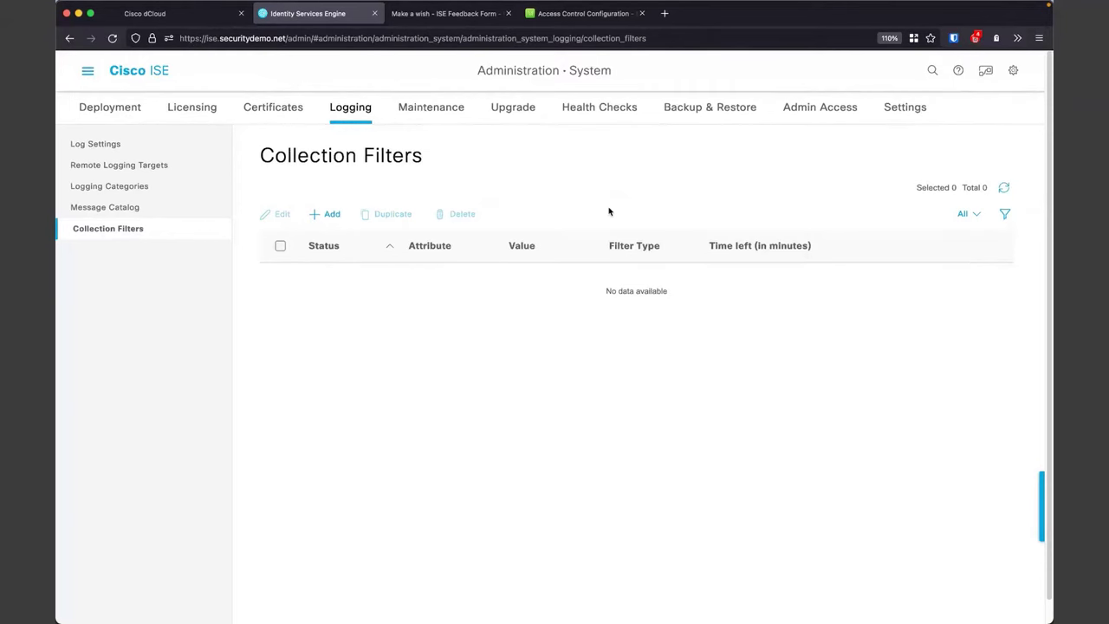
{"action": "left_click", "coordinate": [427, 116]}
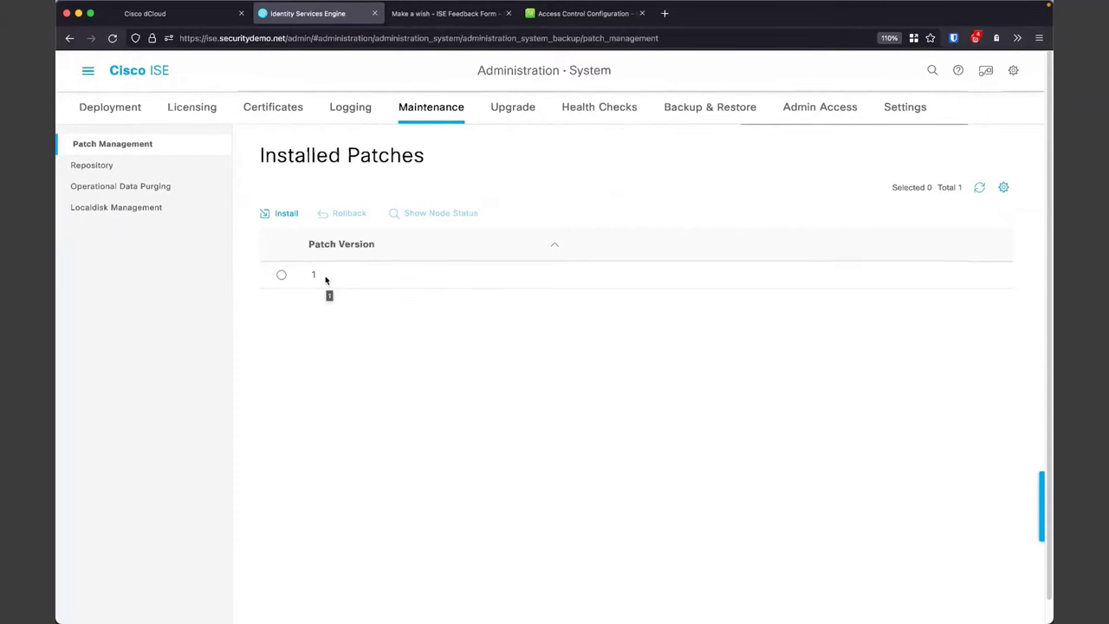
Step: Add a DISK-protocol repository named LOCALDISK with path /
{"action": "left_click", "coordinate": [109, 167]}
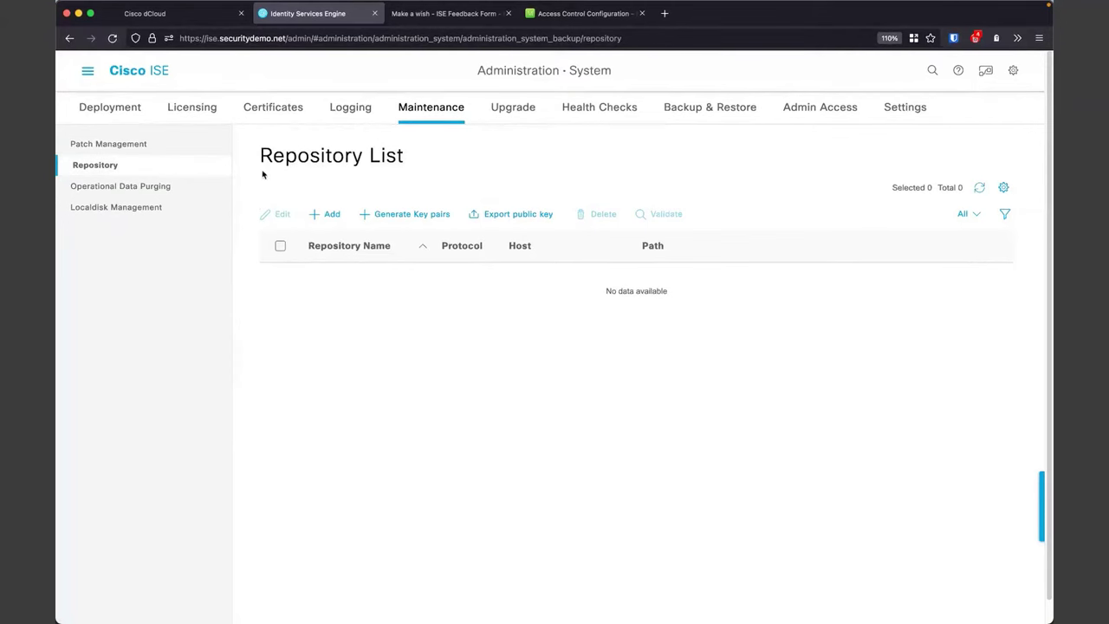
{"action": "left_click", "coordinate": [332, 216]}
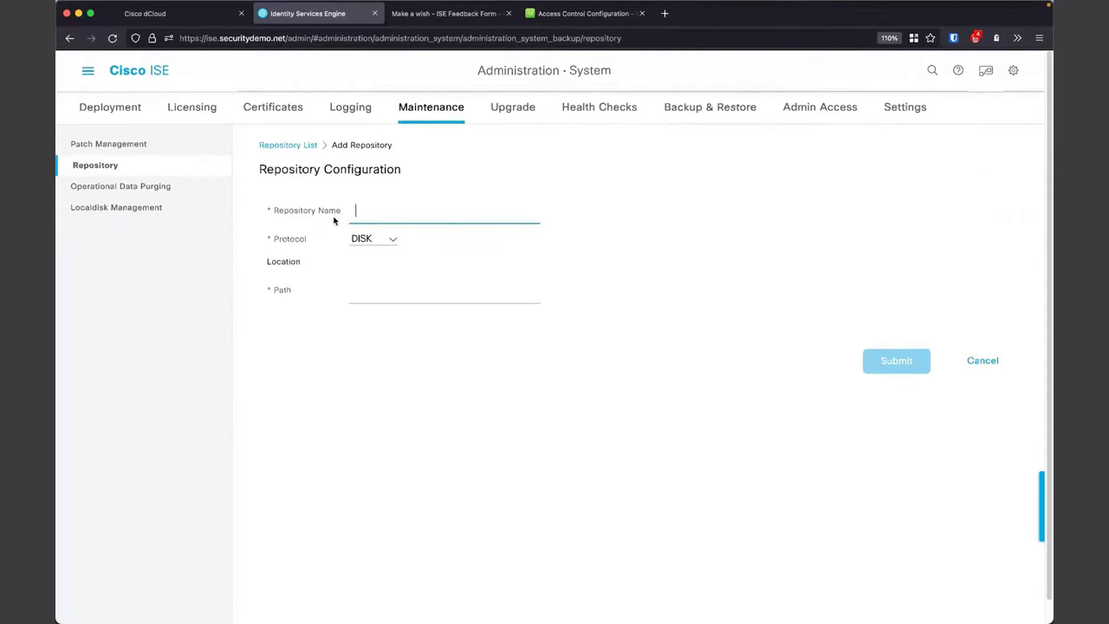
{"action": "type", "text": "LOCALDISK"}
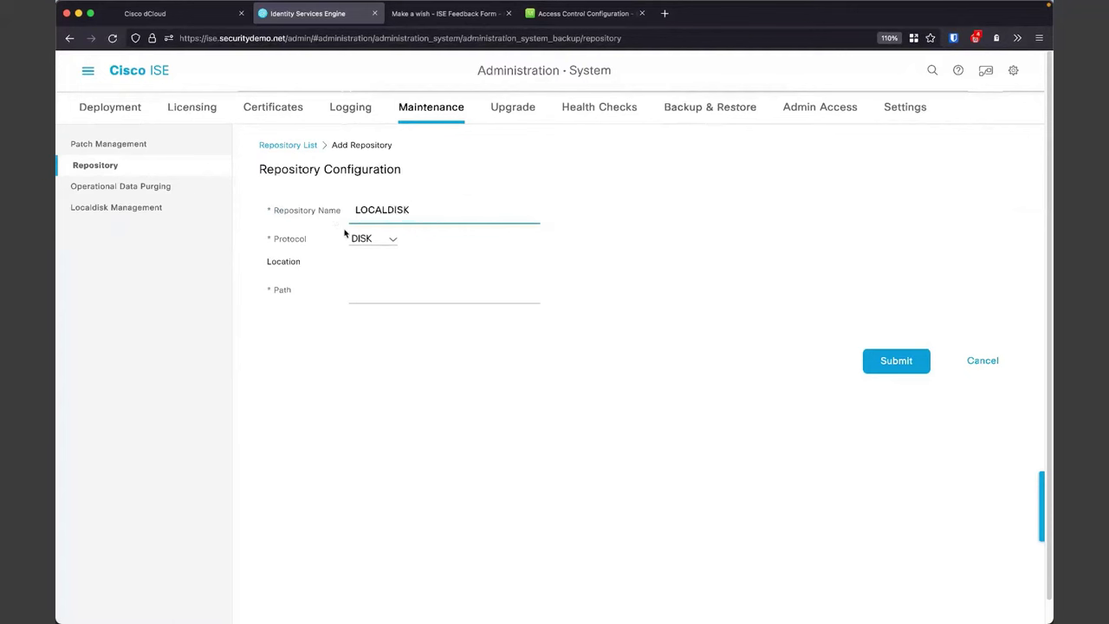
{"action": "left_click", "coordinate": [388, 290]}
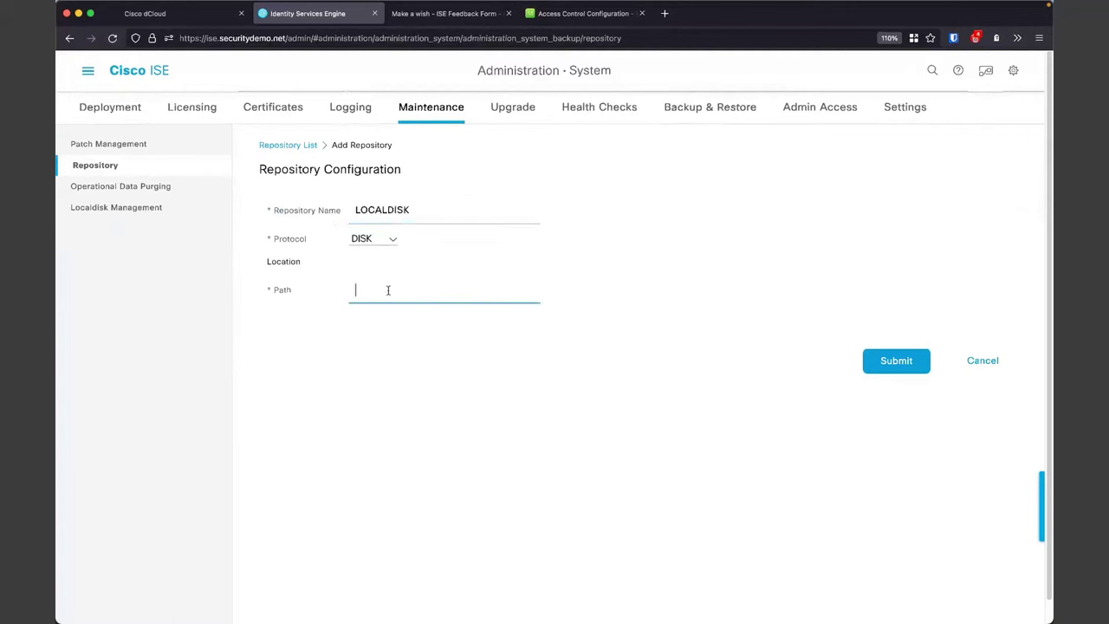
{"action": "type", "text": "/"}
{"action": "left_click", "coordinate": [889, 371]}
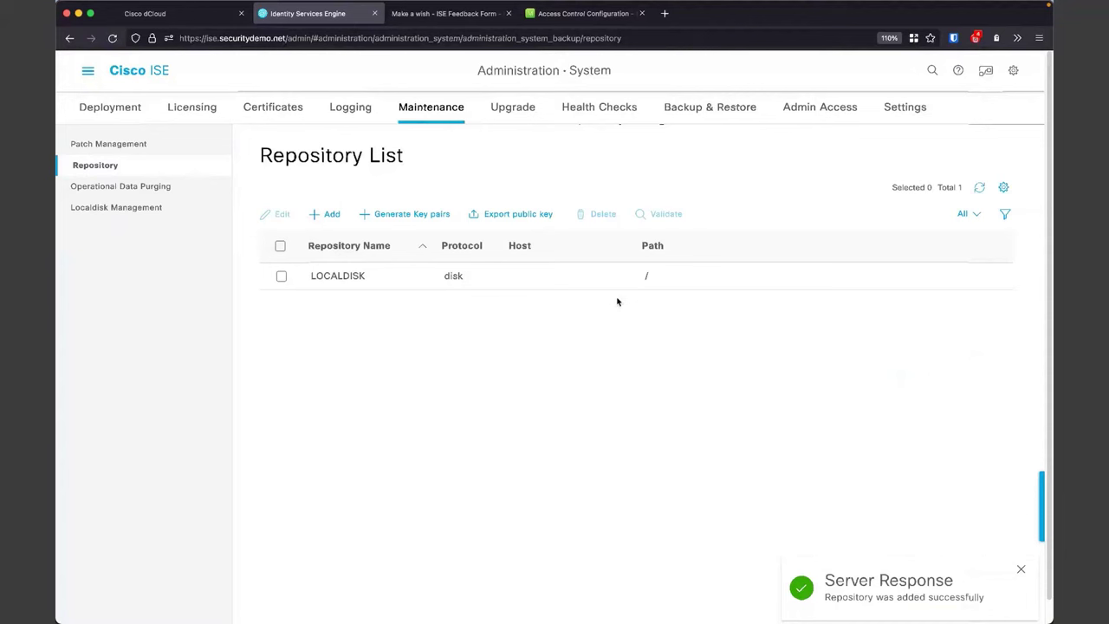
{"action": "left_click", "coordinate": [326, 216]}
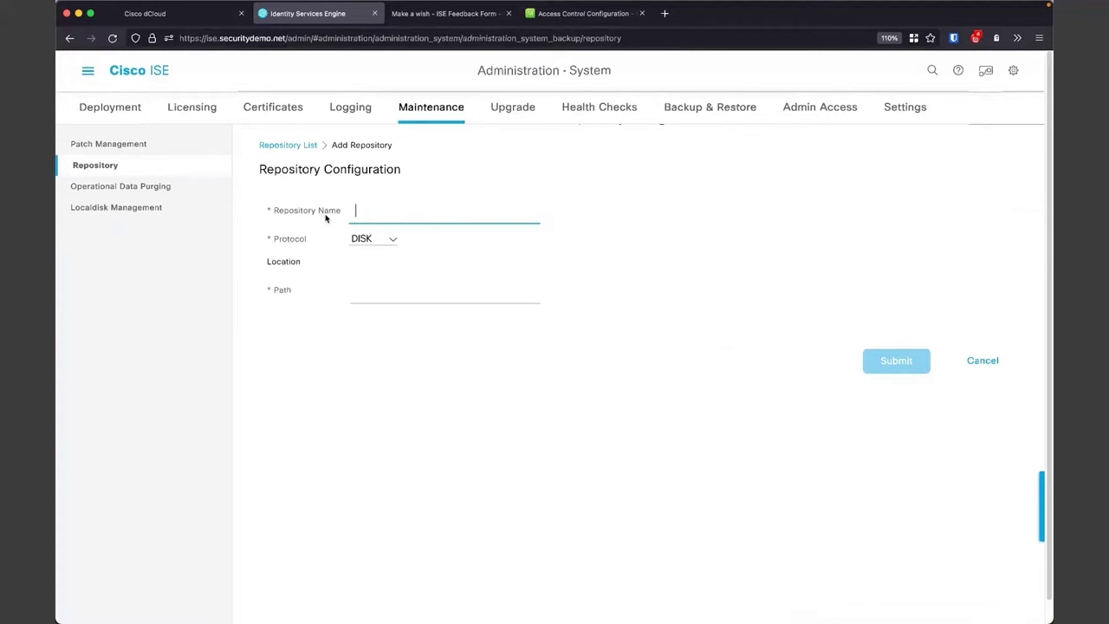
Step: Create FTP repository FTP_Server to 198.18.133.1, path /, with the login user name and password
{"action": "type", "text": "FTP"}
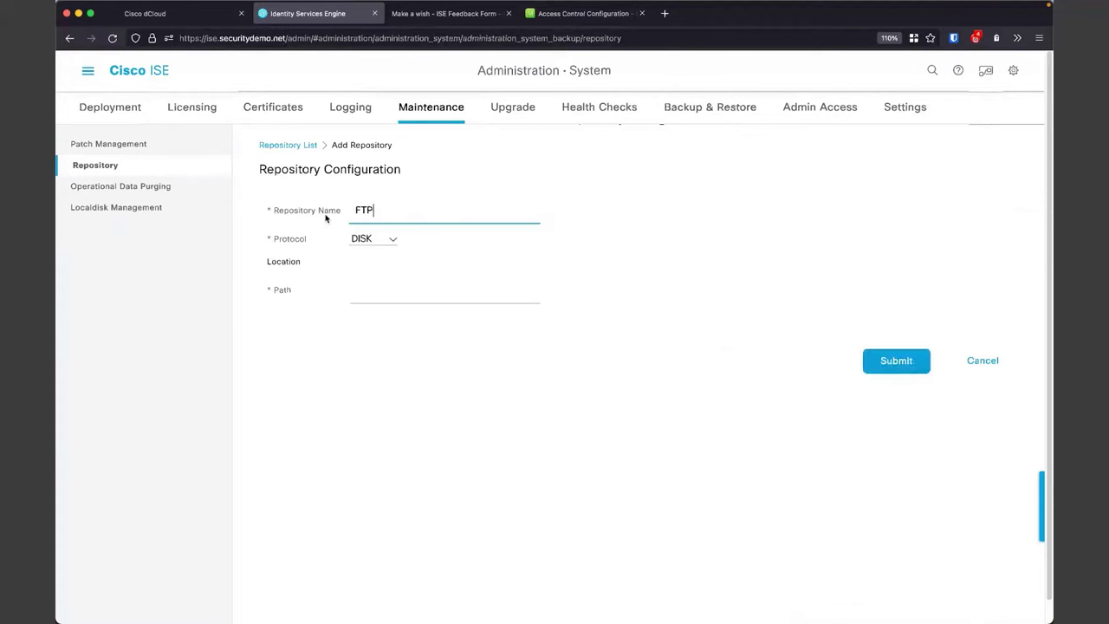
{"action": "type", "text": "_Server"}
{"action": "left_click", "coordinate": [387, 242]}
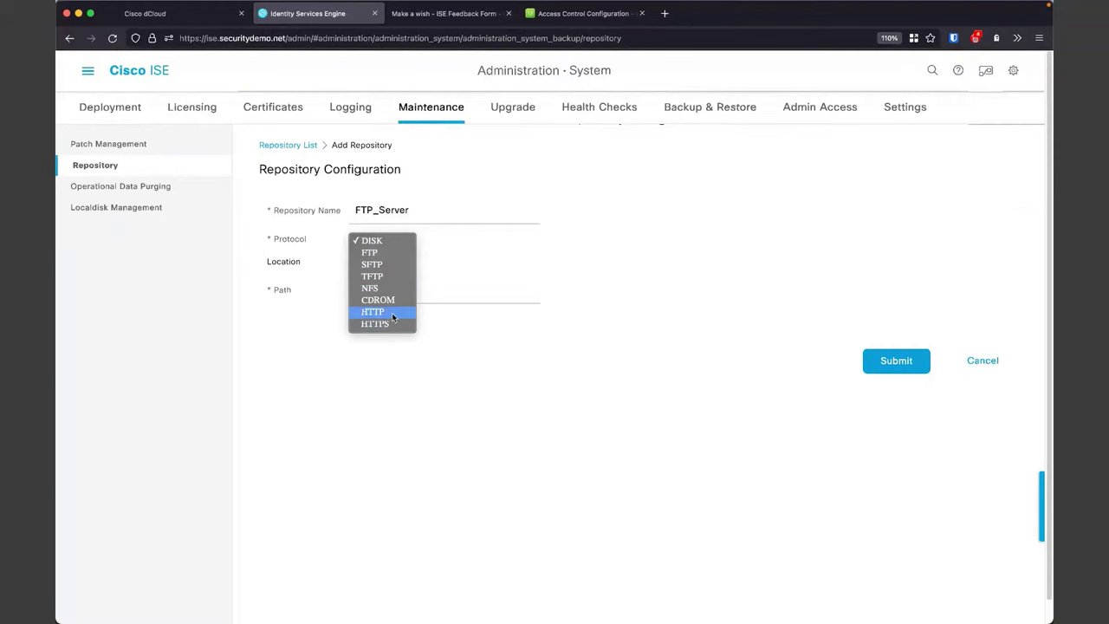
{"action": "left_click", "coordinate": [385, 252]}
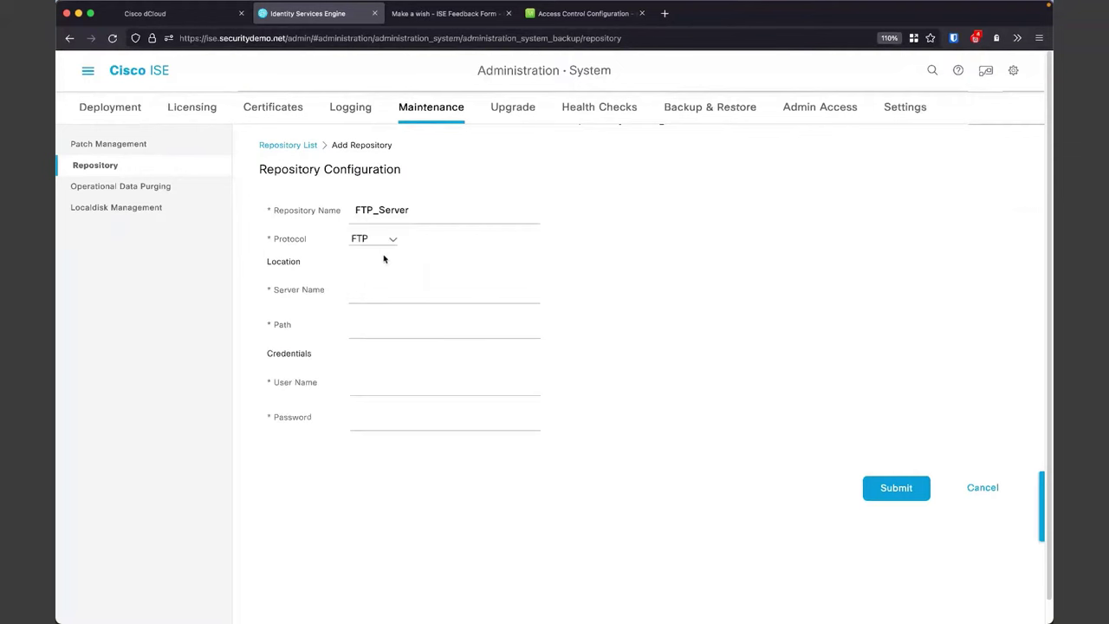
{"action": "left_click", "coordinate": [379, 280]}
{"action": "type", "text": "198"}
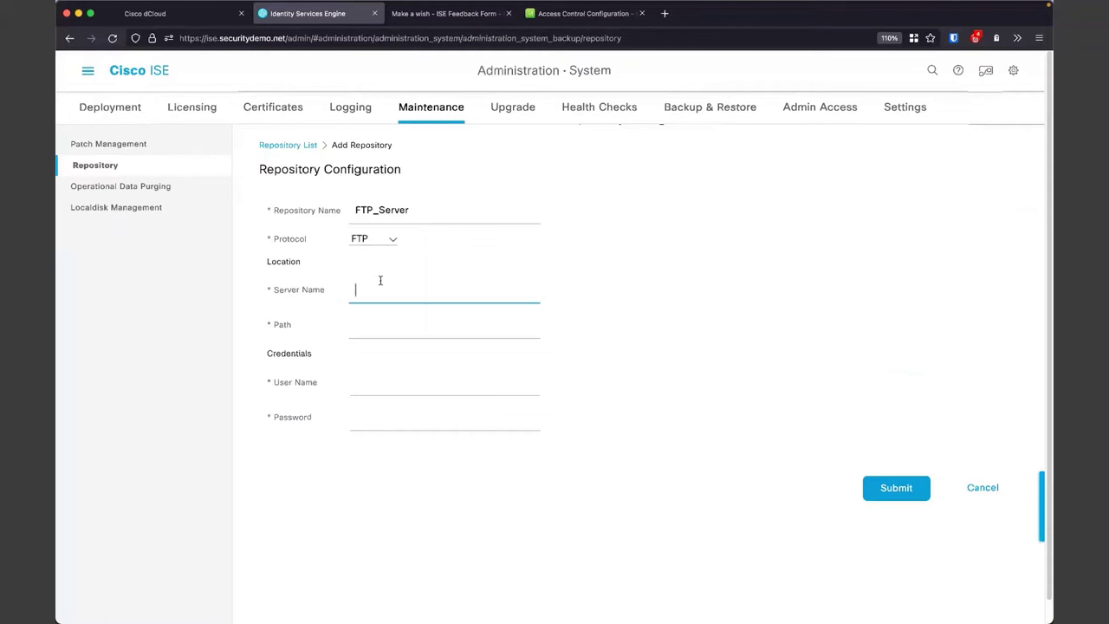
{"action": "type", "text": ".18."}
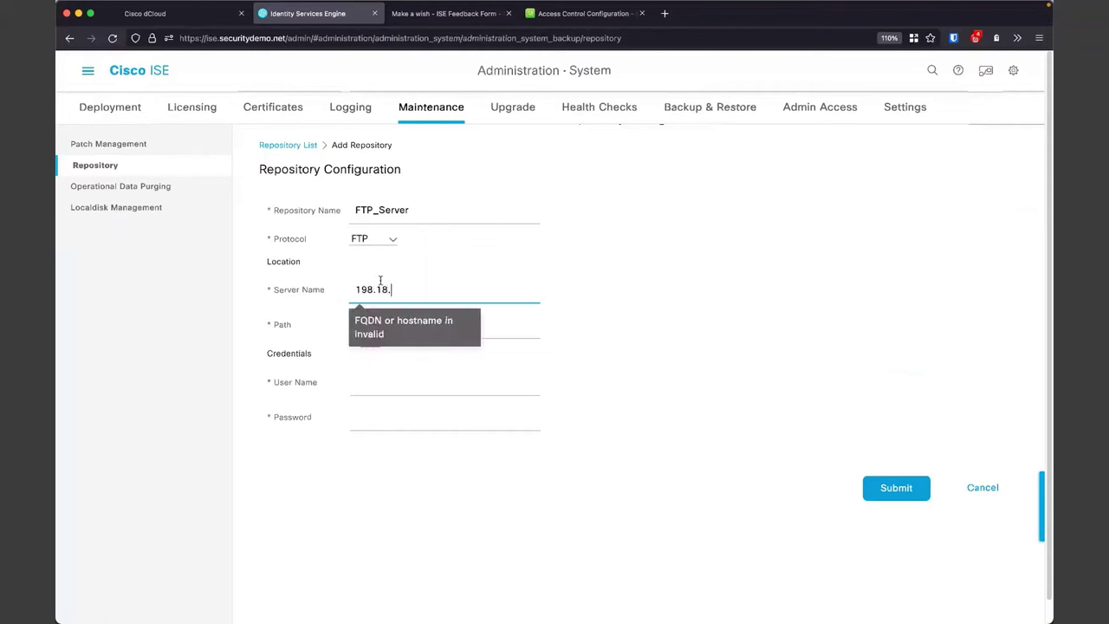
{"action": "type", "text": "133.1"}
{"action": "key", "text": "Tab"}
{"action": "type", "text": "/"}
{"action": "key", "text": "Tab"}
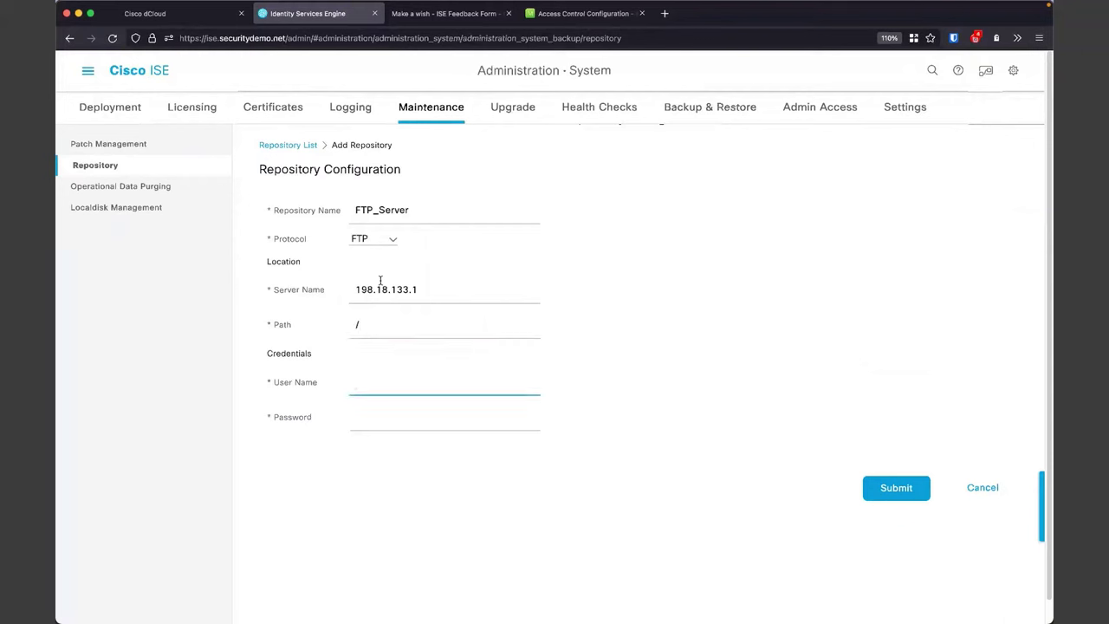
{"action": "type", "text": "ise"}
{"action": "key", "text": "Tab"}
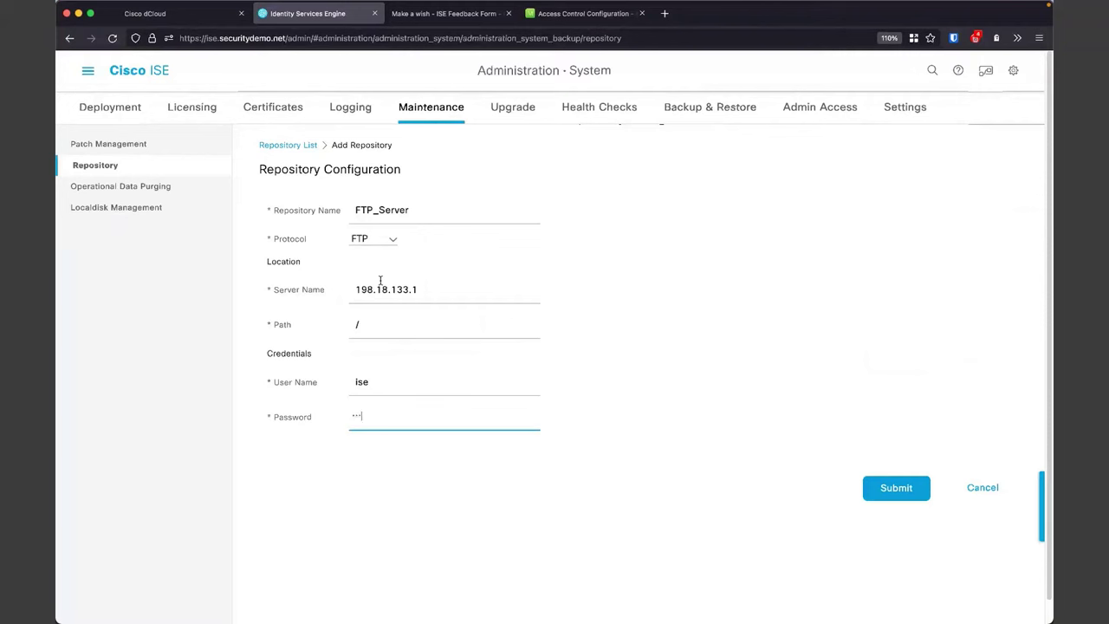
{"action": "left_click", "coordinate": [871, 488]}
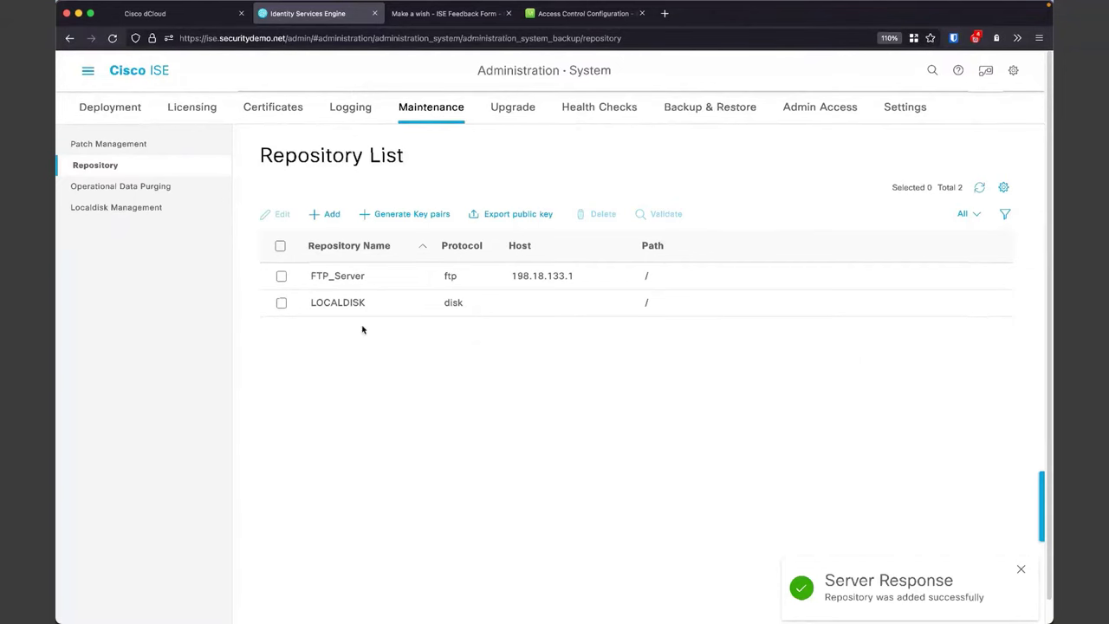
Step: Open the ise node's Localdisk Management file list and bring up the Upload File dialog
{"action": "left_click", "coordinate": [138, 210]}
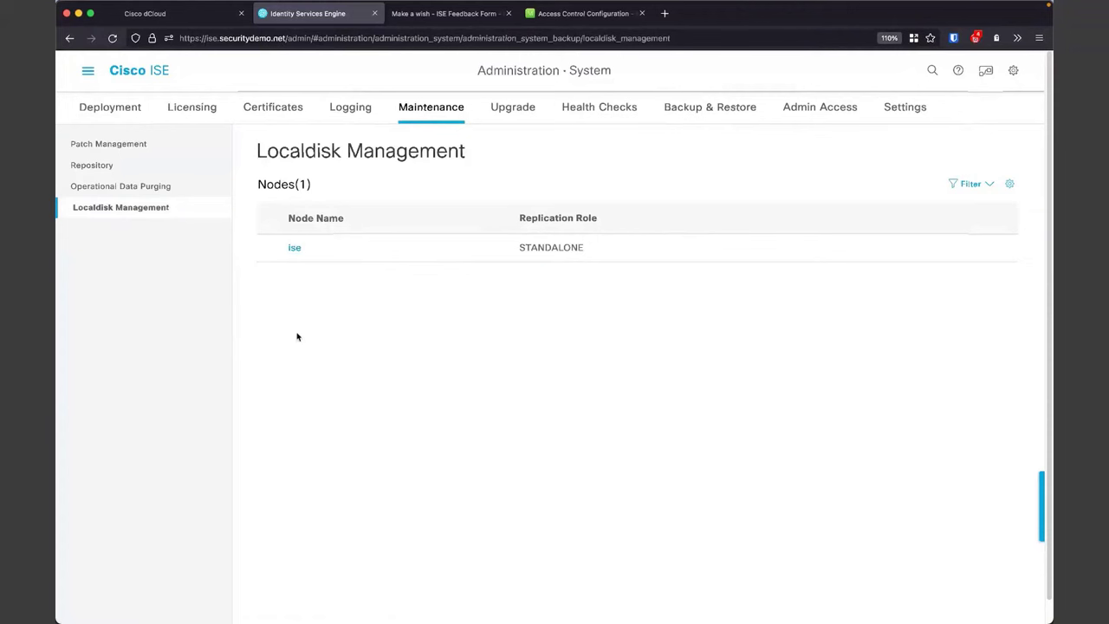
{"action": "left_click", "coordinate": [293, 250]}
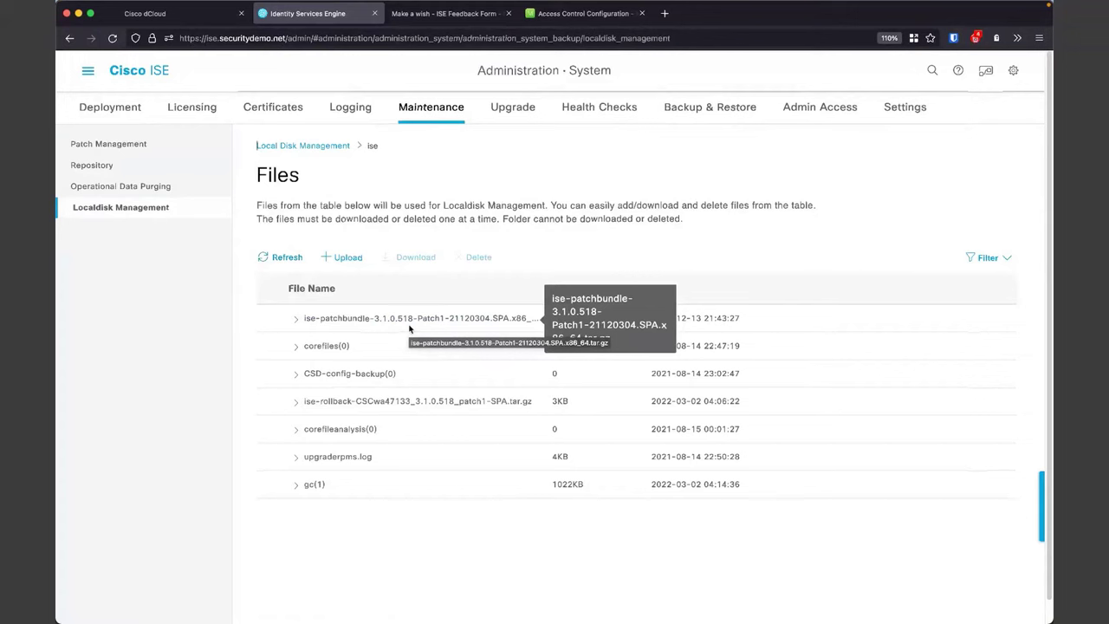
{"action": "left_click", "coordinate": [344, 258]}
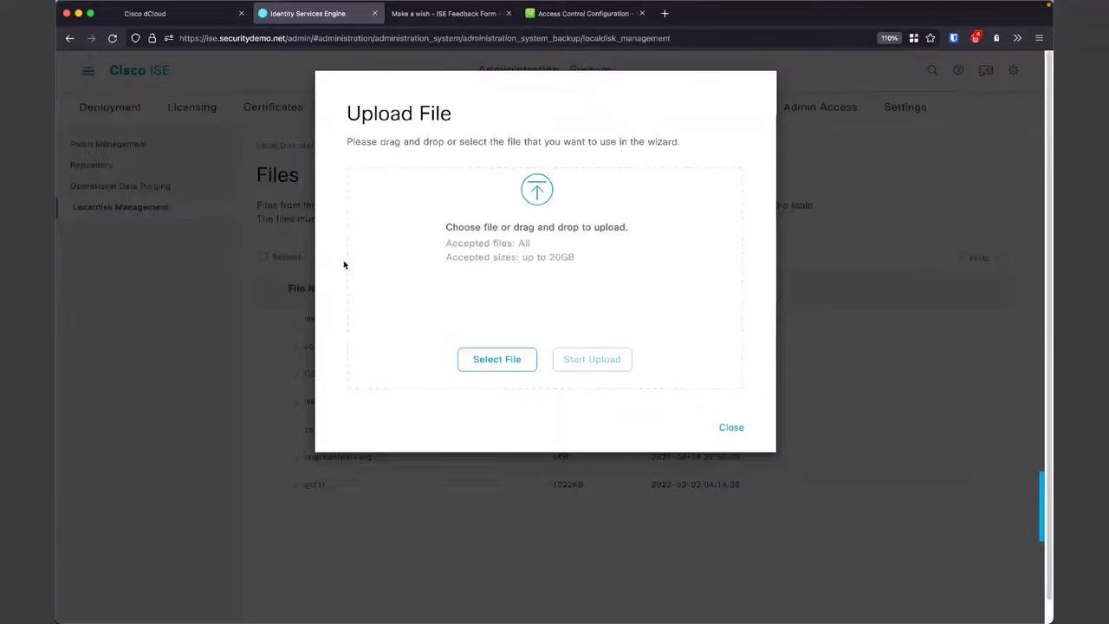
Step: Upload the ise-apply-CSCwa47133_3.1.0.518_patch1-SPA.tar.gz patch file to local disk
{"action": "left_click", "coordinate": [491, 362]}
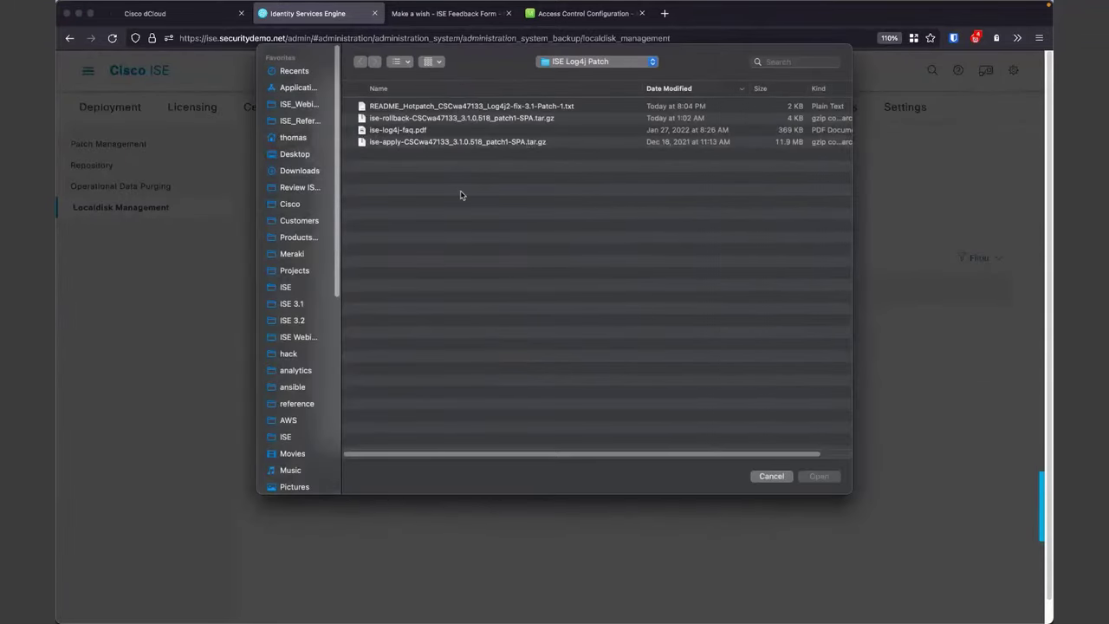
{"action": "left_click", "coordinate": [389, 144]}
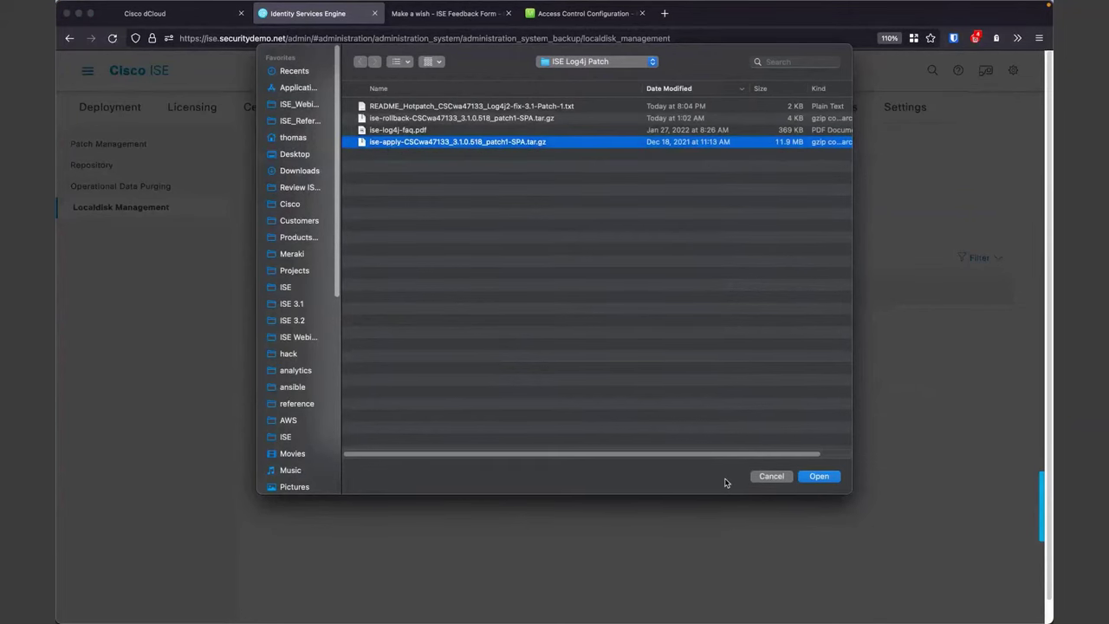
{"action": "left_click", "coordinate": [819, 476]}
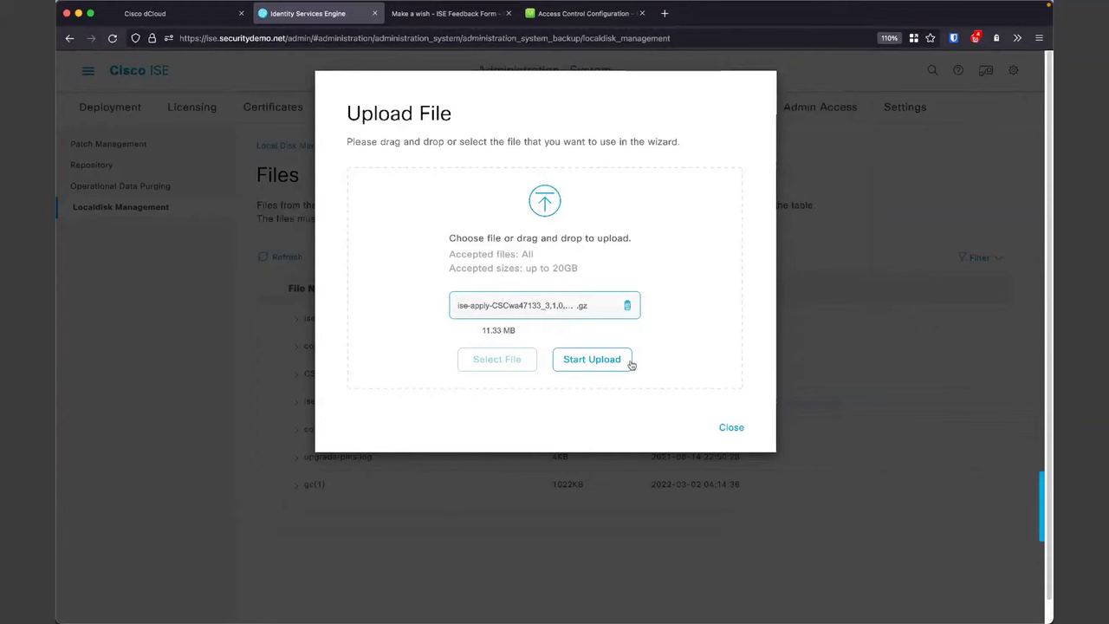
{"action": "left_click", "coordinate": [595, 363]}
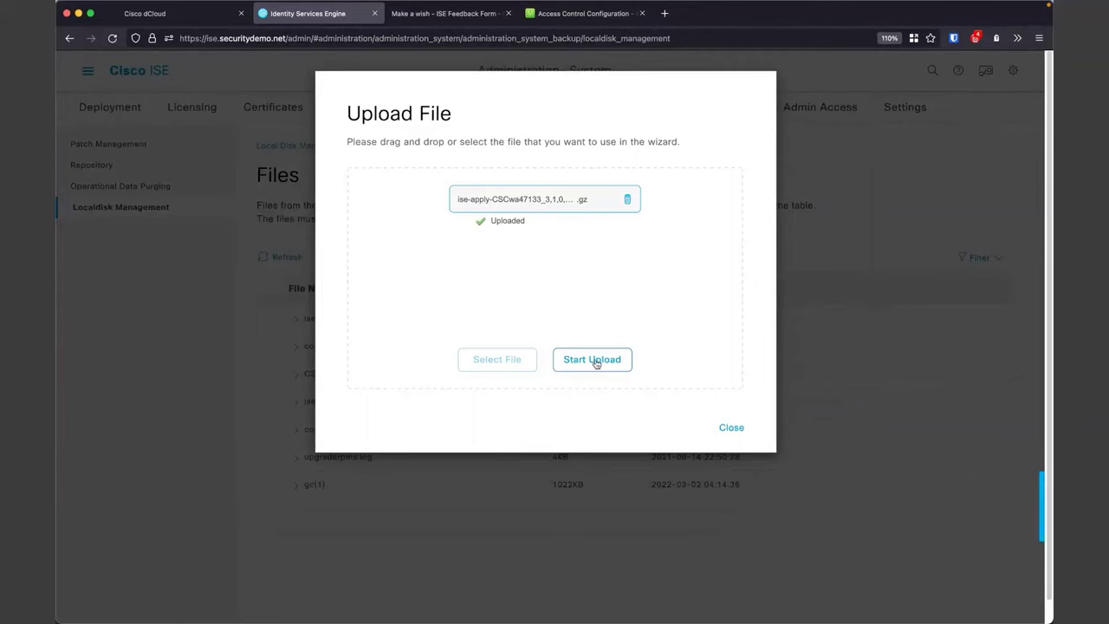
{"action": "left_click", "coordinate": [730, 428]}
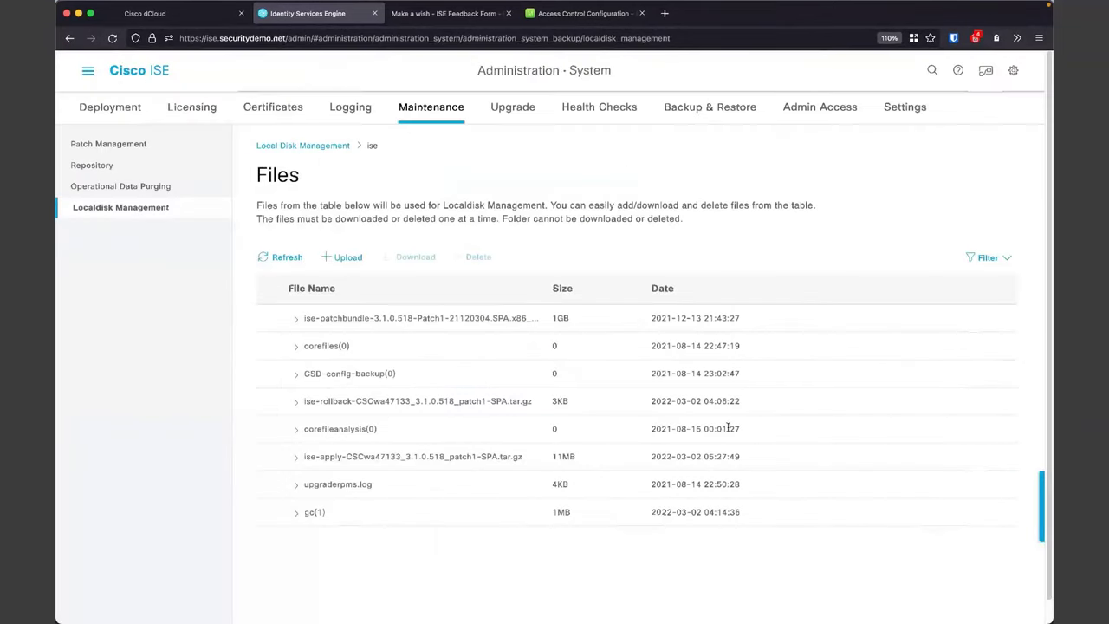
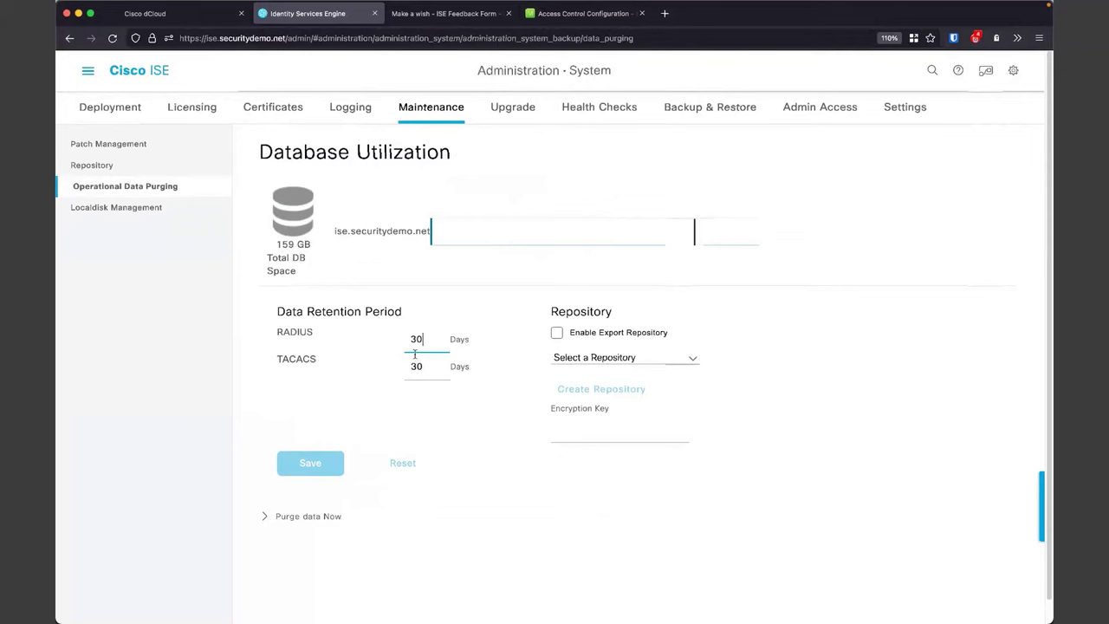
{"action": "left_click", "coordinate": [557, 335]}
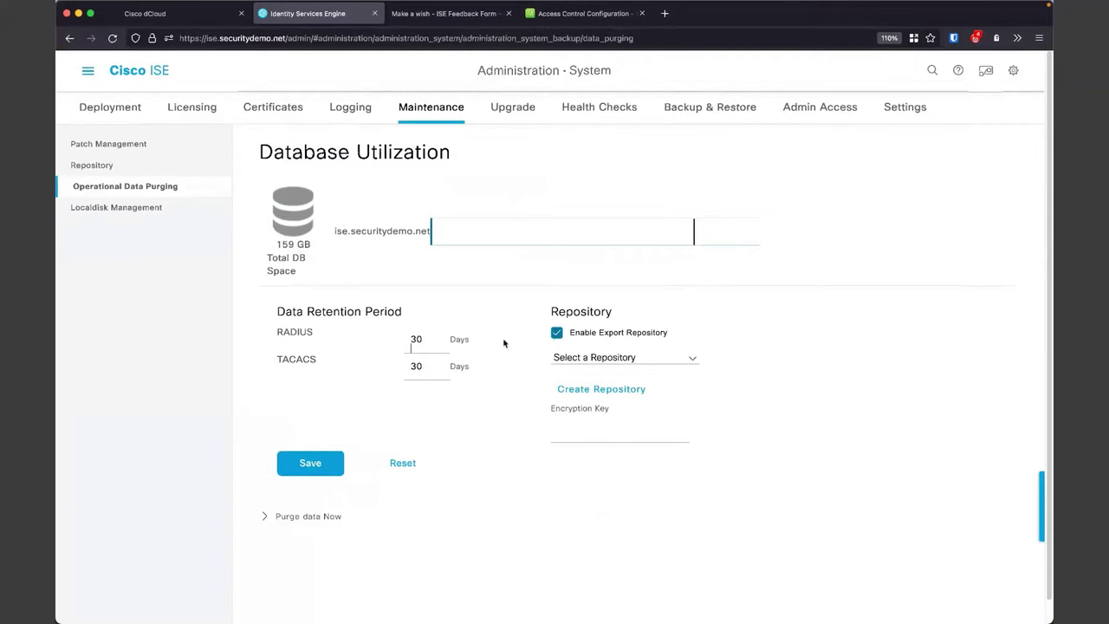
{"action": "left_click", "coordinate": [694, 358]}
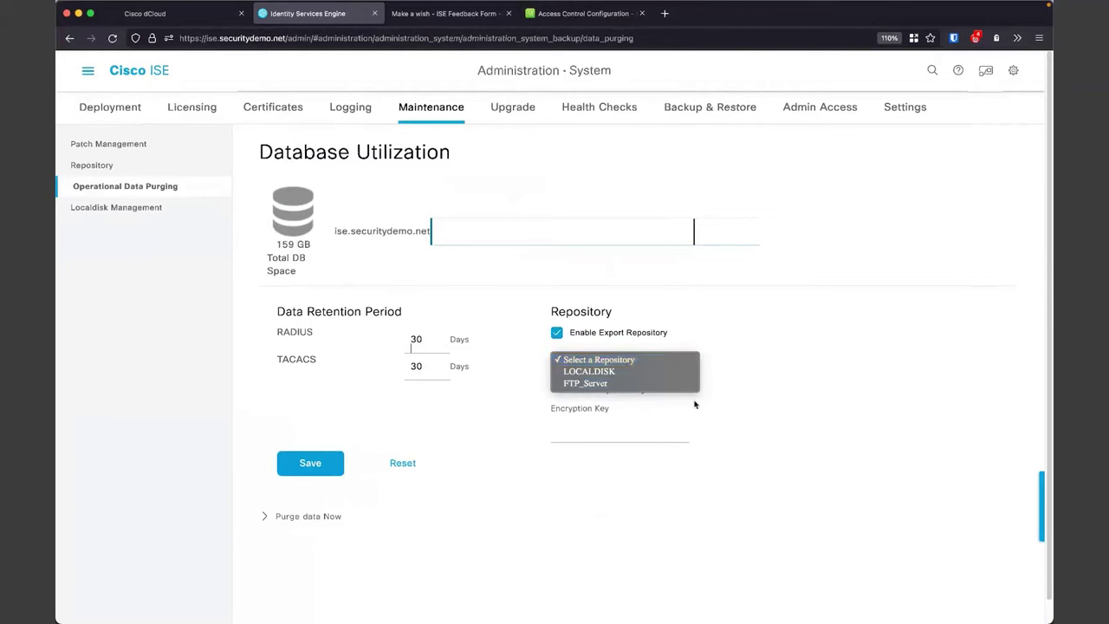
{"action": "left_click", "coordinate": [731, 389]}
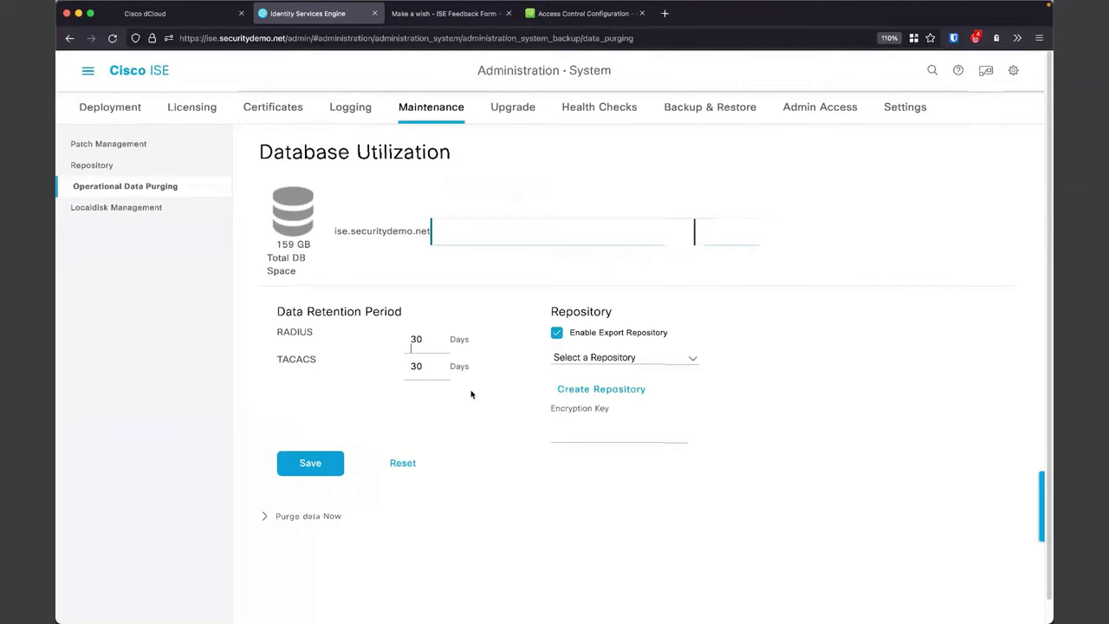
{"action": "left_click", "coordinate": [403, 464]}
{"action": "left_click", "coordinate": [604, 216]}
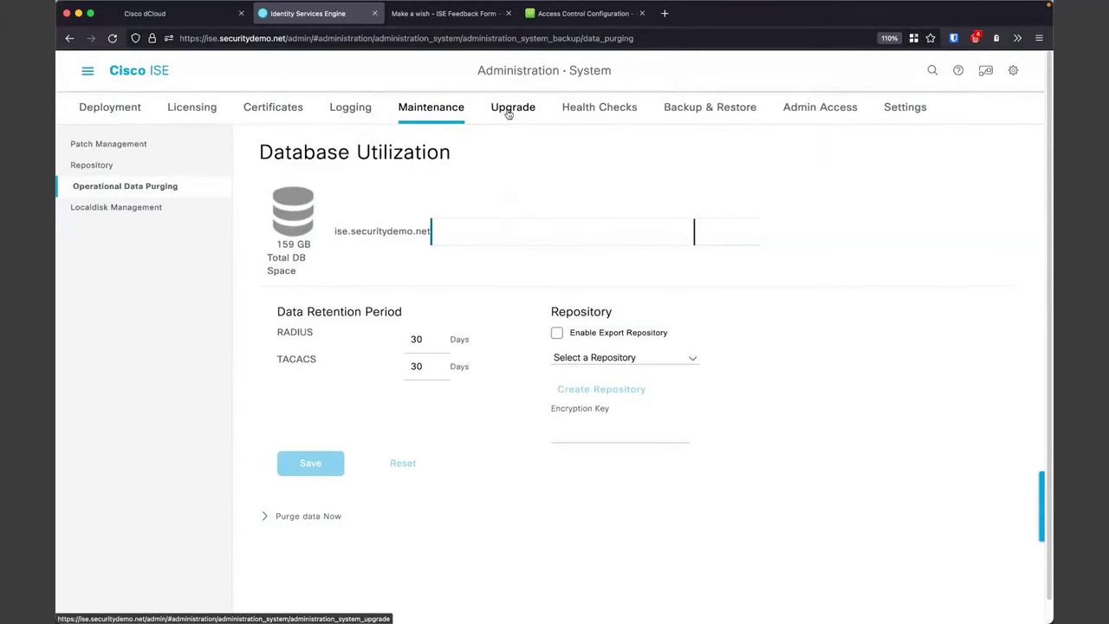
Step: Go through the Upgrade tab to the Health Checks page under Administration · System
{"action": "left_click", "coordinate": [509, 115]}
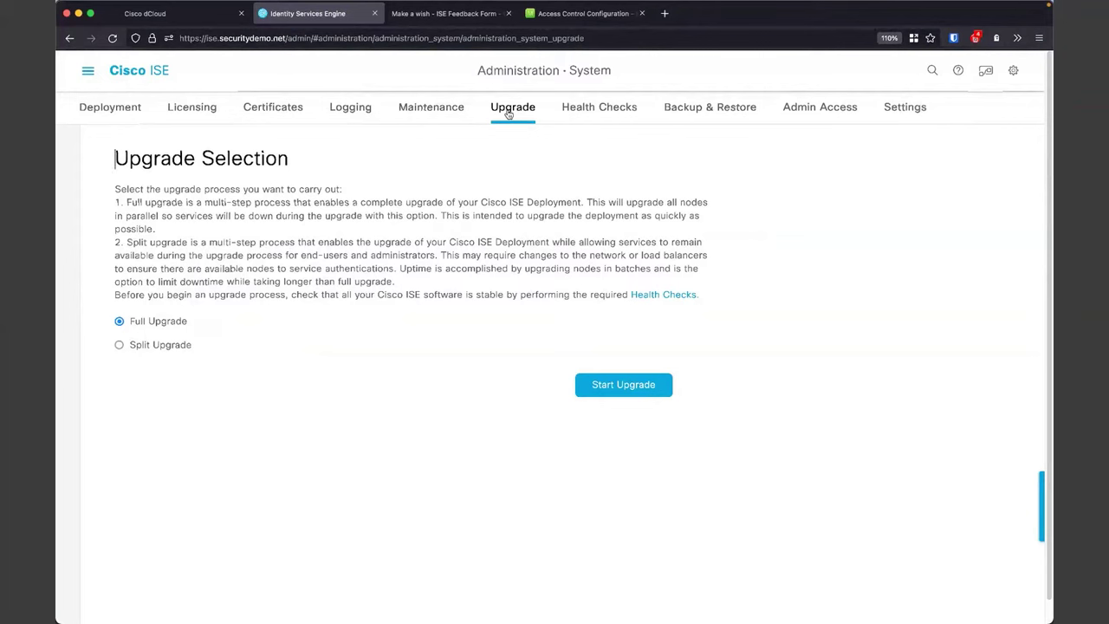
{"action": "left_click", "coordinate": [600, 108]}
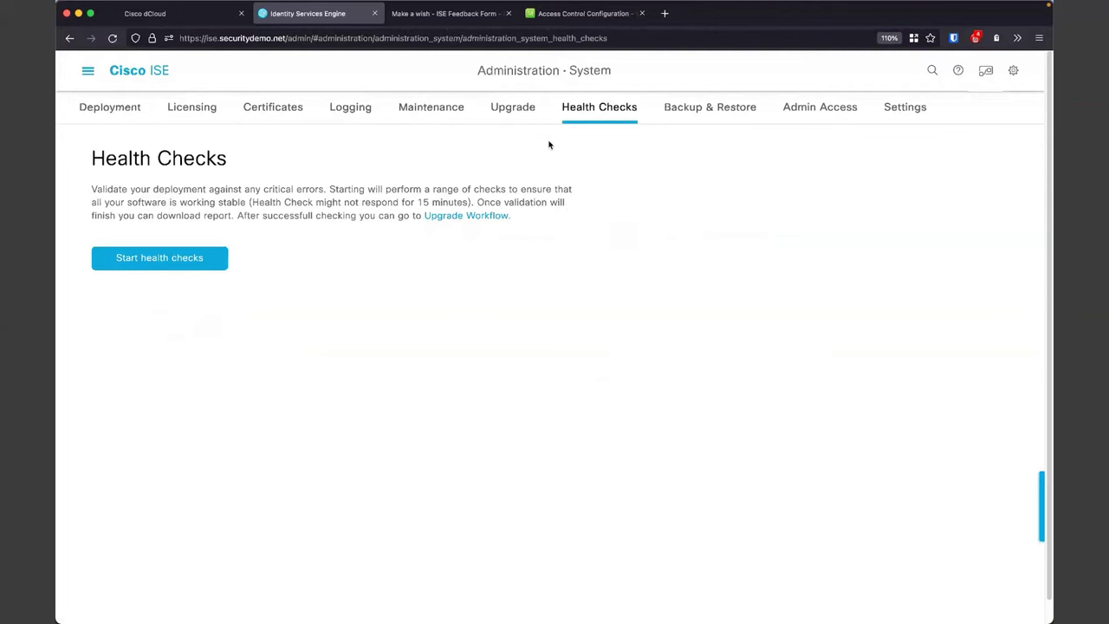
Step: Start the deployment health checks, dismiss the notice, and wait until all checks pass
{"action": "left_click", "coordinate": [149, 259]}
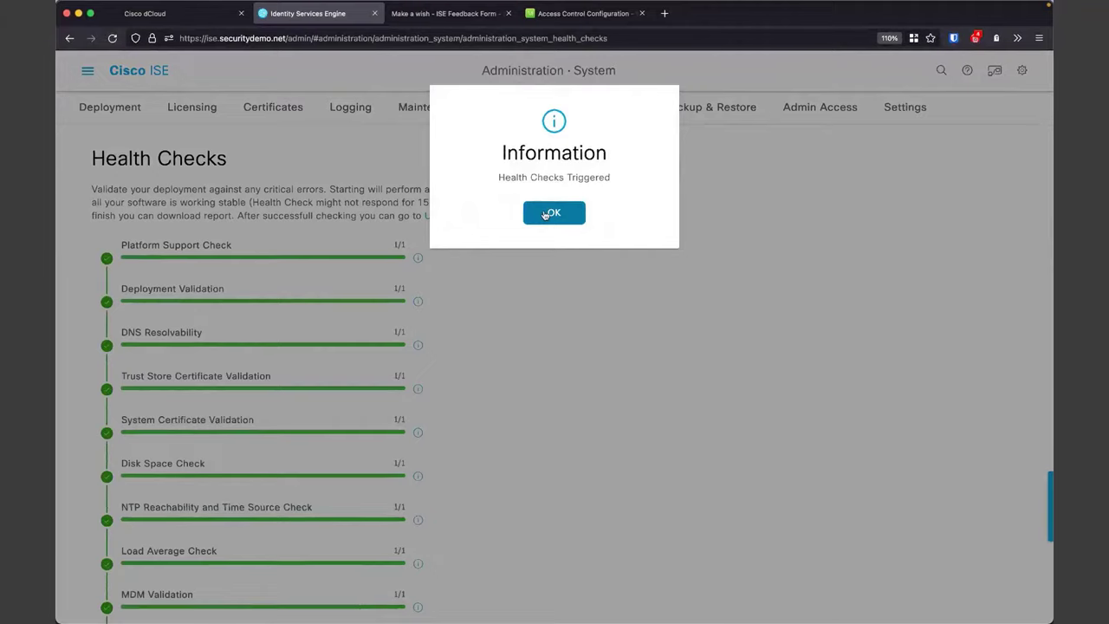
{"action": "left_click", "coordinate": [552, 213]}
{"action": "scroll", "coordinate": [476, 312], "scroll_direction": "down", "scroll_amount": 2}
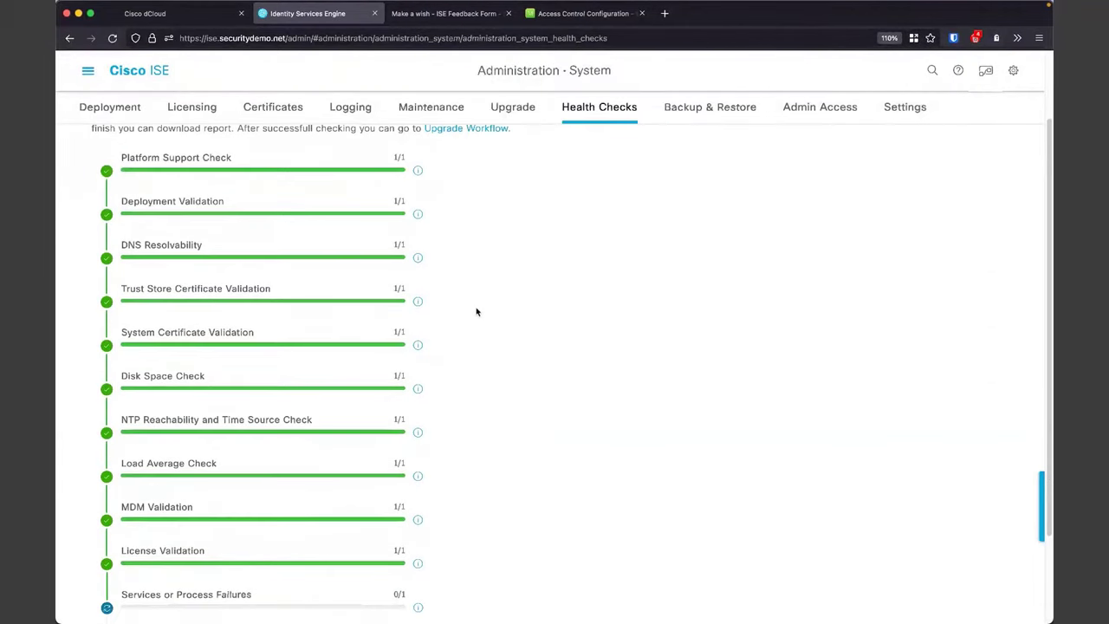
{"action": "scroll", "coordinate": [475, 312], "scroll_direction": "down", "scroll_amount": 3}
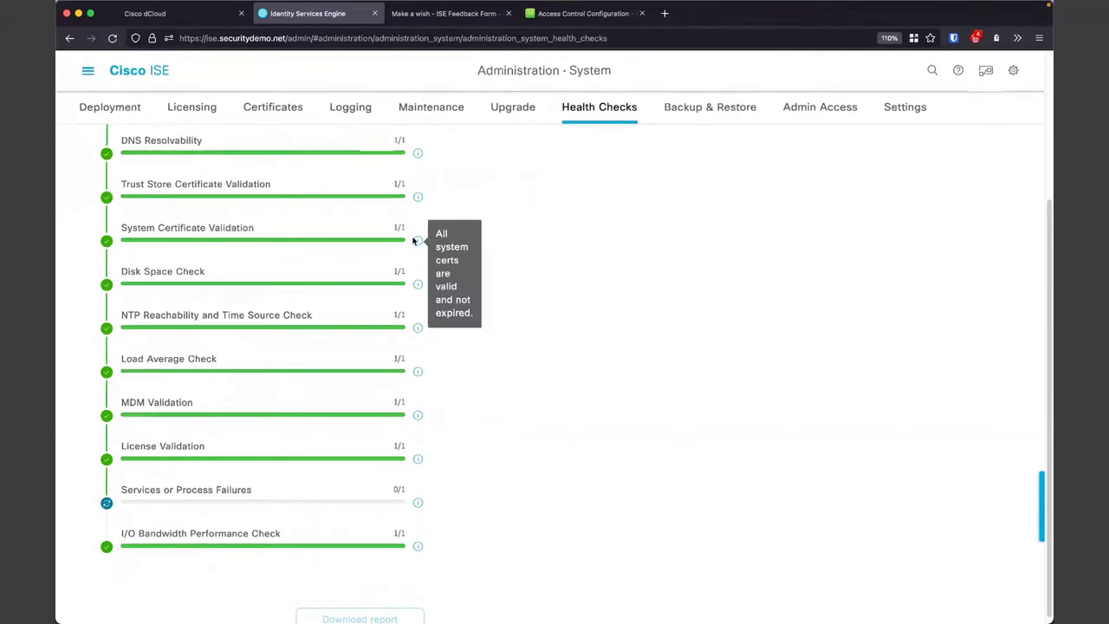
{"action": "mouse_move", "coordinate": [416, 243]}
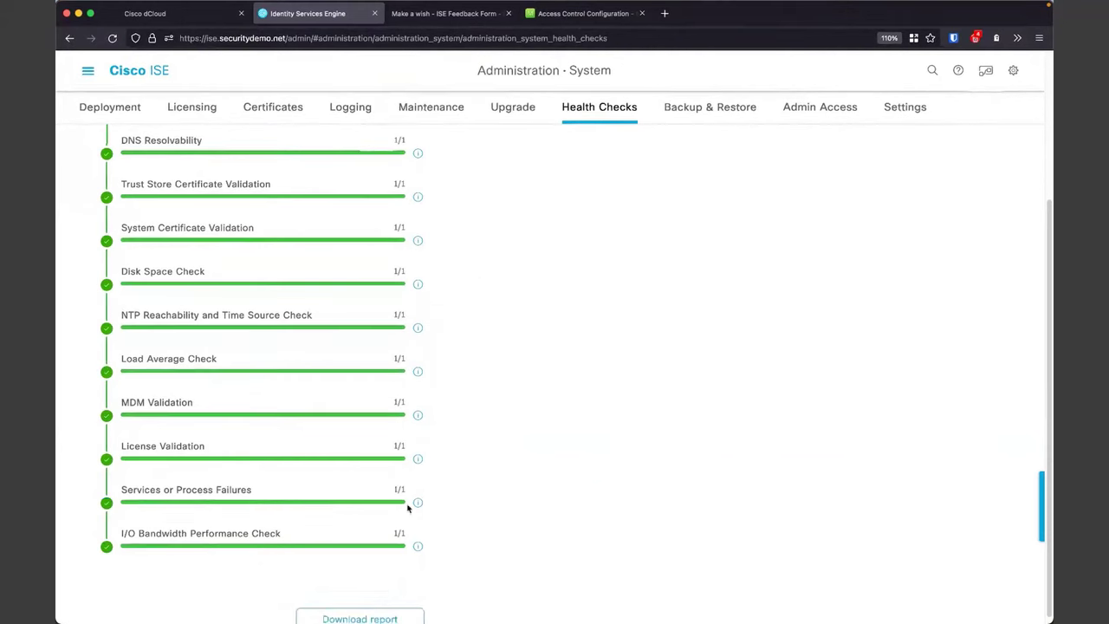
{"action": "mouse_move", "coordinate": [416, 503]}
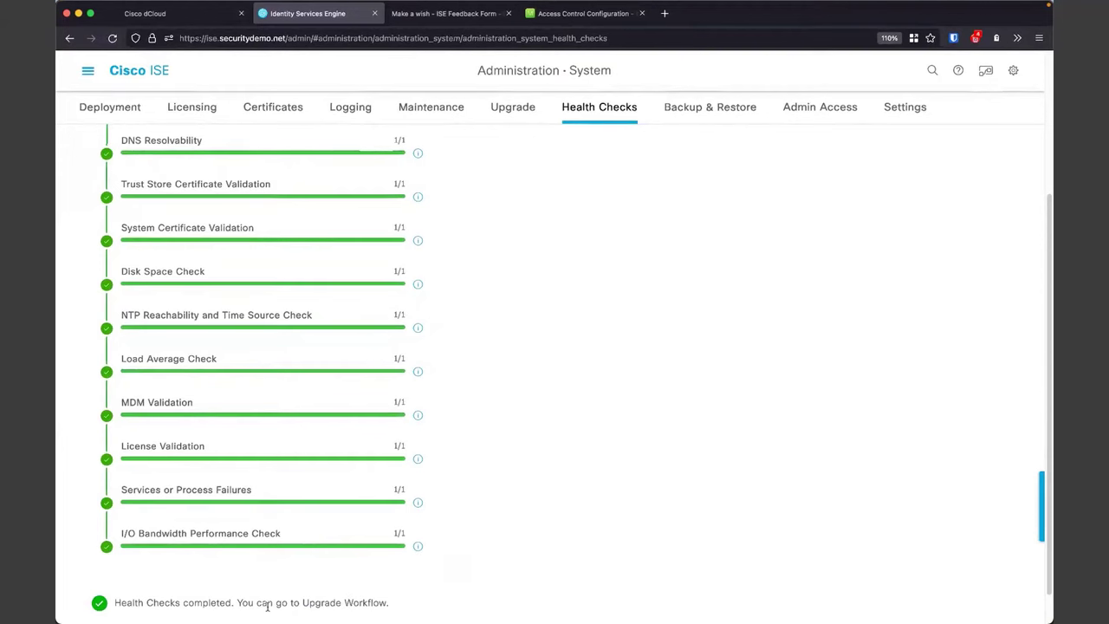
{"action": "scroll", "coordinate": [267, 610], "scroll_direction": "down", "scroll_amount": 2}
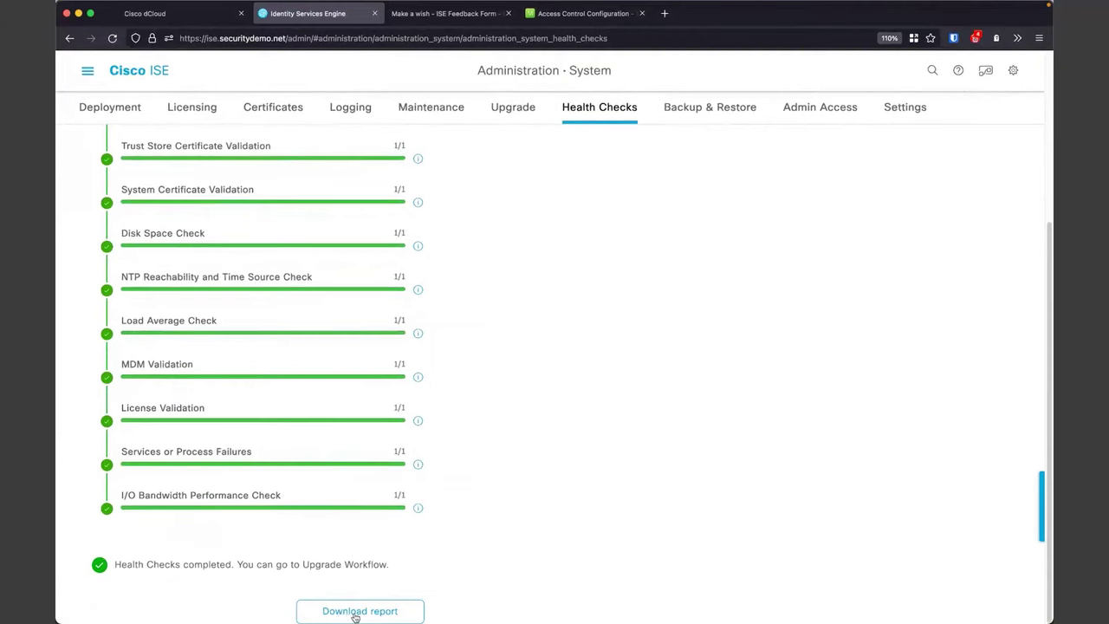
Step: Download the health check report and open HealthChecksReport-1.json with Visual Studio Code
{"action": "left_click", "coordinate": [355, 611]}
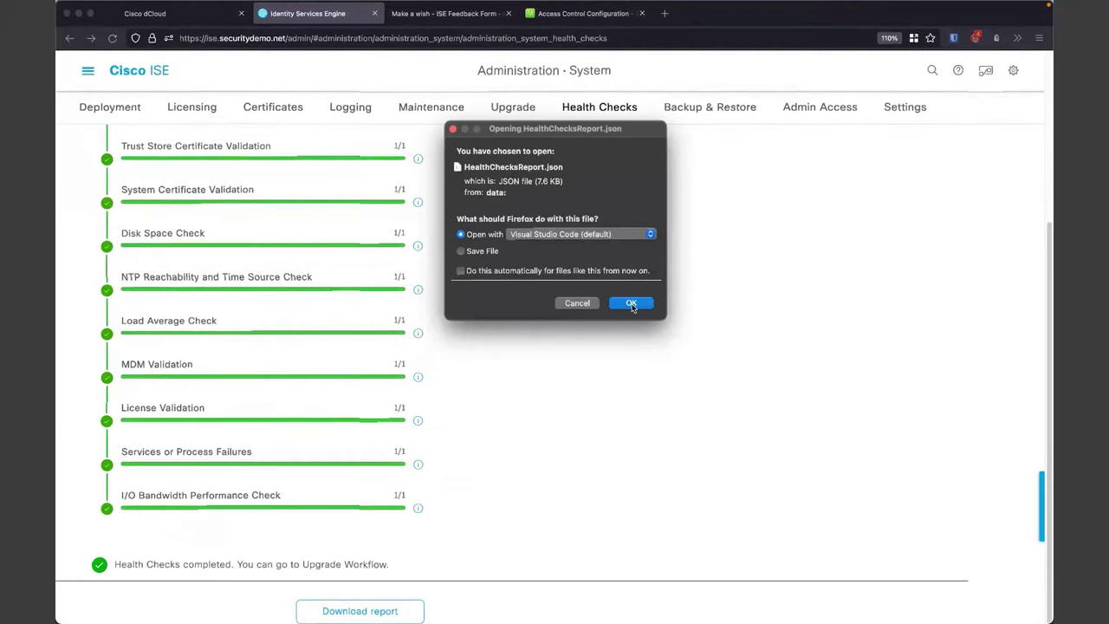
{"action": "left_click", "coordinate": [607, 240]}
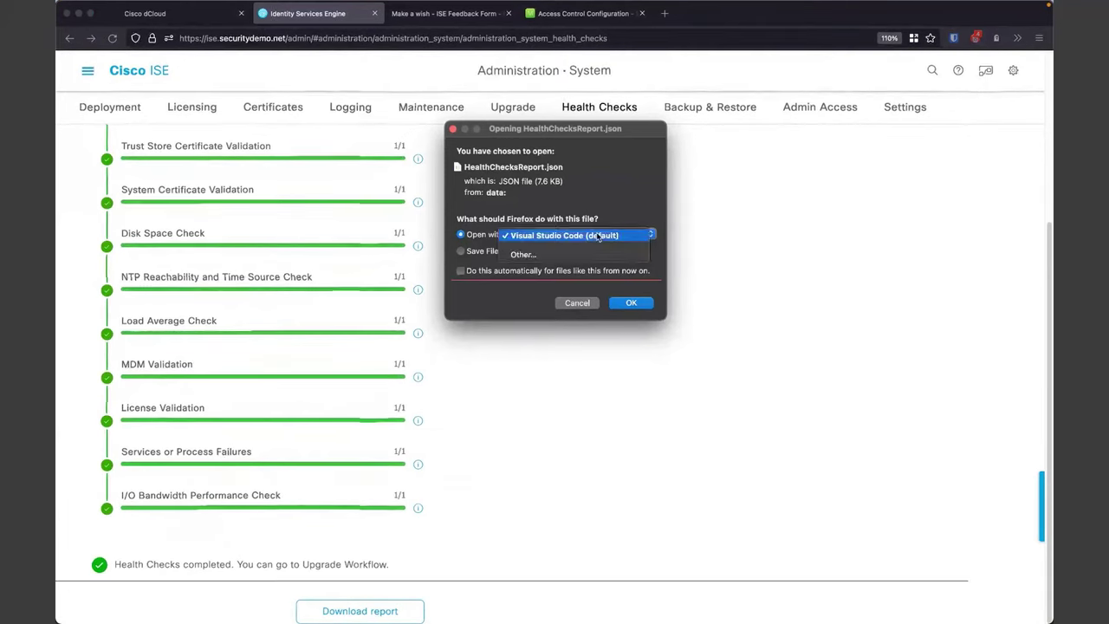
{"action": "left_click", "coordinate": [643, 305]}
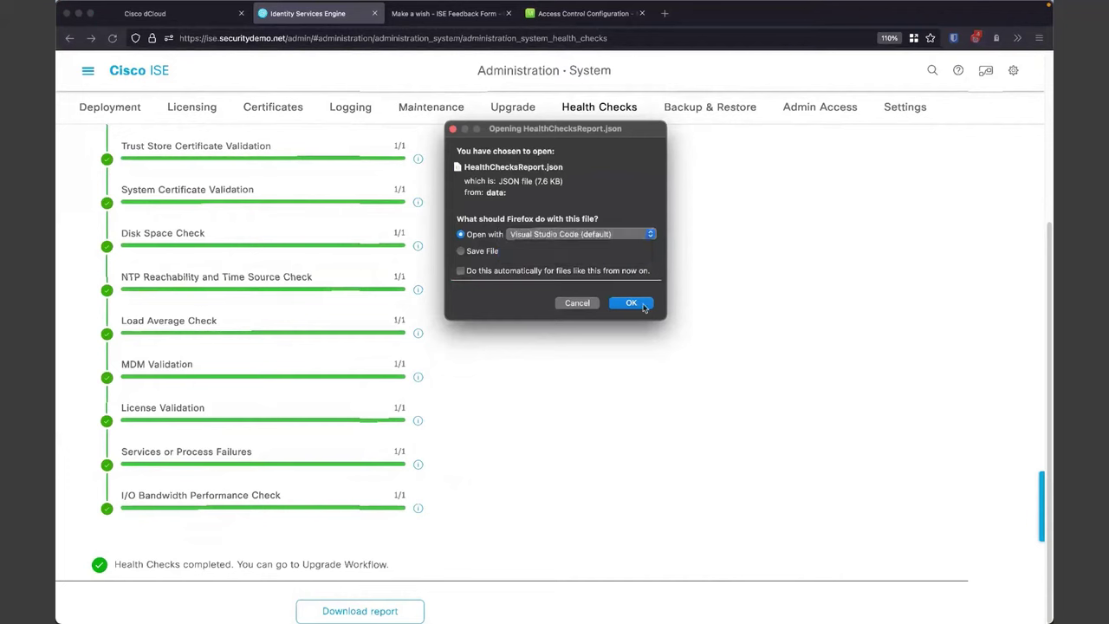
{"action": "left_click", "coordinate": [643, 306]}
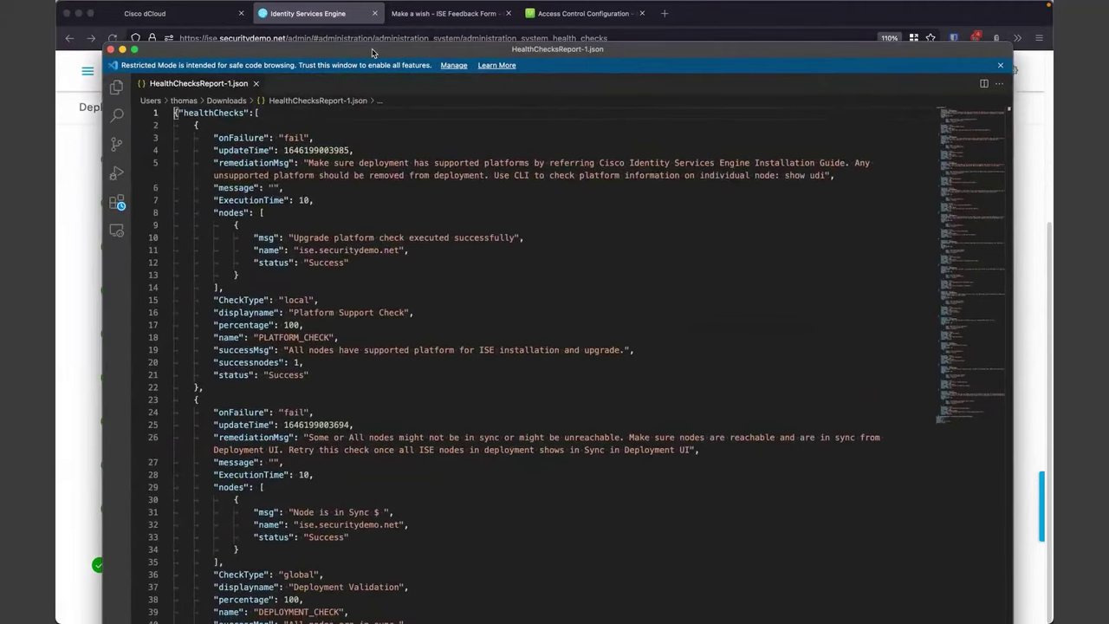
Step: Move the VS Code window up-left and scroll through the HealthChecksReport-1.json results
{"action": "left_click_drag", "start_coordinate": [373, 52], "coordinate": [362, 29]}
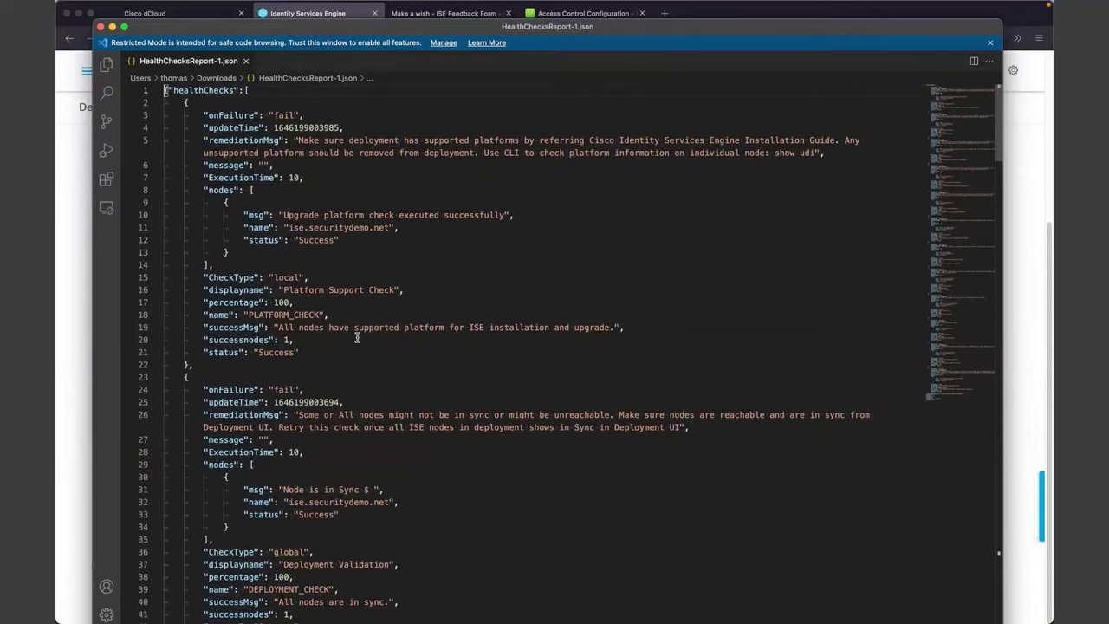
{"action": "scroll", "coordinate": [356, 337], "scroll_direction": "down", "scroll_amount": 7}
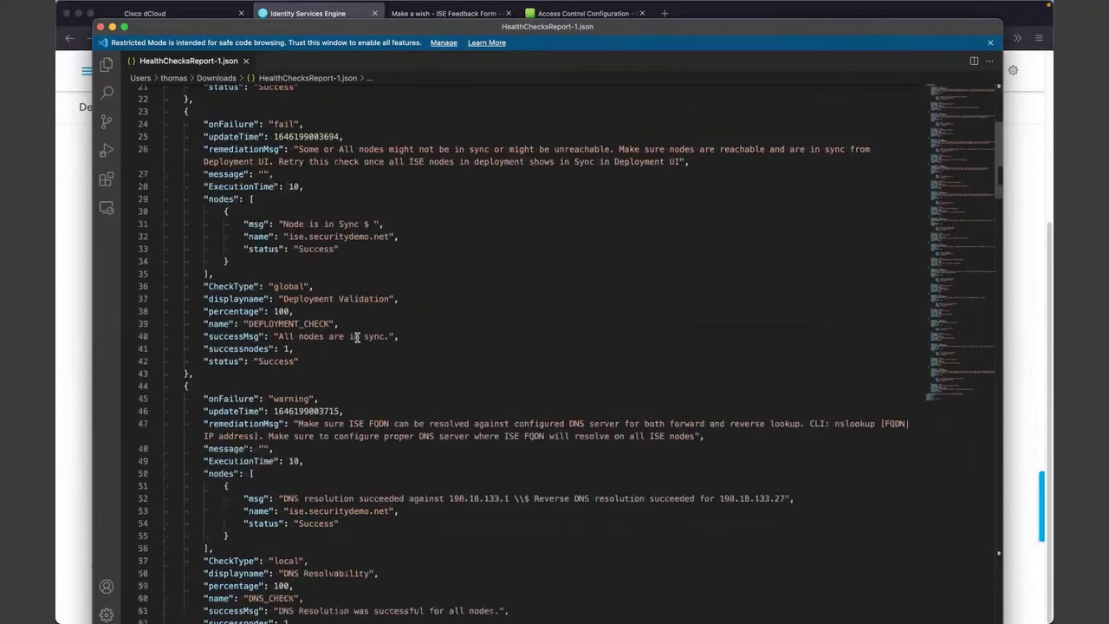
{"action": "scroll", "coordinate": [356, 337], "scroll_direction": "down", "scroll_amount": 1}
{"action": "scroll", "coordinate": [356, 337], "scroll_direction": "down", "scroll_amount": 4}
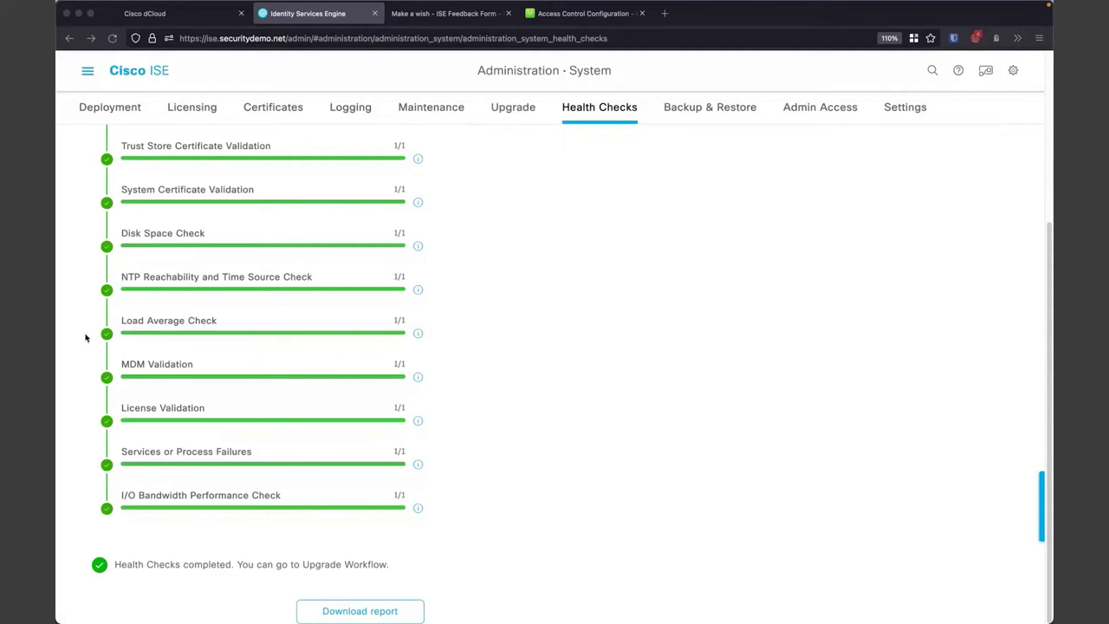
Step: Go to Backup & Restore and choose Backup Now for Configuration Data Backup
{"action": "scroll", "coordinate": [234, 355], "scroll_direction": "up", "scroll_amount": 5}
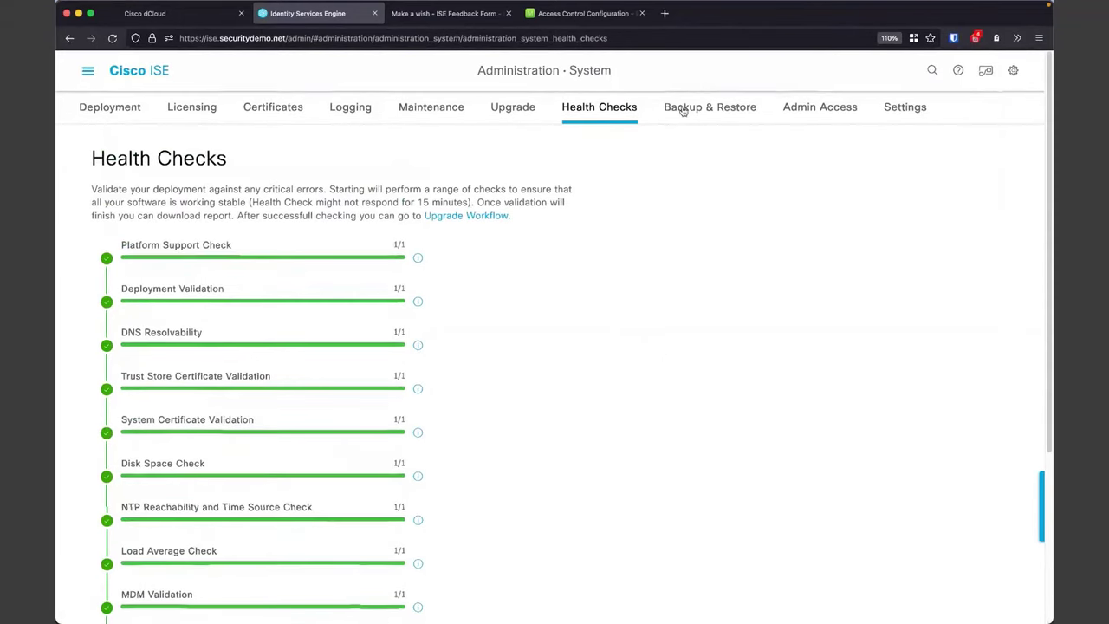
{"action": "left_click", "coordinate": [683, 110]}
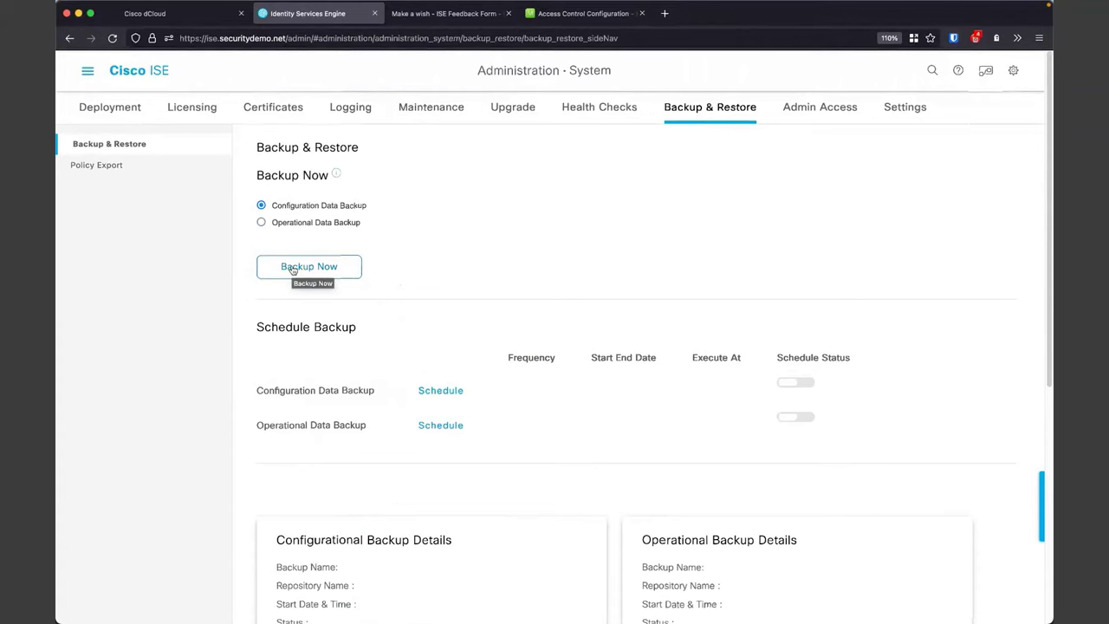
{"action": "left_click", "coordinate": [295, 271]}
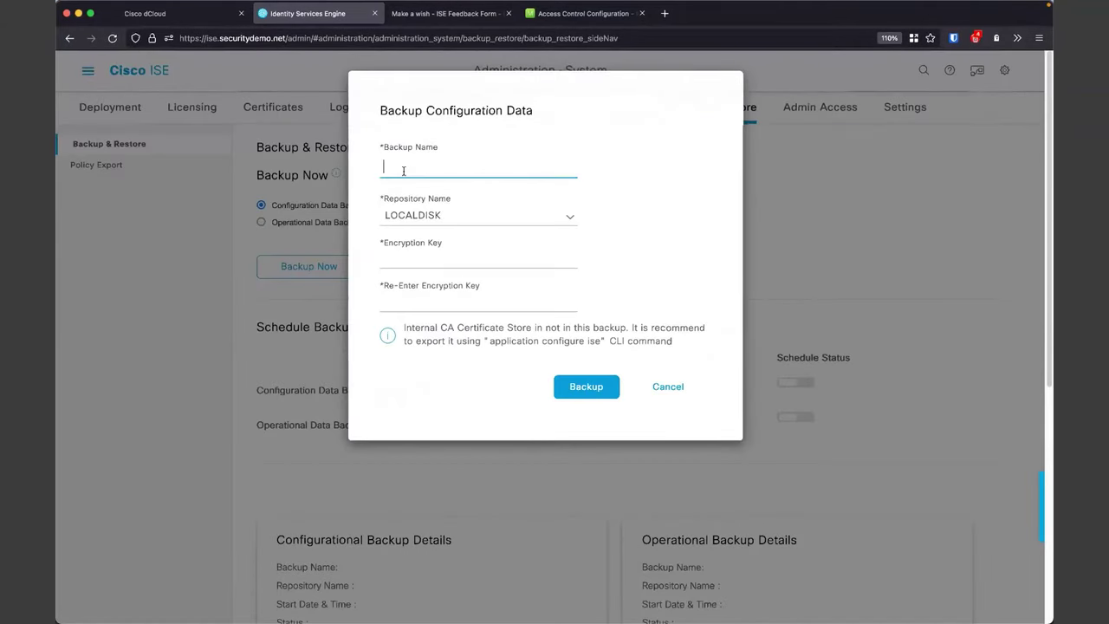
Step: Name the backup My_First_Backup and pick FTP_Server as its repository
{"action": "type", "text": "My_First_Backup"}
{"action": "left_click", "coordinate": [445, 217]}
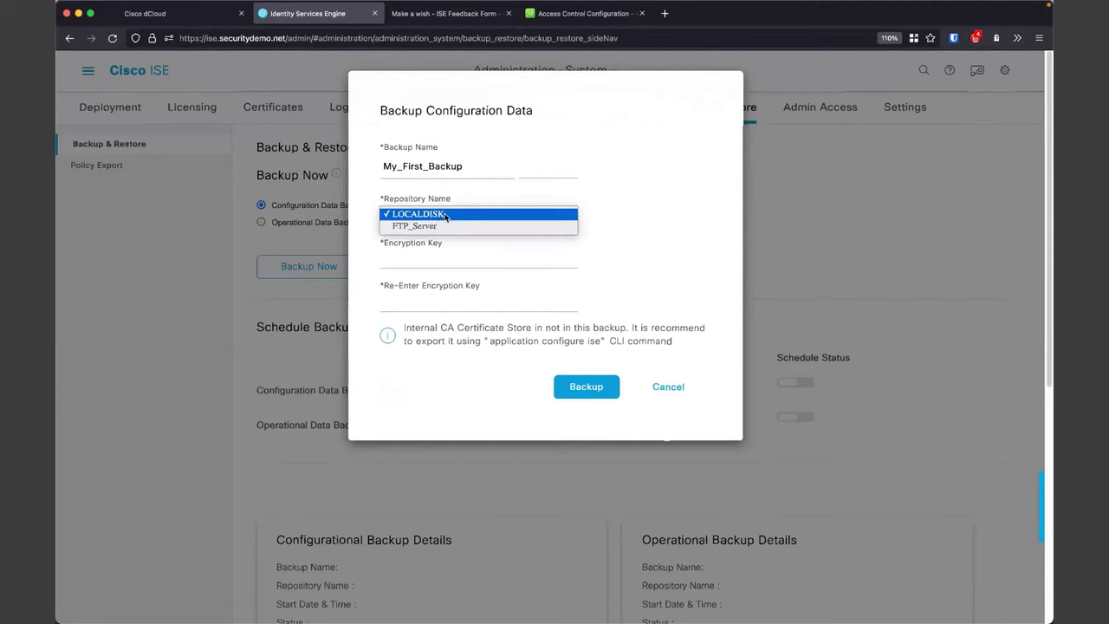
{"action": "left_click", "coordinate": [445, 226]}
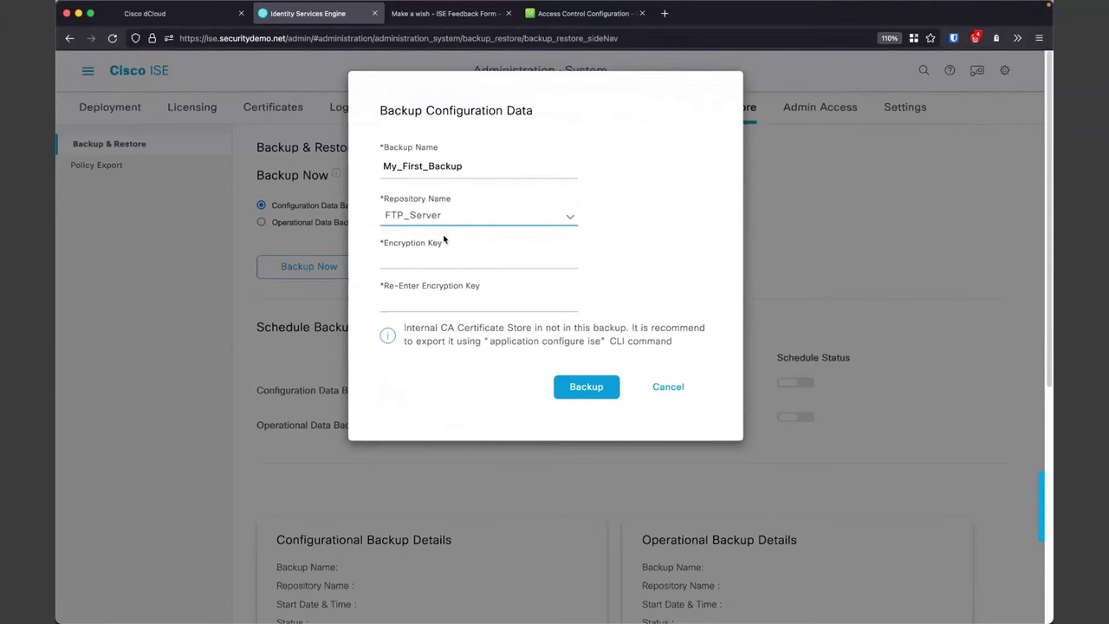
{"action": "left_click", "coordinate": [441, 258]}
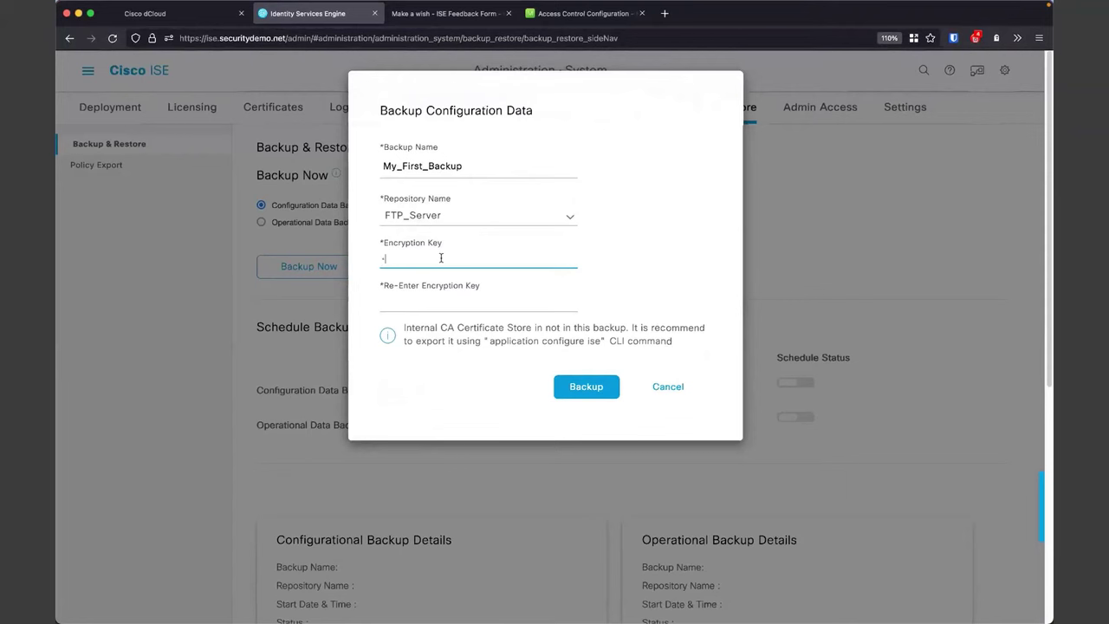
Step: Enter and re-enter the encryption key, then start the configuration backup
{"action": "key", "text": "Tab"}
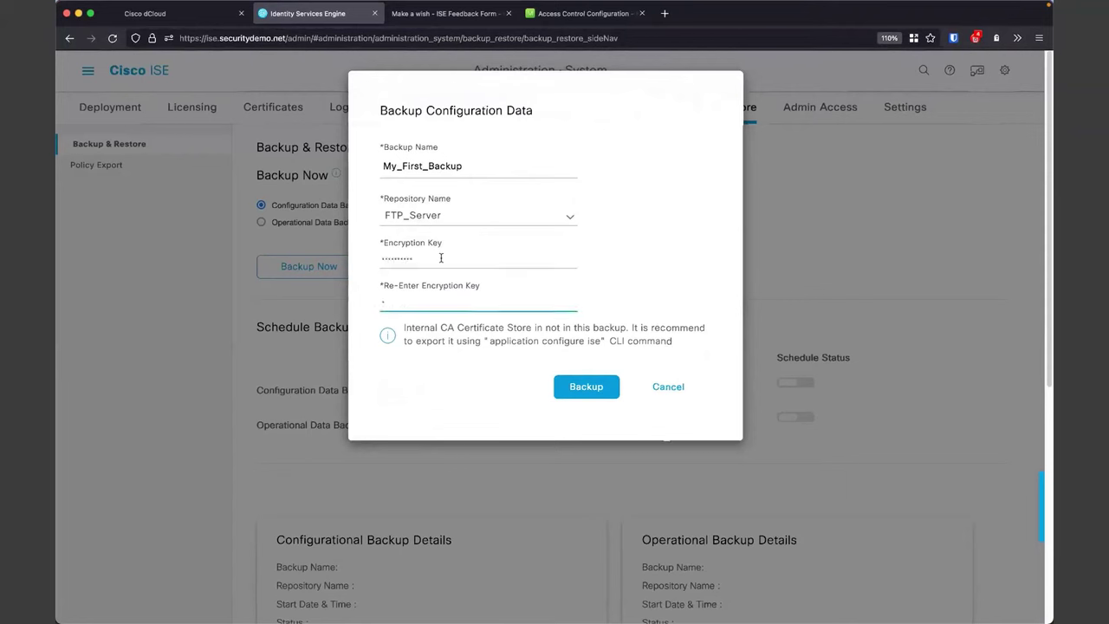
{"action": "triple_click", "coordinate": [460, 341]}
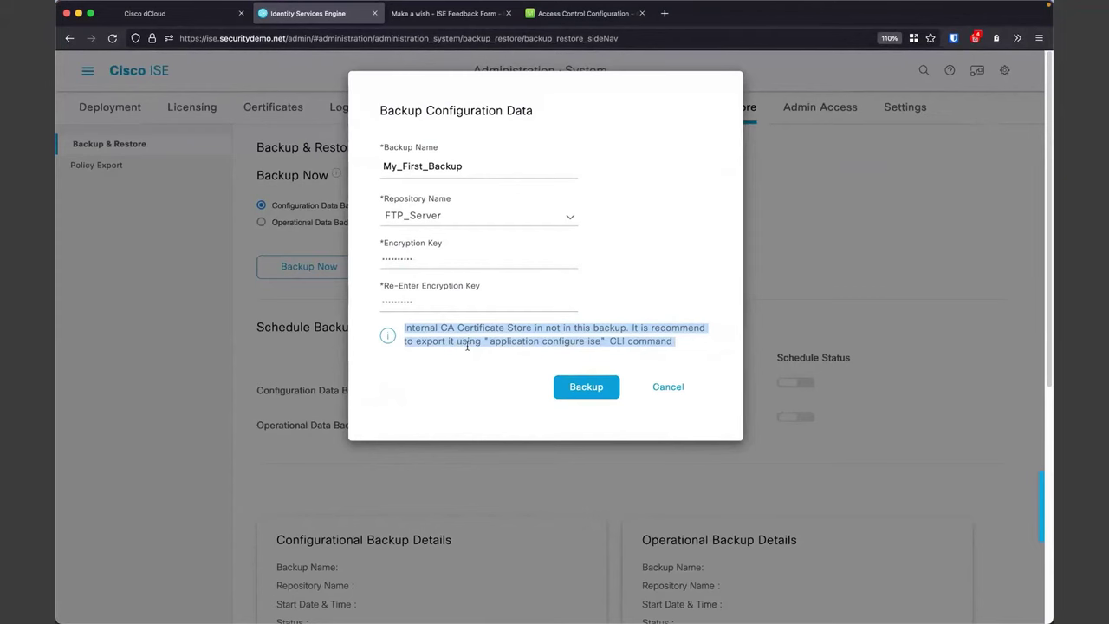
{"action": "left_click", "coordinate": [586, 392]}
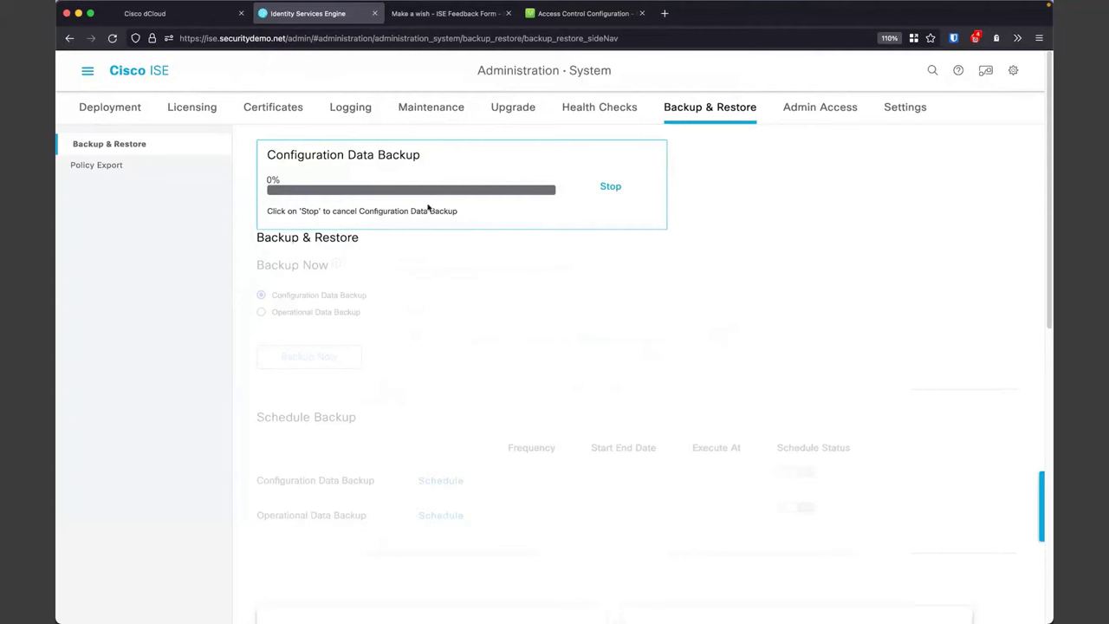
{"action": "key", "text": "super+Tab"}
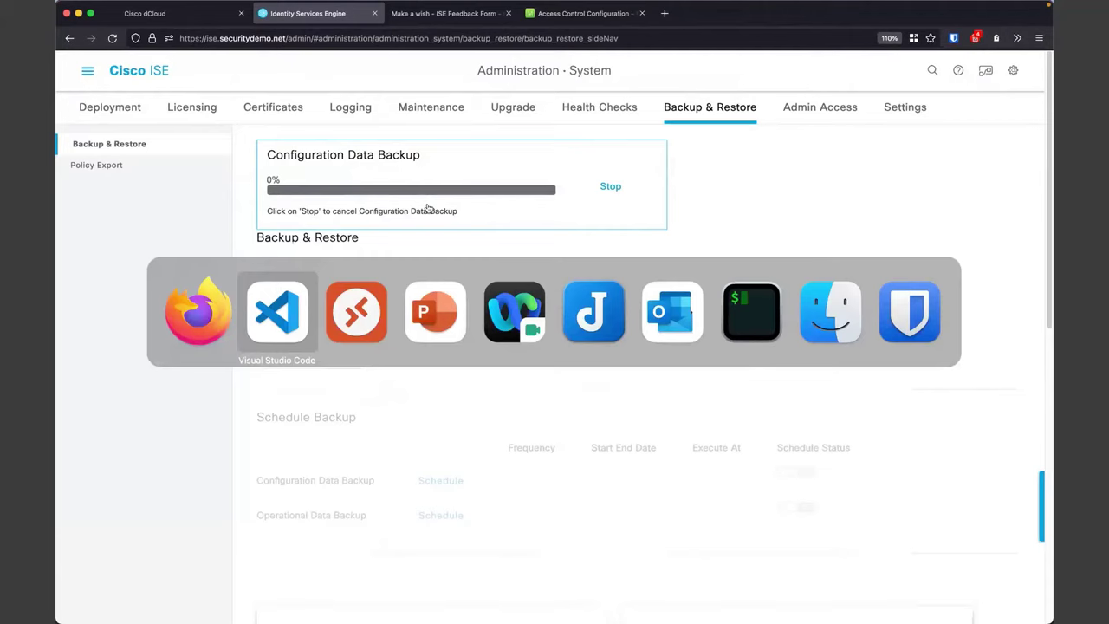
{"action": "key", "text": "super+Tab"}
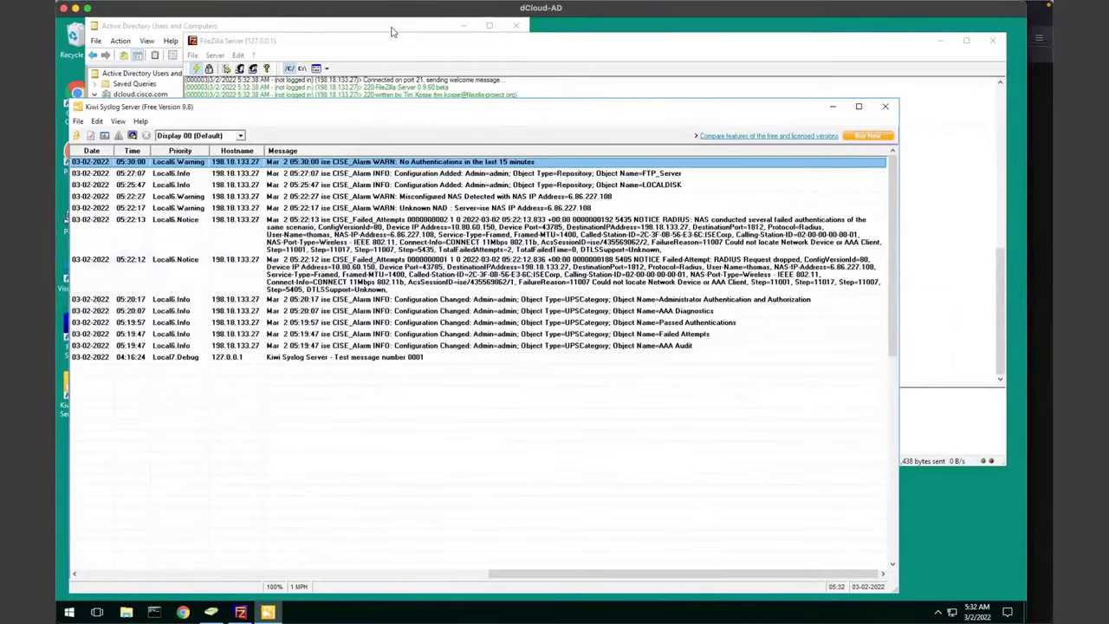
{"action": "left_click", "coordinate": [391, 33]}
{"action": "left_click", "coordinate": [623, 96]}
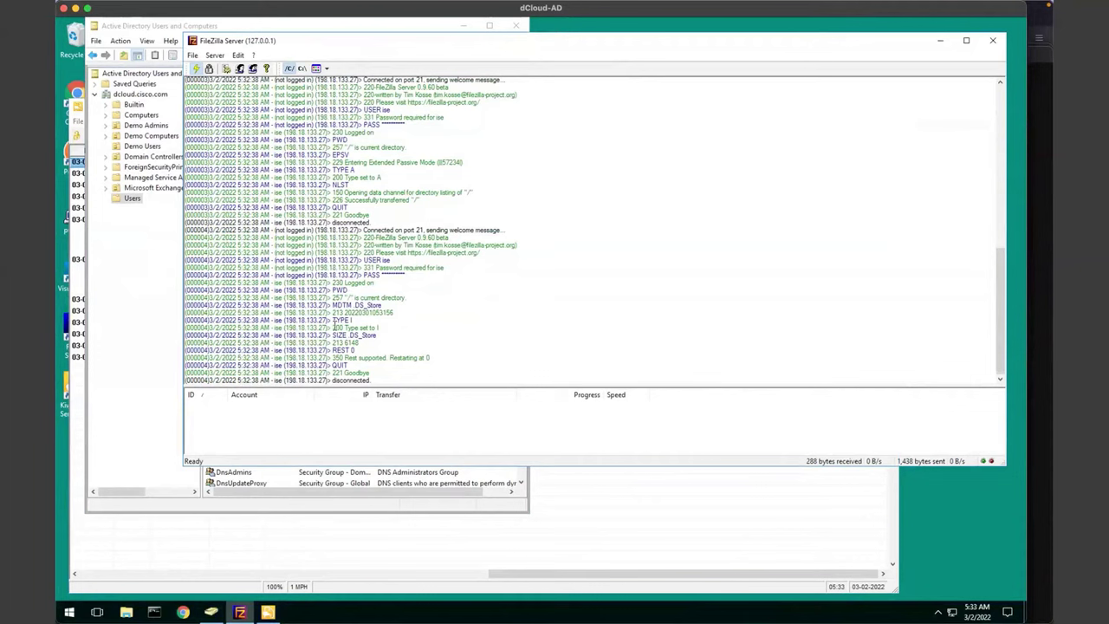
{"action": "key", "text": "super+Tab"}
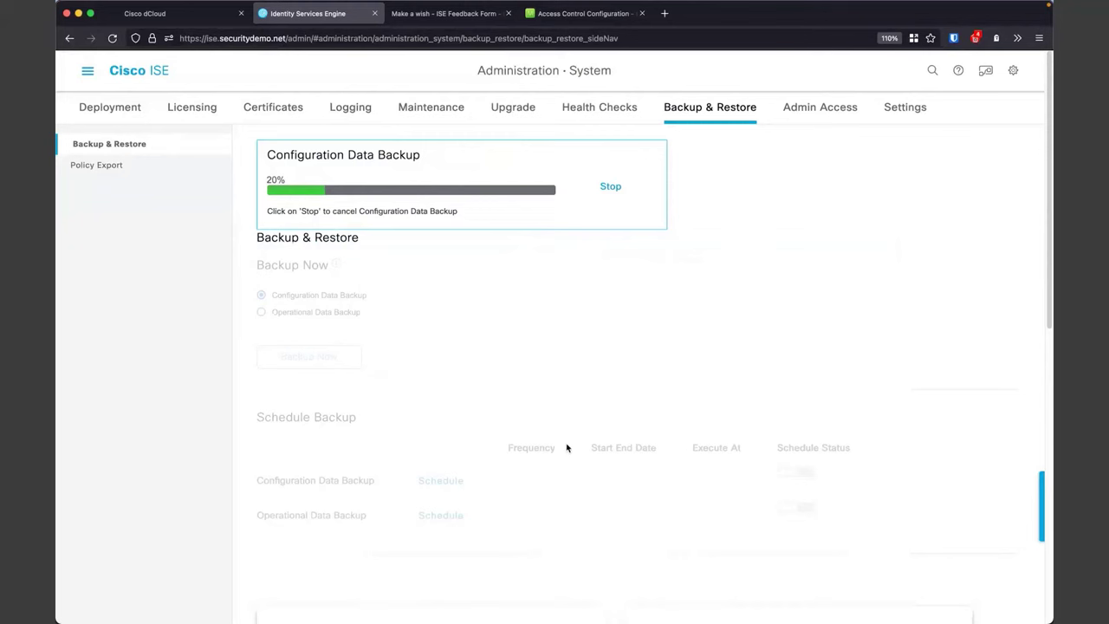
Step: In Admin Access Password Policy, tick 'Administrator passwords expire' after 45 days
{"action": "left_click", "coordinate": [810, 111]}
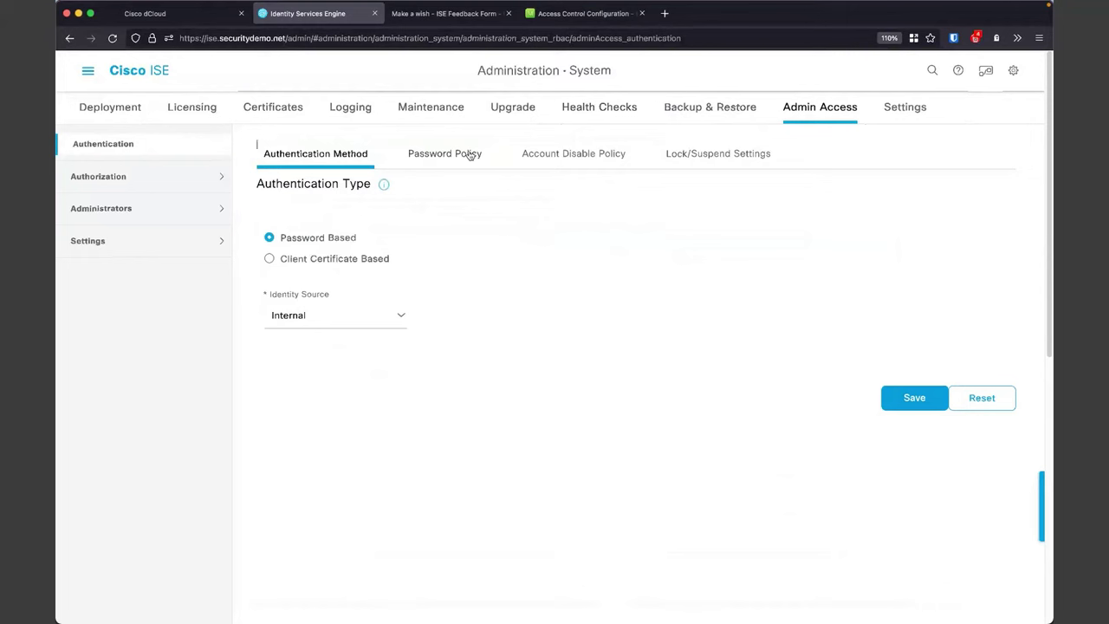
{"action": "left_click", "coordinate": [470, 154]}
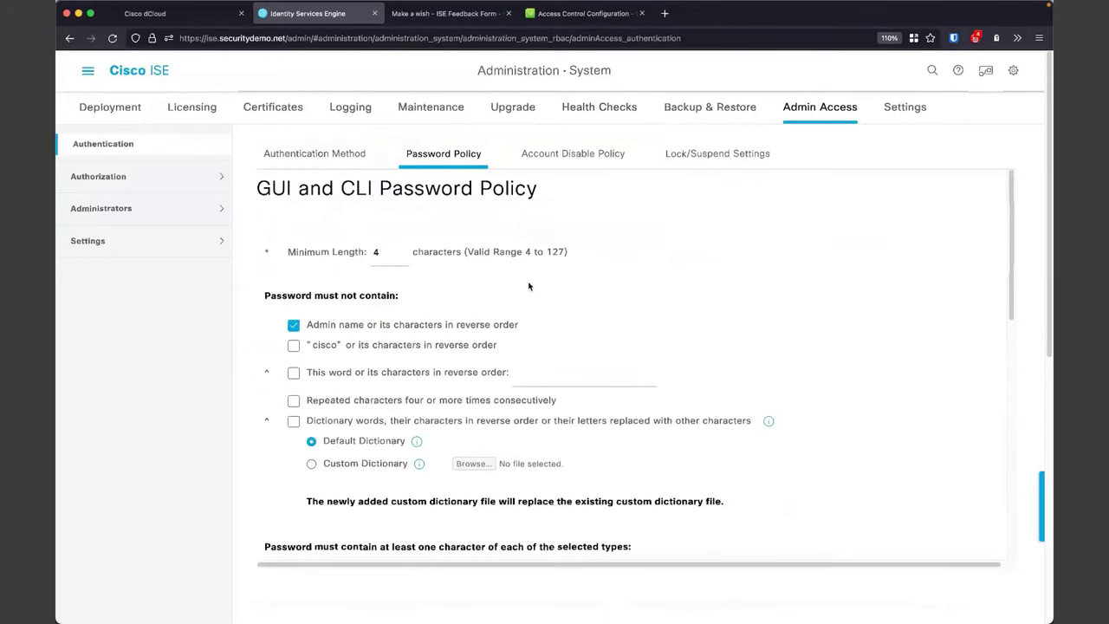
{"action": "scroll", "coordinate": [529, 286], "scroll_direction": "down", "scroll_amount": 8}
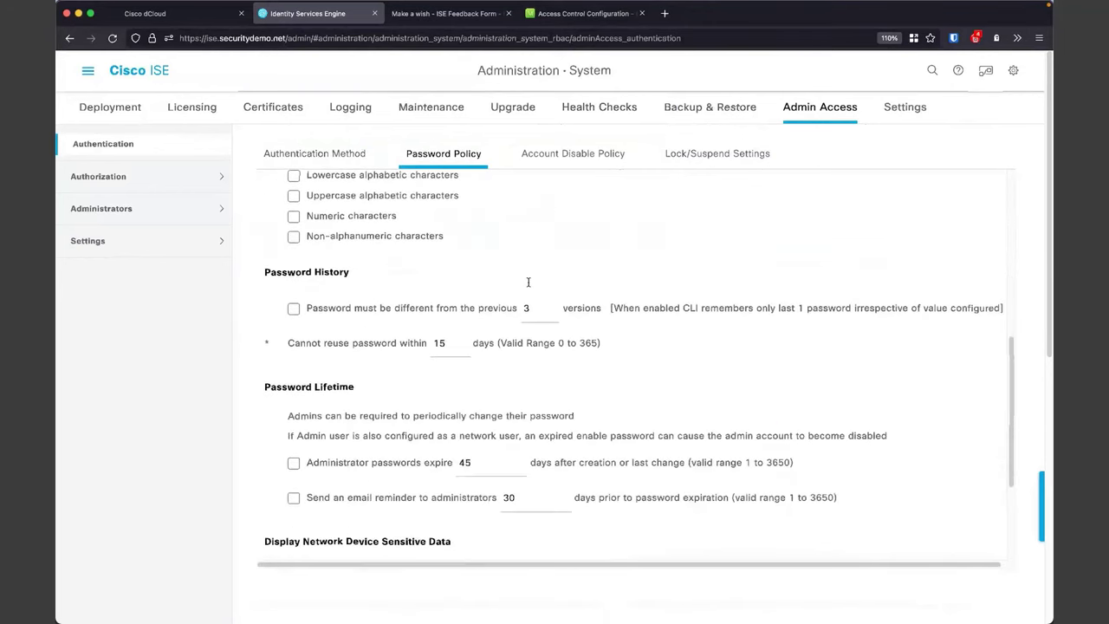
{"action": "scroll", "coordinate": [528, 284], "scroll_direction": "down", "scroll_amount": 3}
{"action": "scroll", "coordinate": [529, 287], "scroll_direction": "down", "scroll_amount": 2}
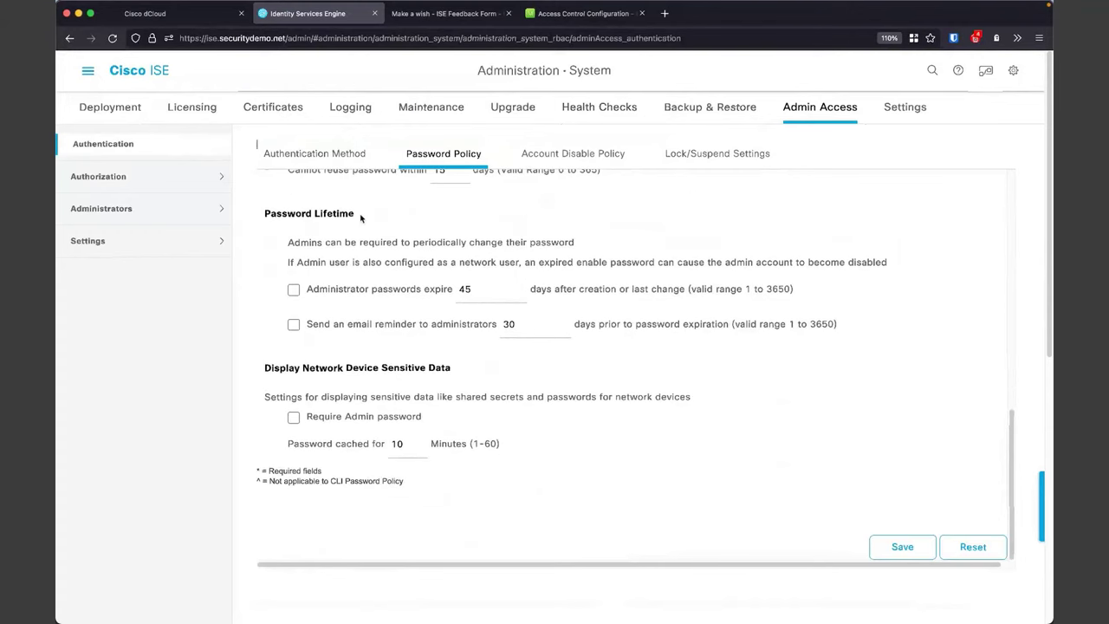
{"action": "left_click_drag", "start_coordinate": [358, 214], "coordinate": [258, 214]}
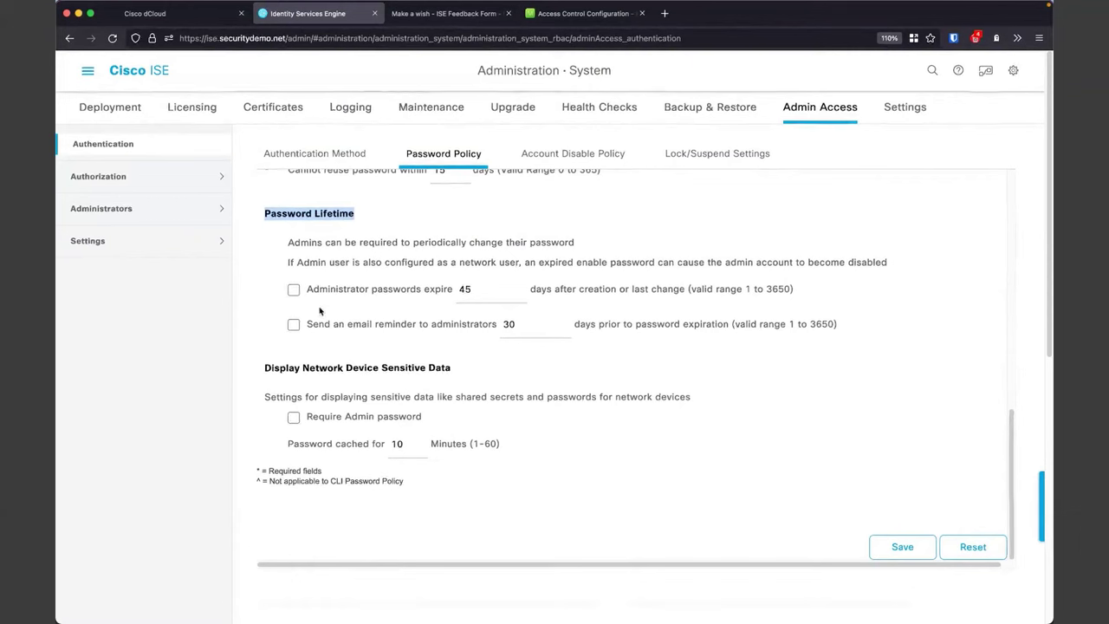
{"action": "left_click", "coordinate": [322, 312]}
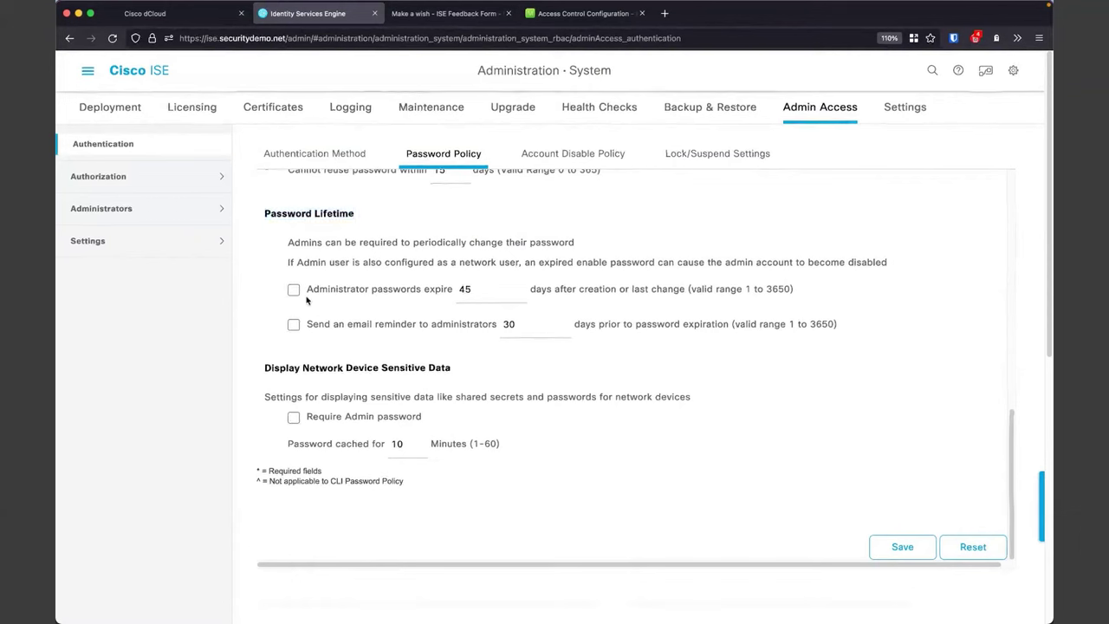
{"action": "left_click", "coordinate": [294, 292]}
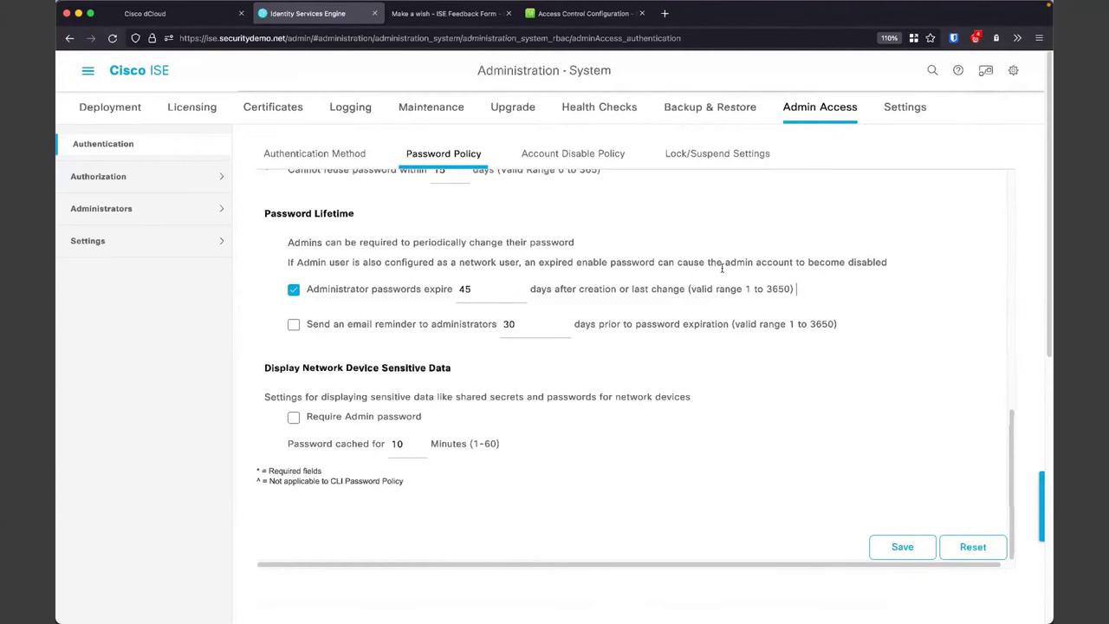
Step: Show the help panel's Onboarding topics list
{"action": "scroll", "coordinate": [779, 263], "scroll_direction": "up", "scroll_amount": 10}
{"action": "scroll", "coordinate": [779, 262], "scroll_direction": "up", "scroll_amount": 3}
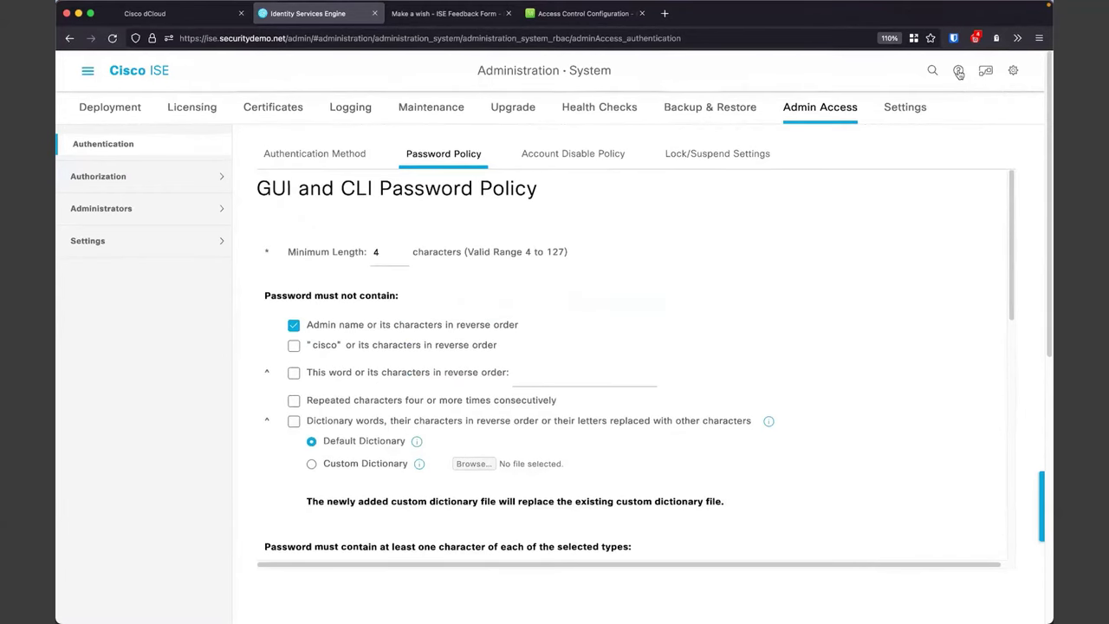
{"action": "left_click", "coordinate": [958, 72]}
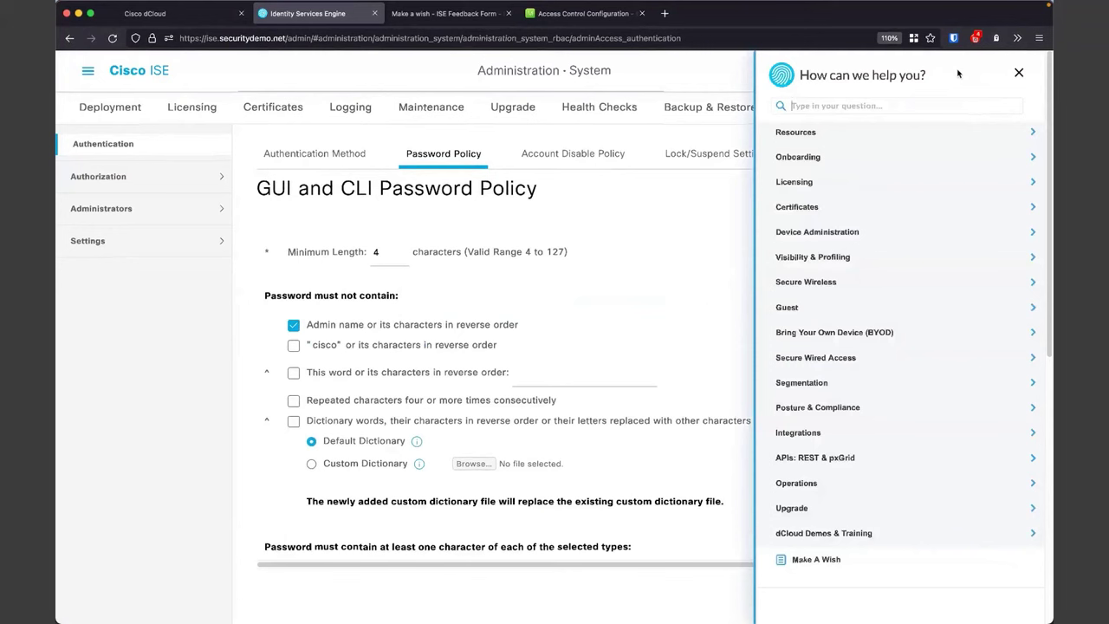
{"action": "left_click", "coordinate": [812, 160]}
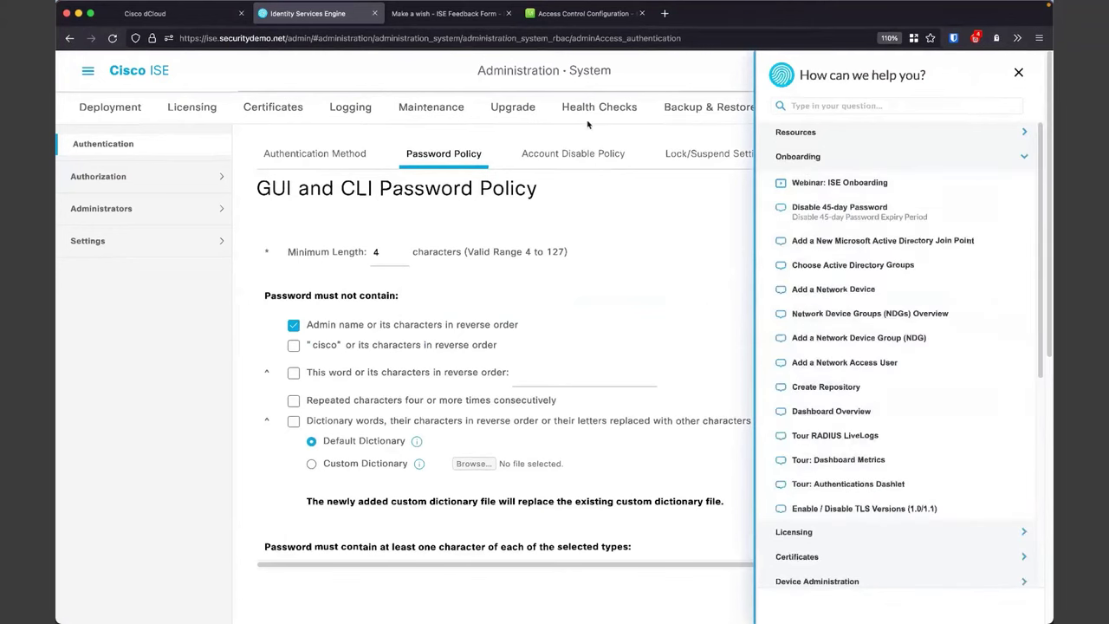
Step: Run the Disable 45-day Password guide, disabling the timeout manually, and confirm expiry is unchecked
{"action": "left_click", "coordinate": [124, 75]}
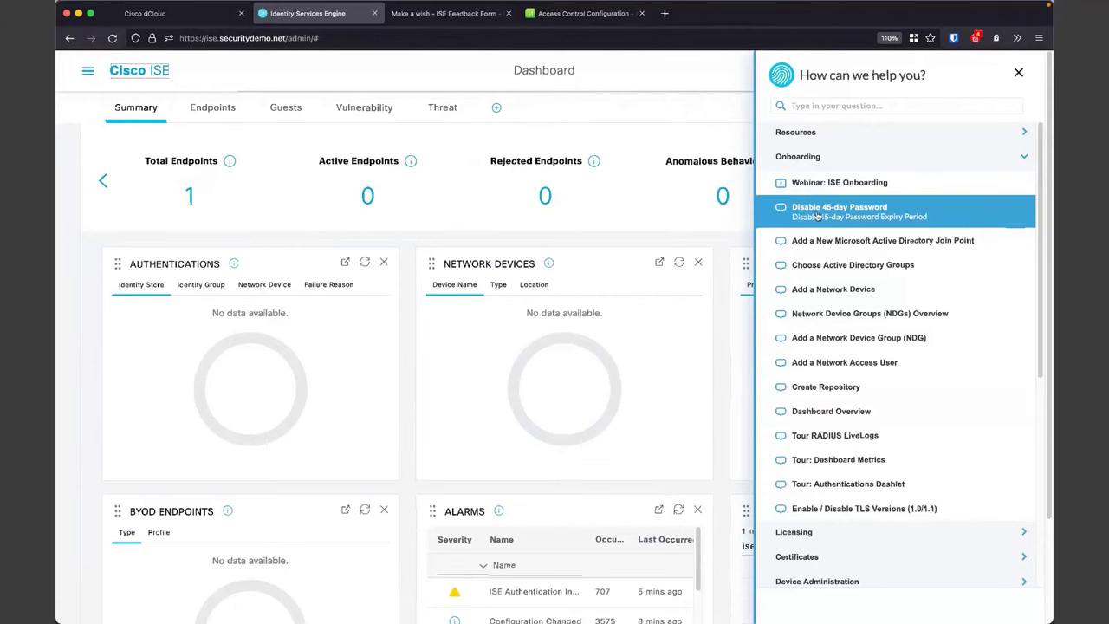
{"action": "left_click", "coordinate": [816, 215]}
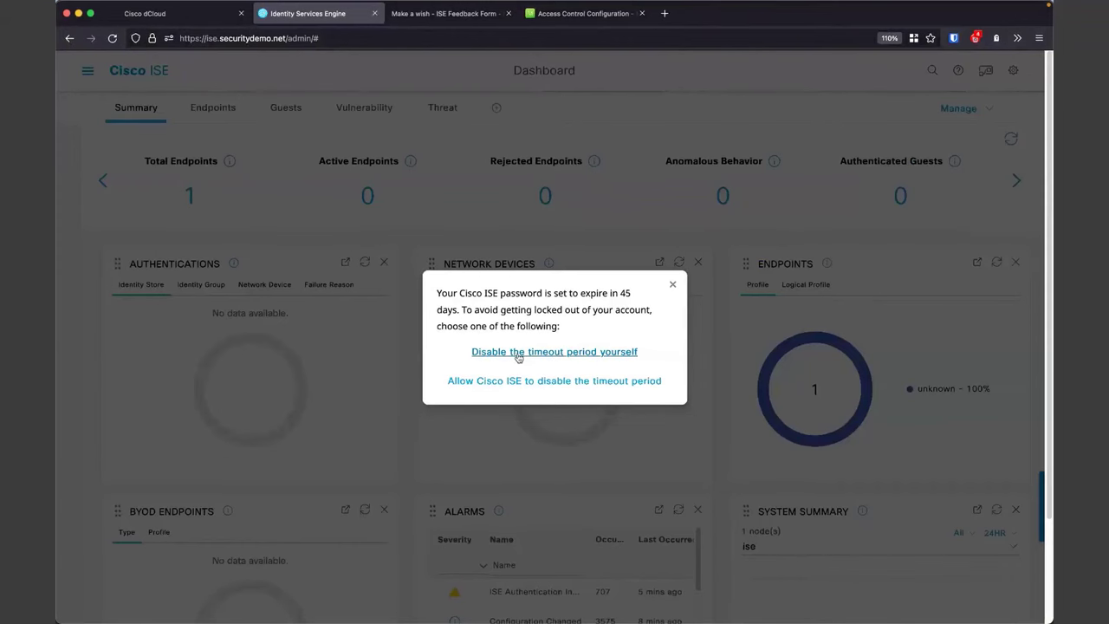
{"action": "left_click", "coordinate": [520, 353]}
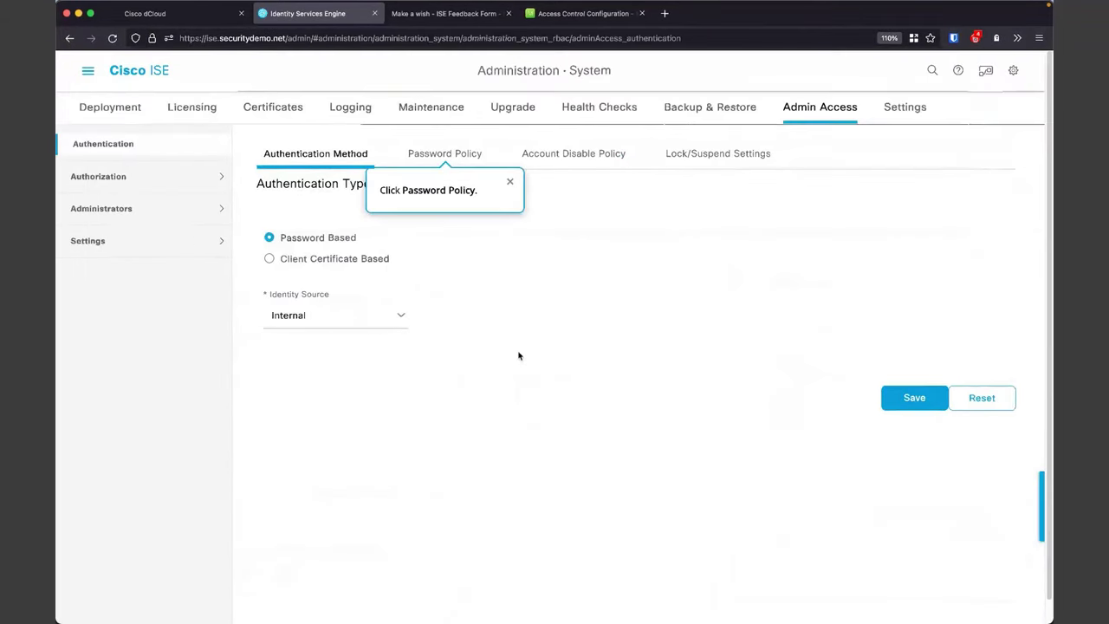
{"action": "left_click", "coordinate": [454, 157]}
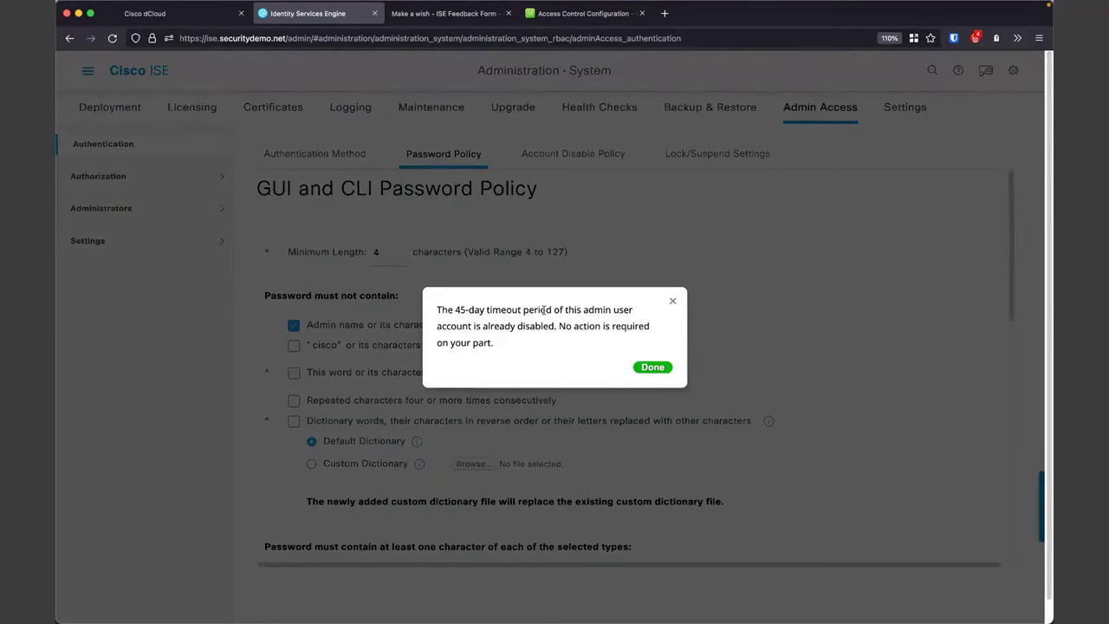
{"action": "left_click", "coordinate": [653, 367]}
{"action": "scroll", "coordinate": [655, 371], "scroll_direction": "down", "scroll_amount": 3}
{"action": "scroll", "coordinate": [655, 371], "scroll_direction": "down", "scroll_amount": 3}
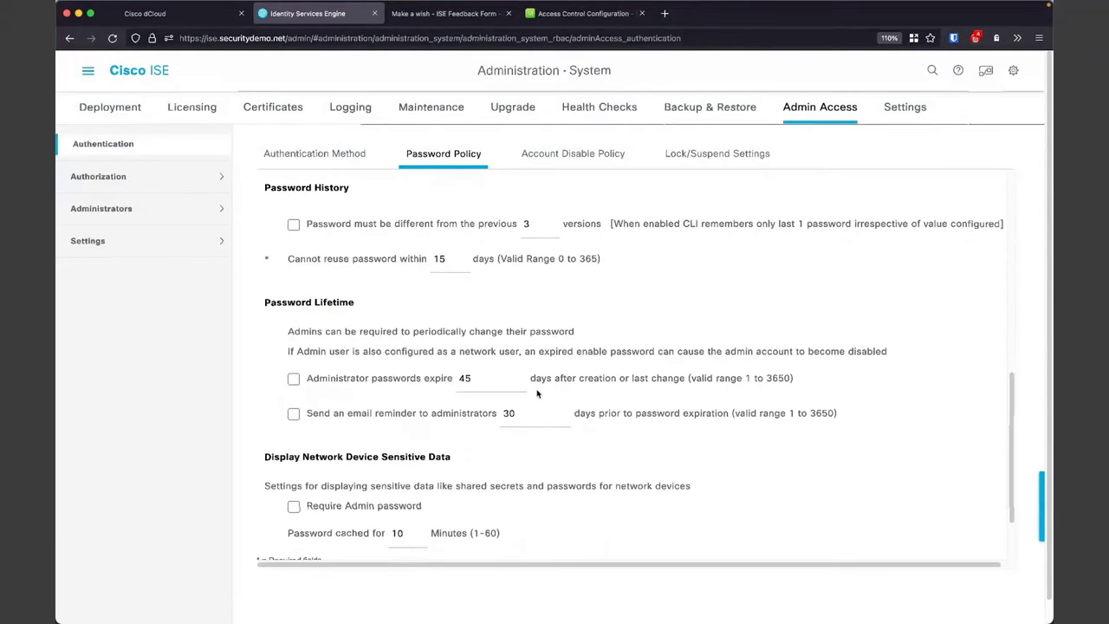
{"action": "scroll", "coordinate": [538, 395], "scroll_direction": "down", "scroll_amount": 2}
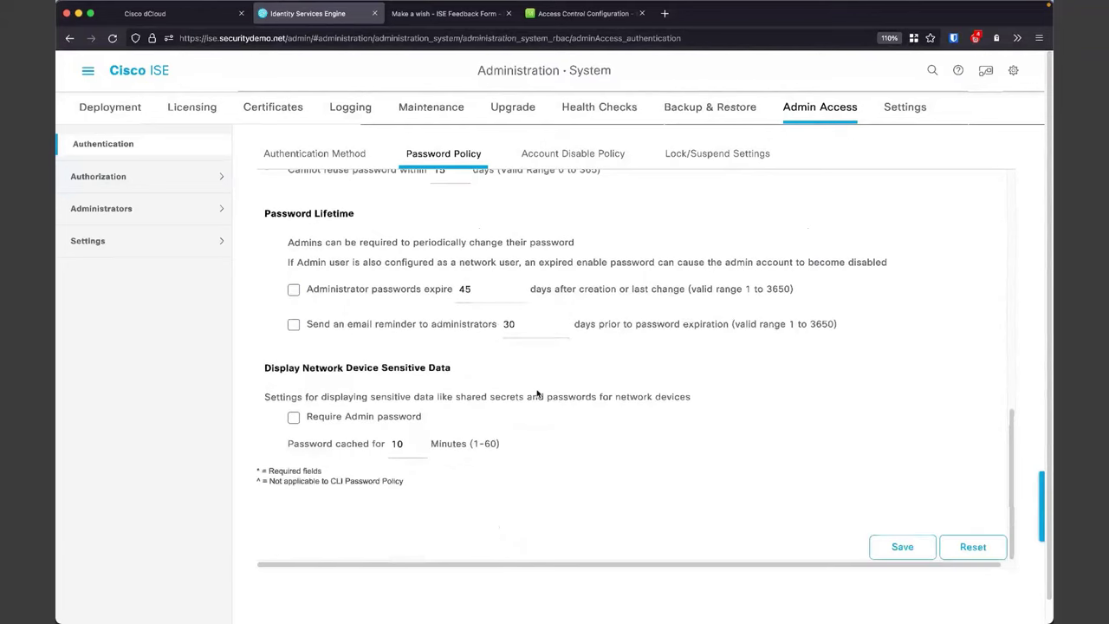
Step: Save the password policy, then review Account Disable Policy and the 3-attempt, 15-minute lockout settings
{"action": "left_click", "coordinate": [882, 552]}
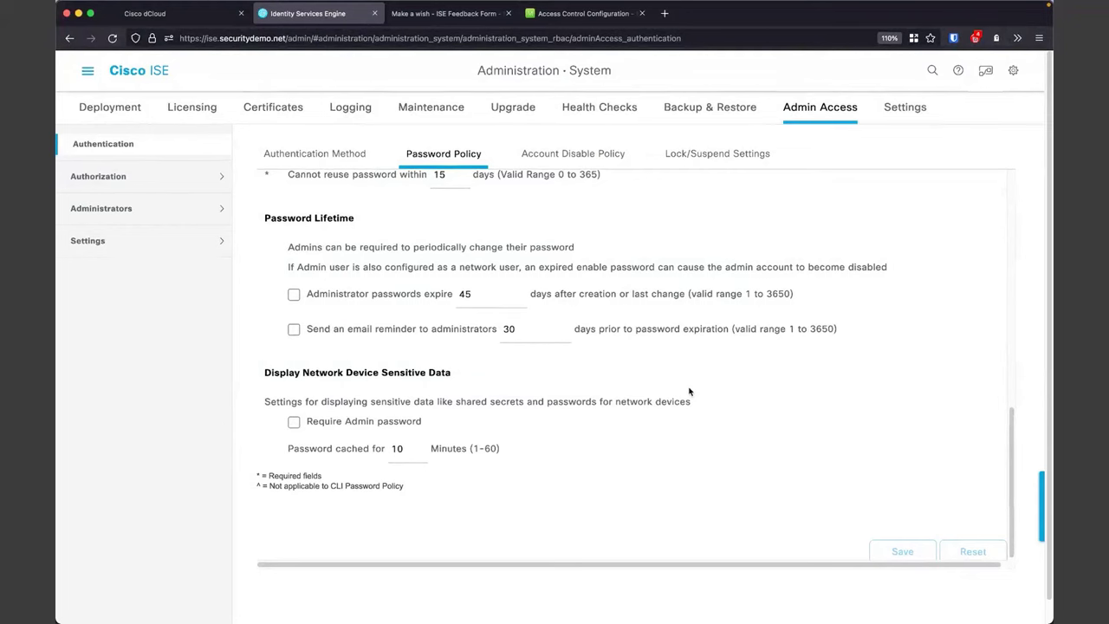
{"action": "left_click", "coordinate": [577, 161]}
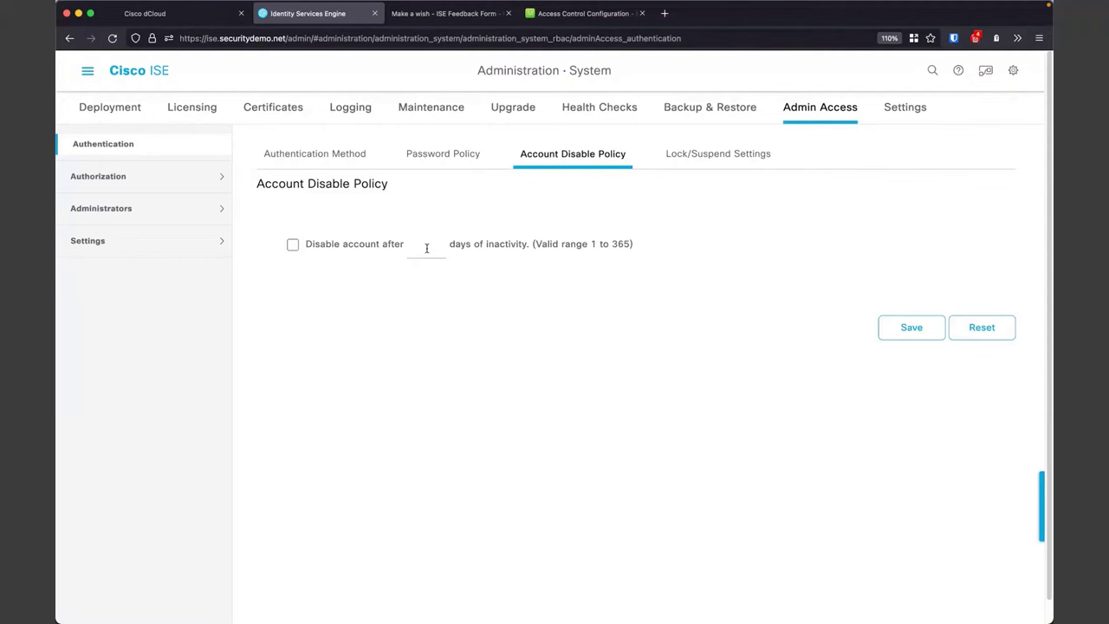
{"action": "left_click", "coordinate": [683, 161]}
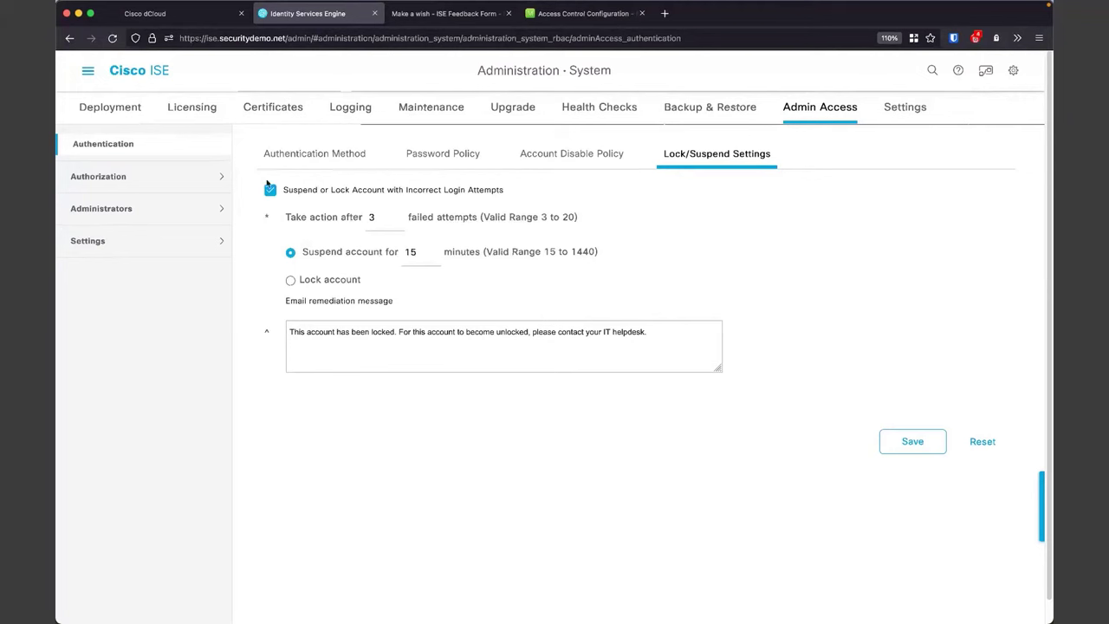
{"action": "left_click", "coordinate": [132, 177]}
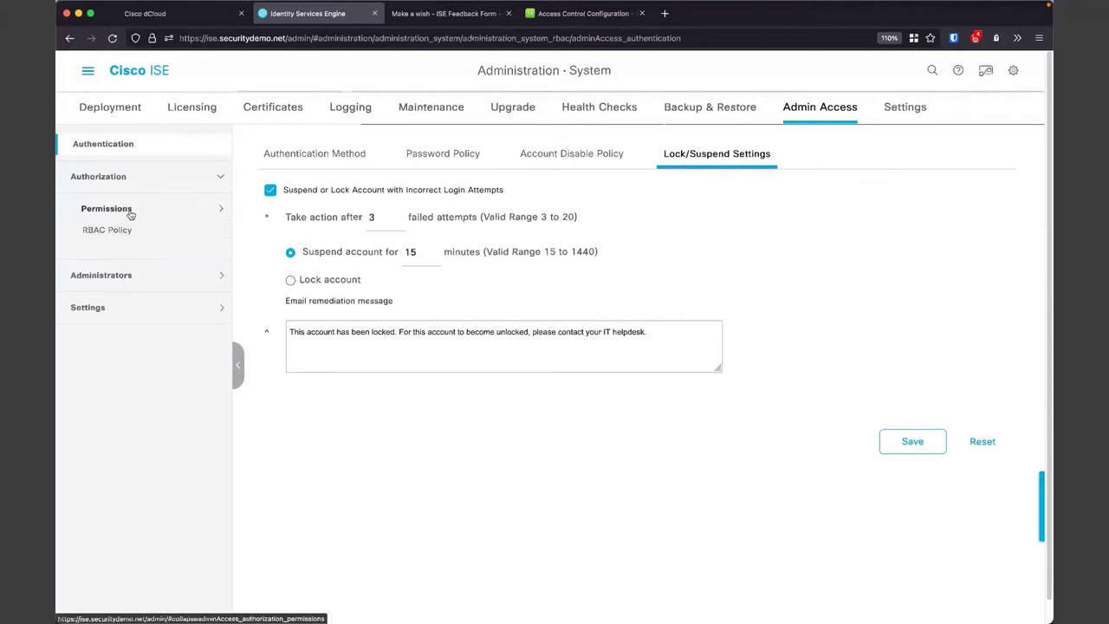
Step: Browse the Menu Access and Data Access permission lists under Authorization
{"action": "left_click", "coordinate": [130, 214]}
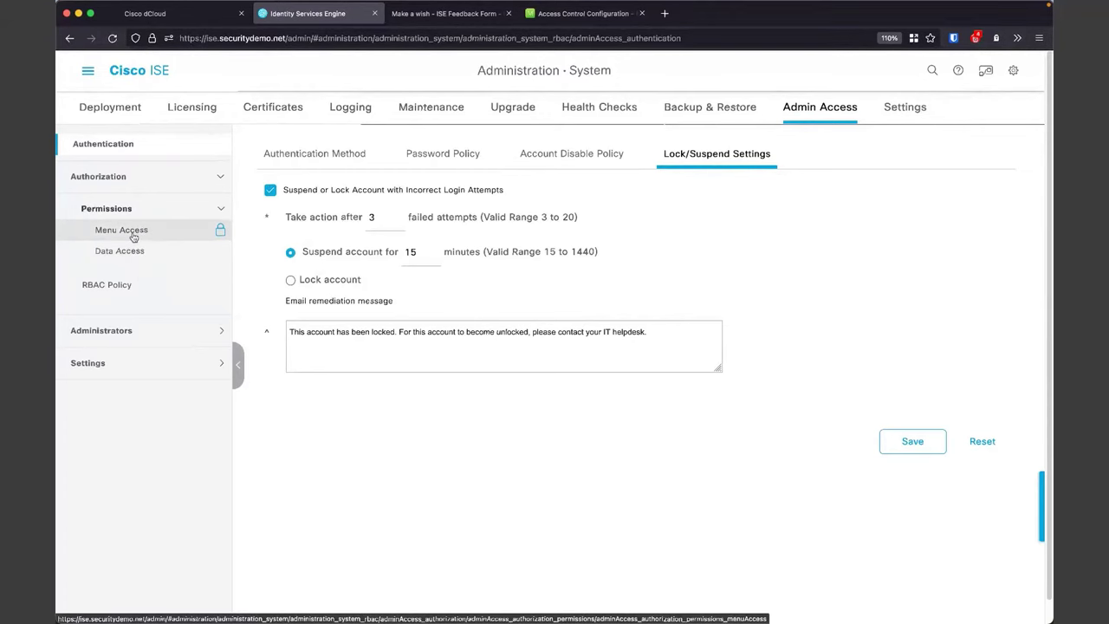
{"action": "left_click", "coordinate": [133, 232]}
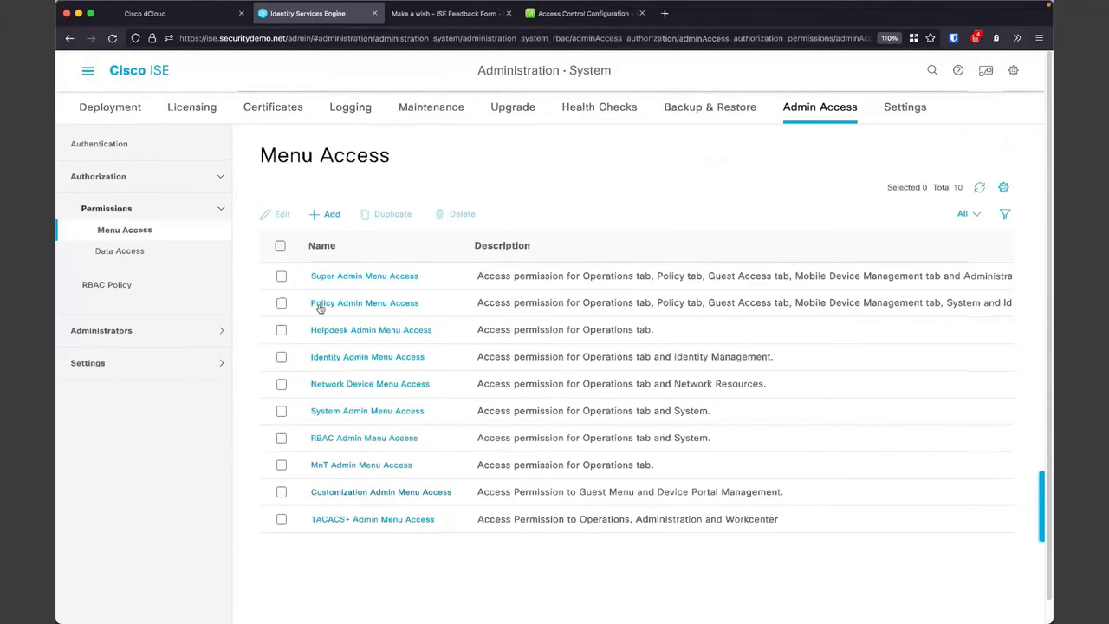
{"action": "left_click", "coordinate": [128, 251]}
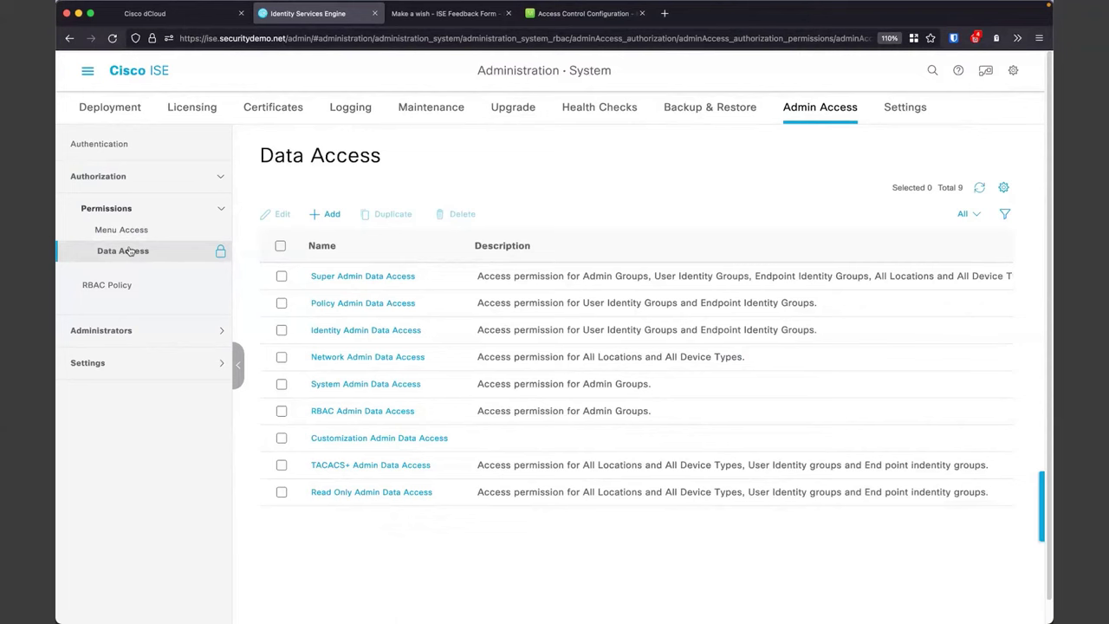
{"action": "left_click", "coordinate": [102, 331]}
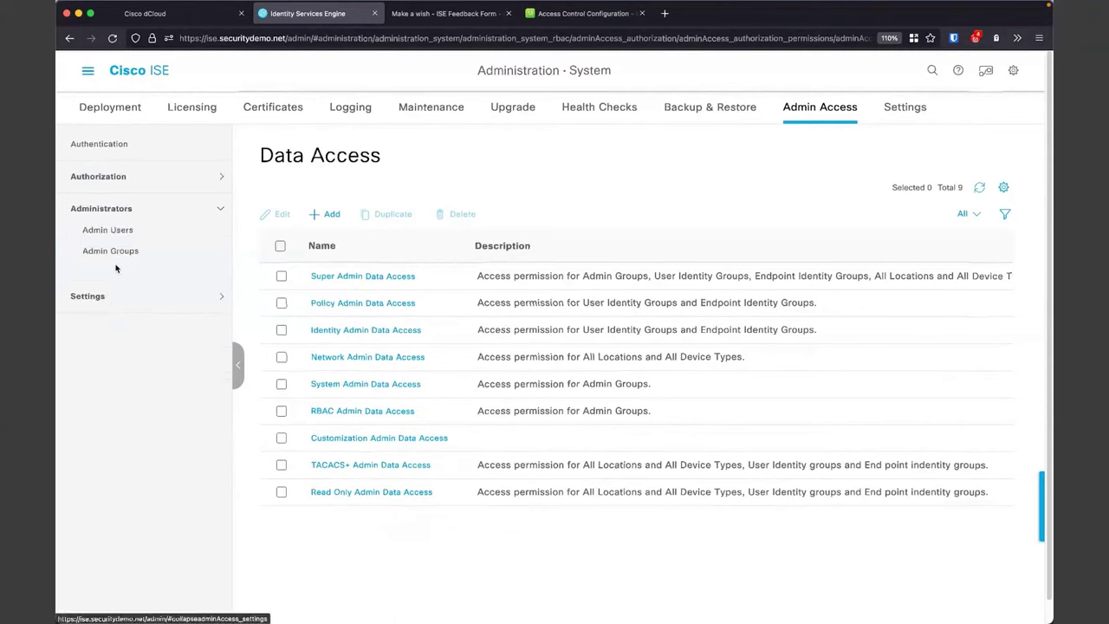
Step: Show the RBAC Policy rules and expand Administrators in the left pane
{"action": "left_click", "coordinate": [103, 182]}
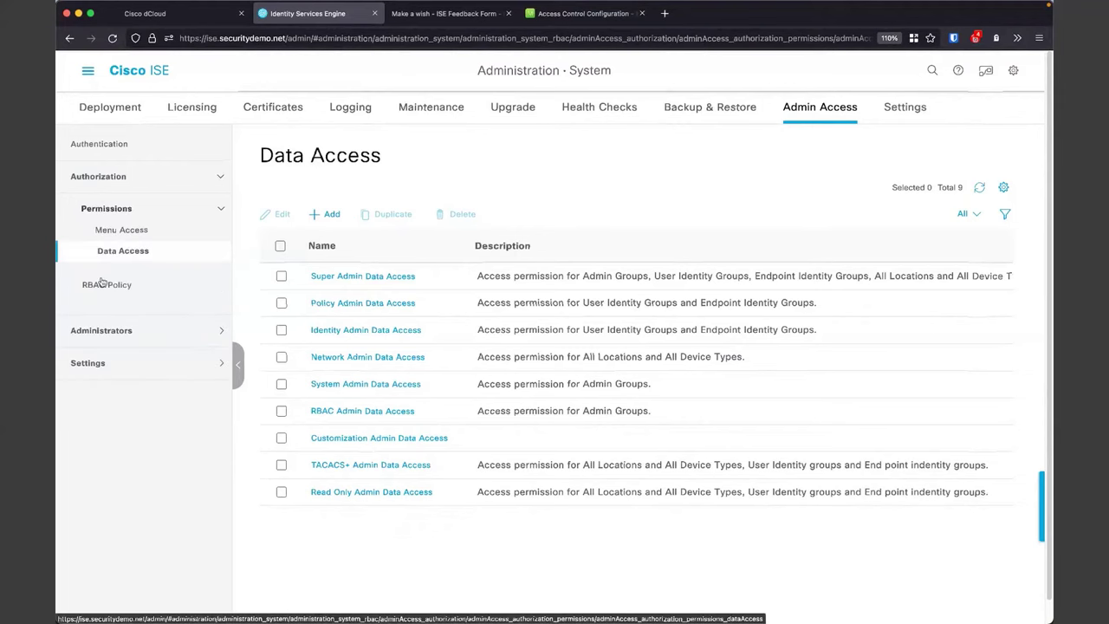
{"action": "left_click", "coordinate": [103, 285]}
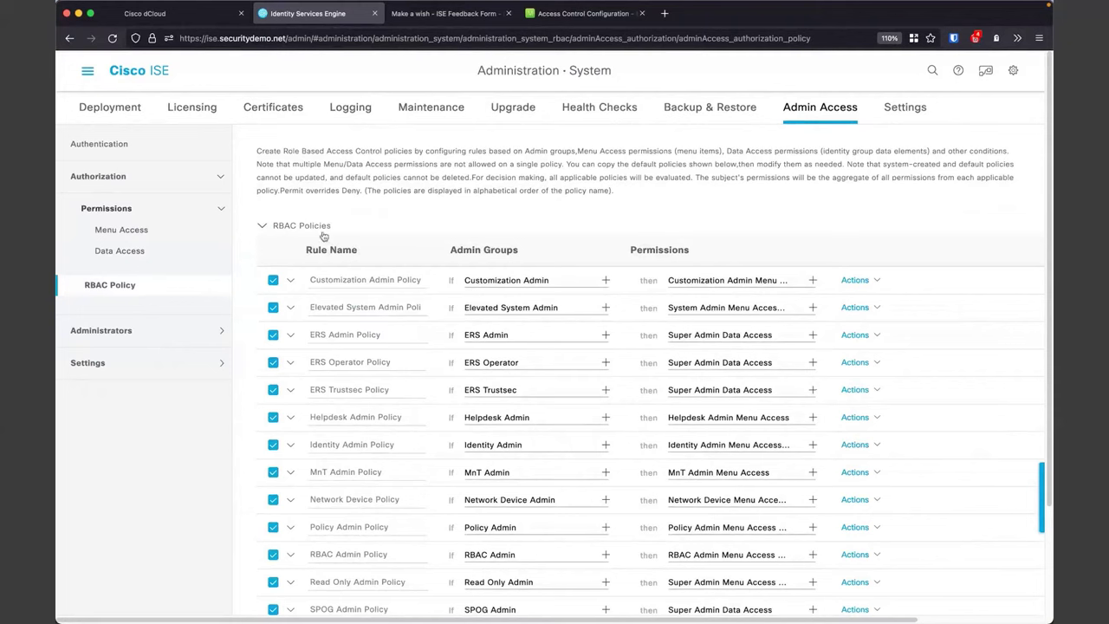
{"action": "left_click", "coordinate": [137, 332]}
{"action": "double_click", "coordinate": [125, 303]}
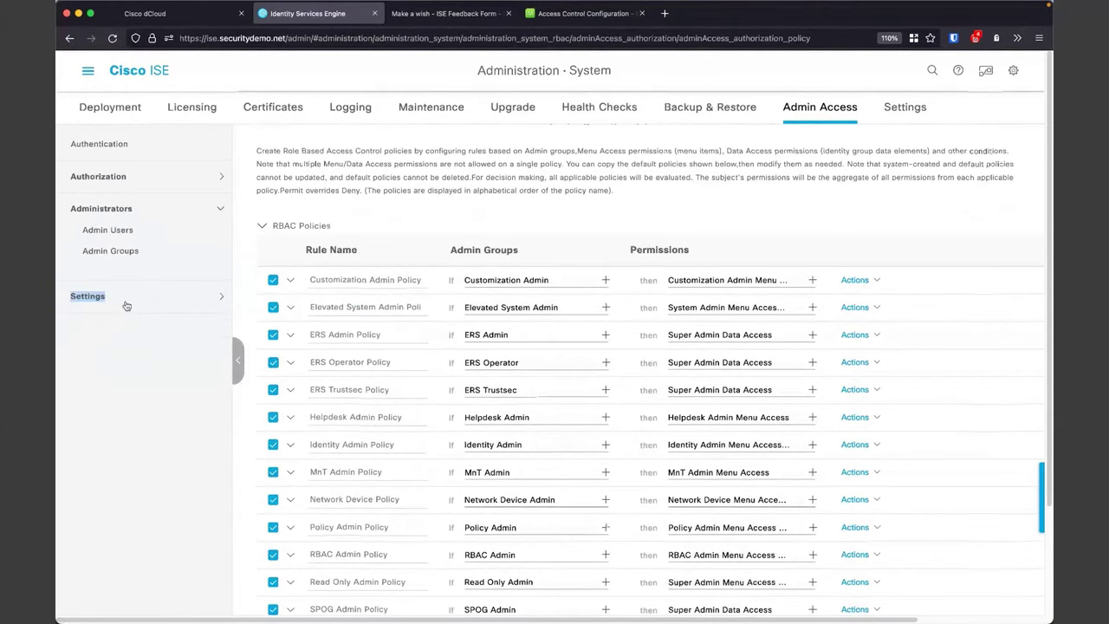
{"action": "left_click", "coordinate": [113, 253]}
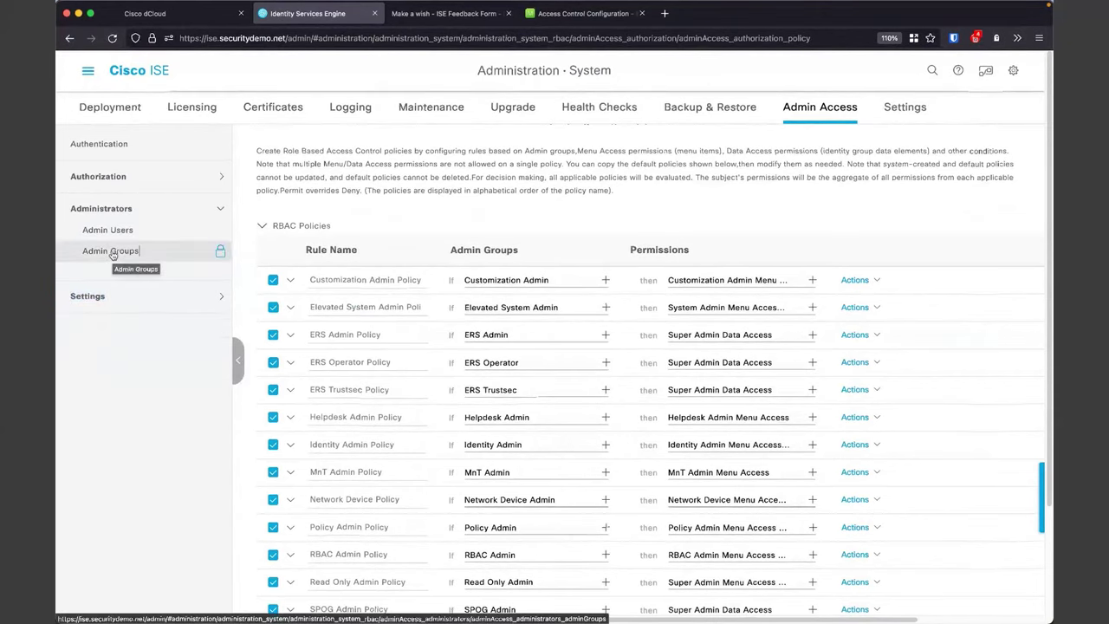
Step: Scroll through Admin Groups, then view Admin Users, showing only the default admin in Super Admin
{"action": "left_click", "coordinate": [113, 251]}
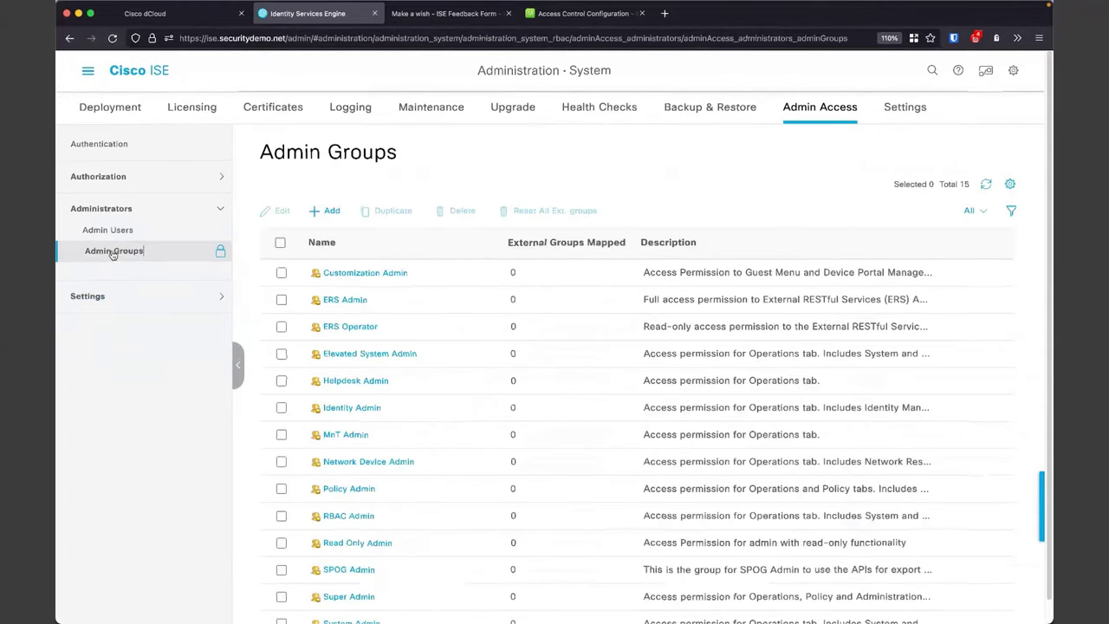
{"action": "scroll", "coordinate": [423, 315], "scroll_direction": "down", "scroll_amount": 1}
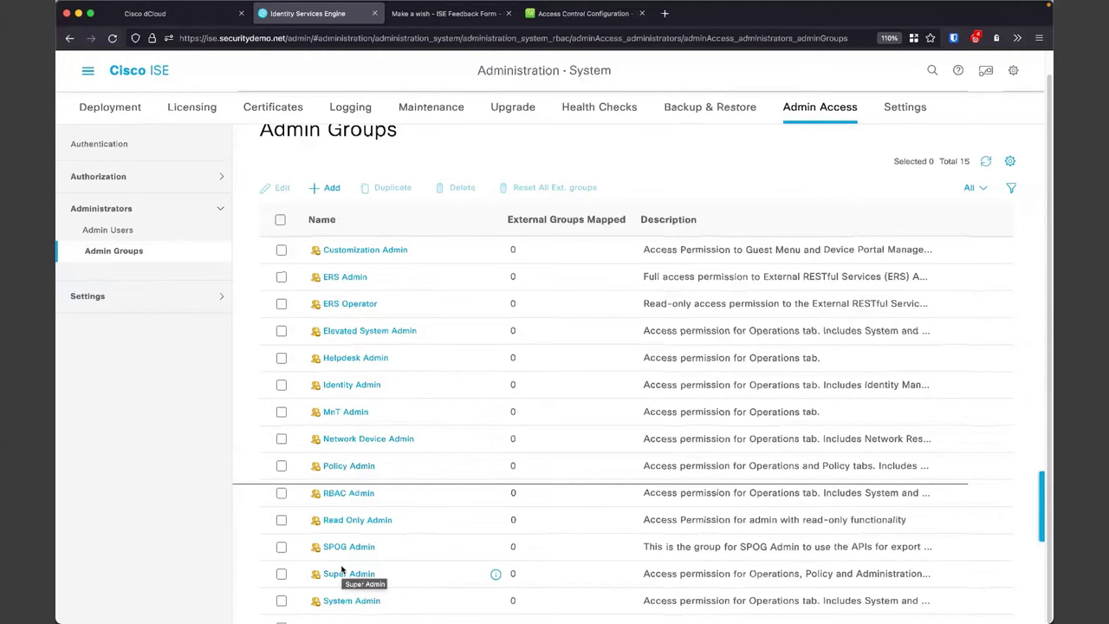
{"action": "left_click", "coordinate": [111, 230]}
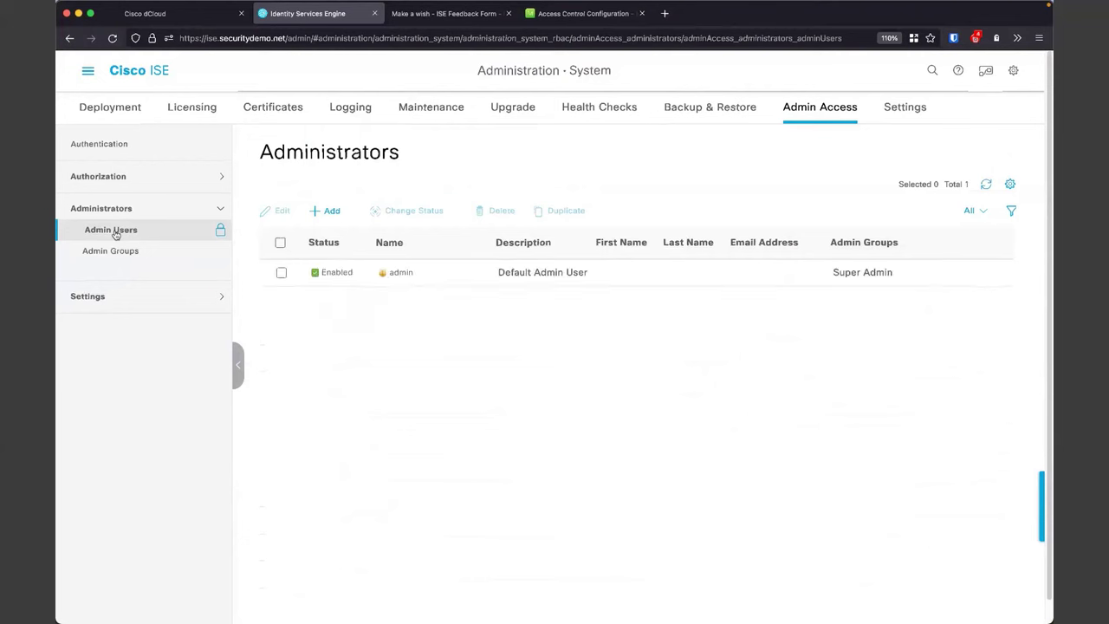
{"action": "left_click", "coordinate": [334, 213]}
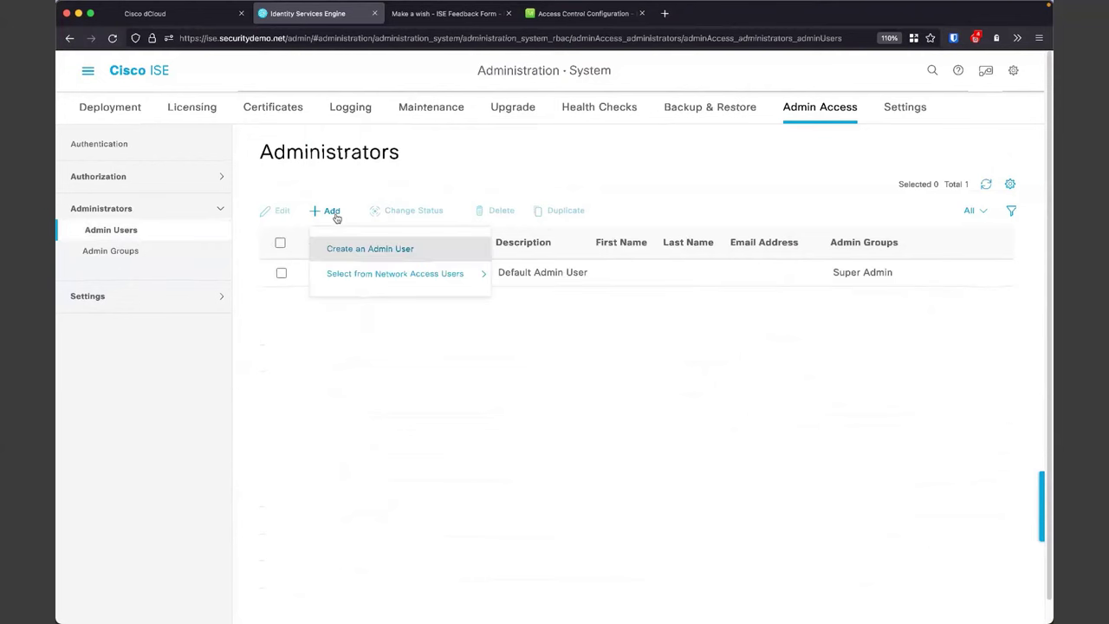
{"action": "left_click", "coordinate": [362, 251]}
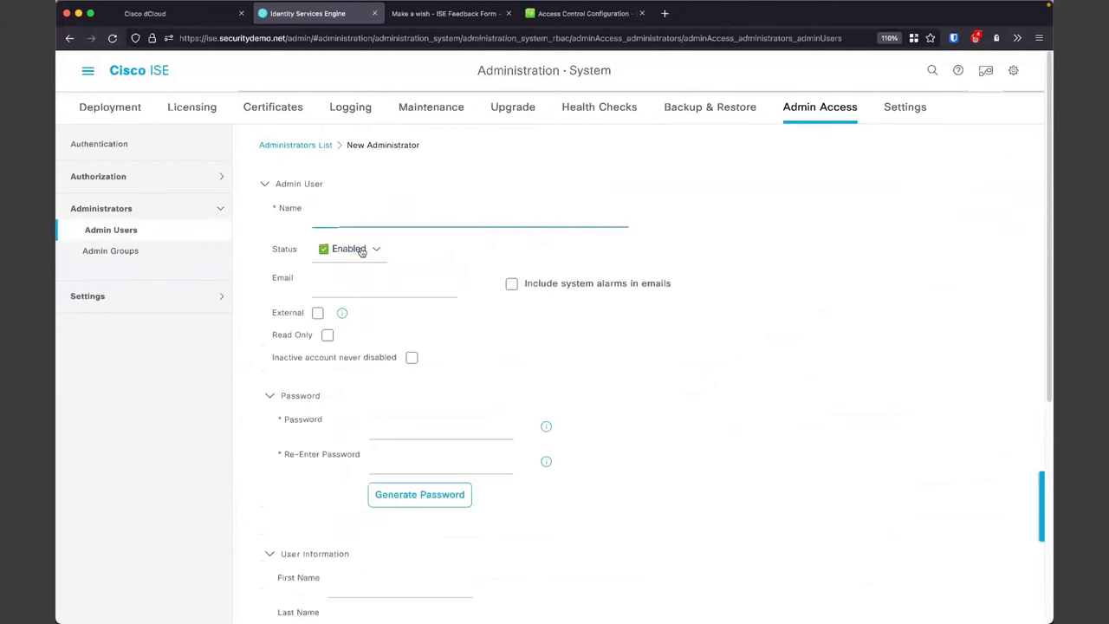
{"action": "type", "text": "rigo"}
{"action": "left_click", "coordinate": [412, 427]}
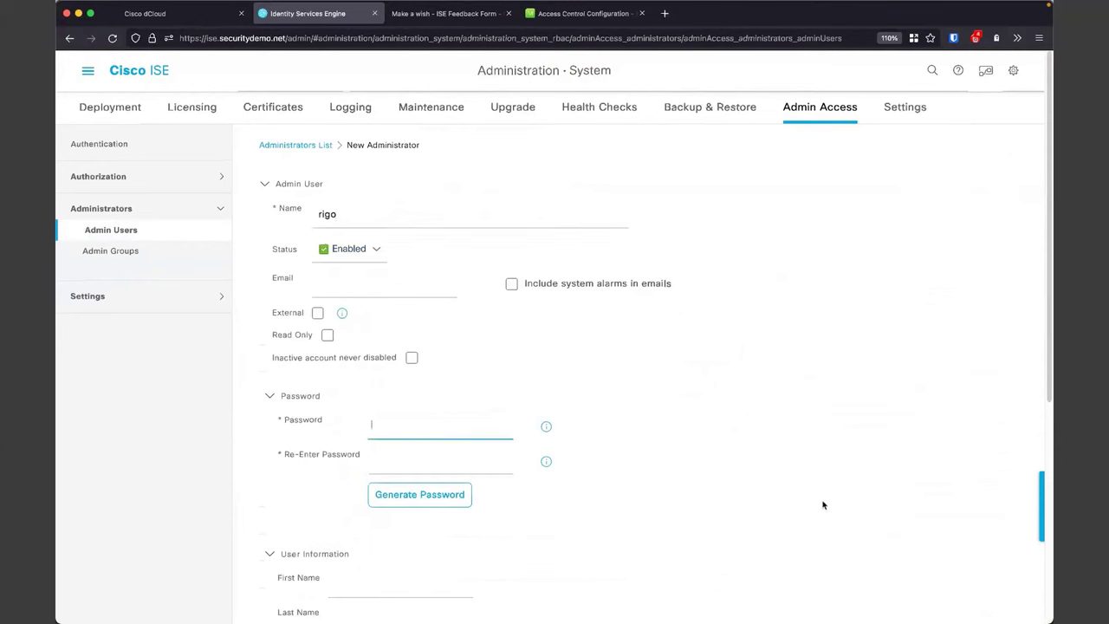
{"action": "scroll", "coordinate": [823, 505], "scroll_direction": "down", "scroll_amount": 5}
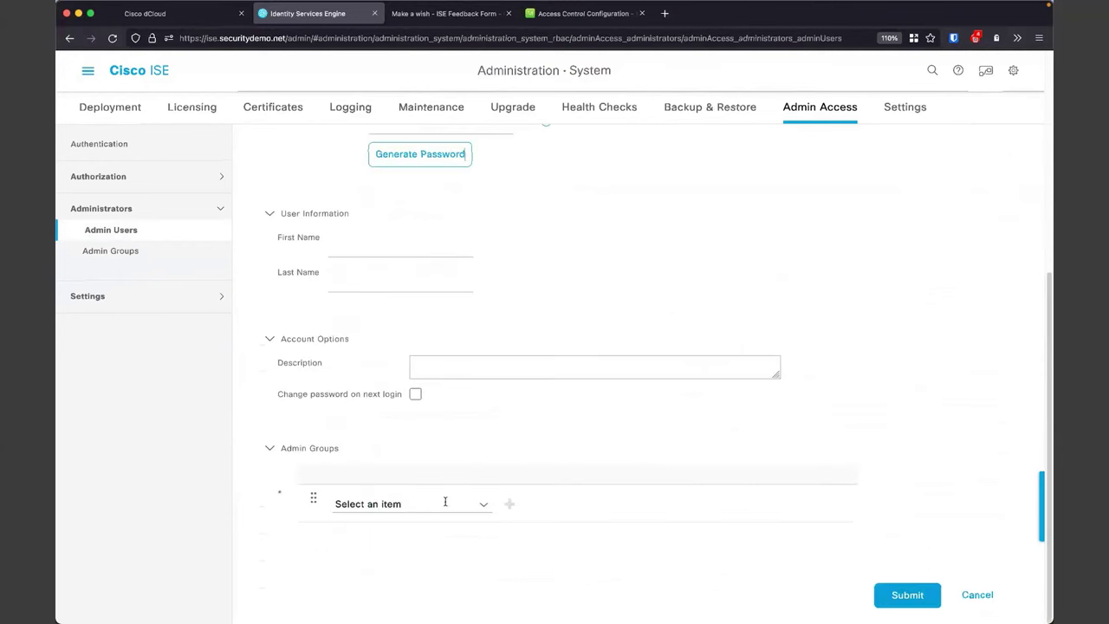
{"action": "left_click", "coordinate": [484, 504]}
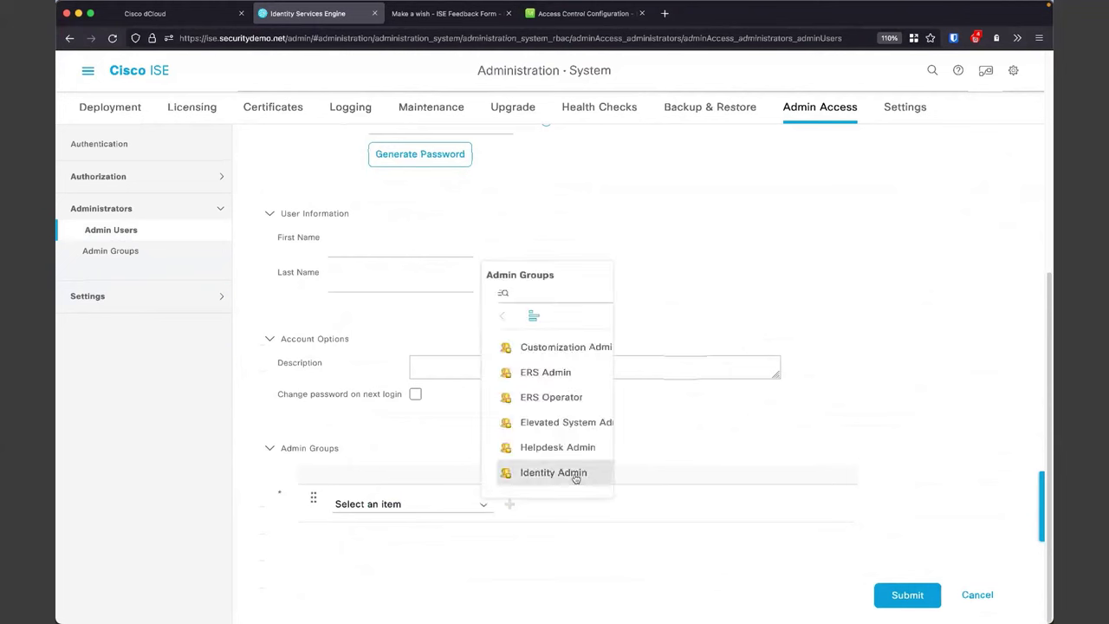
{"action": "scroll", "coordinate": [574, 479], "scroll_direction": "down", "scroll_amount": 3}
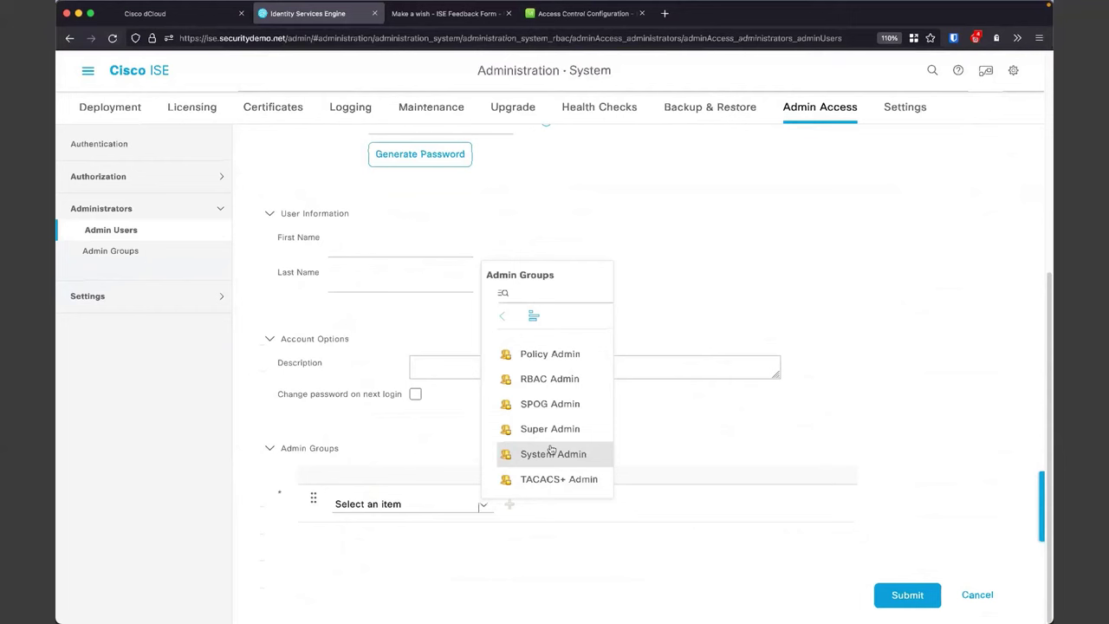
{"action": "left_click", "coordinate": [725, 440]}
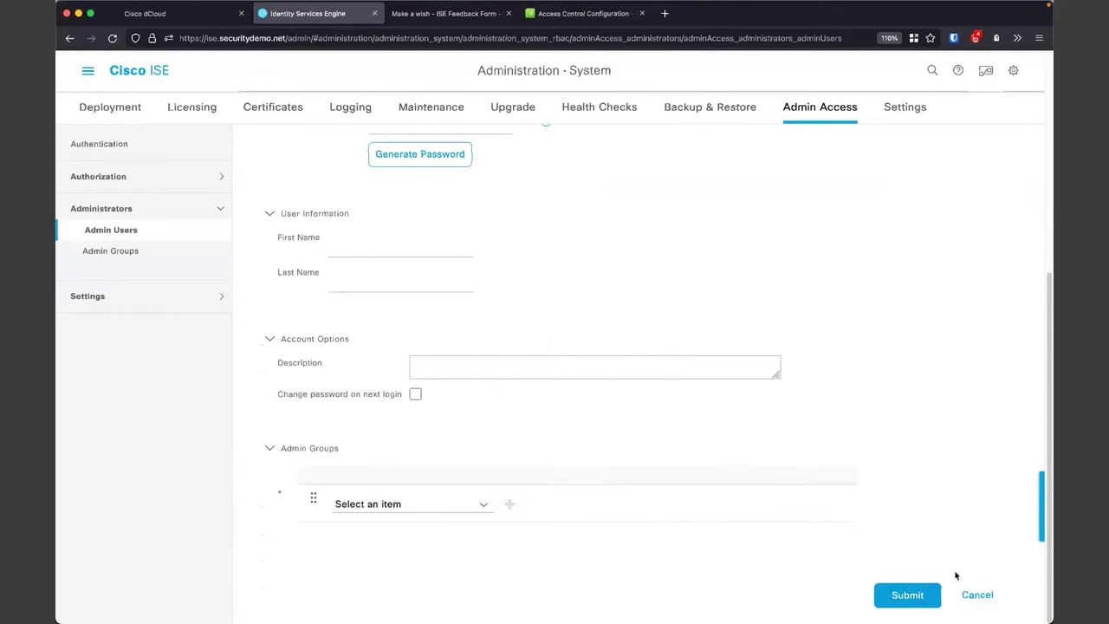
{"action": "left_click", "coordinate": [975, 596]}
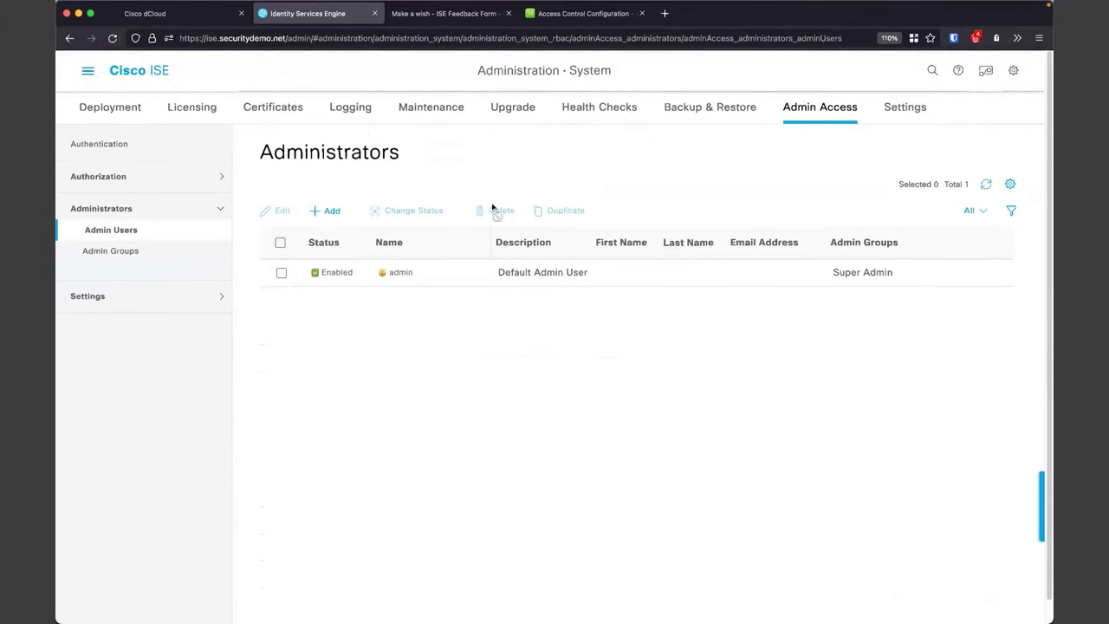
Step: Launch the Onboarding guide for adding a Microsoft Active Directory join point from the help panel
{"action": "left_click", "coordinate": [956, 71]}
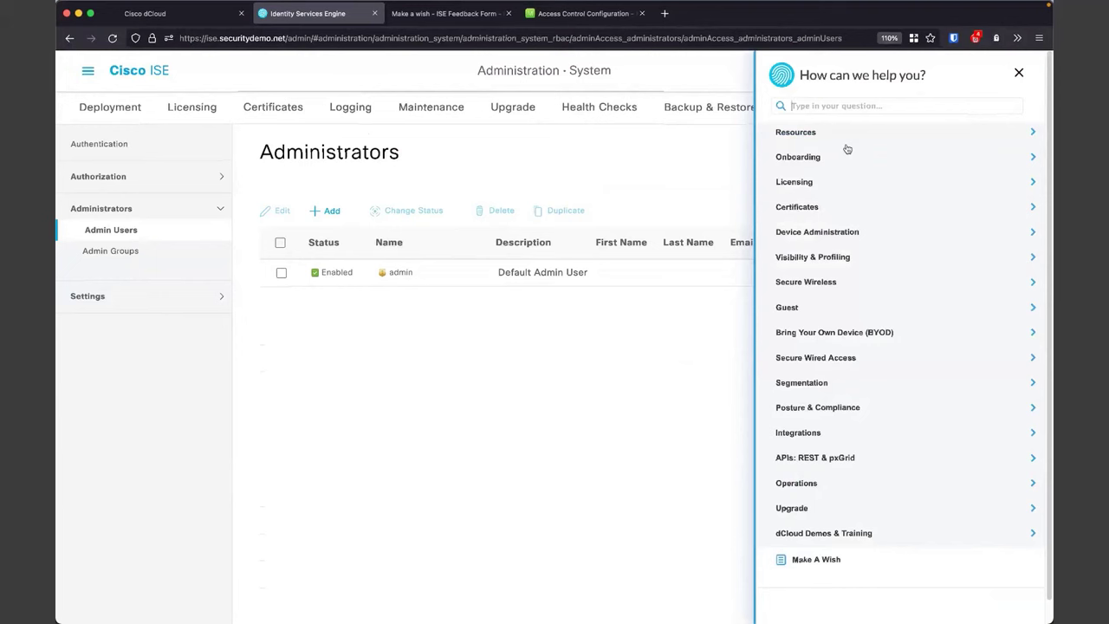
{"action": "left_click", "coordinate": [798, 157]}
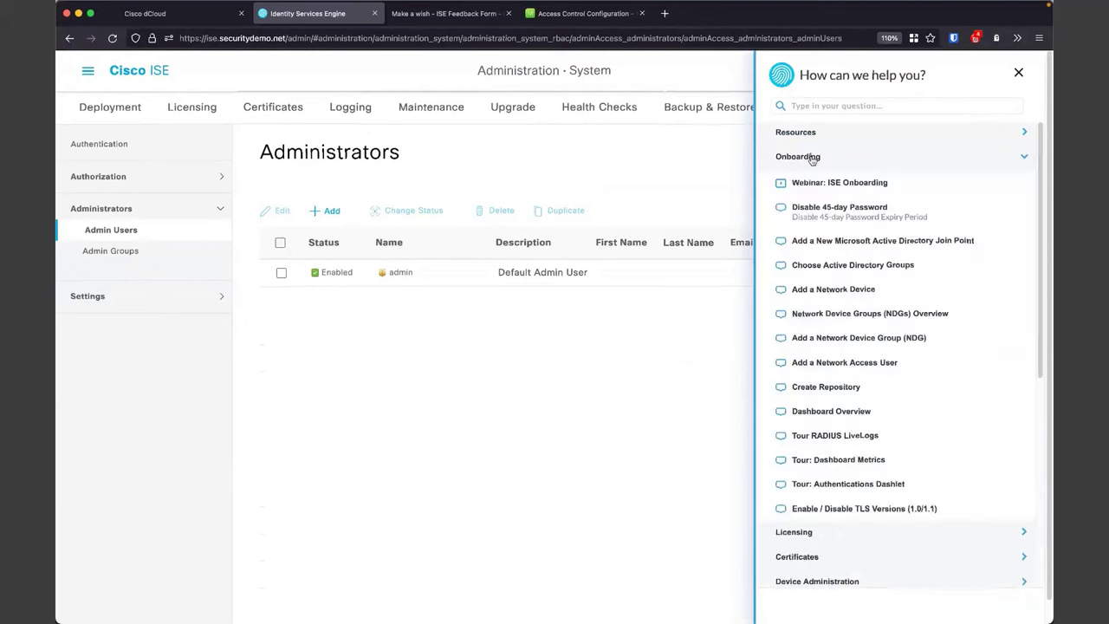
{"action": "left_click", "coordinate": [866, 244]}
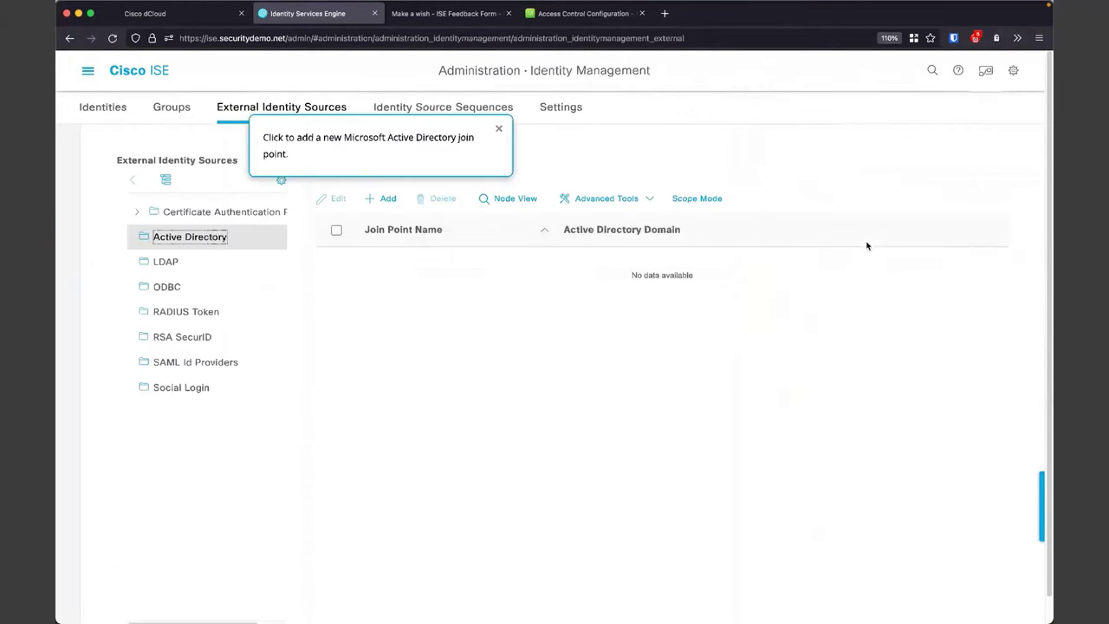
Step: Add a join point with dcloud.cisco.com as both join point name and Active Directory domain, and submit it
{"action": "left_click", "coordinate": [388, 199]}
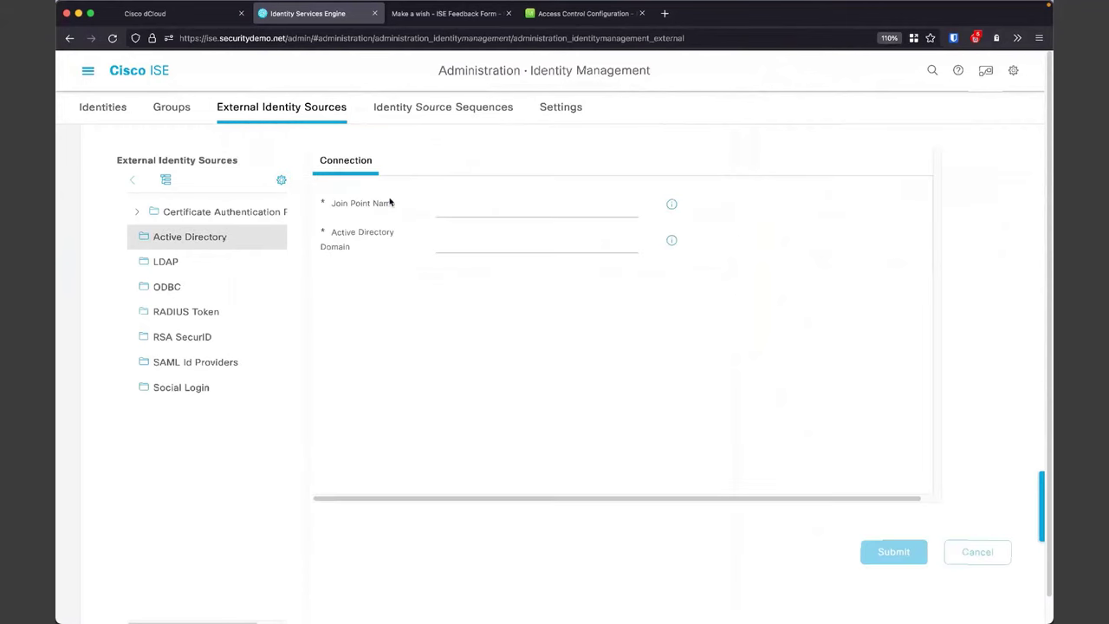
{"action": "left_click", "coordinate": [467, 209]}
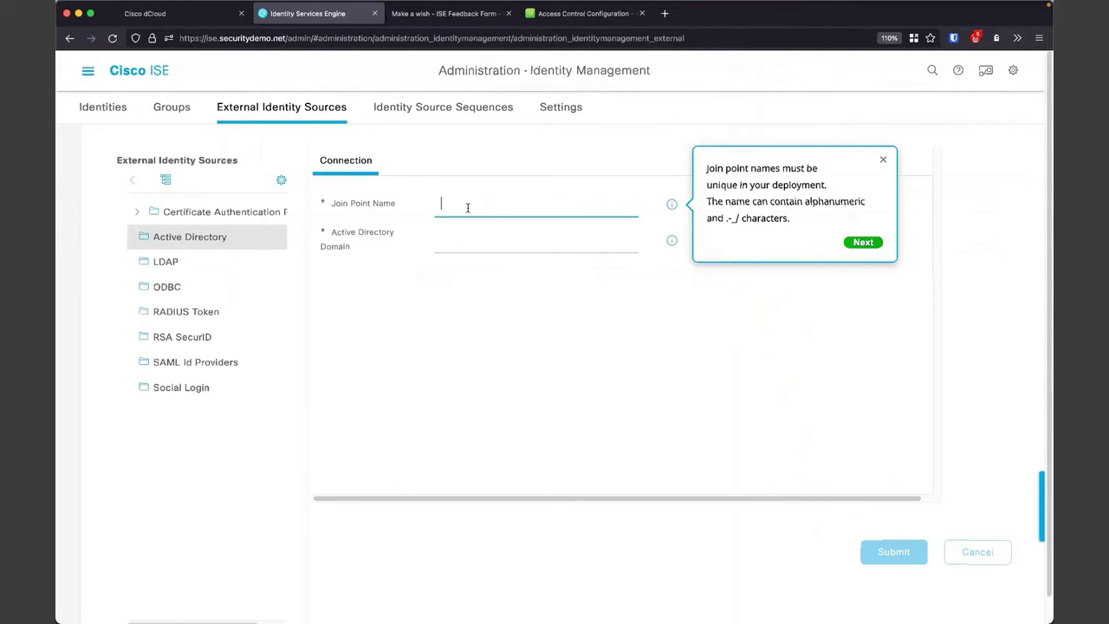
{"action": "type", "text": "dcl"}
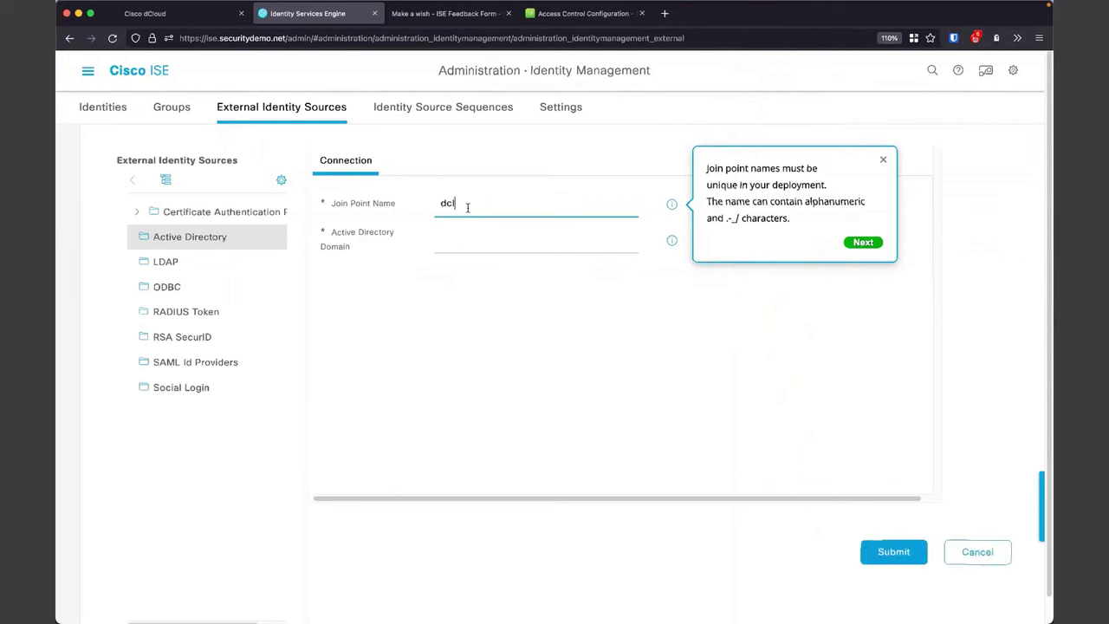
{"action": "type", "text": "oud.cisco.com"}
{"action": "key", "text": "super+a"}
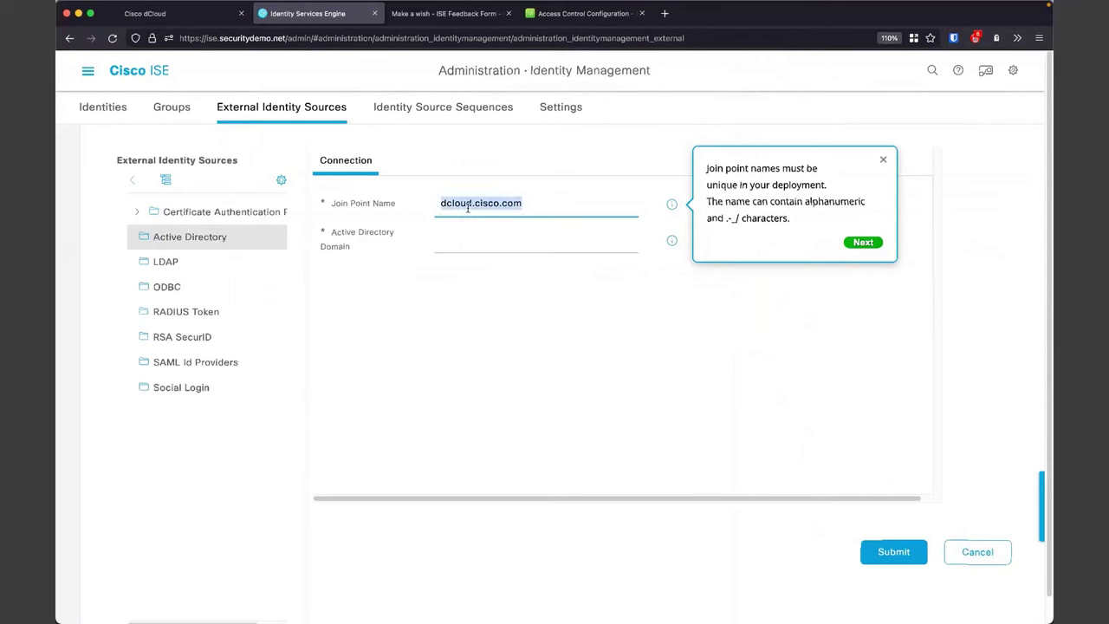
{"action": "key", "text": "super+c"}
{"action": "key", "text": "Tab"}
{"action": "key", "text": "super+v"}
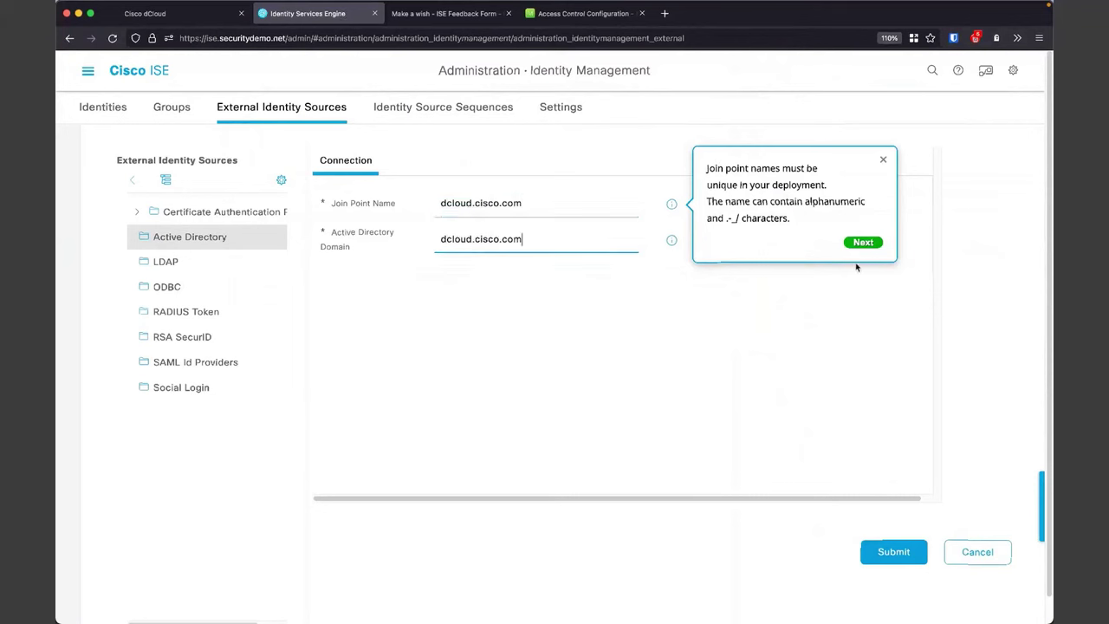
{"action": "left_click", "coordinate": [863, 241]}
{"action": "left_click", "coordinate": [636, 359]}
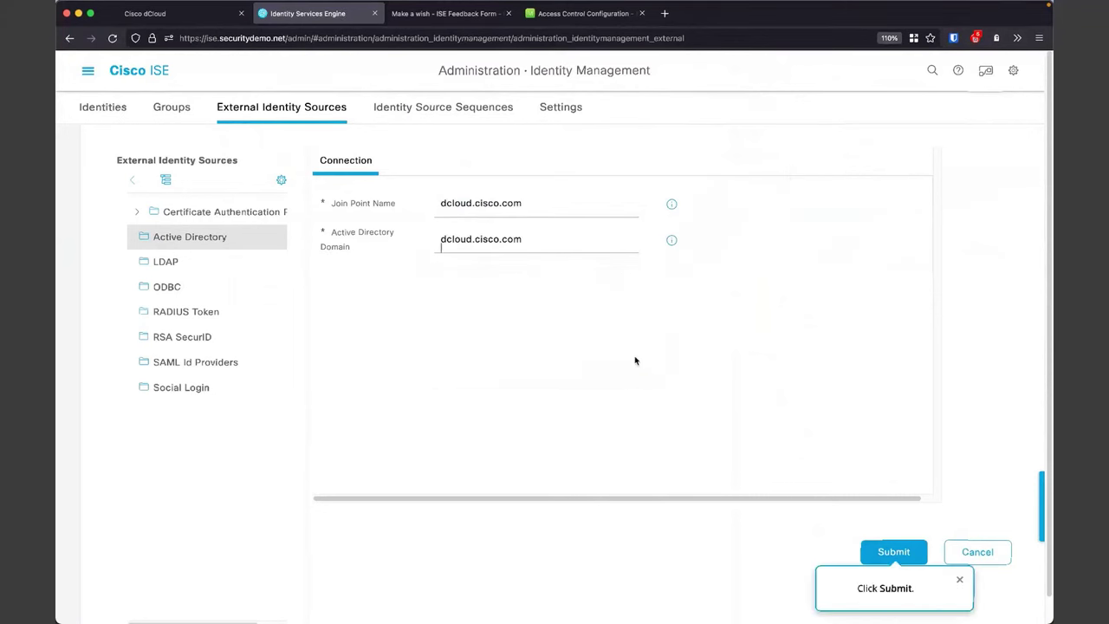
{"action": "left_click", "coordinate": [882, 552]}
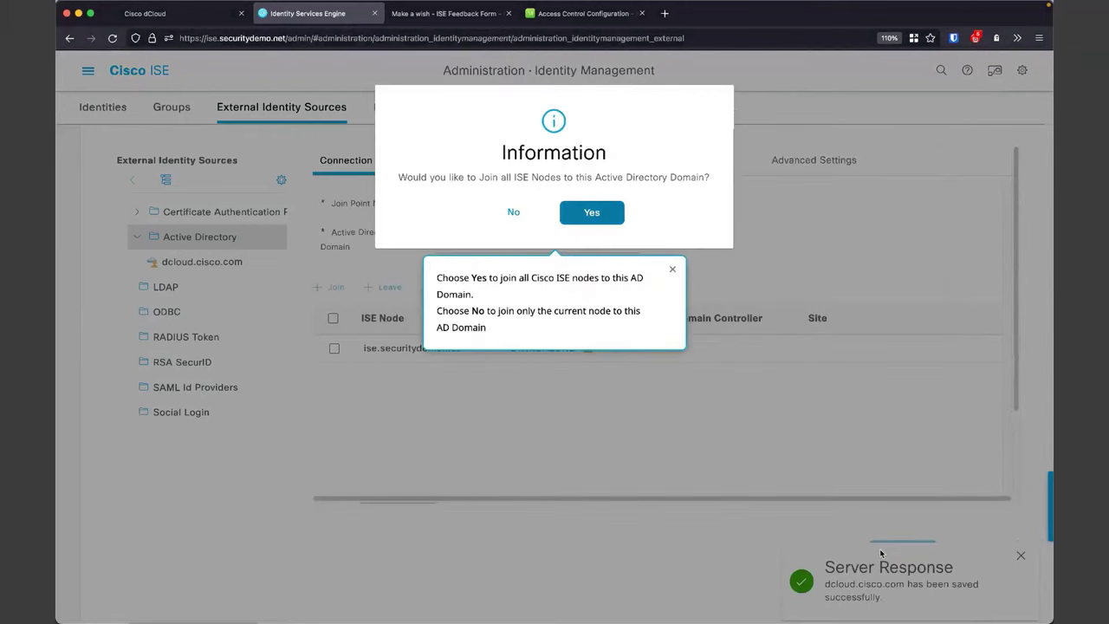
Step: Join all ISE nodes to dcloud.cisco.com using the domain administrator account and its password
{"action": "left_click", "coordinate": [592, 213]}
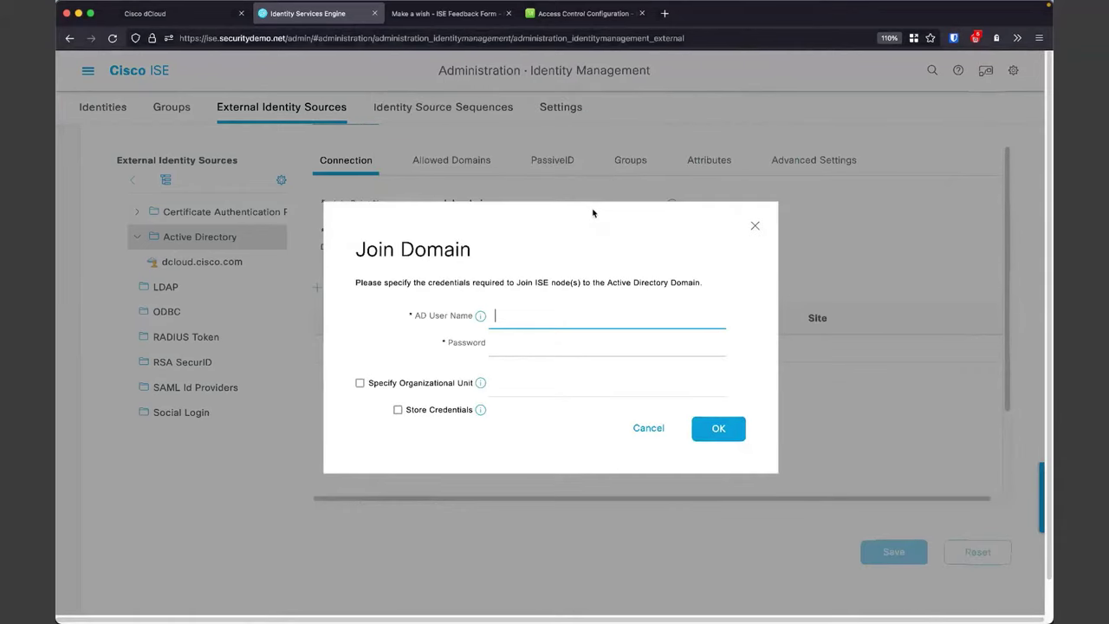
{"action": "left_click", "coordinate": [557, 322]}
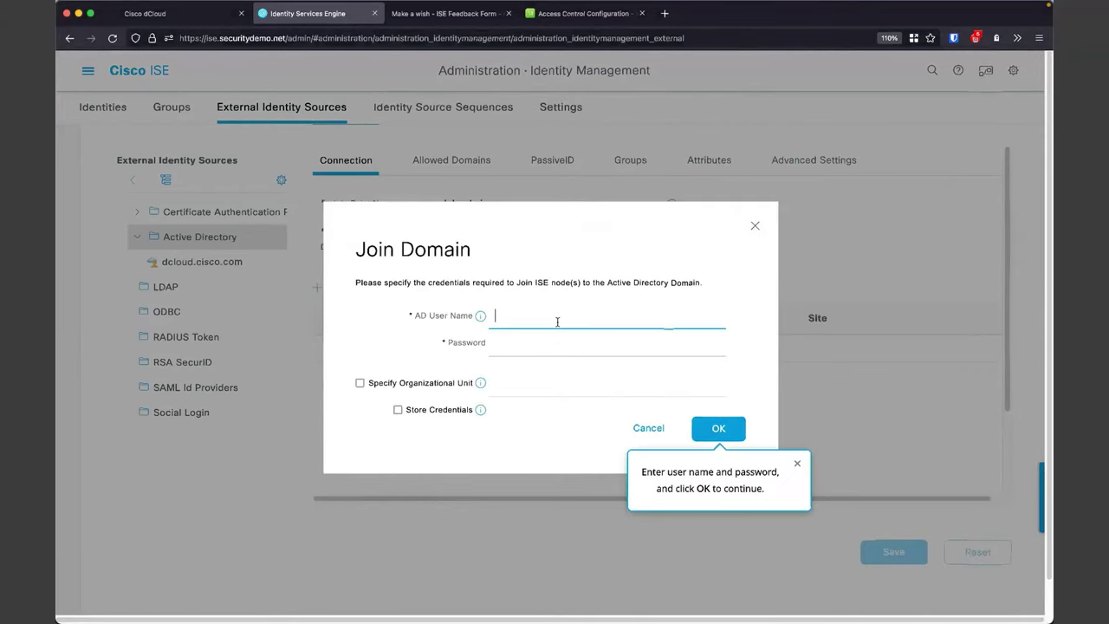
{"action": "type", "text": "administrator"}
{"action": "key", "text": "Tab"}
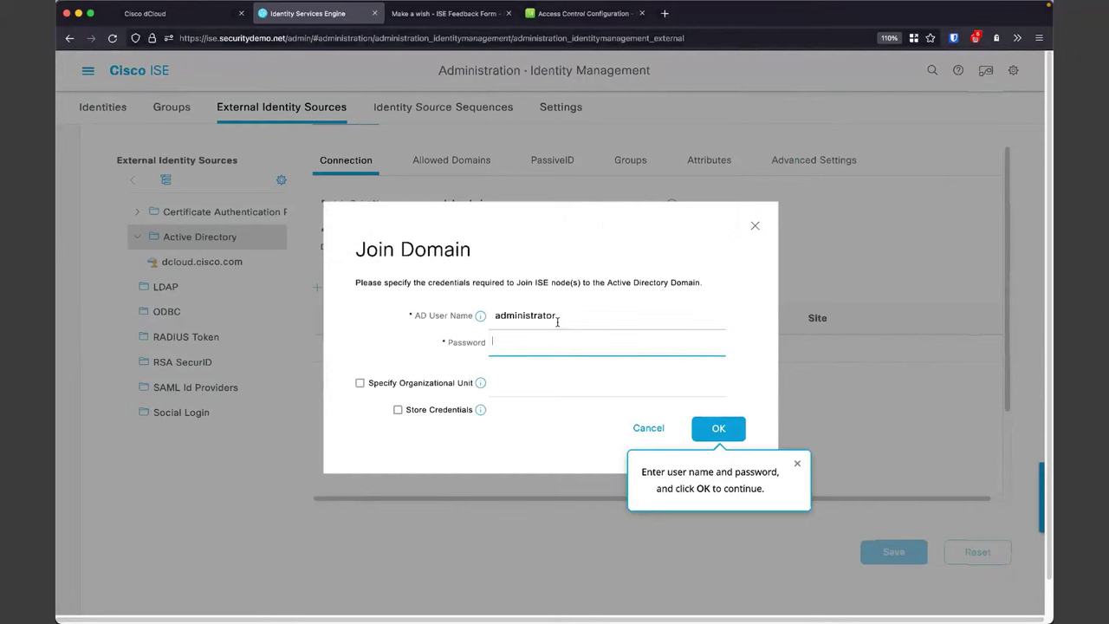
{"action": "type", "text": "**********"}
{"action": "left_click", "coordinate": [718, 431]}
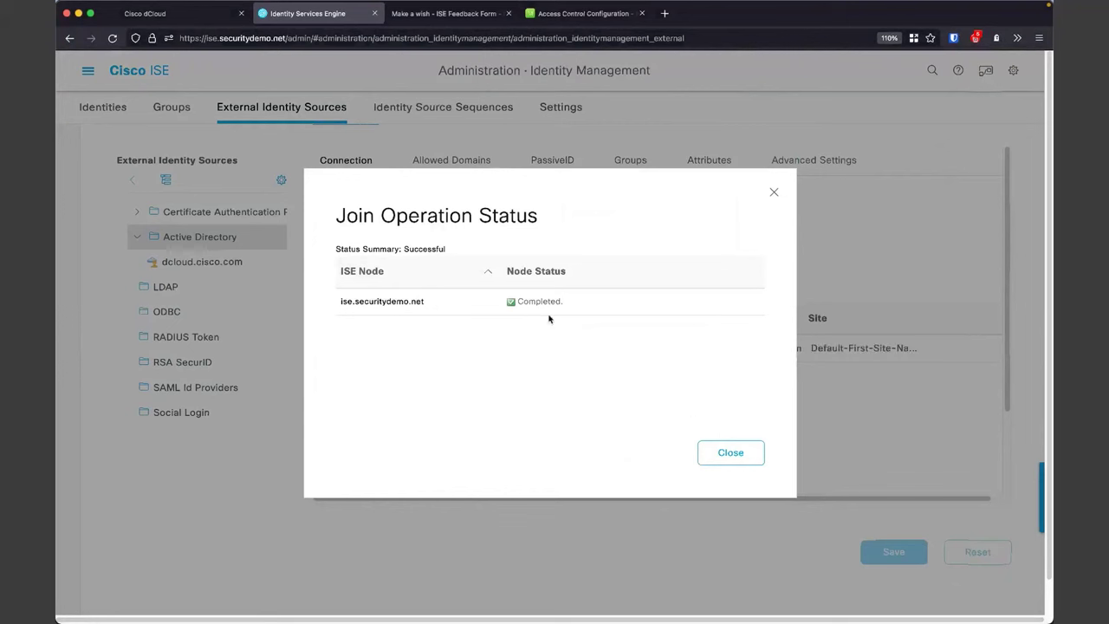
Step: Dismiss the join status report and success message, then bring up the help panel
{"action": "left_click", "coordinate": [721, 454]}
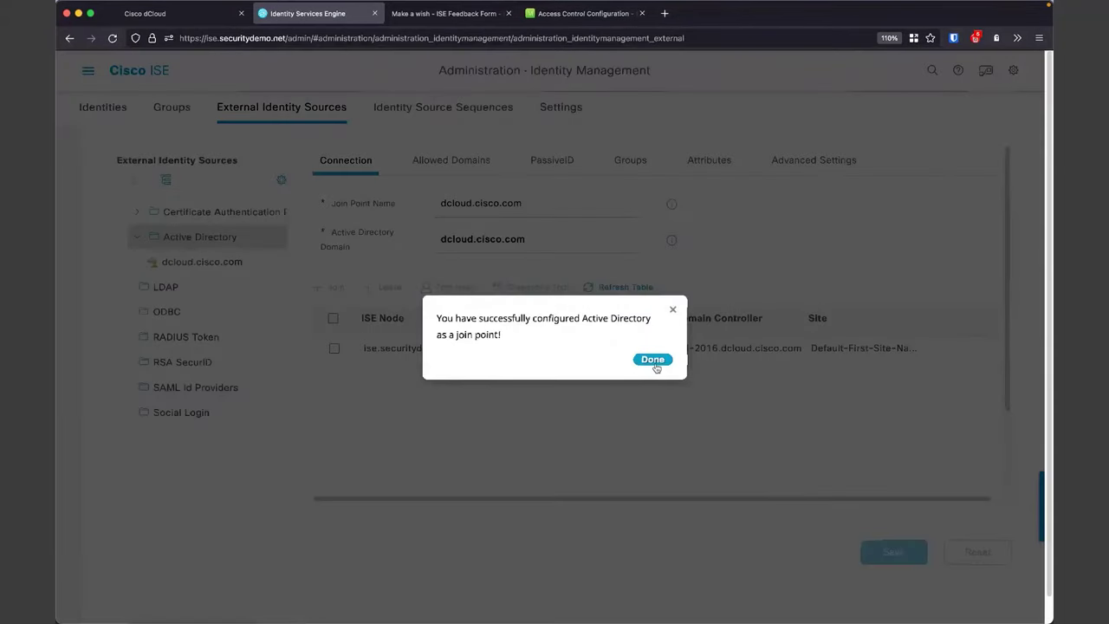
{"action": "left_click", "coordinate": [655, 363]}
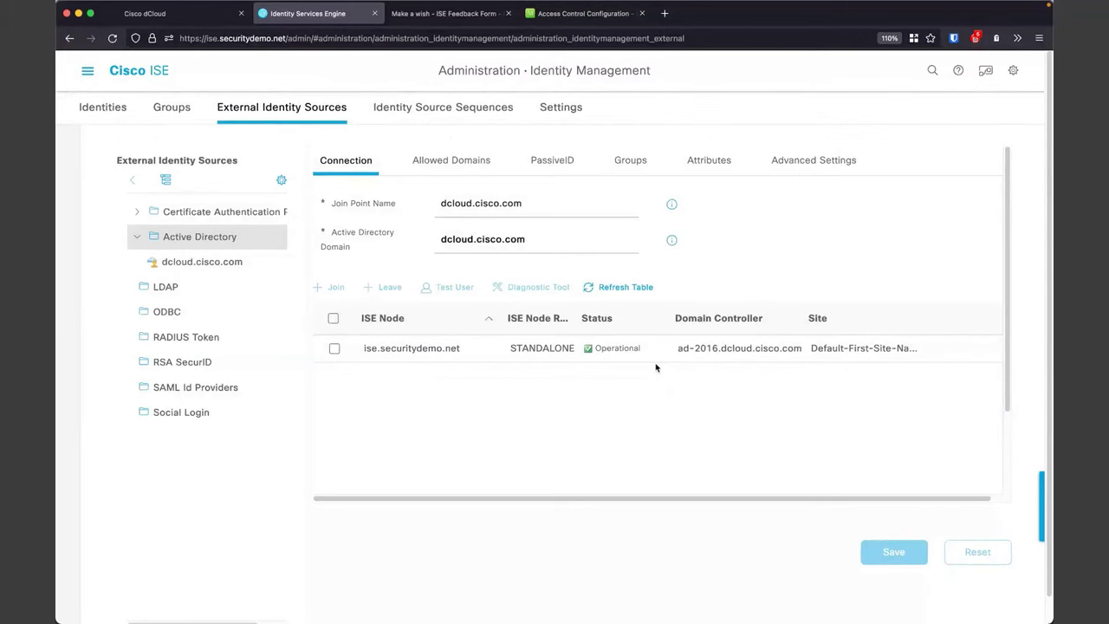
{"action": "left_click", "coordinate": [958, 72]}
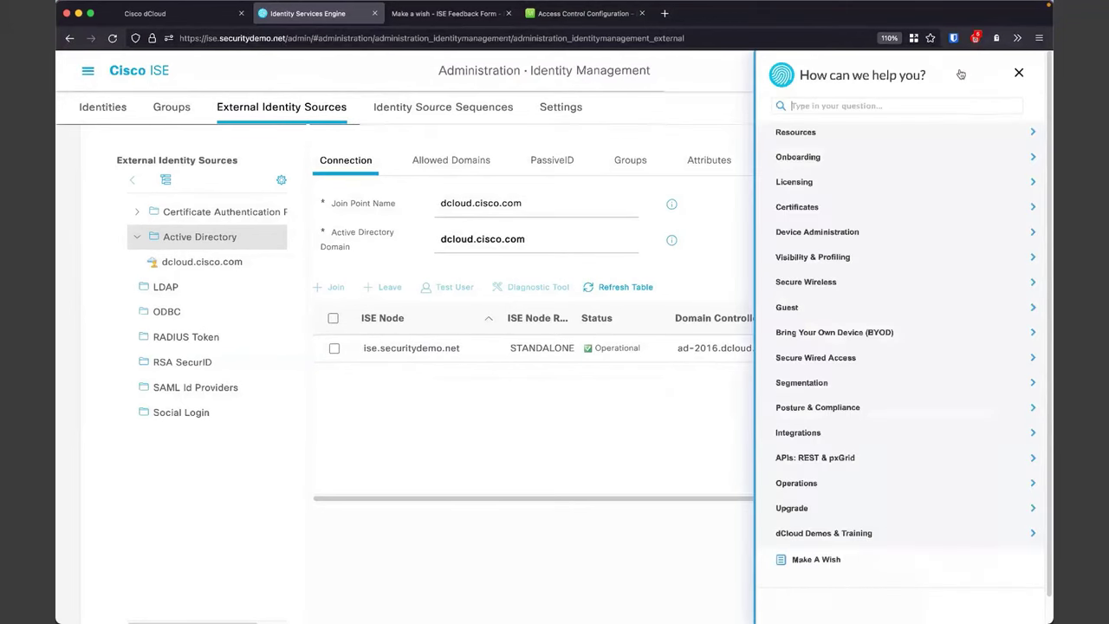
Step: Close the help panel and view the dcloud.cisco.com join point's empty Groups tab
{"action": "left_click", "coordinate": [817, 161]}
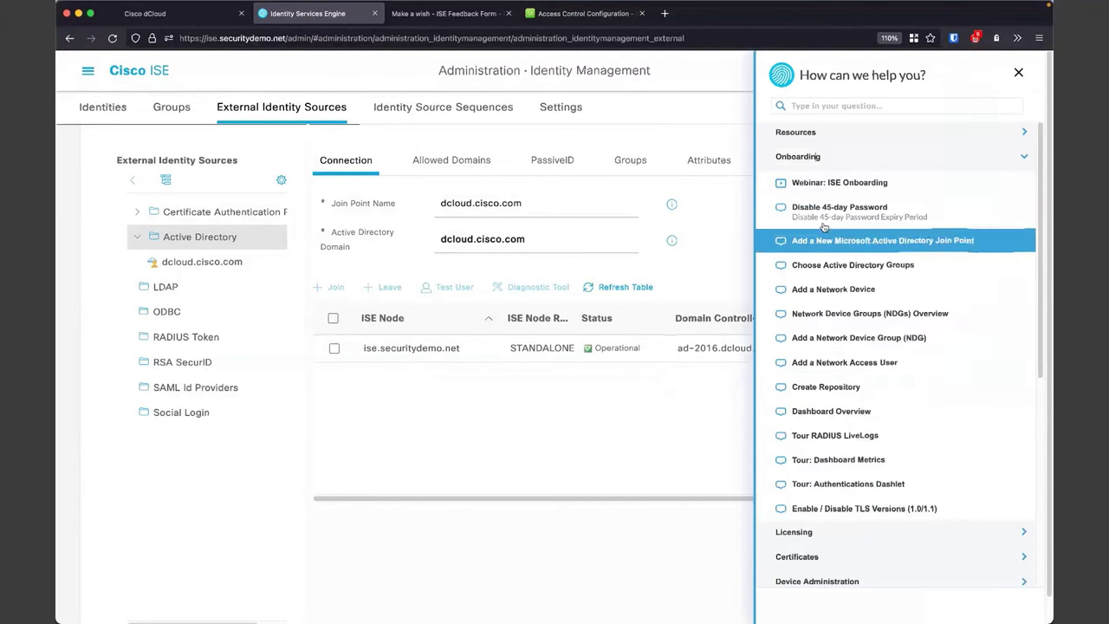
{"action": "left_click", "coordinate": [1017, 74]}
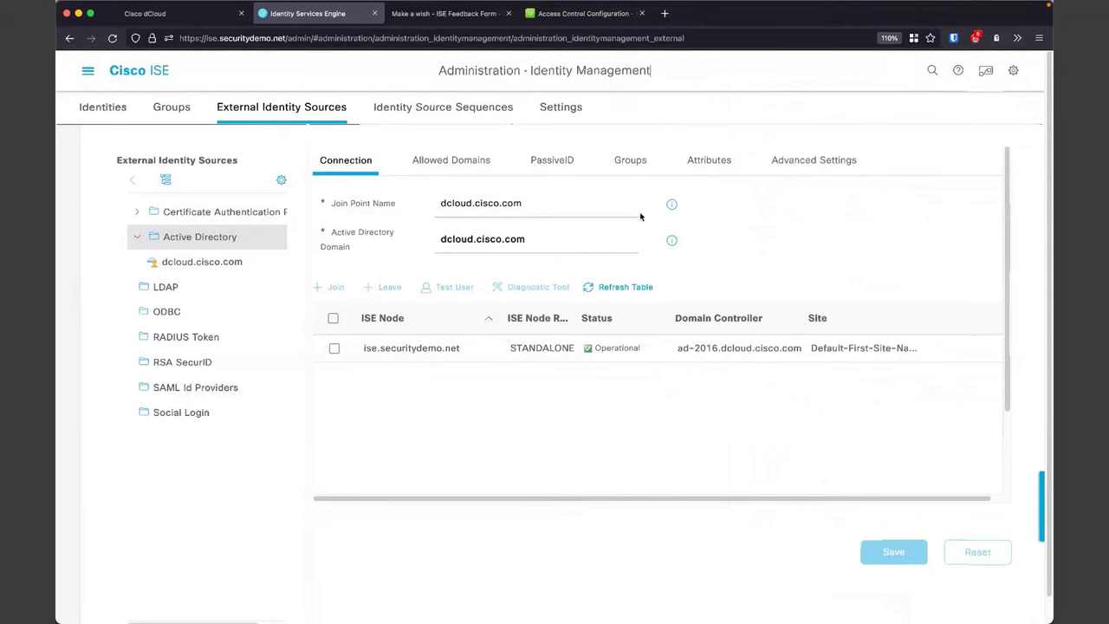
{"action": "left_click", "coordinate": [630, 162]}
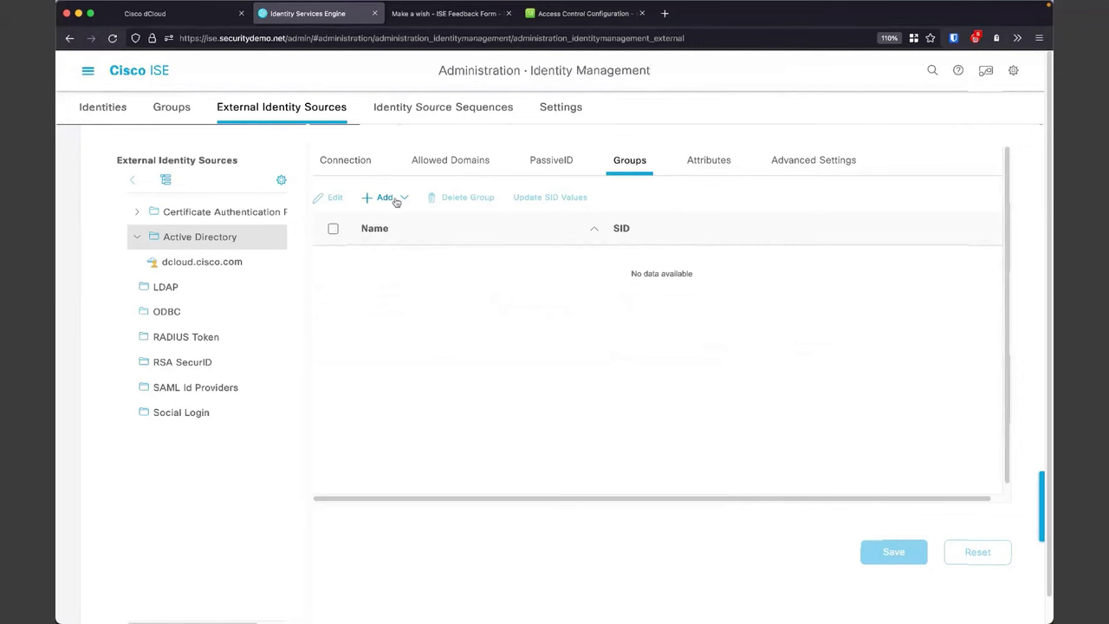
Step: Retrieve the list of directory groups available to the join point
{"action": "left_click", "coordinate": [396, 199]}
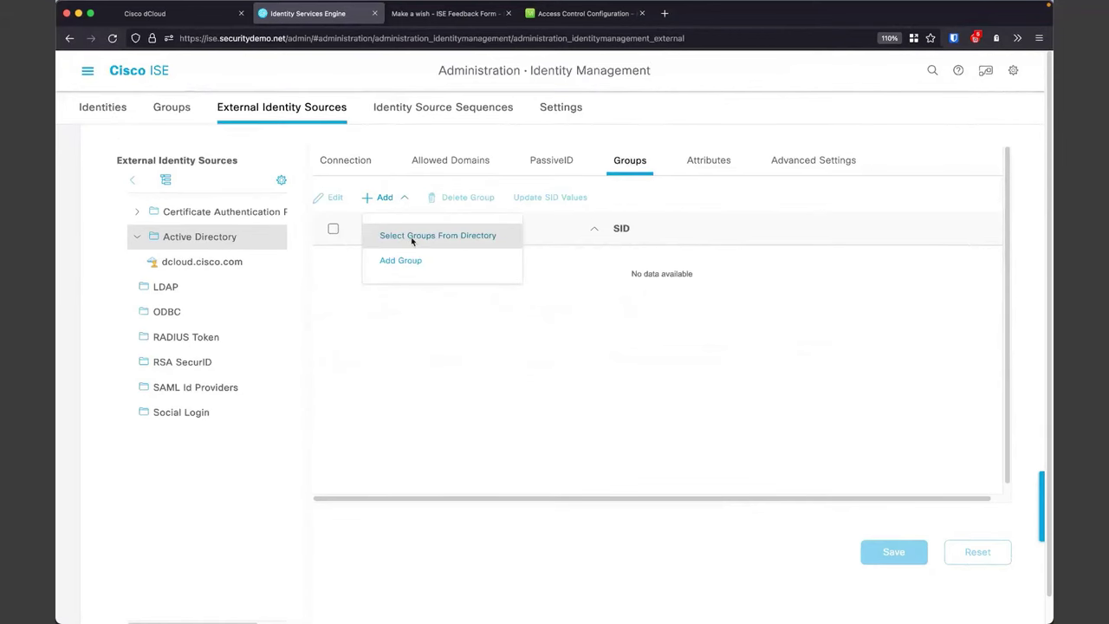
{"action": "left_click", "coordinate": [413, 237]}
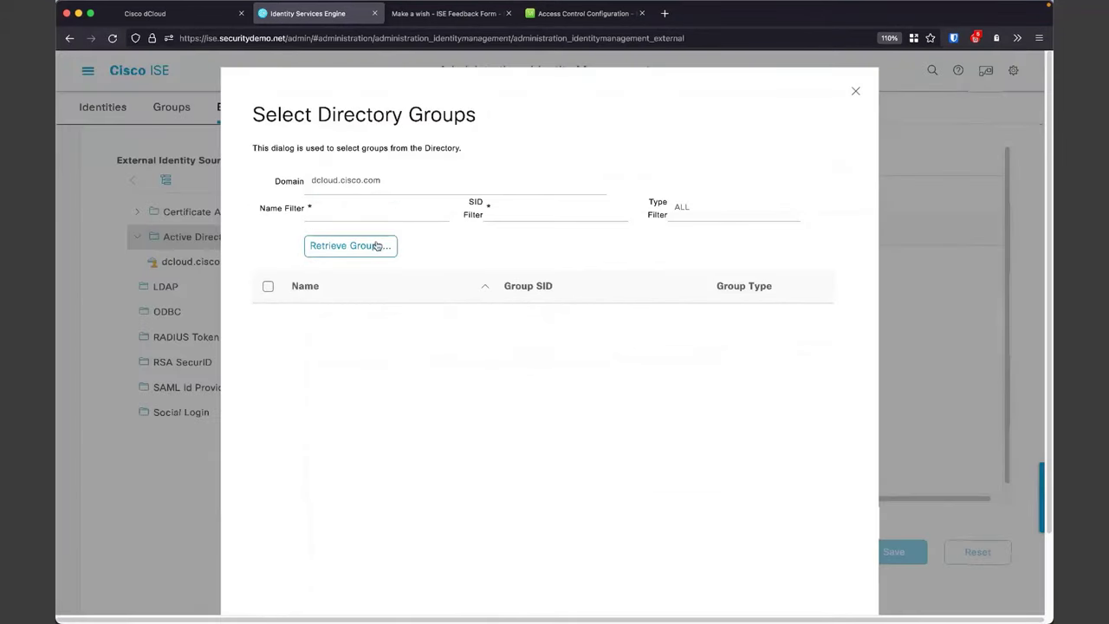
{"action": "left_click", "coordinate": [377, 246]}
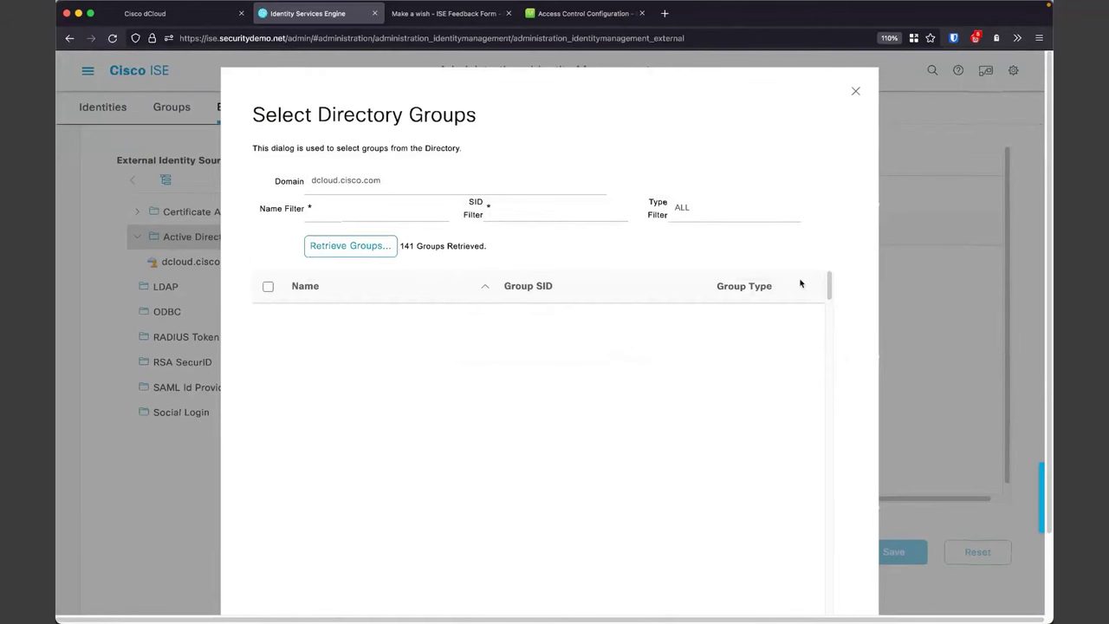
{"action": "scroll", "coordinate": [830, 322], "scroll_direction": "down", "scroll_amount": 2}
{"action": "scroll", "coordinate": [830, 322], "scroll_direction": "down", "scroll_amount": 10}
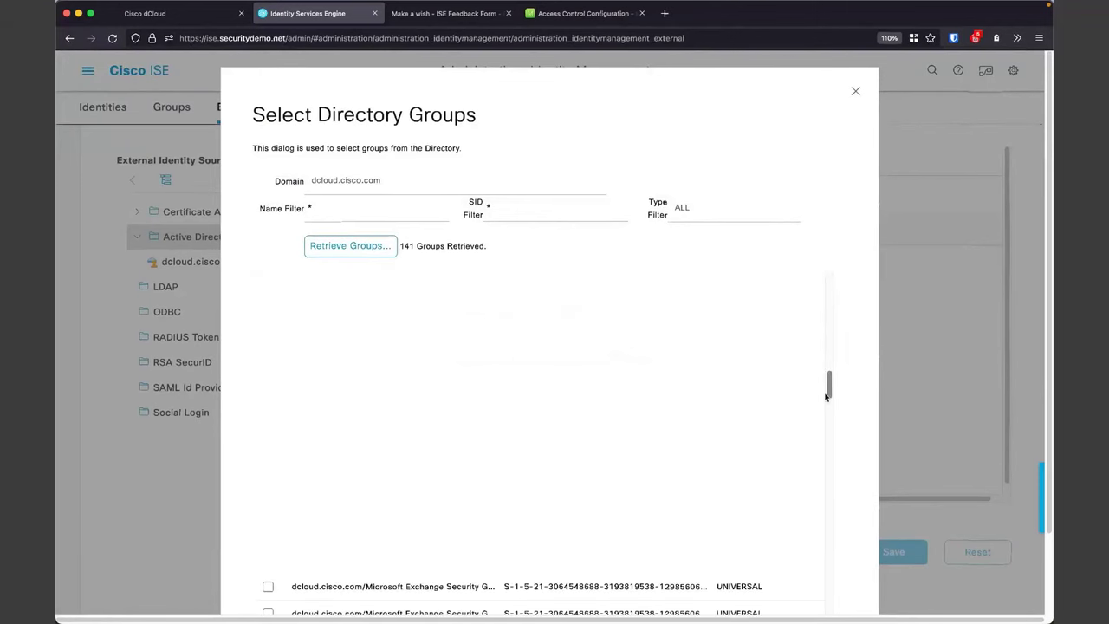
{"action": "mouse_move", "coordinate": [821, 433]}
{"action": "left_mouse_down"}
{"action": "mouse_move", "coordinate": [817, 495]}
{"action": "mouse_move", "coordinate": [825, 423]}
{"action": "mouse_move", "coordinate": [825, 465]}
{"action": "left_mouse_up"}
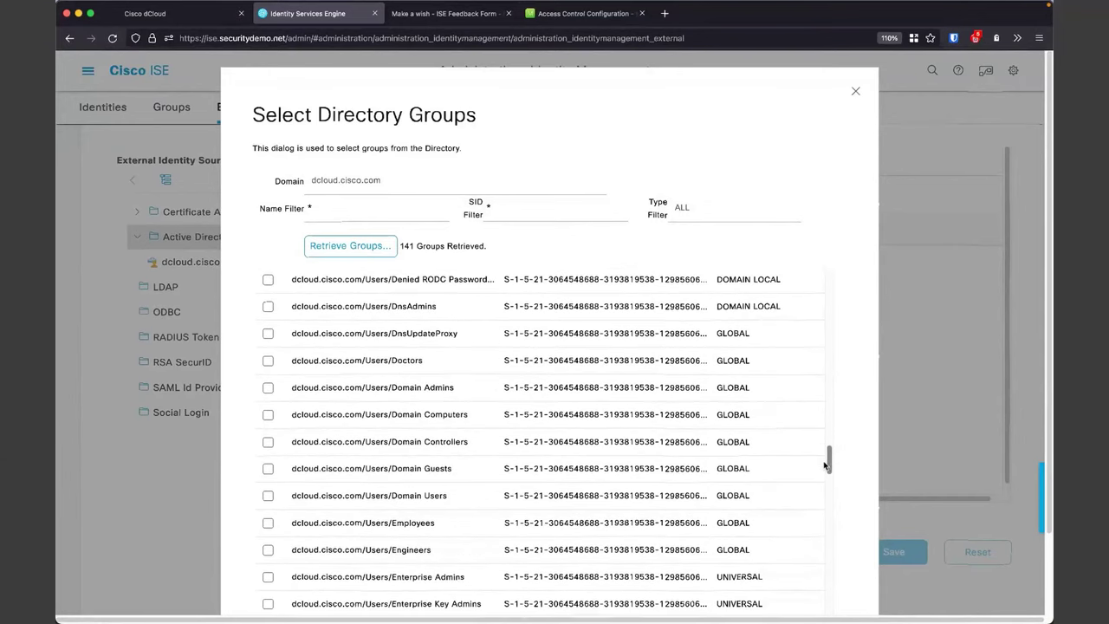
Step: Add Domain Admins, Domain Computers, Domain Users and Employees to the join point's groups
{"action": "left_click", "coordinate": [269, 390]}
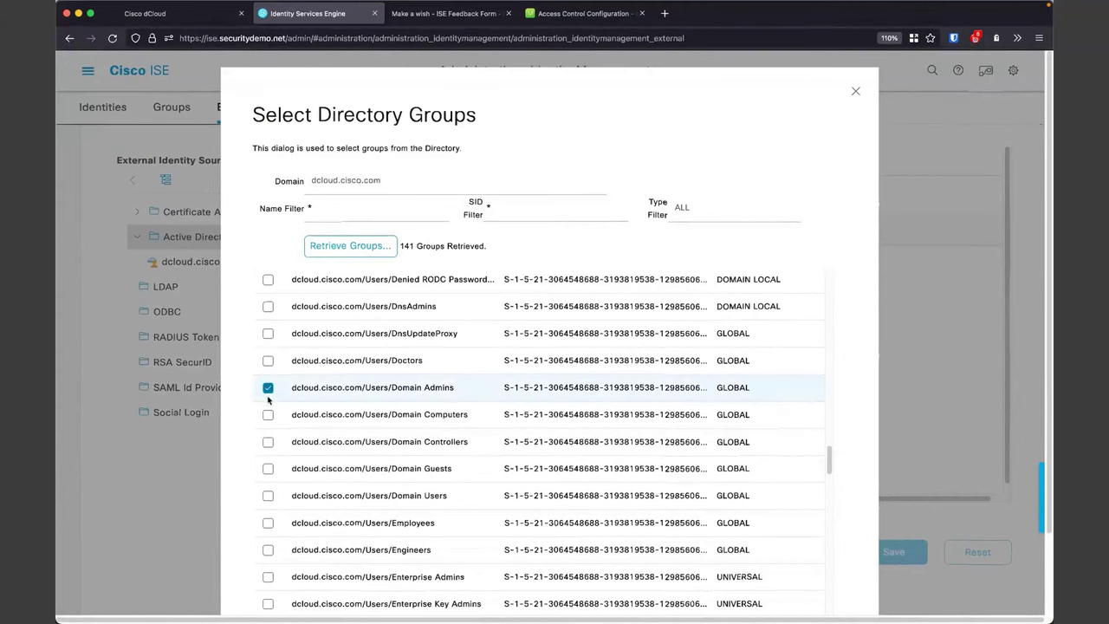
{"action": "left_click", "coordinate": [268, 415]}
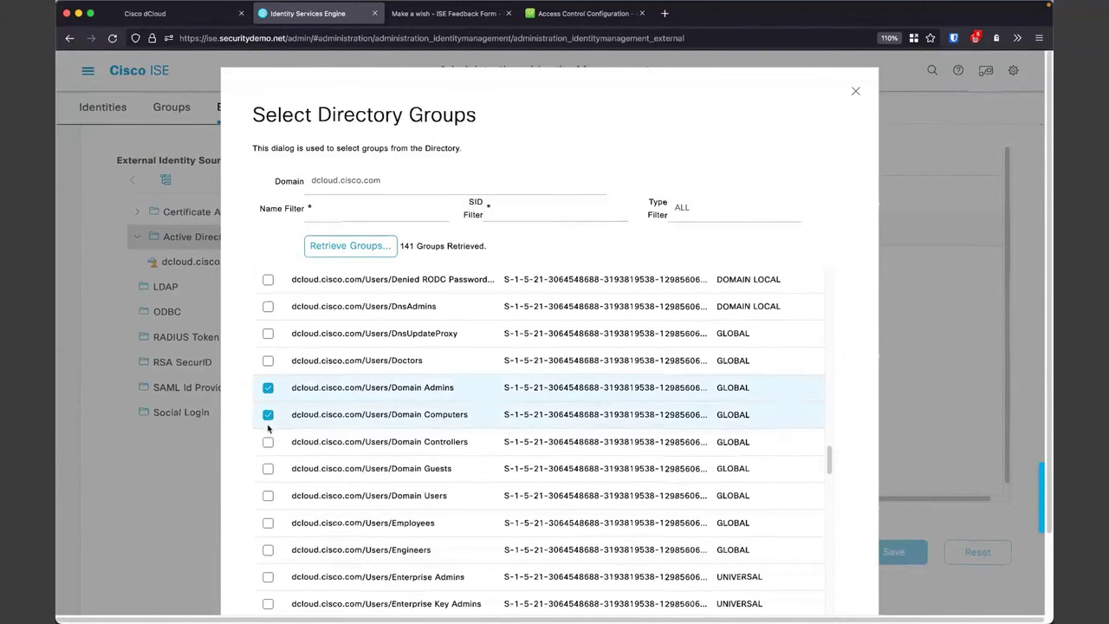
{"action": "left_click", "coordinate": [268, 495]}
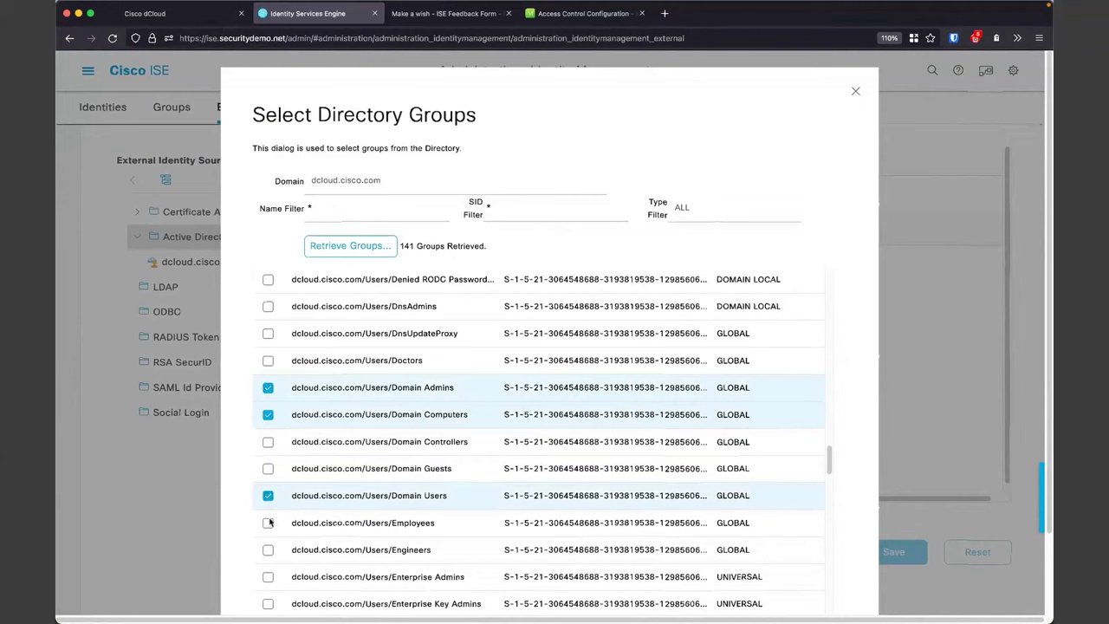
{"action": "left_click", "coordinate": [268, 523]}
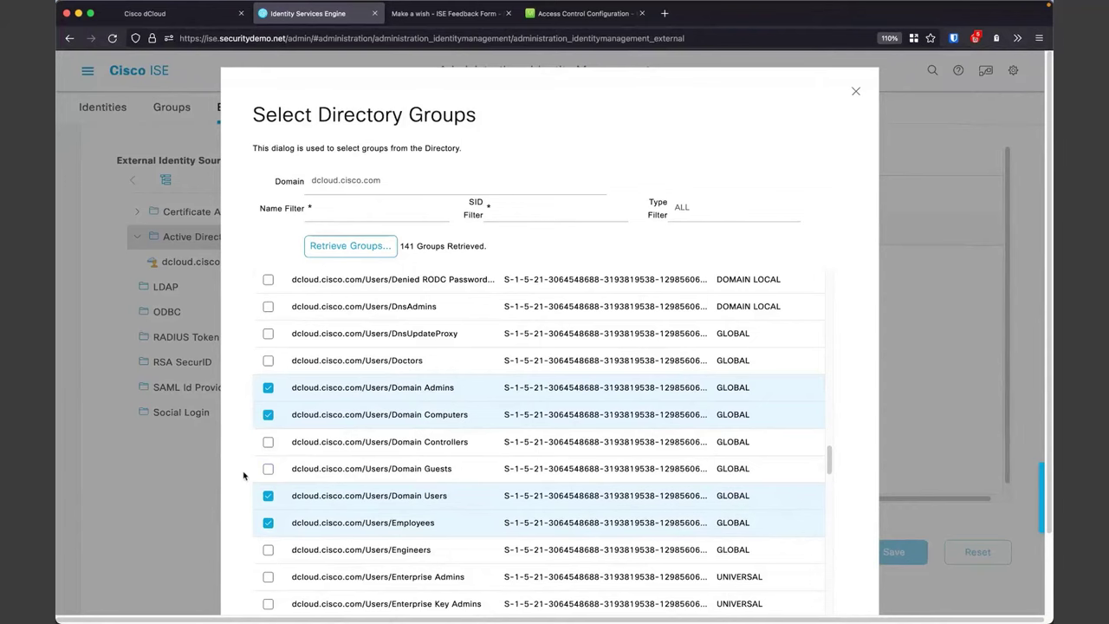
{"action": "scroll", "coordinate": [853, 571], "scroll_direction": "down", "scroll_amount": 2}
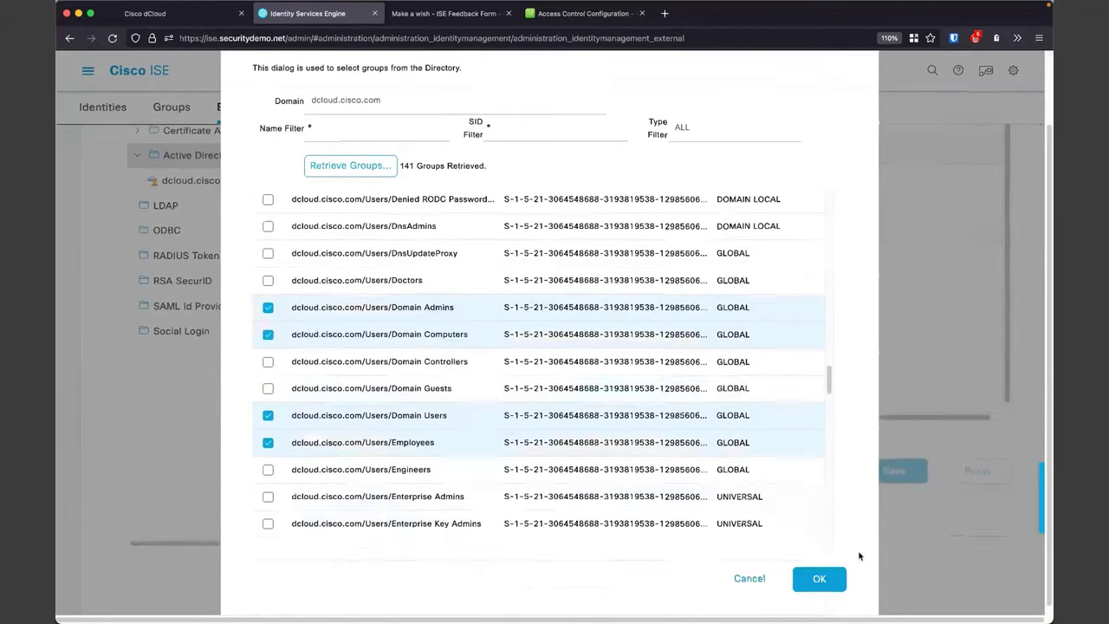
{"action": "left_click", "coordinate": [819, 578]}
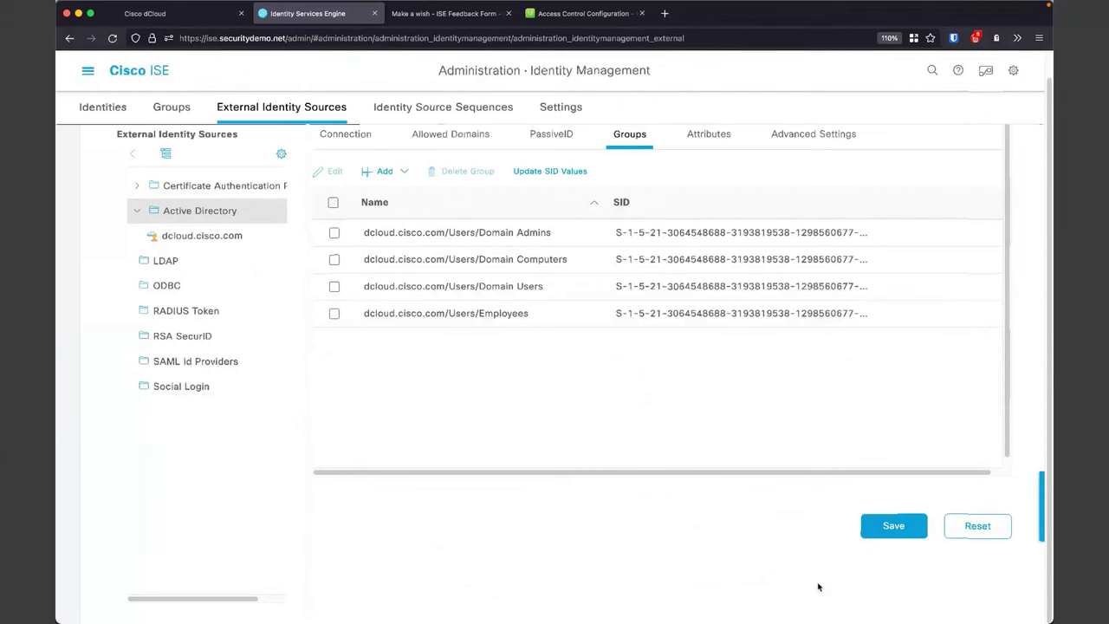
{"action": "scroll", "coordinate": [438, 270], "scroll_direction": "up", "scroll_amount": 1}
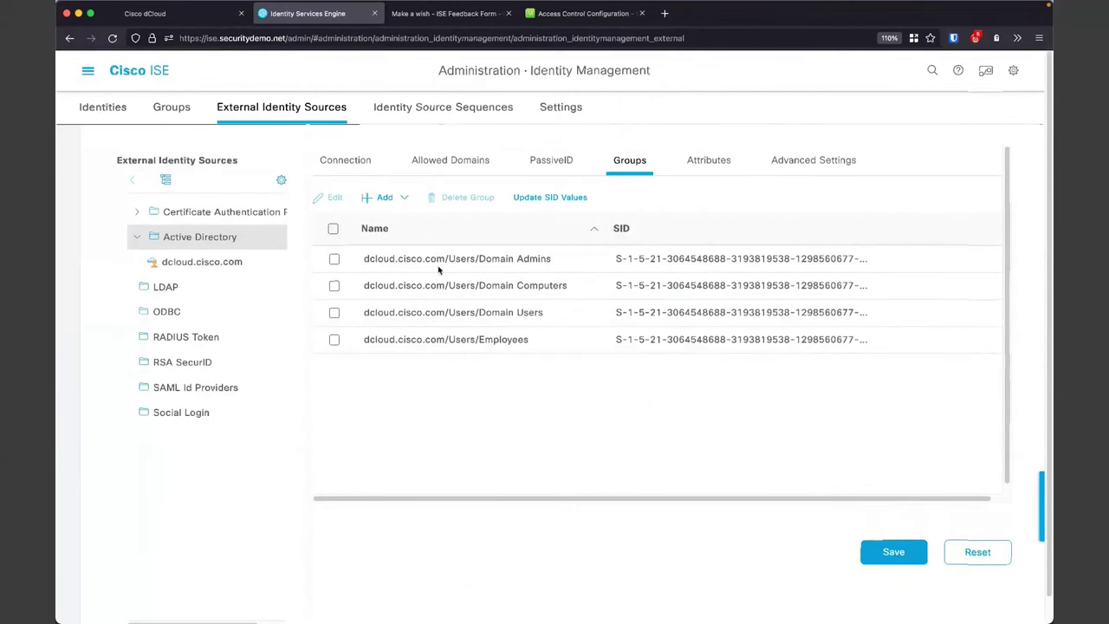
Step: Retrieve directory groups filtered by ISE* and add all 15 matches to the join point
{"action": "left_click", "coordinate": [390, 198]}
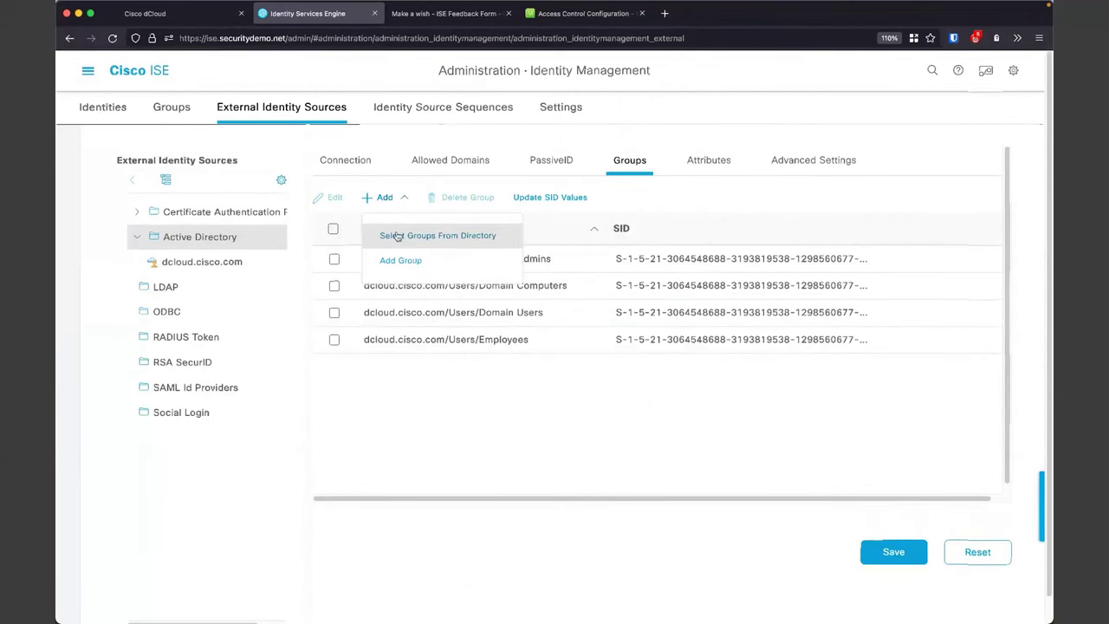
{"action": "left_click", "coordinate": [395, 235]}
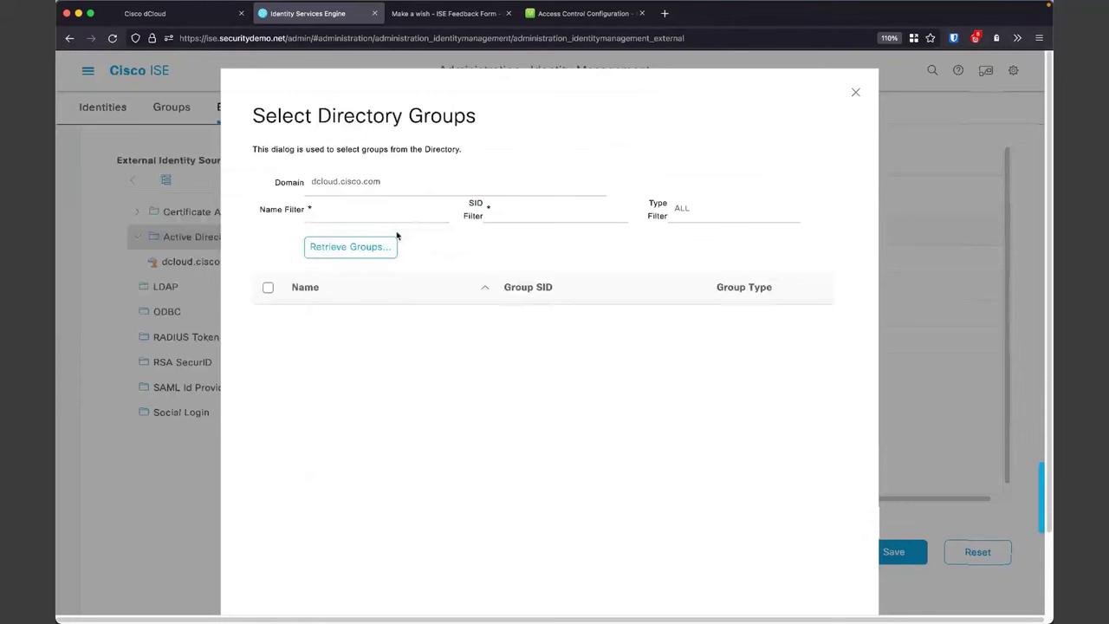
{"action": "left_click", "coordinate": [313, 211]}
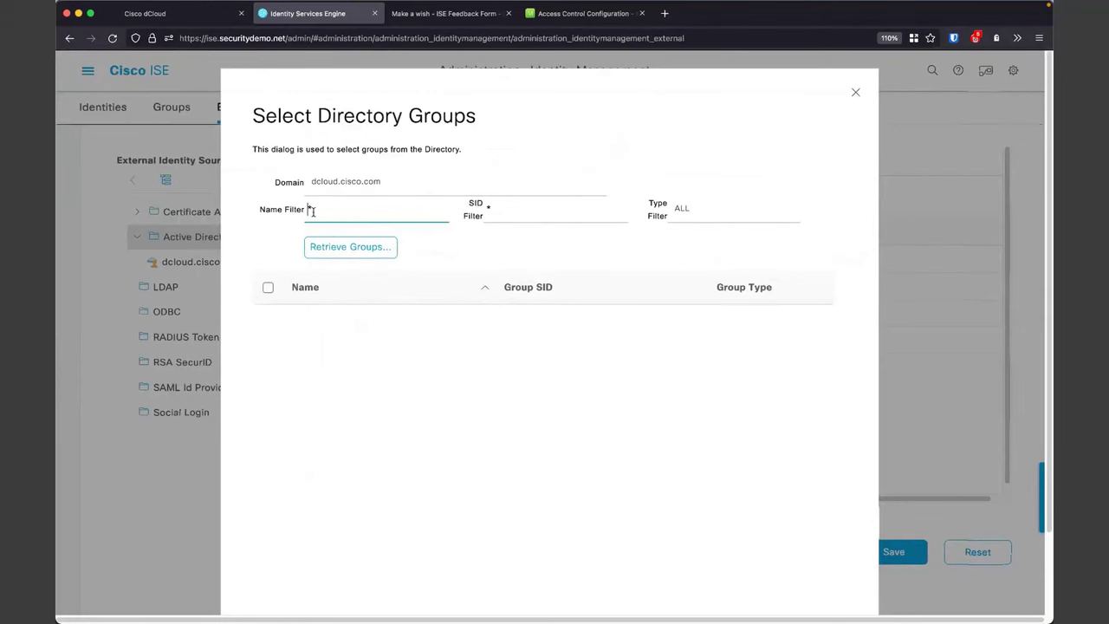
{"action": "type", "text": "ISE*"}
{"action": "left_click", "coordinate": [334, 249]}
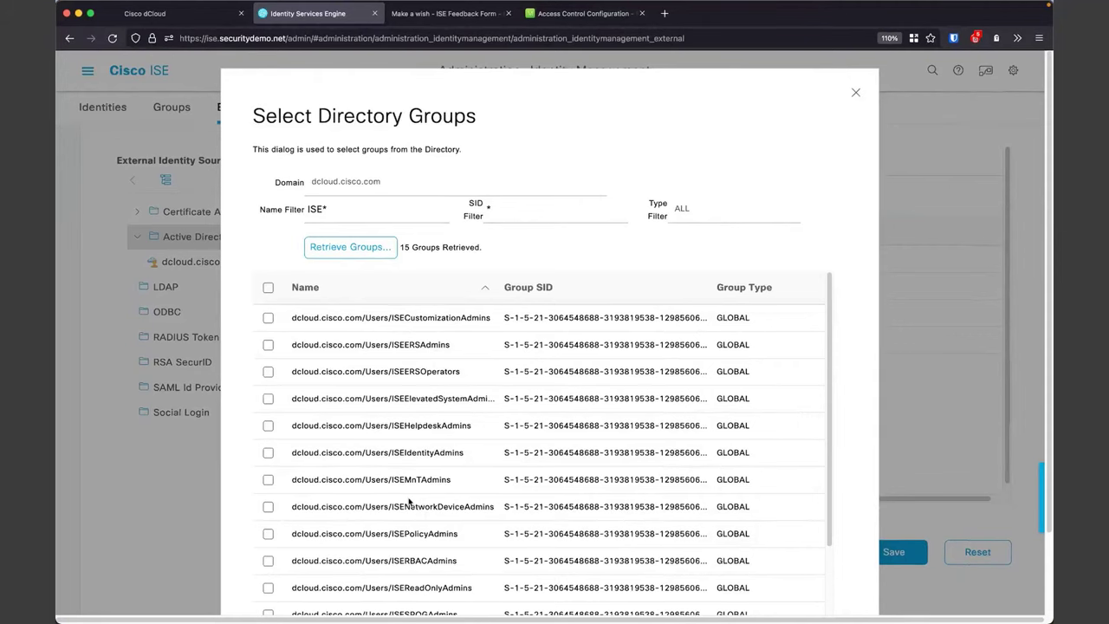
{"action": "left_click", "coordinate": [269, 289]}
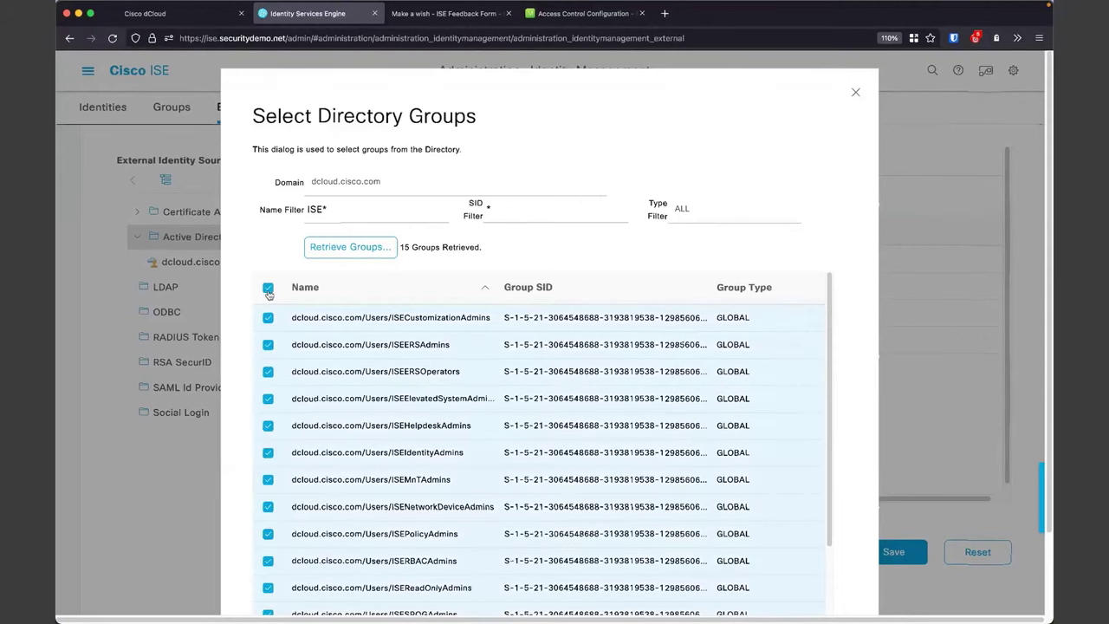
{"action": "scroll", "coordinate": [851, 424], "scroll_direction": "down", "scroll_amount": 2}
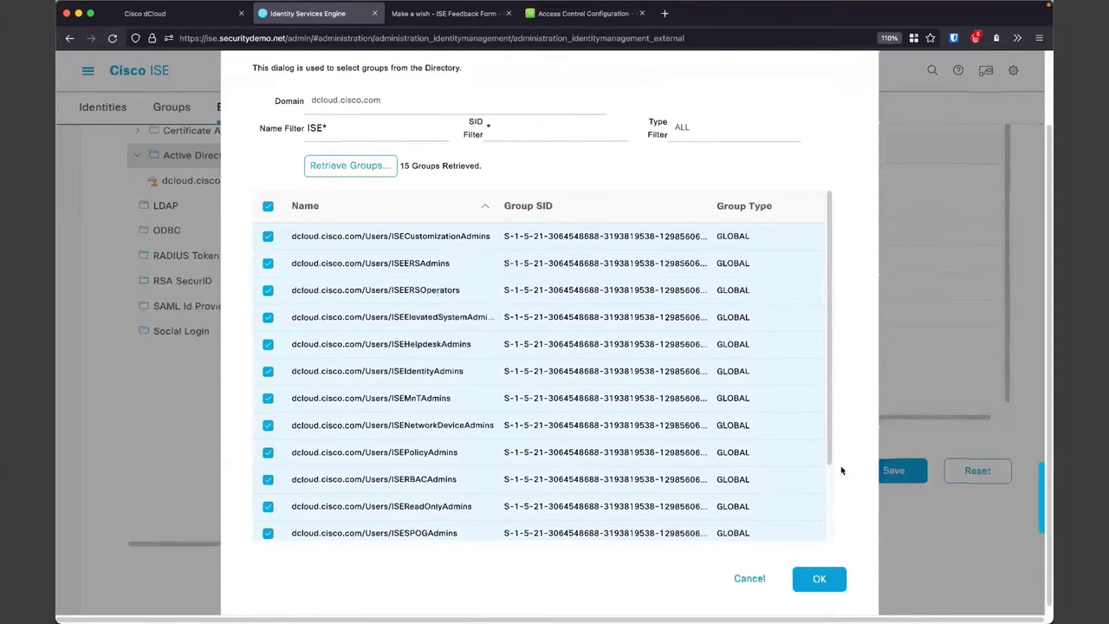
{"action": "left_click", "coordinate": [814, 581]}
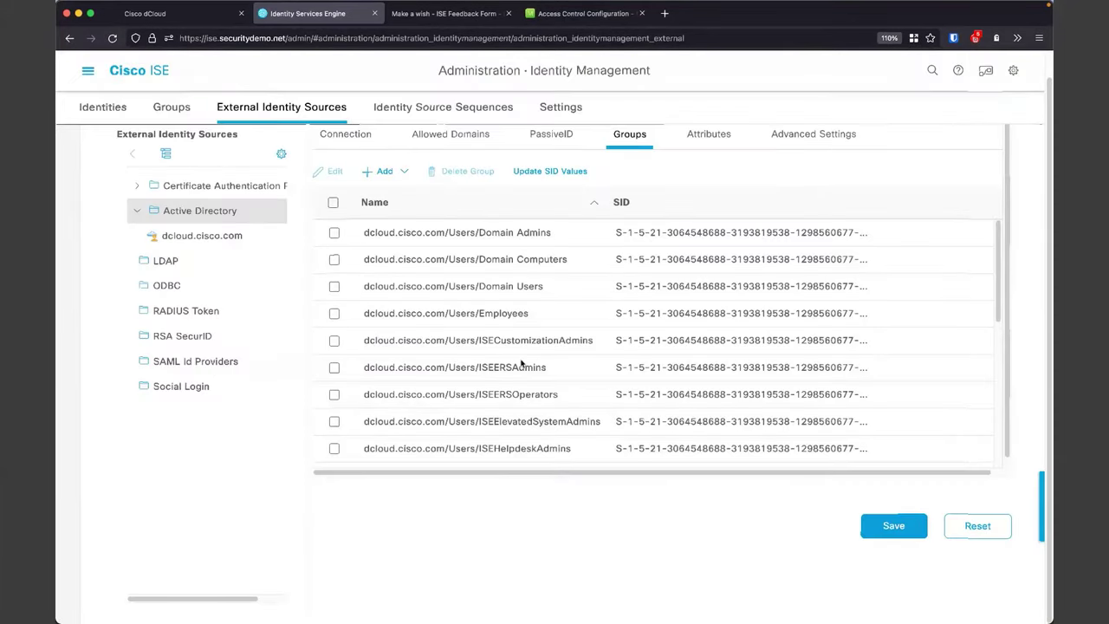
Step: Save the join point with its updated groups list
{"action": "left_click", "coordinate": [866, 528]}
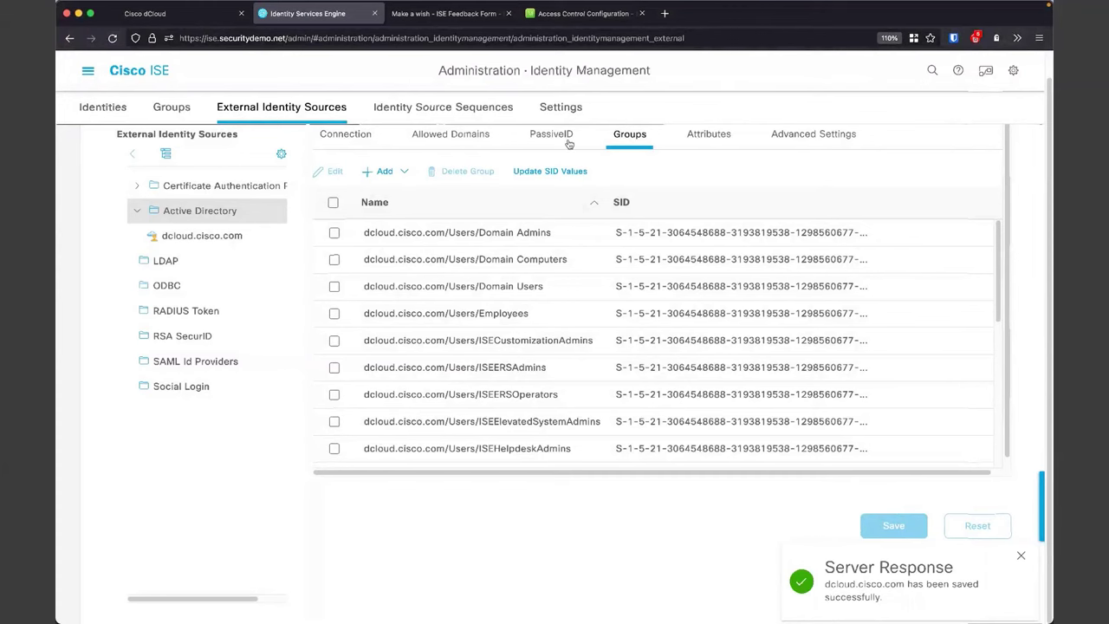
{"action": "scroll", "coordinate": [383, 259], "scroll_direction": "up", "scroll_amount": 1}
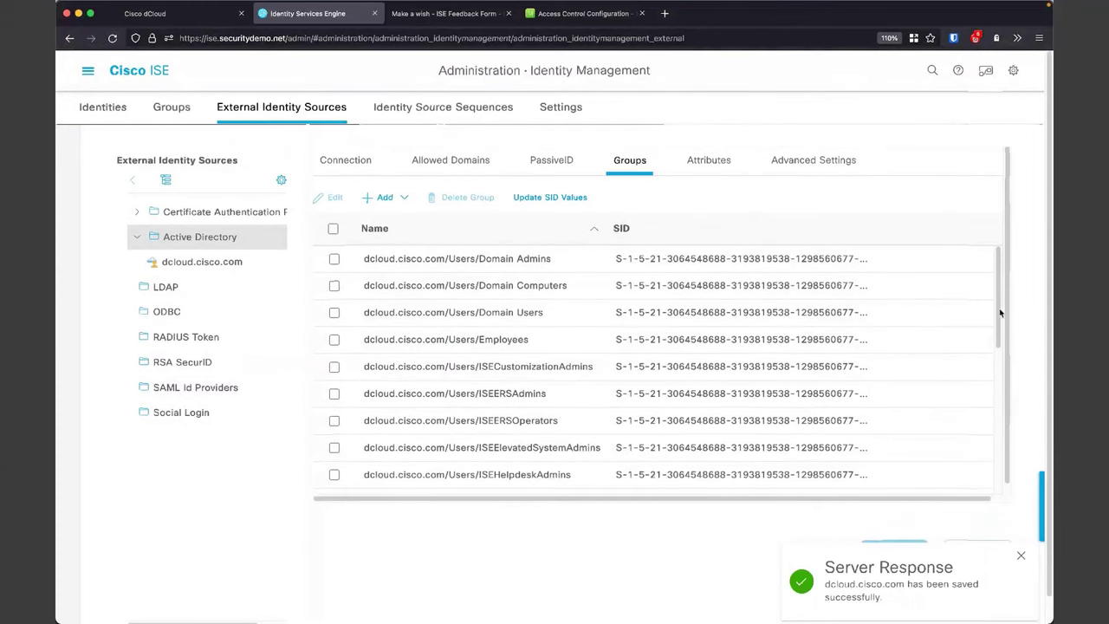
{"action": "left_click_drag", "start_coordinate": [998, 298], "coordinate": [996, 451]}
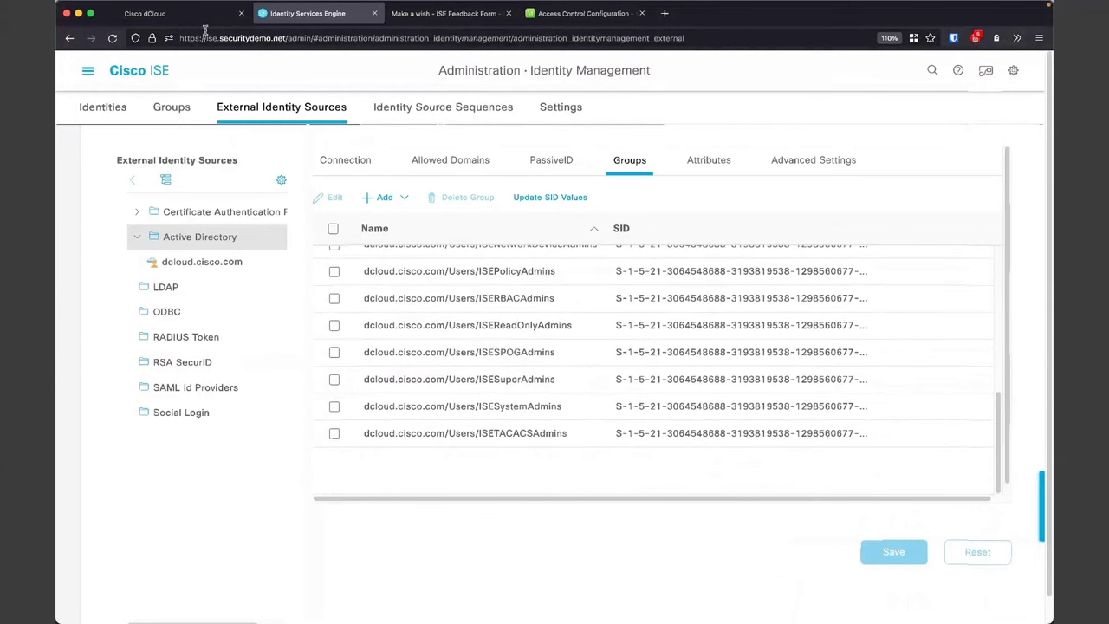
Step: Go to Administration > System > Admin Access authentication method settings
{"action": "left_click", "coordinate": [88, 70]}
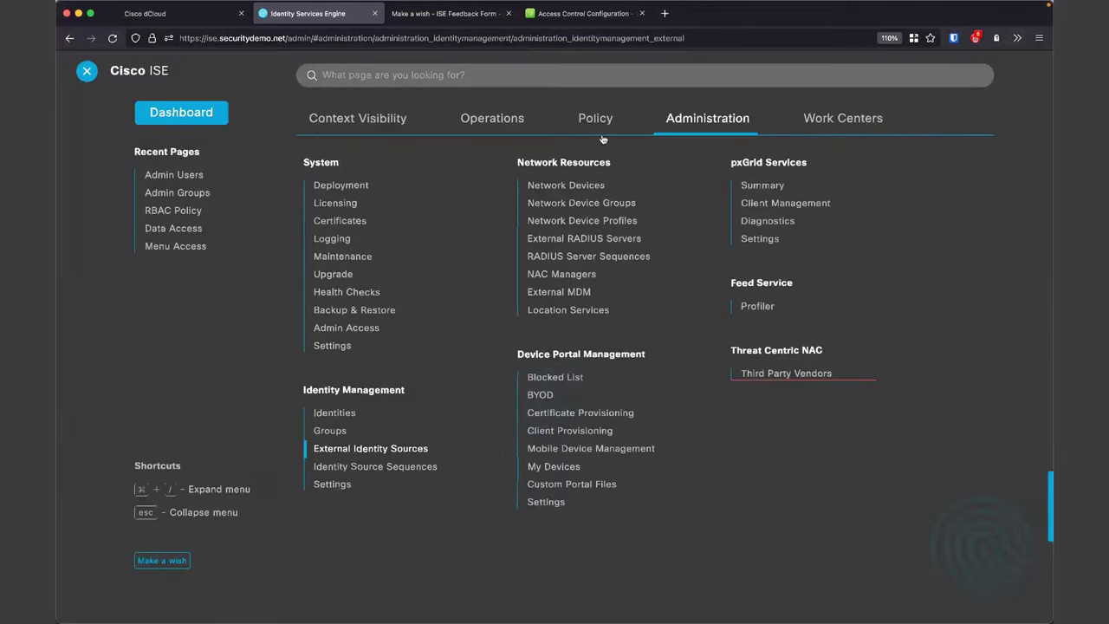
{"action": "left_click", "coordinate": [331, 327]}
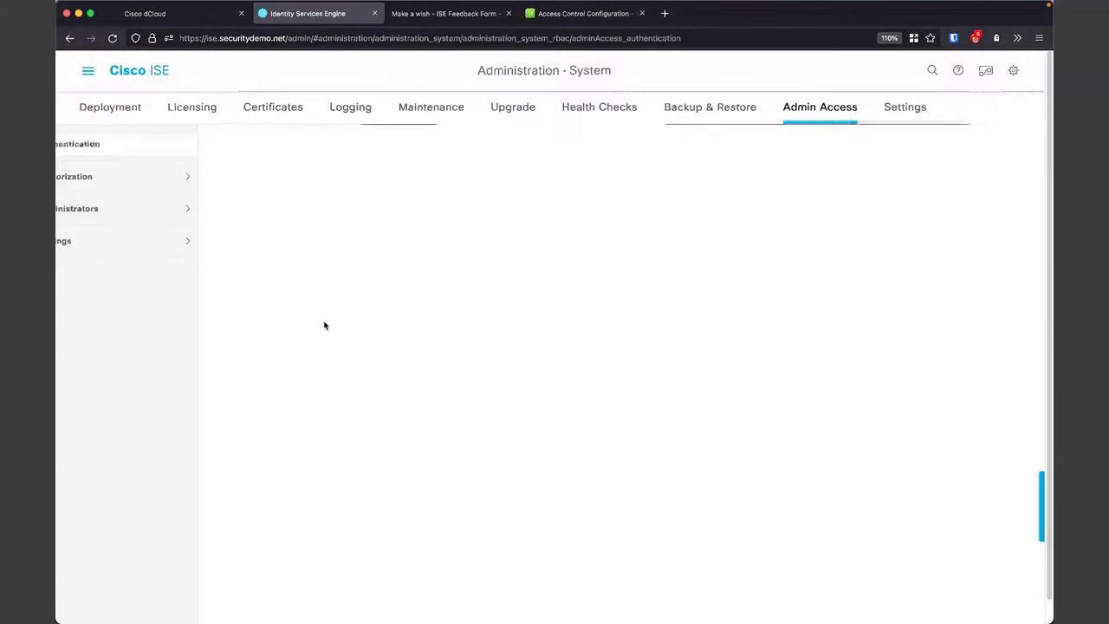
{"action": "left_click", "coordinate": [110, 211]}
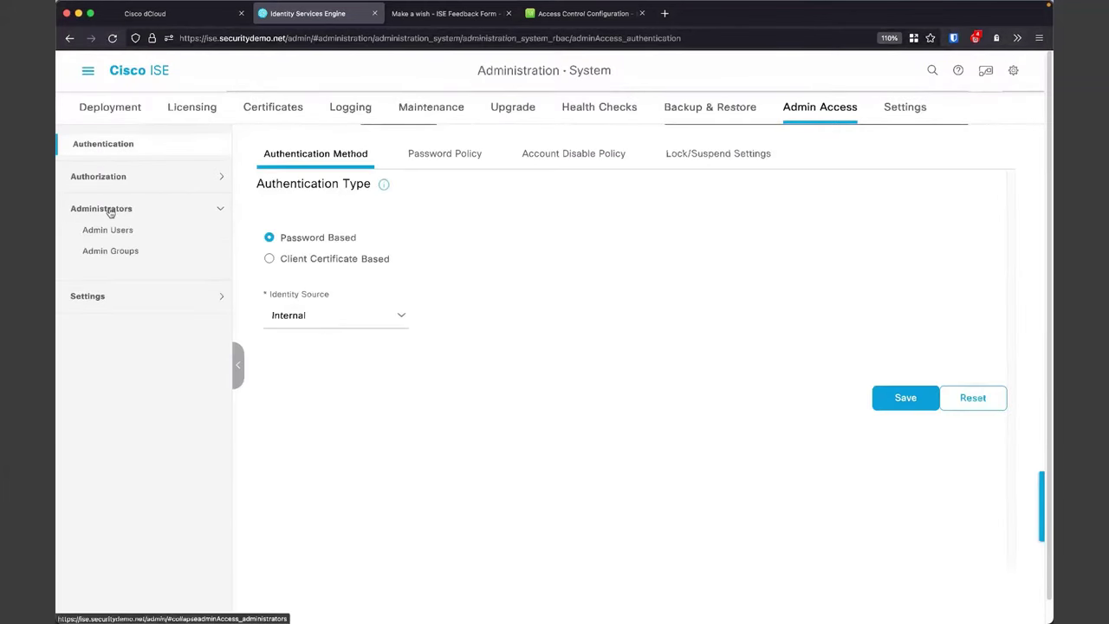
{"action": "left_click", "coordinate": [108, 253]}
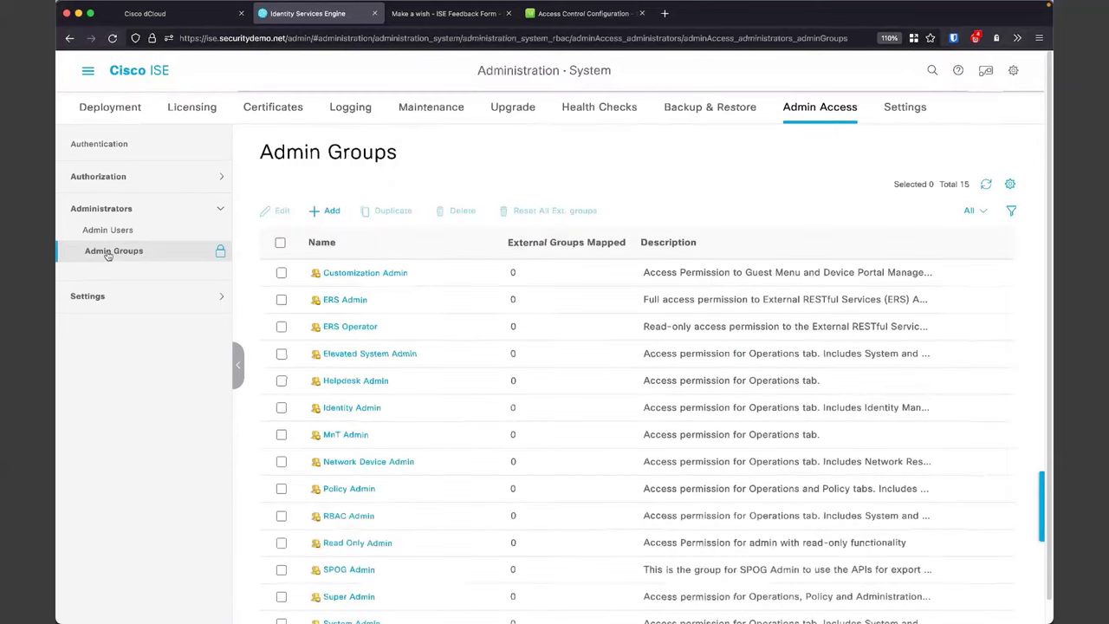
{"action": "left_click", "coordinate": [97, 146]}
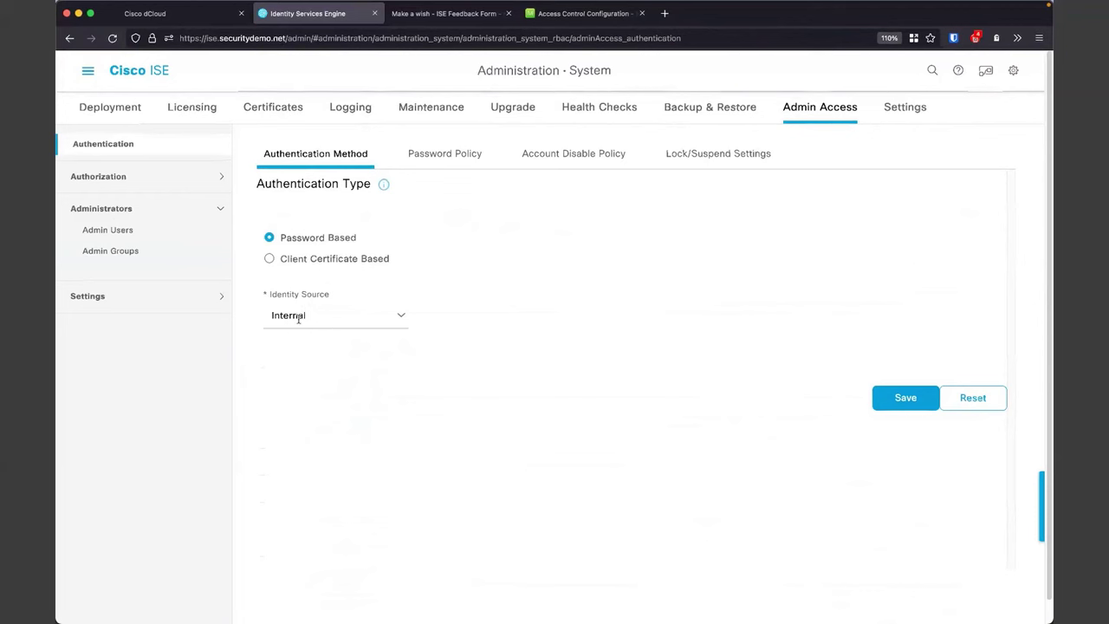
Step: Set the admin login Identity Source to AD:dcloud.cisco.com, save, and show Admin Groups
{"action": "left_click", "coordinate": [400, 317]}
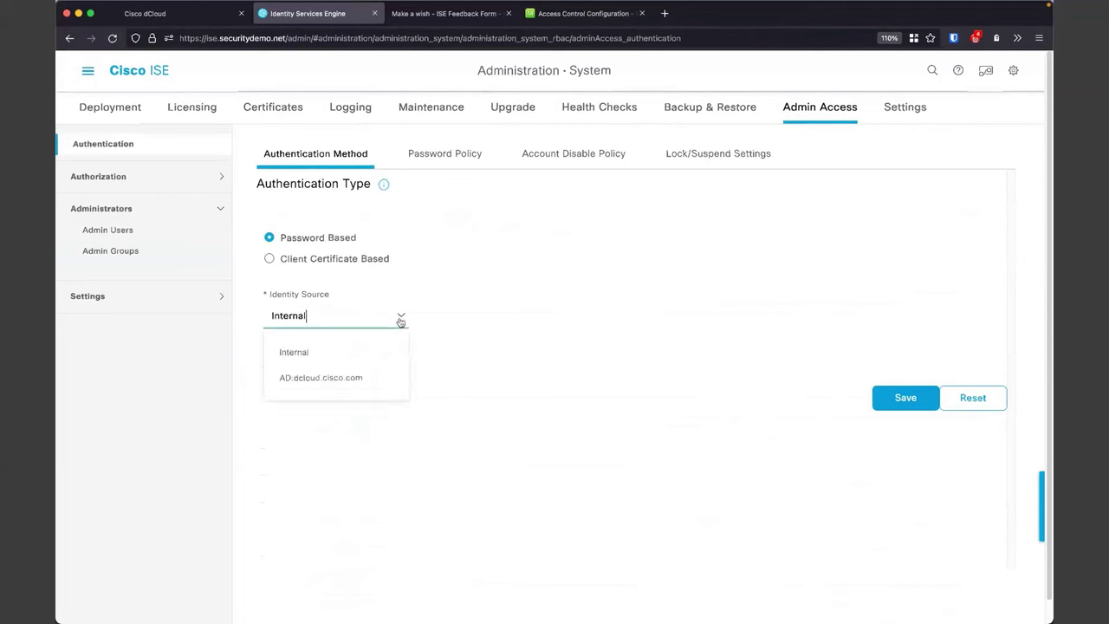
{"action": "left_click", "coordinate": [373, 379]}
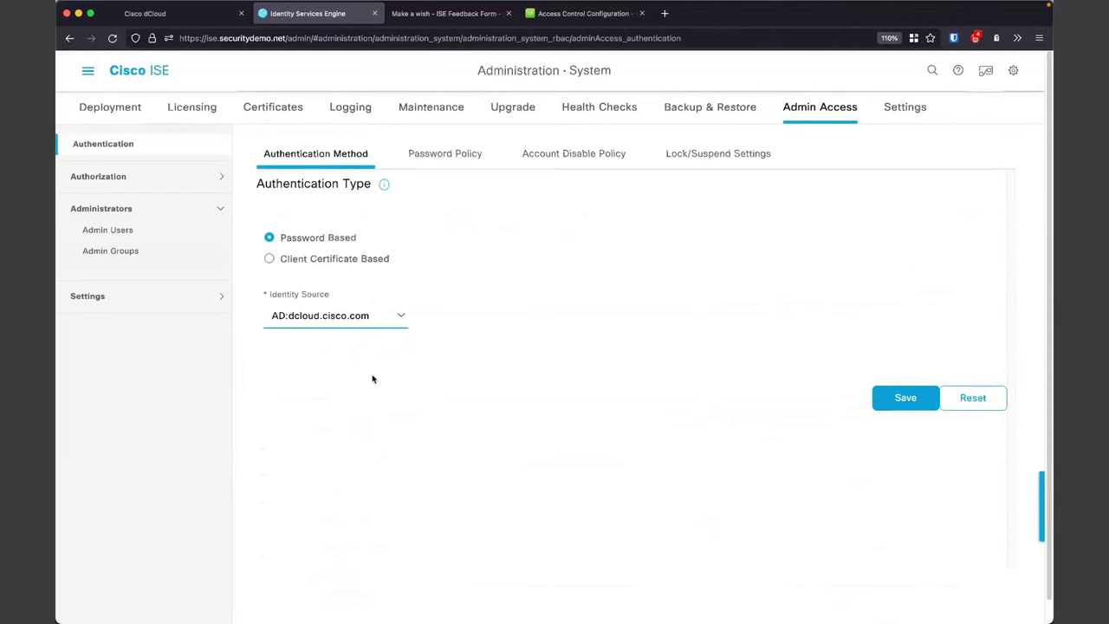
{"action": "left_click", "coordinate": [914, 396]}
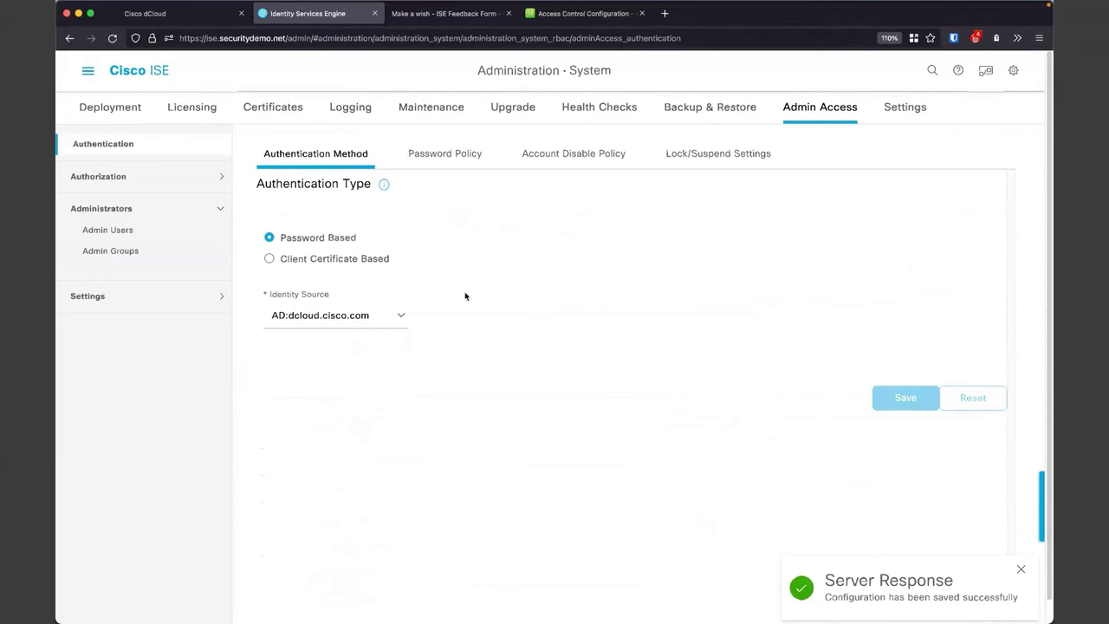
{"action": "left_click", "coordinate": [150, 253]}
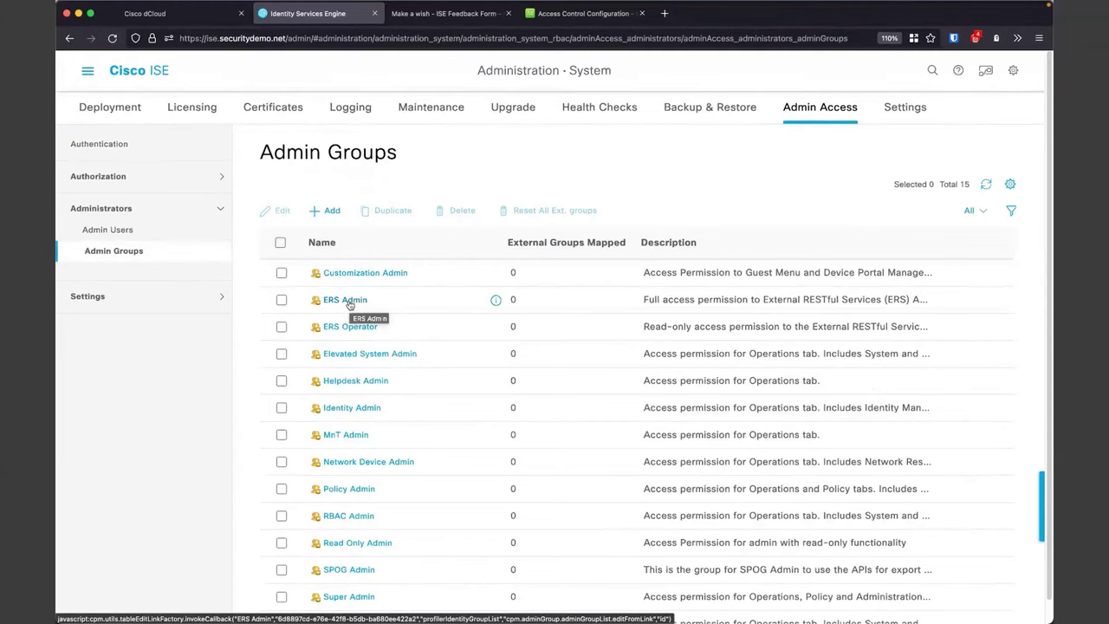
Step: Make Helpdesk Admin external, mapped to dcloud.cisco.com/Users/ISEHelpdeskAdmins, and save it
{"action": "left_click", "coordinate": [364, 382]}
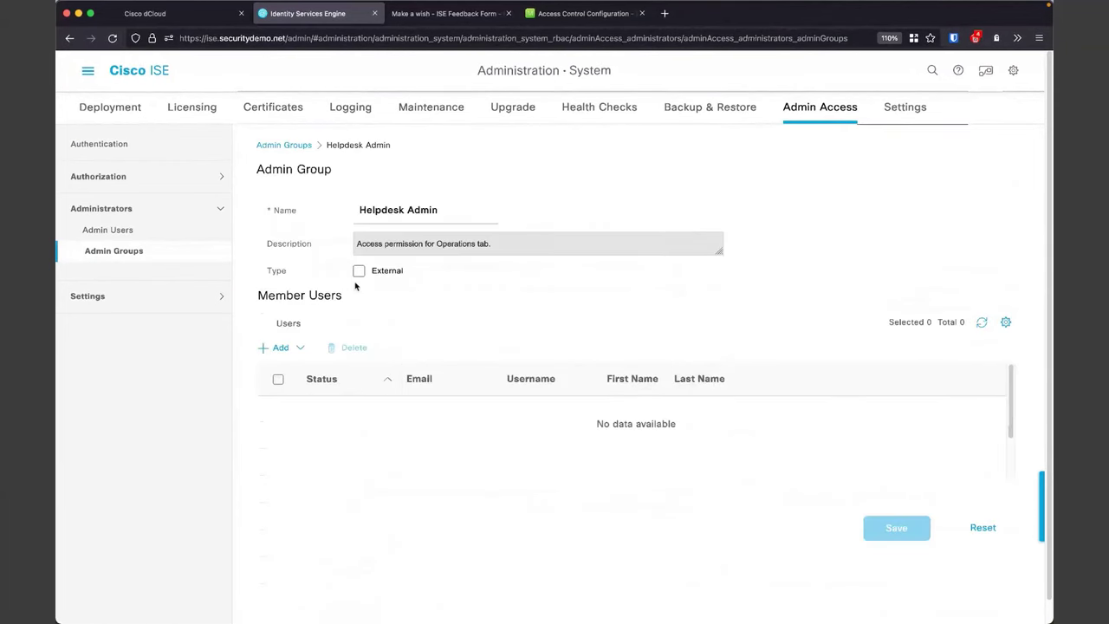
{"action": "left_click", "coordinate": [359, 271]}
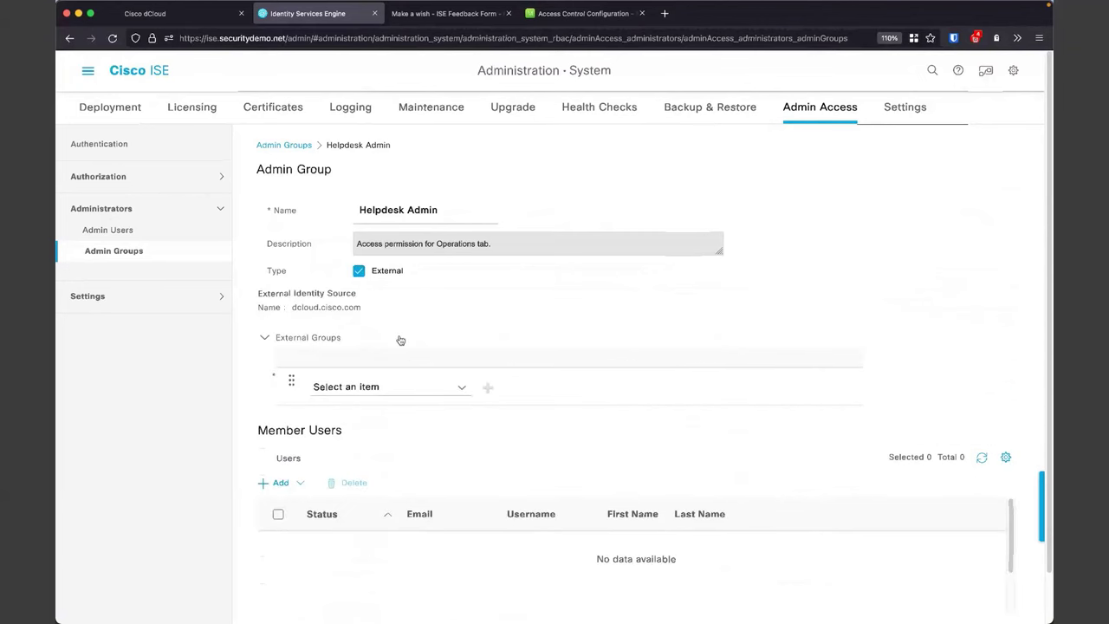
{"action": "left_click", "coordinate": [462, 389]}
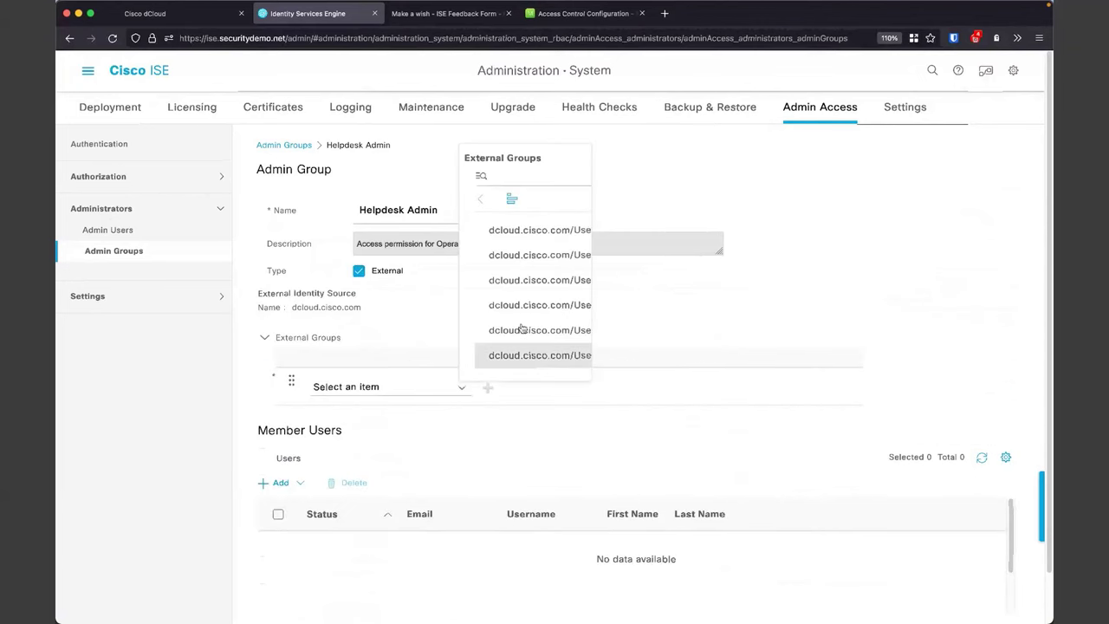
{"action": "scroll", "coordinate": [520, 325], "scroll_direction": "right", "scroll_amount": 5}
{"action": "scroll", "coordinate": [520, 322], "scroll_direction": "right", "scroll_amount": 1}
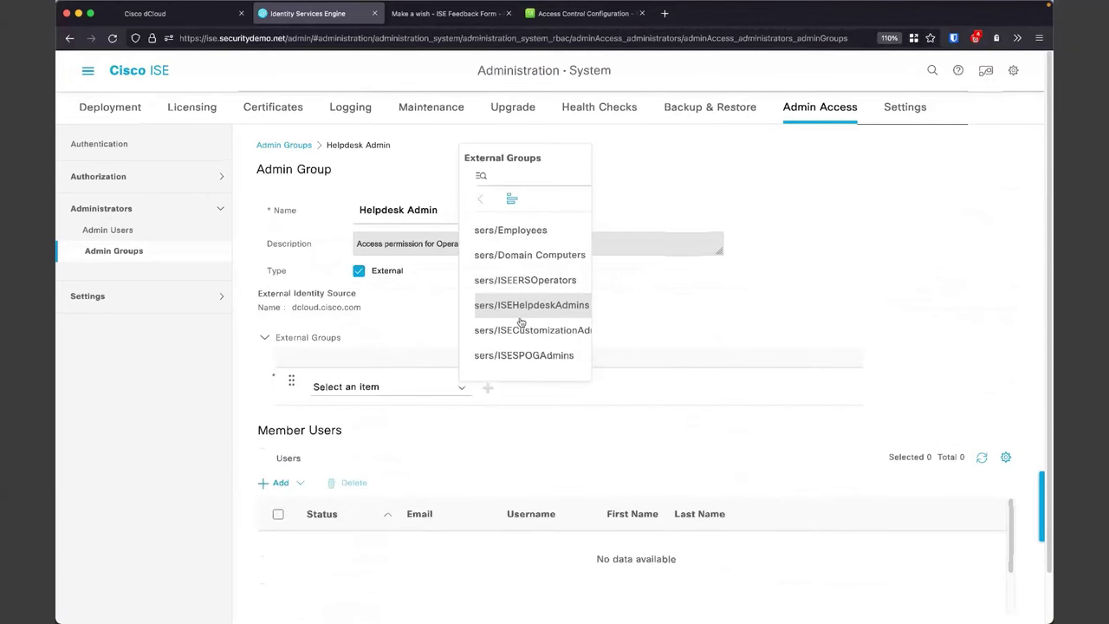
{"action": "left_click", "coordinate": [526, 309]}
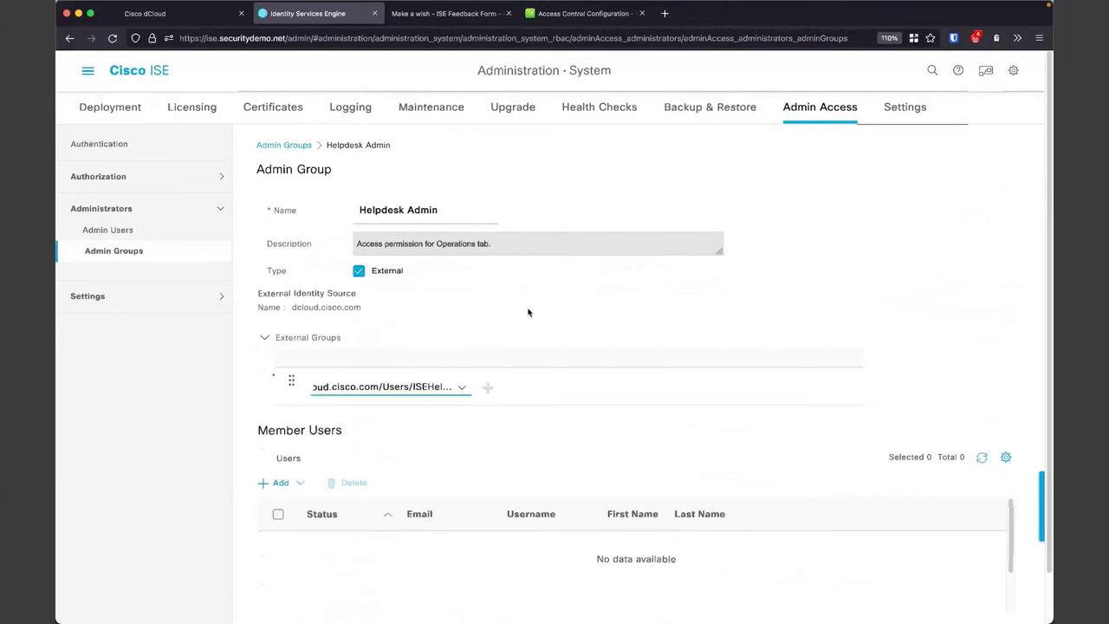
{"action": "left_click", "coordinate": [488, 387]}
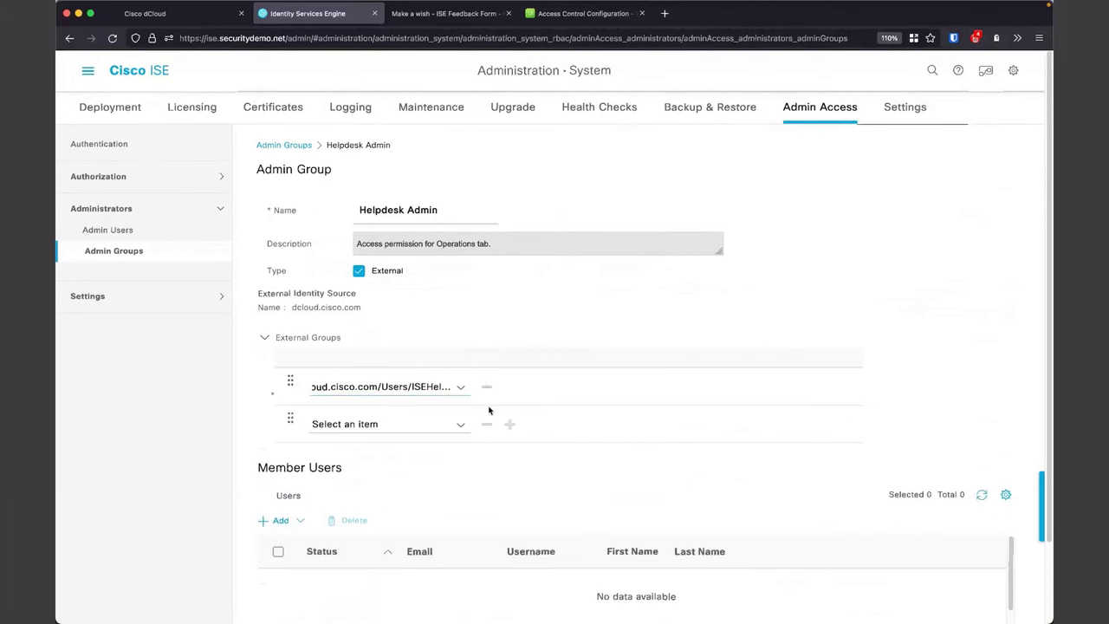
{"action": "left_click", "coordinate": [487, 424]}
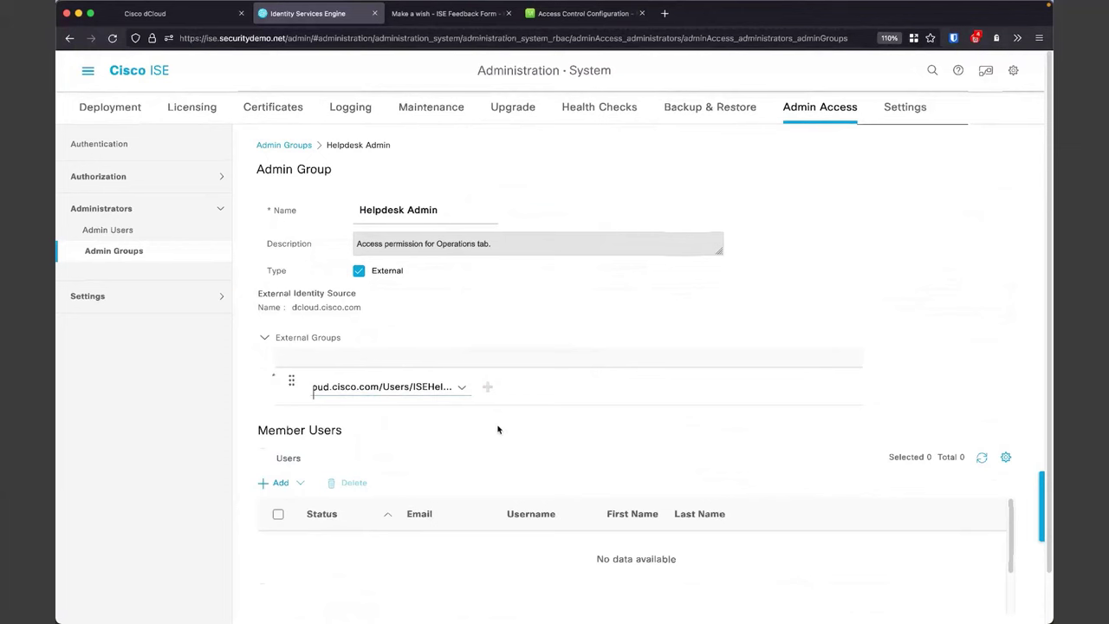
{"action": "scroll", "coordinate": [790, 428], "scroll_direction": "down", "scroll_amount": 1}
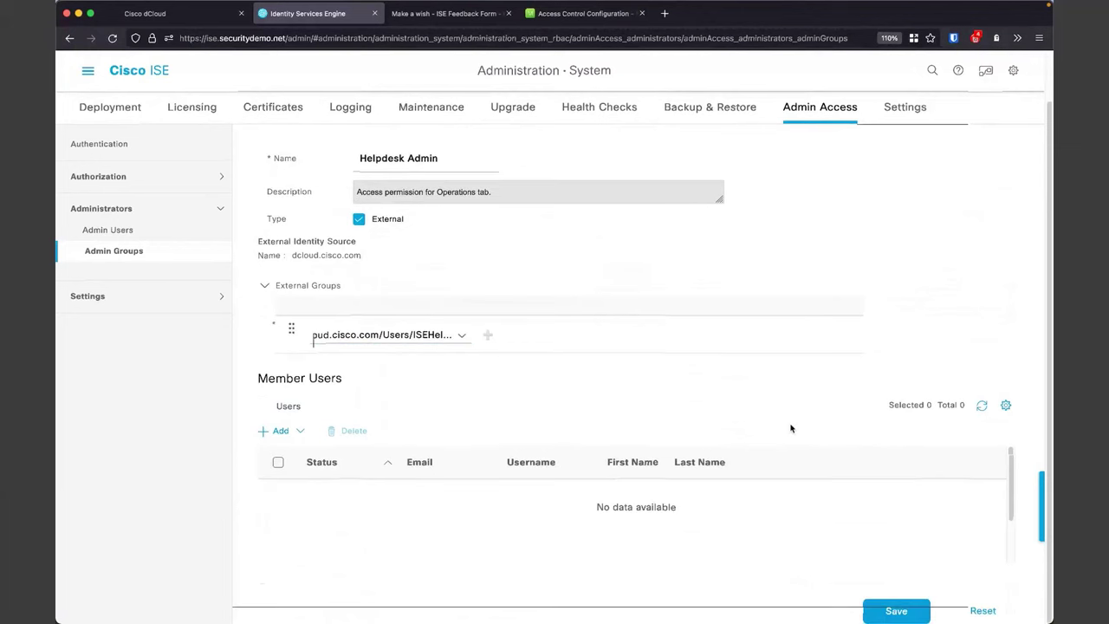
{"action": "left_click", "coordinate": [879, 606]}
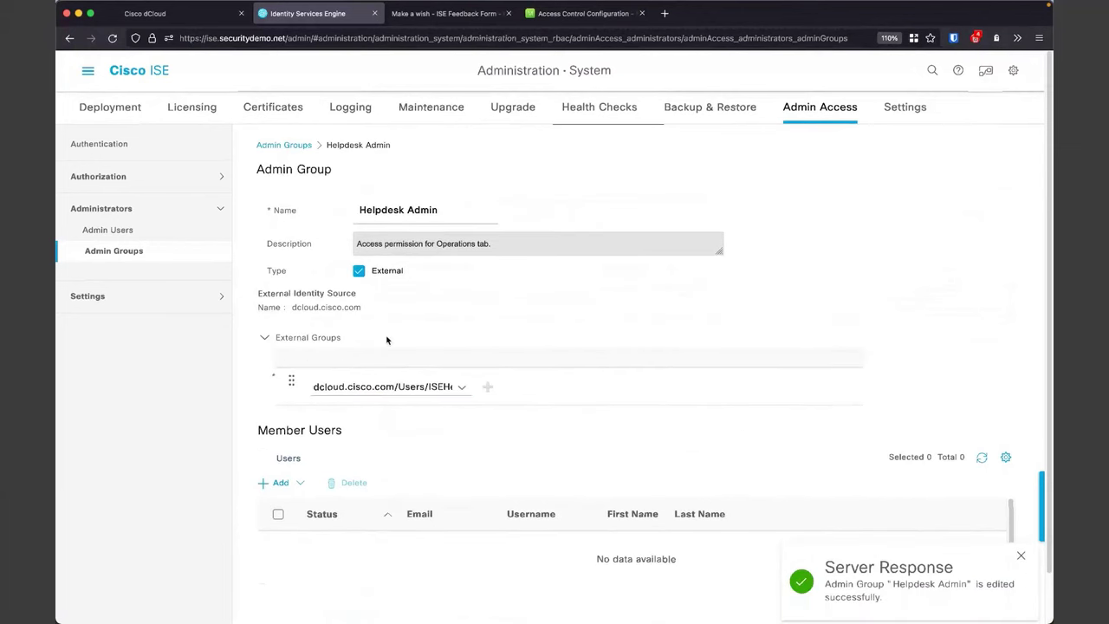
{"action": "left_click", "coordinate": [265, 145]}
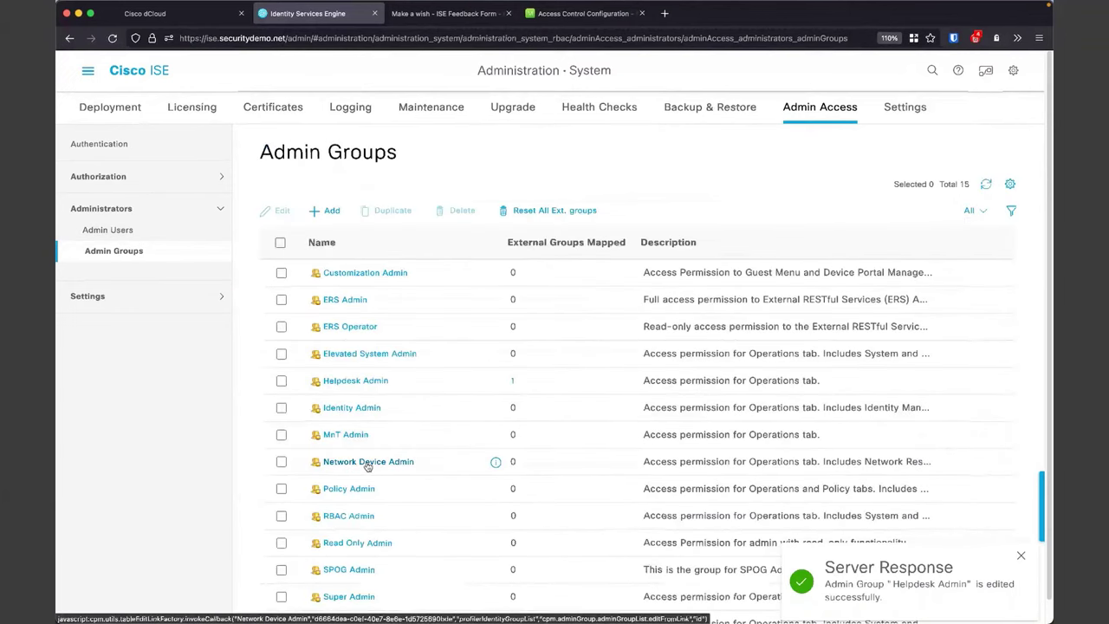
Step: Make Network Device Admin external, mapped to dcloud.cisco.com/Users/ISENetworkDeviceAdmins, and save it
{"action": "left_click", "coordinate": [367, 463]}
{"action": "left_click", "coordinate": [359, 291]}
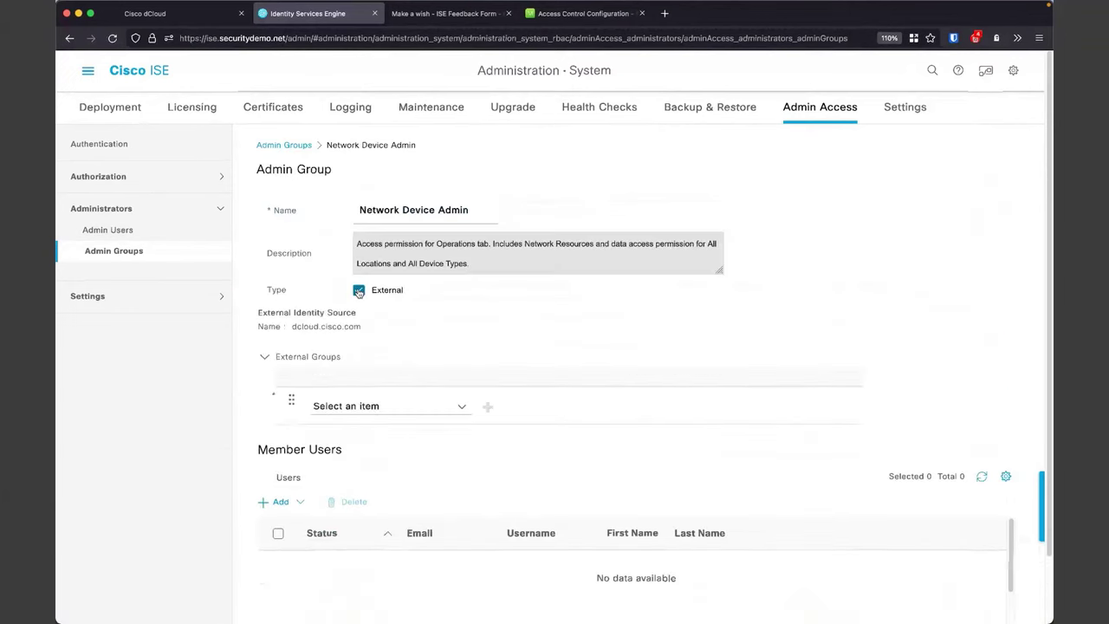
{"action": "left_click", "coordinate": [461, 405]}
{"action": "scroll", "coordinate": [505, 353], "scroll_direction": "right", "scroll_amount": 3}
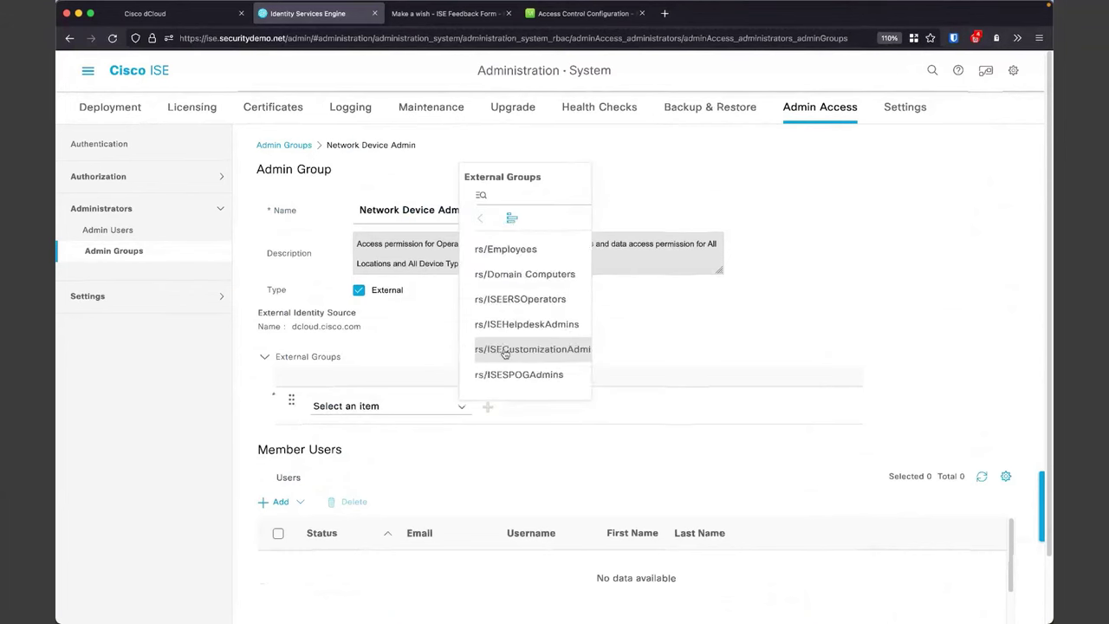
{"action": "scroll", "coordinate": [506, 353], "scroll_direction": "down", "scroll_amount": 1}
{"action": "scroll", "coordinate": [505, 346], "scroll_direction": "down", "scroll_amount": 3}
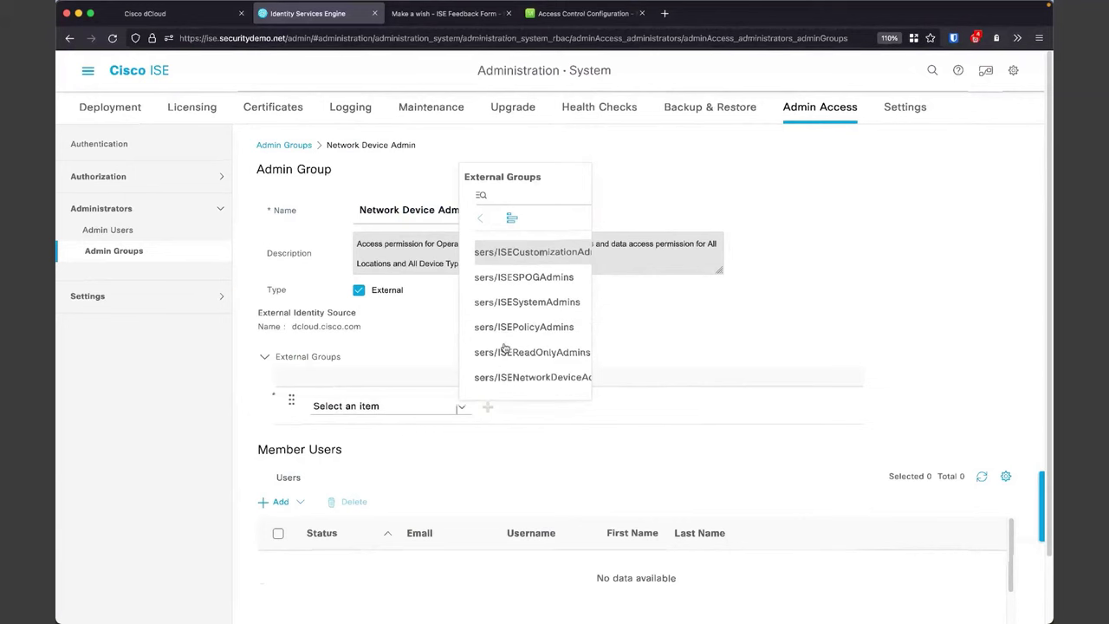
{"action": "scroll", "coordinate": [511, 351], "scroll_direction": "down", "scroll_amount": 1}
{"action": "left_click", "coordinate": [524, 354]}
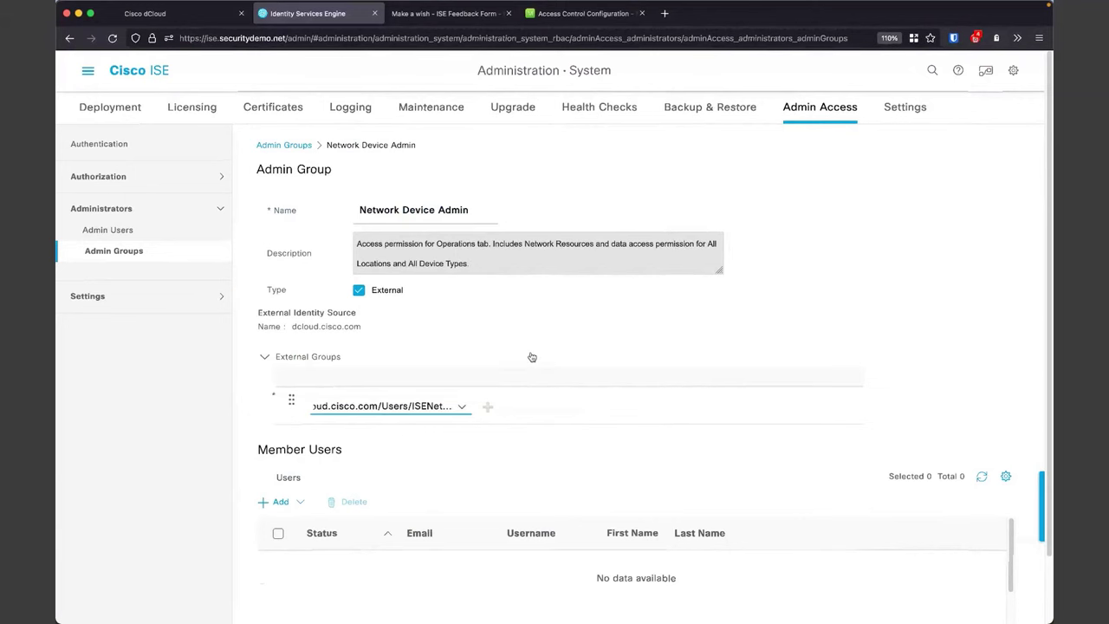
{"action": "scroll", "coordinate": [832, 520], "scroll_direction": "down", "scroll_amount": 2}
{"action": "left_click", "coordinate": [891, 609]}
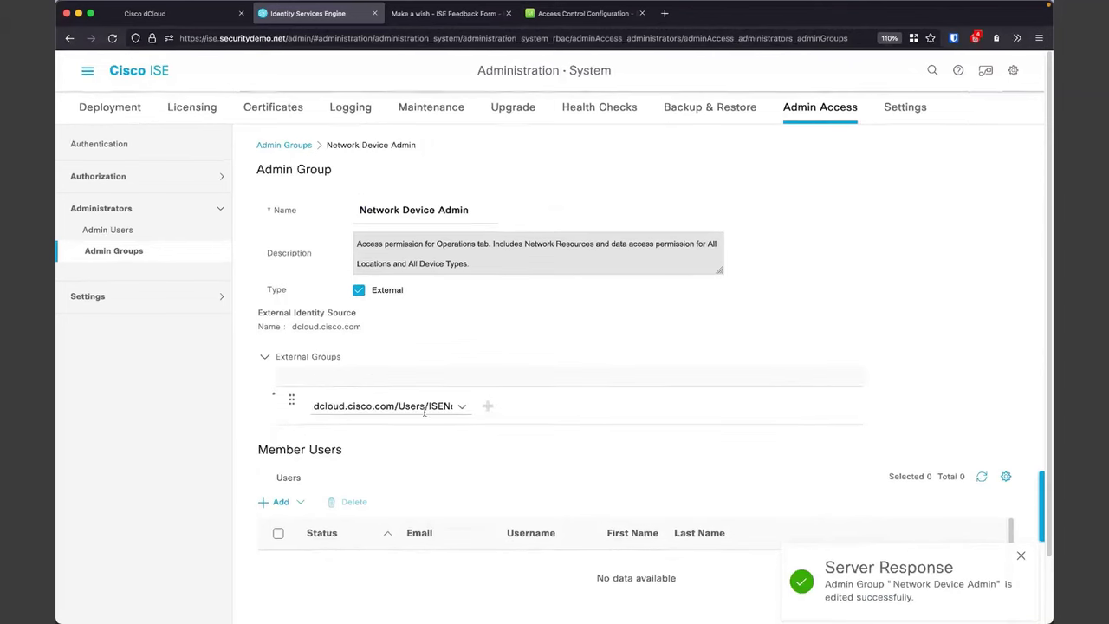
{"action": "left_click", "coordinate": [284, 145]}
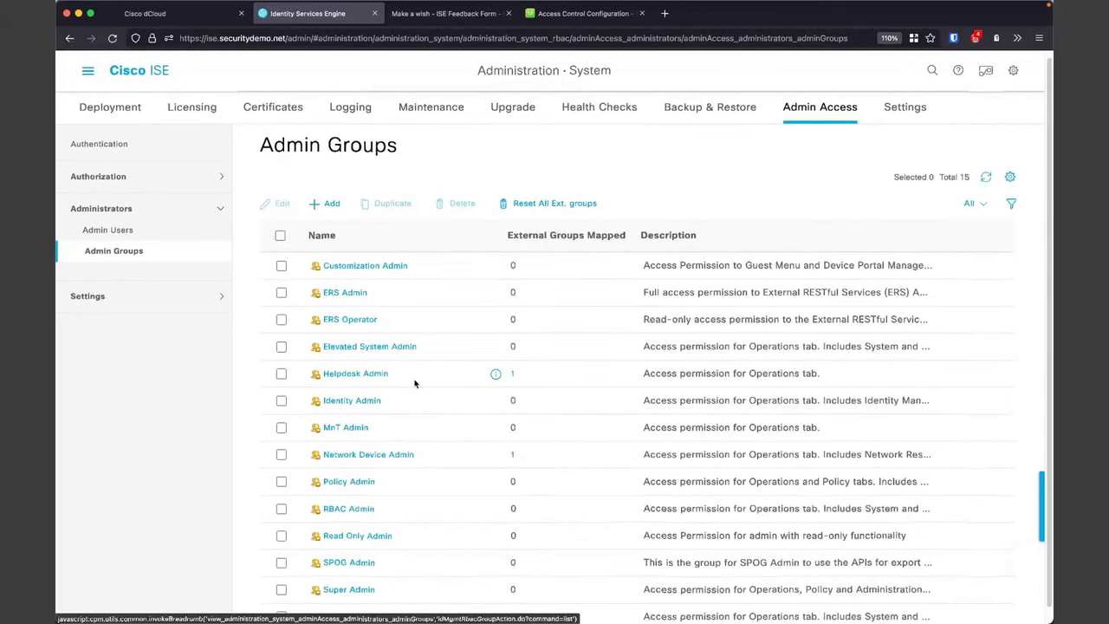
{"action": "scroll", "coordinate": [413, 382], "scroll_direction": "down", "scroll_amount": 1}
Step: Make Super Admin an external group mapped to the ISESuperAdmins AD group
{"action": "left_click", "coordinate": [348, 574]}
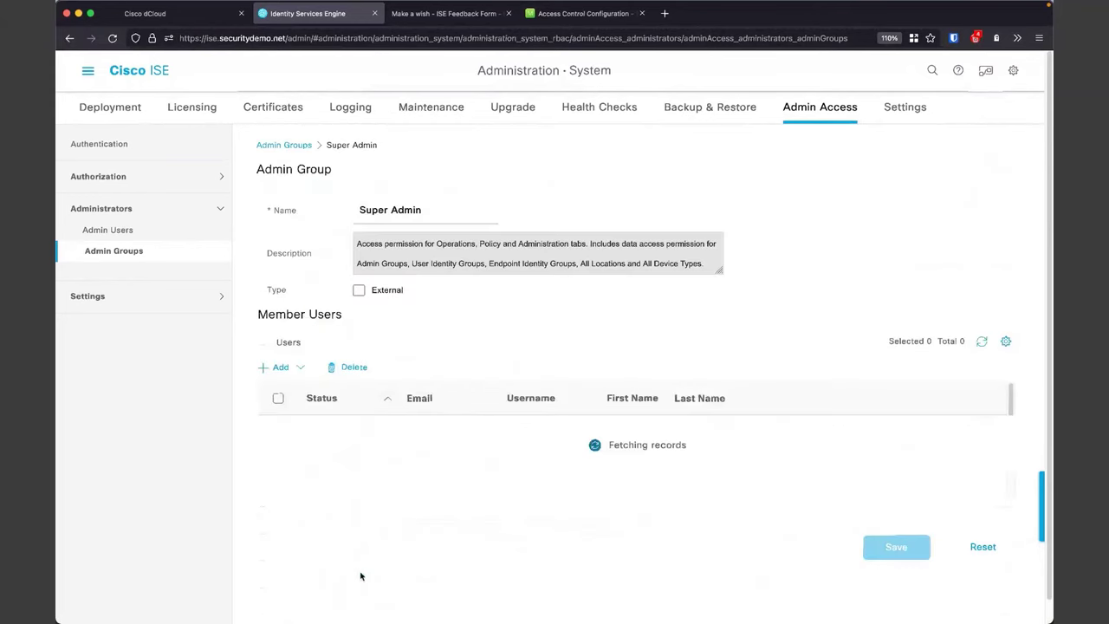
{"action": "left_click", "coordinate": [359, 290]}
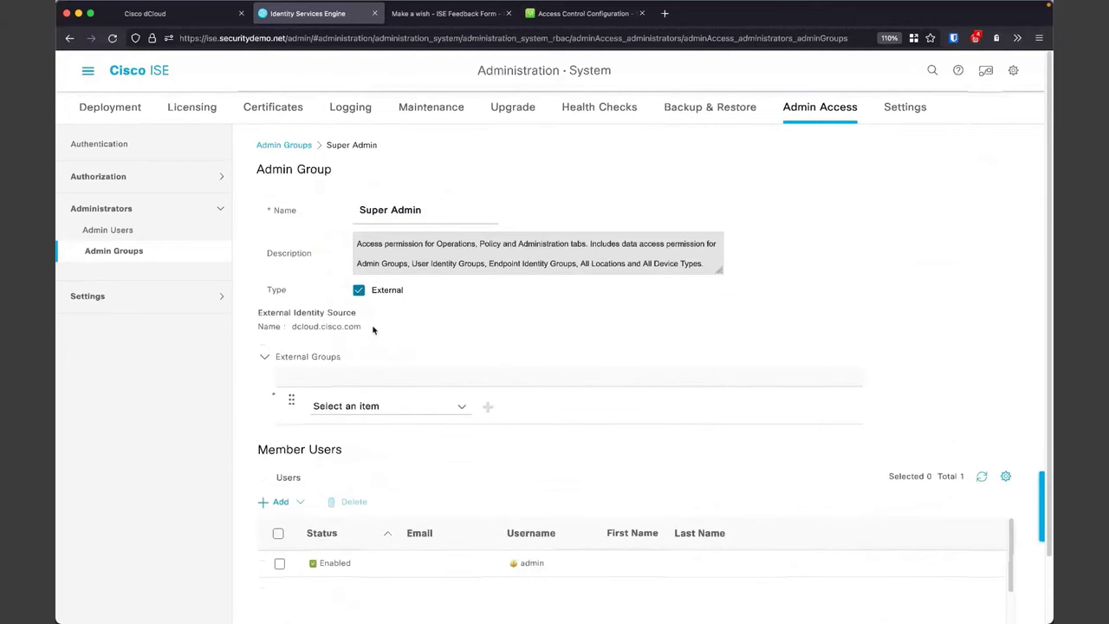
{"action": "left_click", "coordinate": [462, 407]}
{"action": "scroll", "coordinate": [493, 338], "scroll_direction": "right", "scroll_amount": 3}
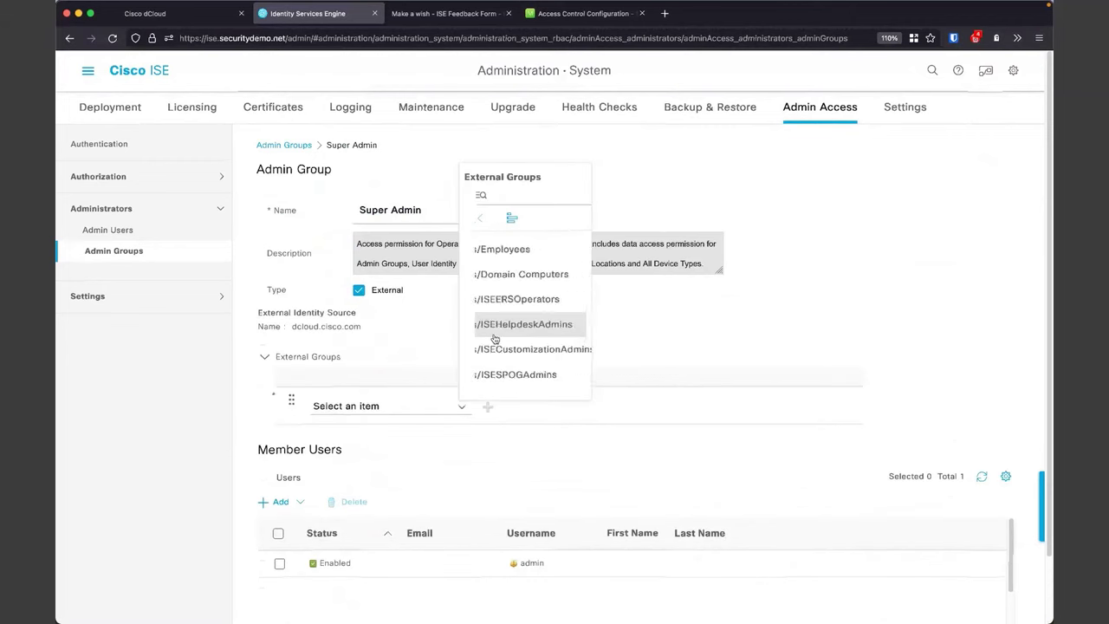
{"action": "scroll", "coordinate": [494, 338], "scroll_direction": "down", "scroll_amount": 3}
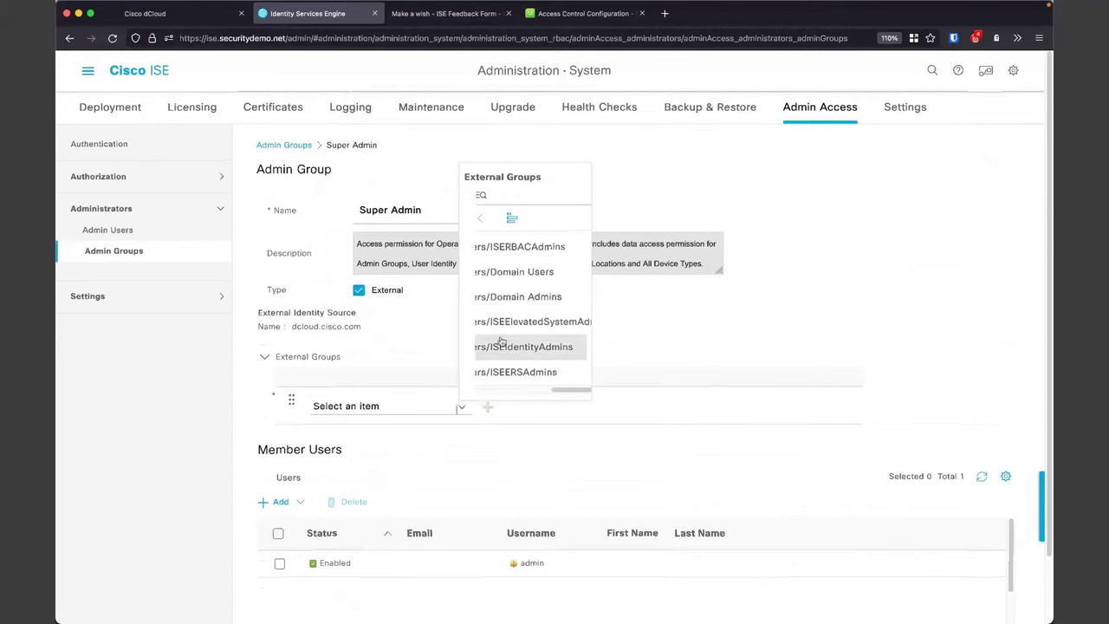
{"action": "scroll", "coordinate": [502, 340], "scroll_direction": "up", "scroll_amount": 3}
{"action": "scroll", "coordinate": [507, 333], "scroll_direction": "up", "scroll_amount": 2}
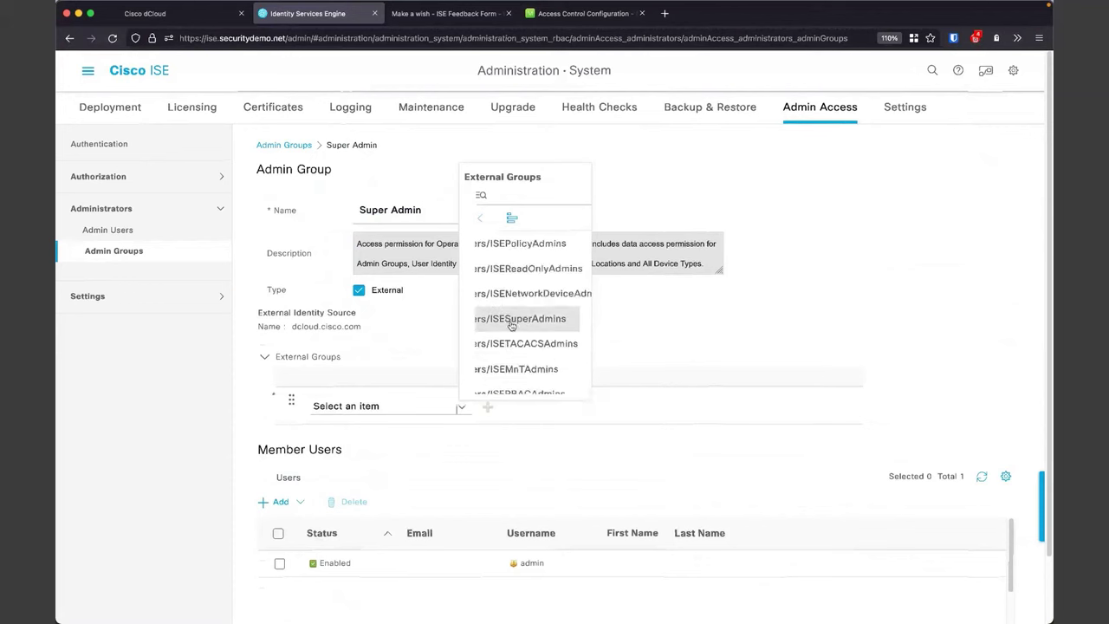
{"action": "left_click", "coordinate": [520, 319]}
Step: Save the Super Admin mapping and return to the Admin Groups list
{"action": "scroll", "coordinate": [797, 534], "scroll_direction": "down", "scroll_amount": 3}
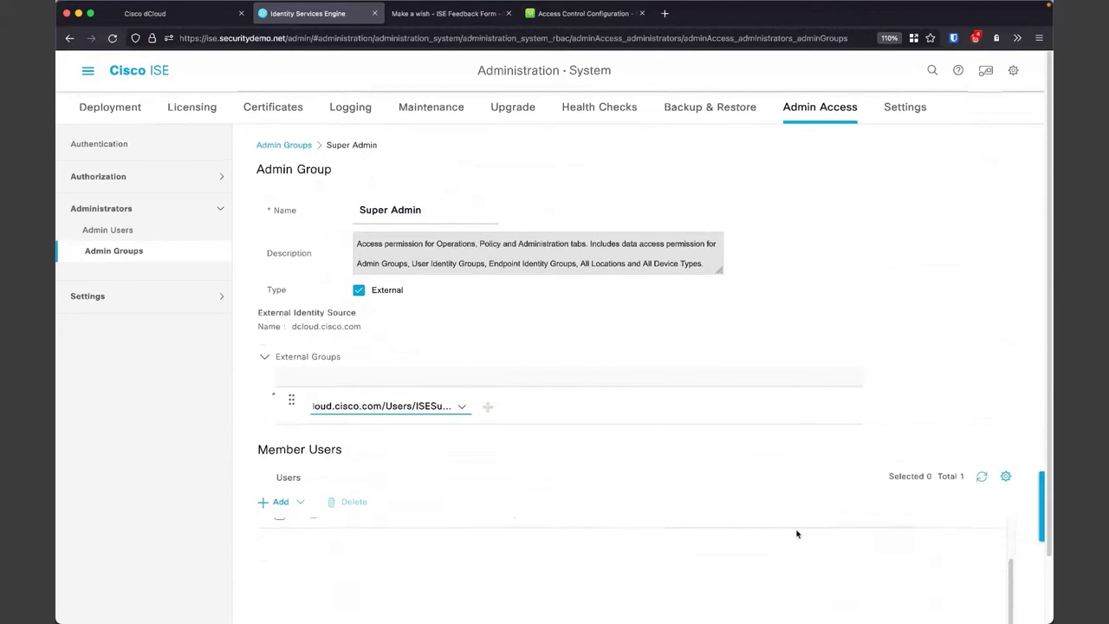
{"action": "scroll", "coordinate": [1035, 428], "scroll_direction": "down", "scroll_amount": 1}
{"action": "scroll", "coordinate": [1035, 428], "scroll_direction": "down", "scroll_amount": 2}
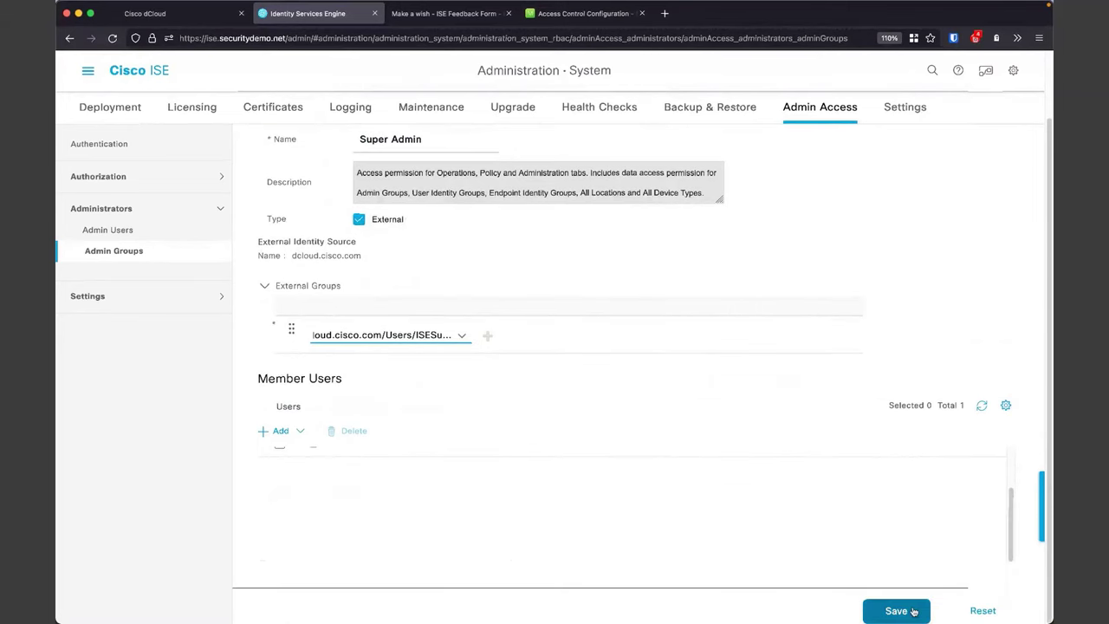
{"action": "left_click", "coordinate": [912, 611]}
{"action": "scroll", "coordinate": [597, 480], "scroll_direction": "down", "scroll_amount": 3}
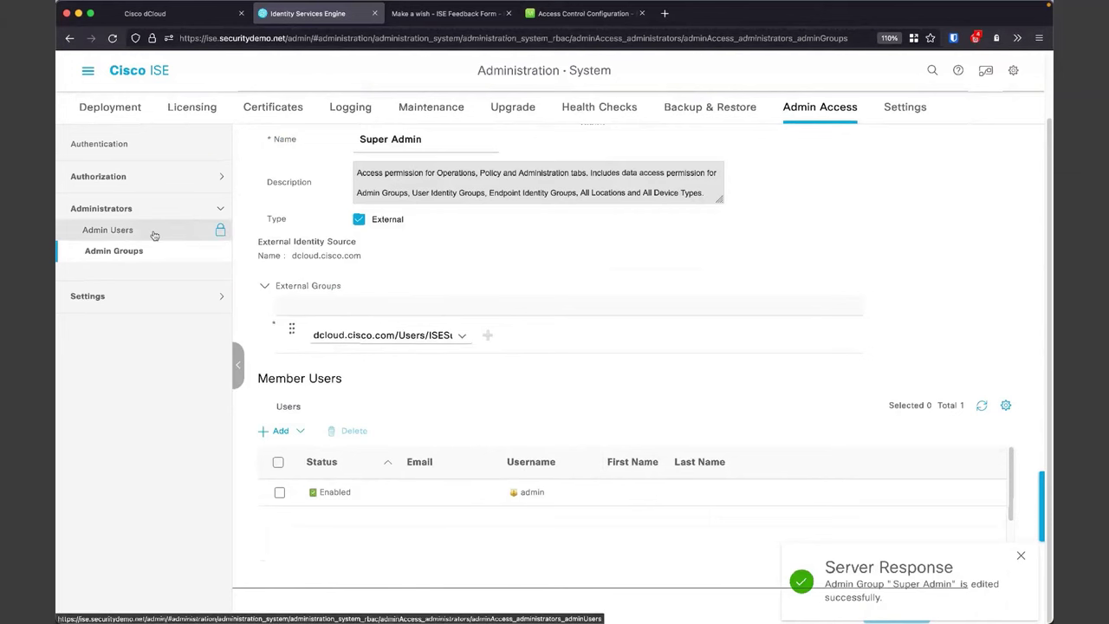
{"action": "left_click", "coordinate": [131, 252]}
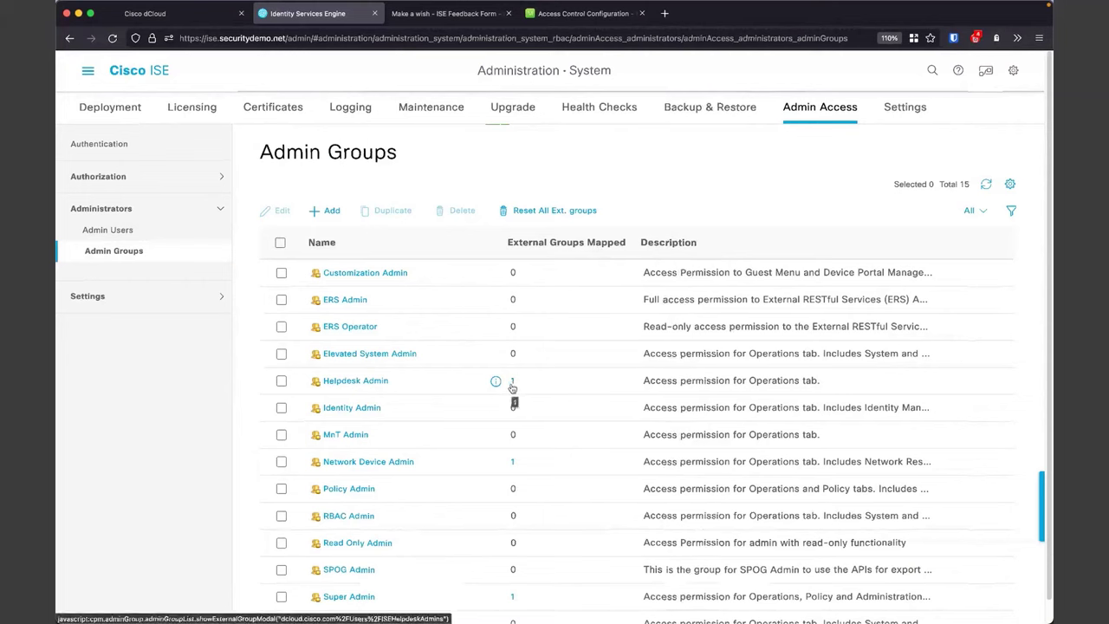
{"action": "mouse_move", "coordinate": [497, 384]}
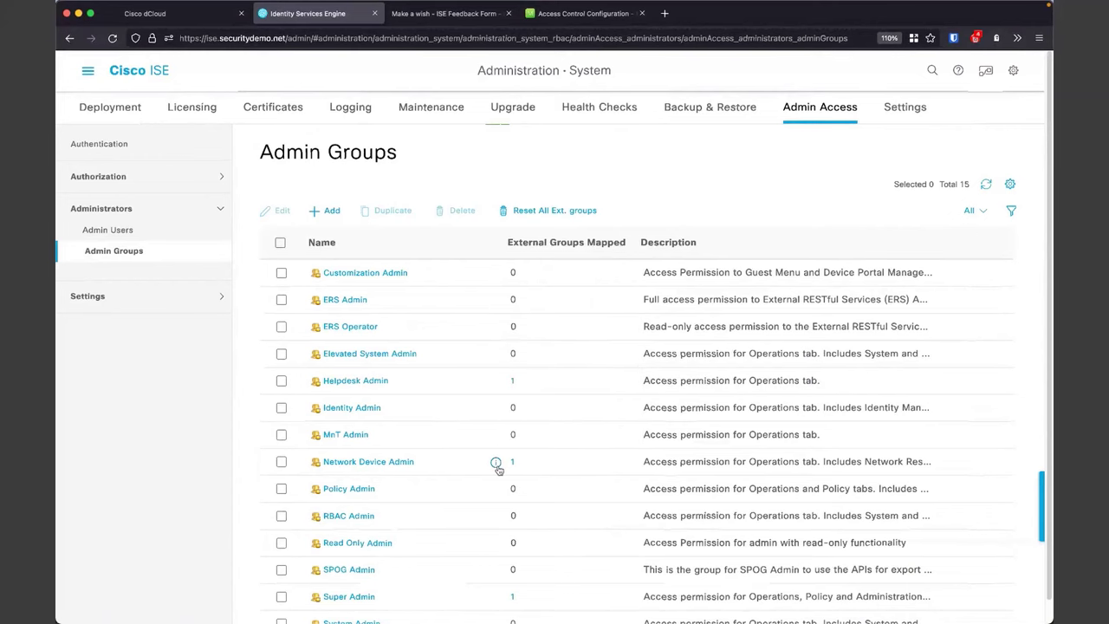
{"action": "mouse_move", "coordinate": [497, 464]}
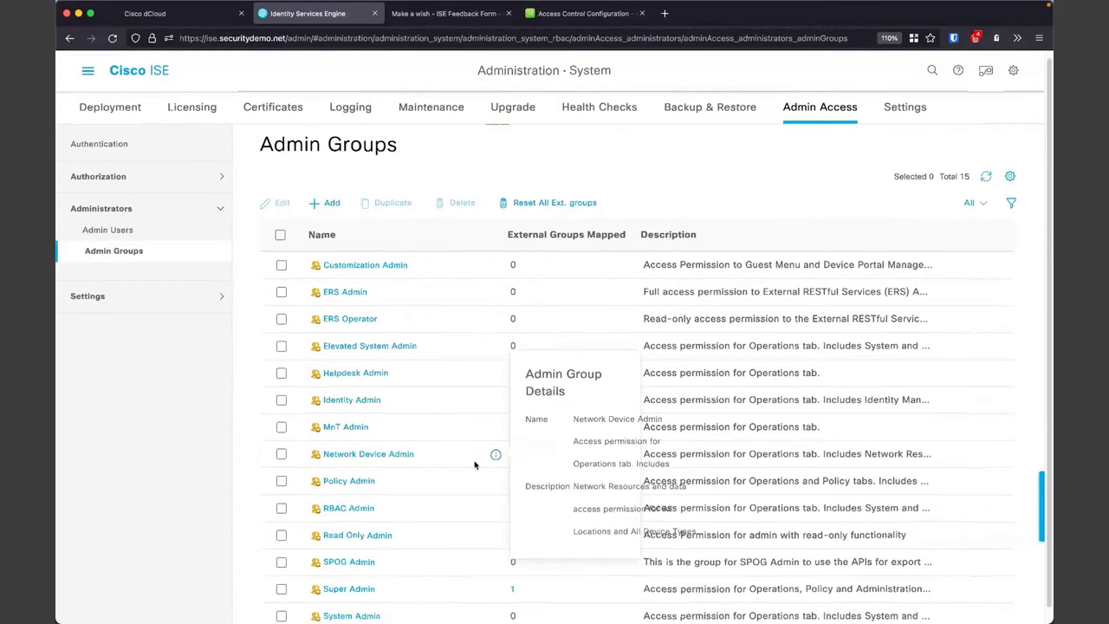
{"action": "scroll", "coordinate": [476, 464], "scroll_direction": "down", "scroll_amount": 1}
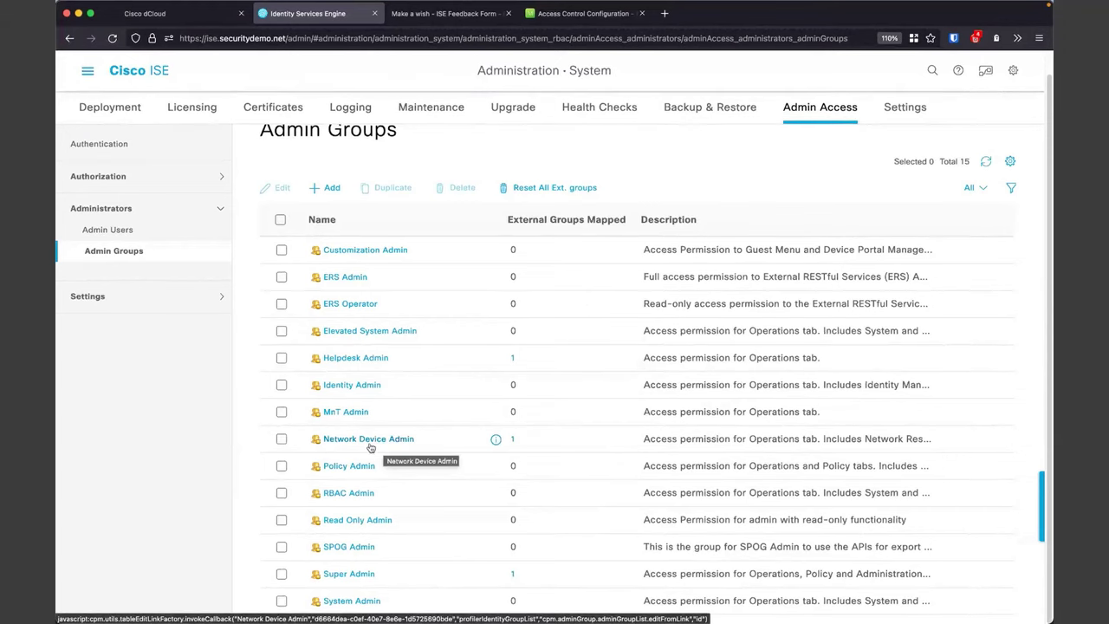
Step: Log out, then sign back in through AD:dcloud.cisco.com as the network device admin account with its password
{"action": "left_click", "coordinate": [1014, 74]}
{"action": "left_click", "coordinate": [944, 201]}
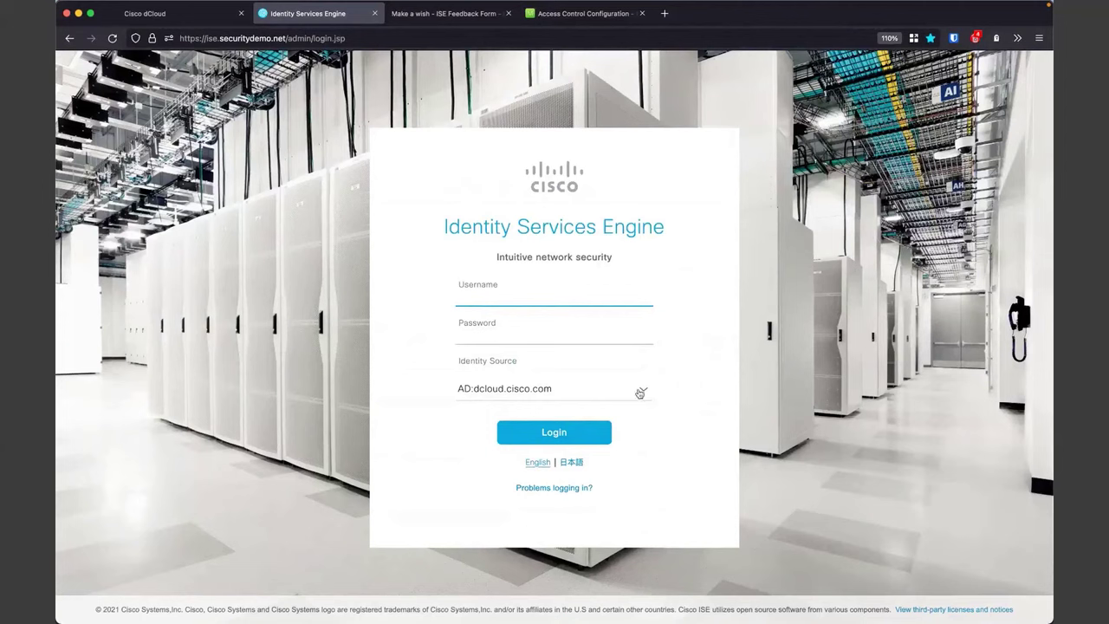
{"action": "left_click", "coordinate": [638, 390]}
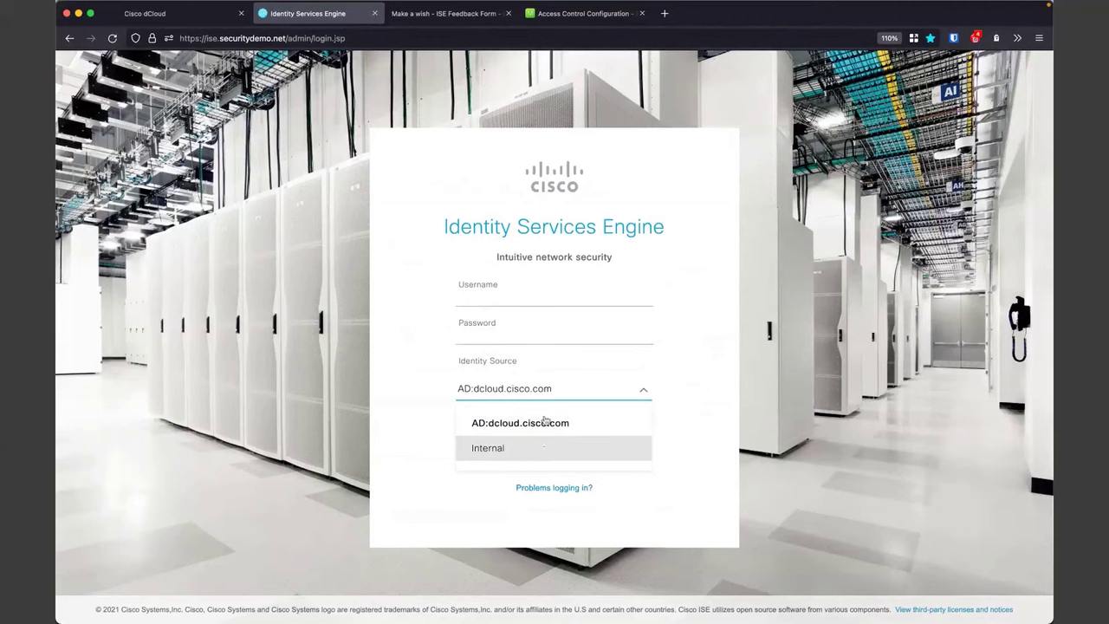
{"action": "left_click", "coordinate": [535, 300]}
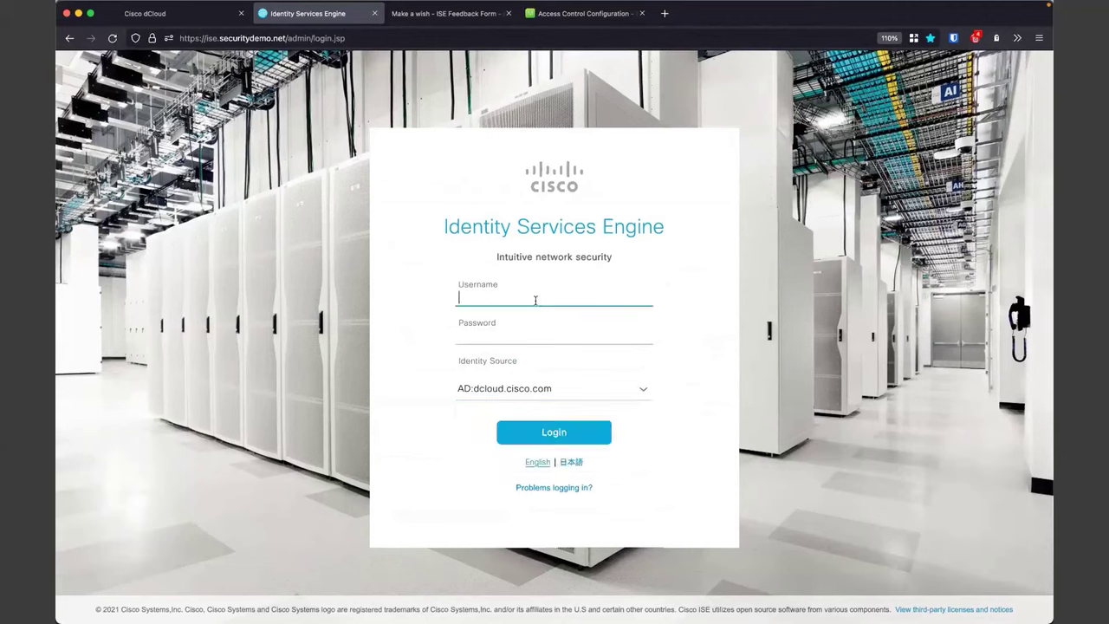
{"action": "type", "text": "networkdeviceadmin"}
{"action": "key", "text": "Tab"}
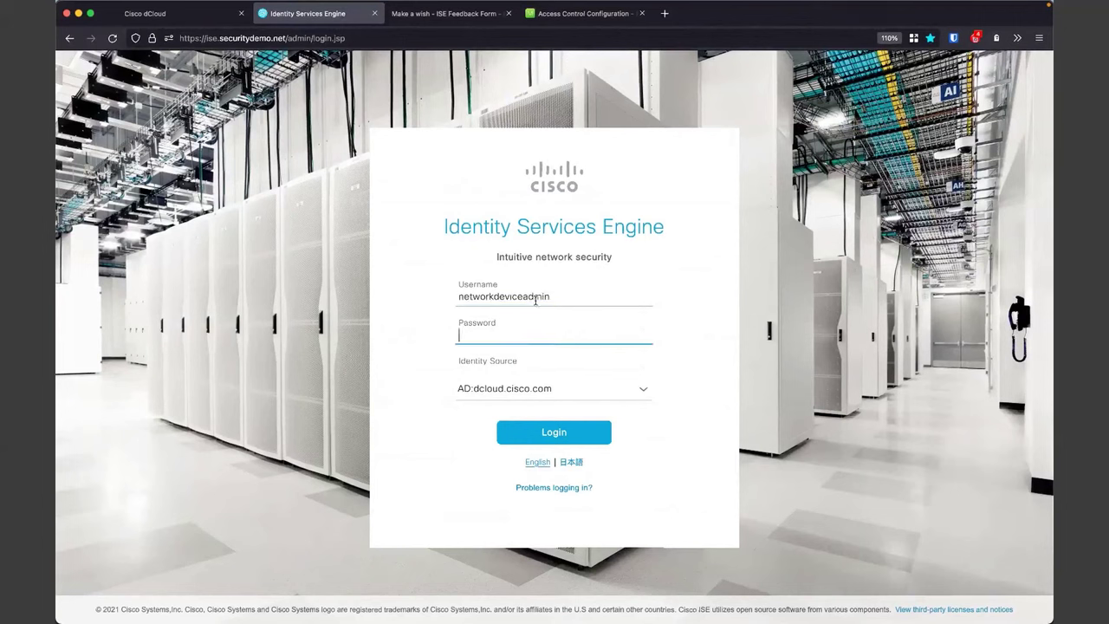
{"action": "left_click", "coordinate": [538, 431]}
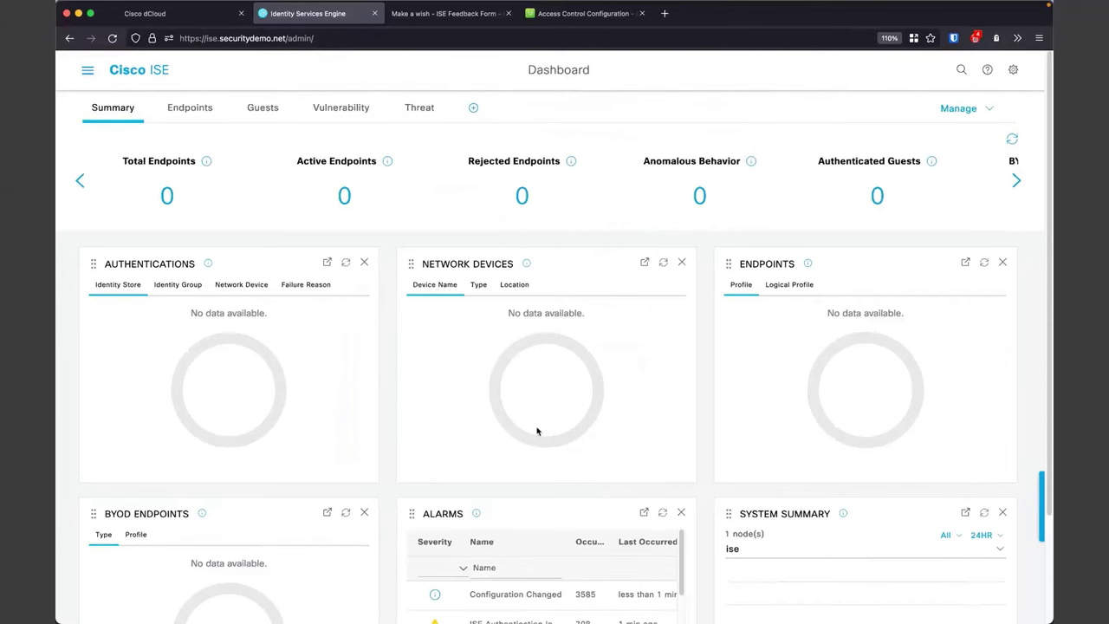
{"action": "left_click", "coordinate": [88, 70]}
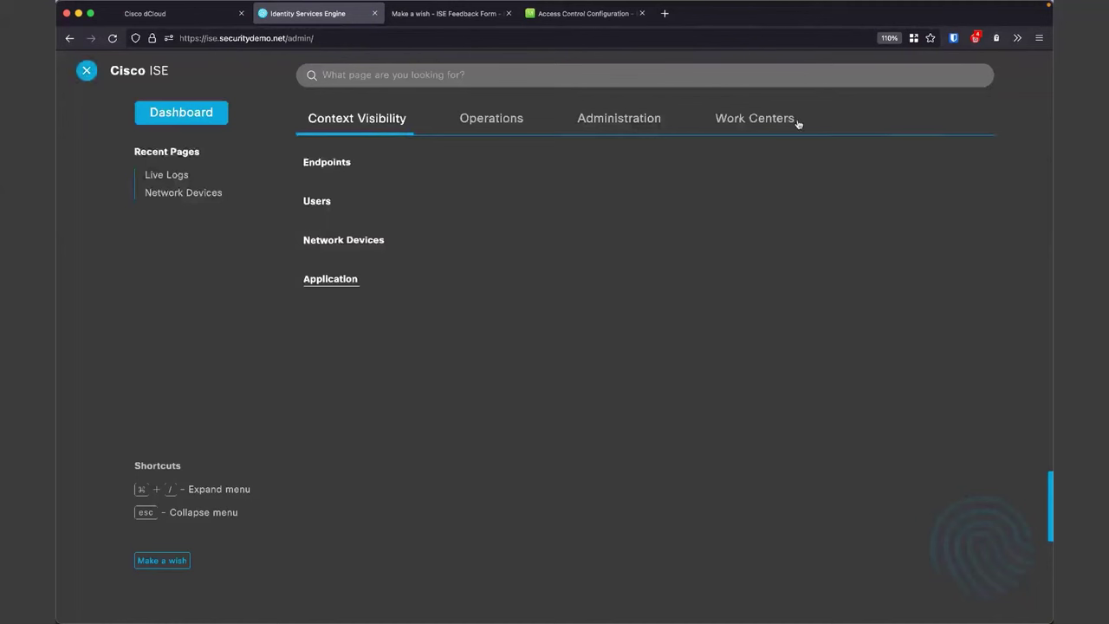
{"action": "left_click", "coordinate": [601, 121]}
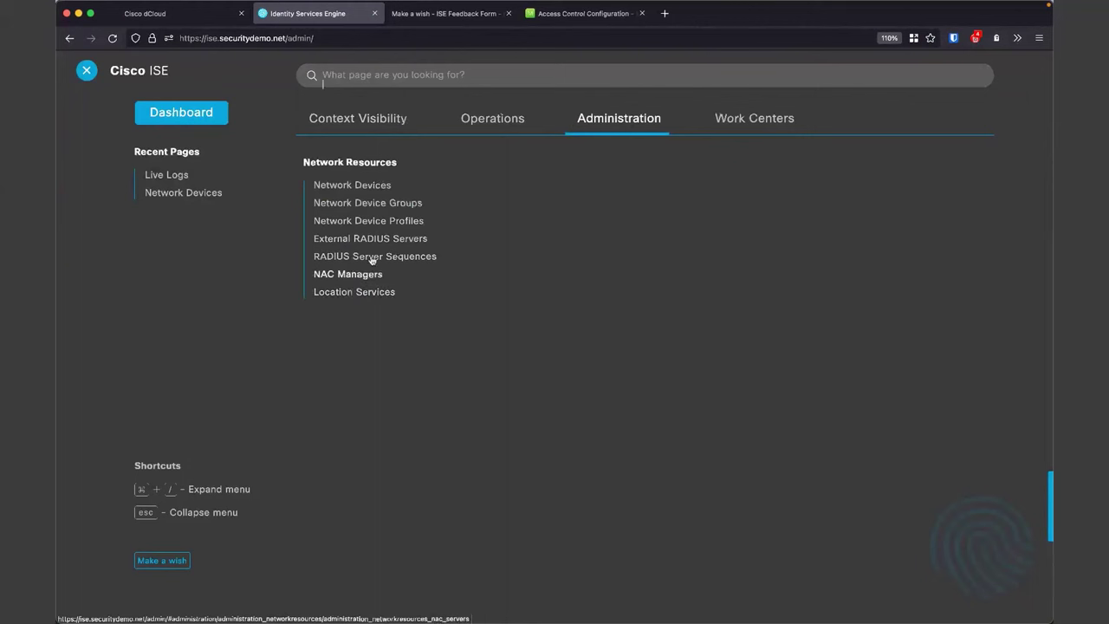
{"action": "left_click", "coordinate": [491, 128]}
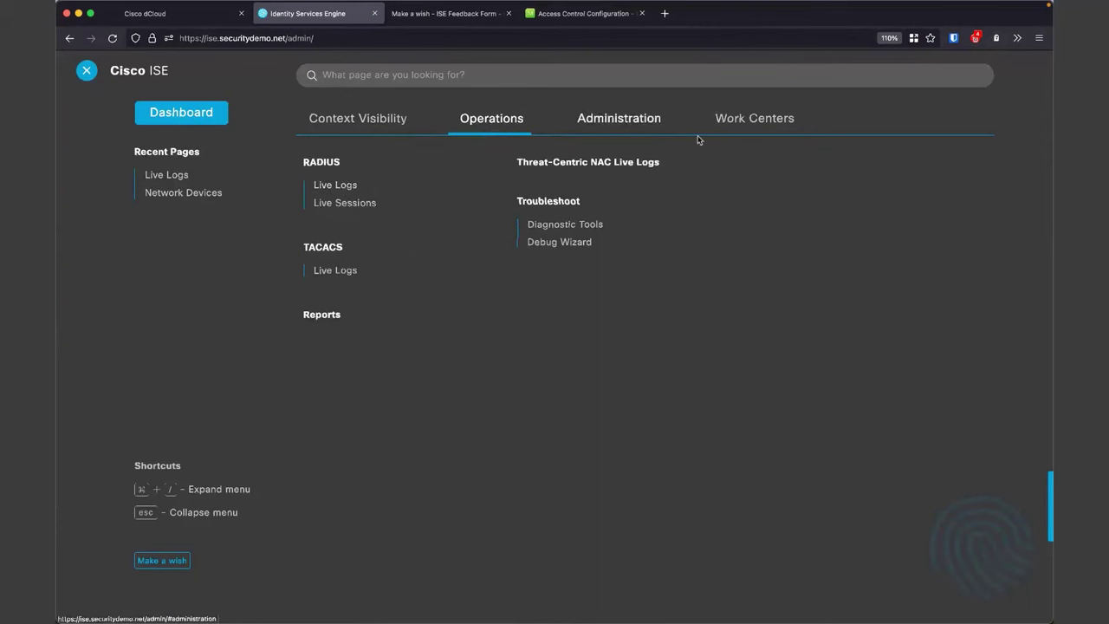
{"action": "left_click", "coordinate": [752, 119]}
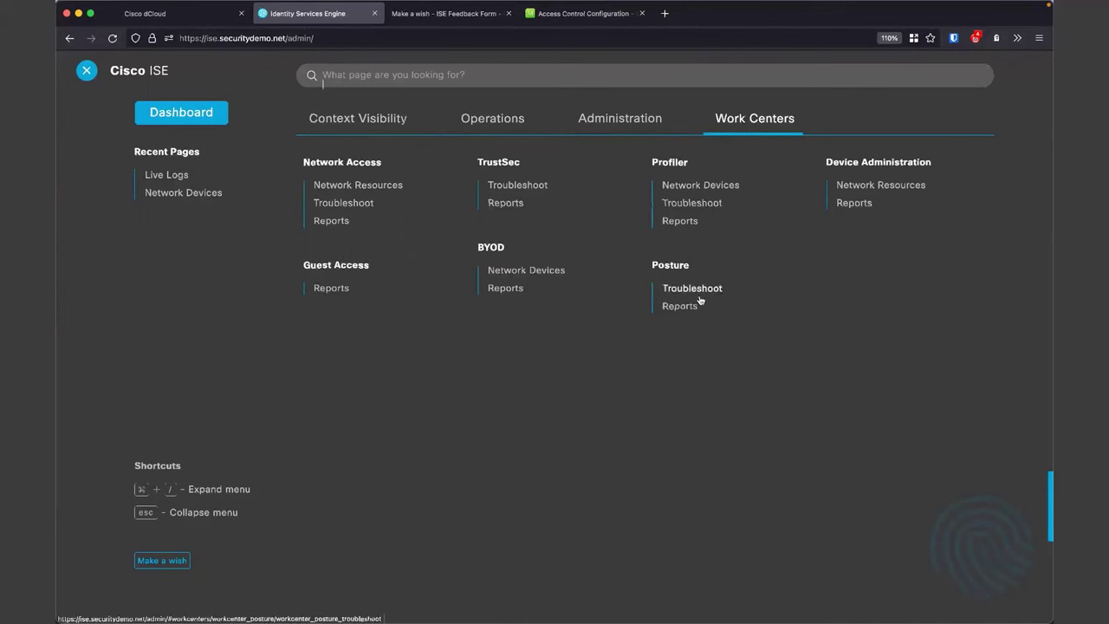
{"action": "left_click", "coordinate": [87, 75]}
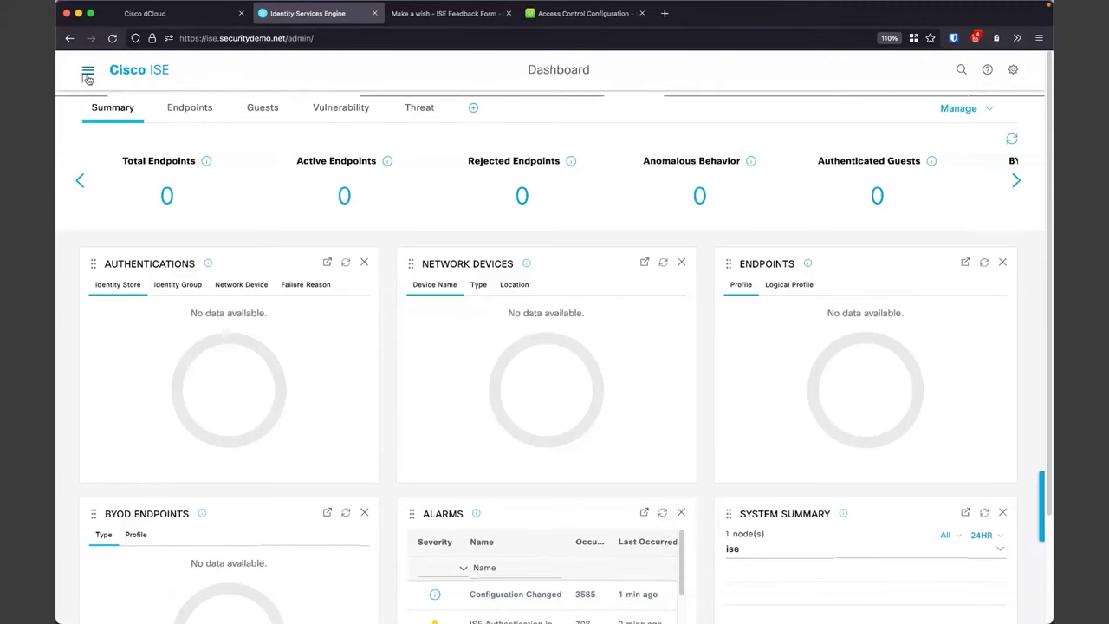
{"action": "left_click", "coordinate": [88, 75]}
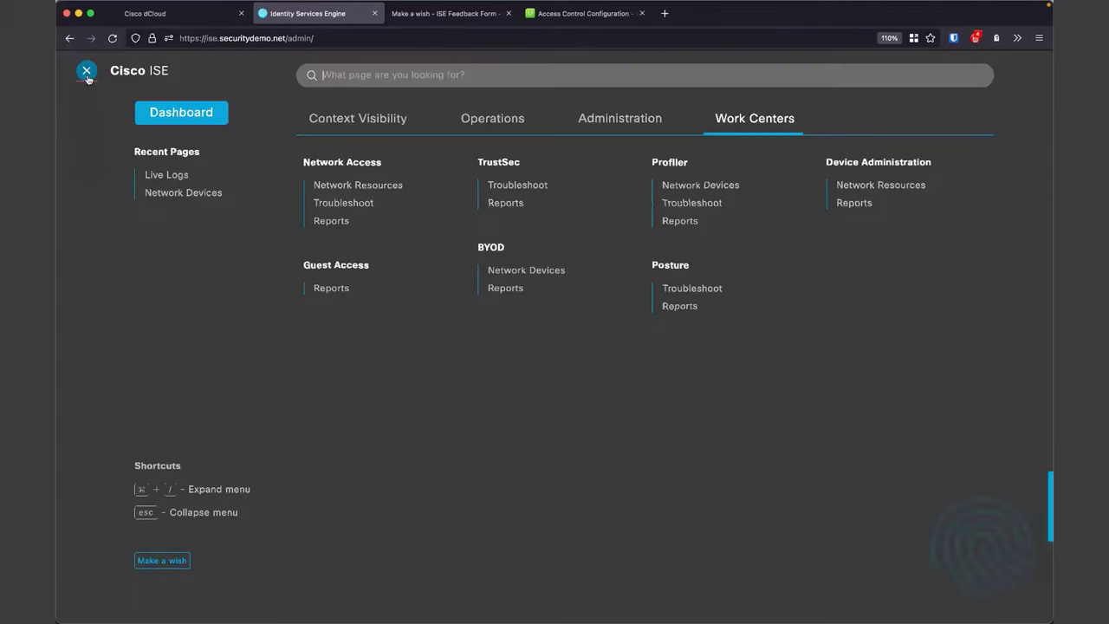
{"action": "left_click", "coordinate": [87, 75]}
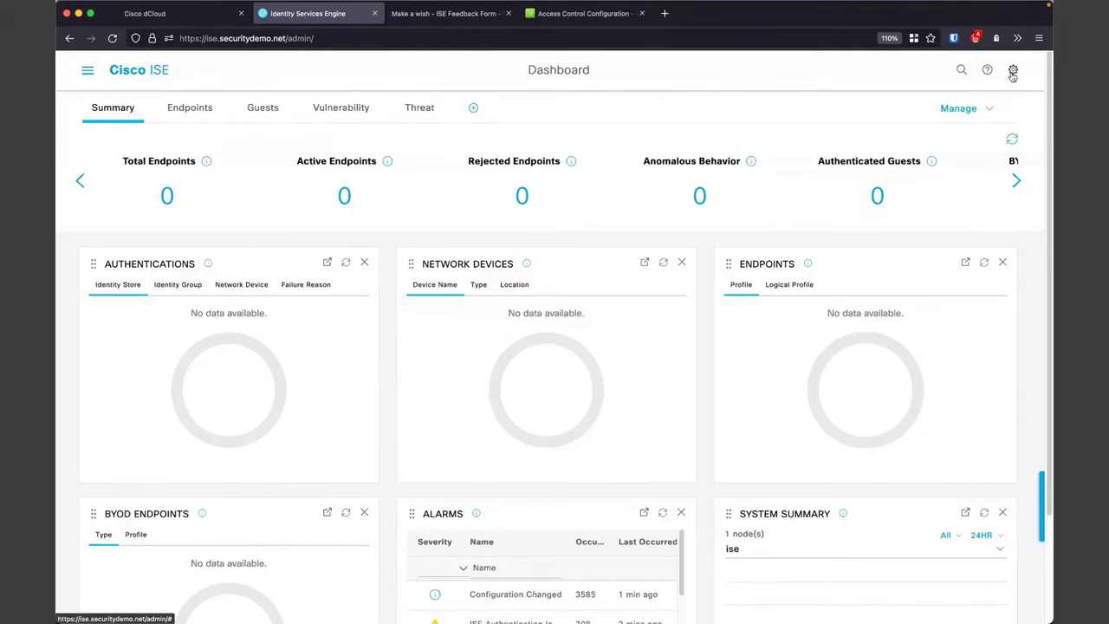
Step: Log out and sign in again using another AD user's username and password
{"action": "left_click", "coordinate": [1013, 73]}
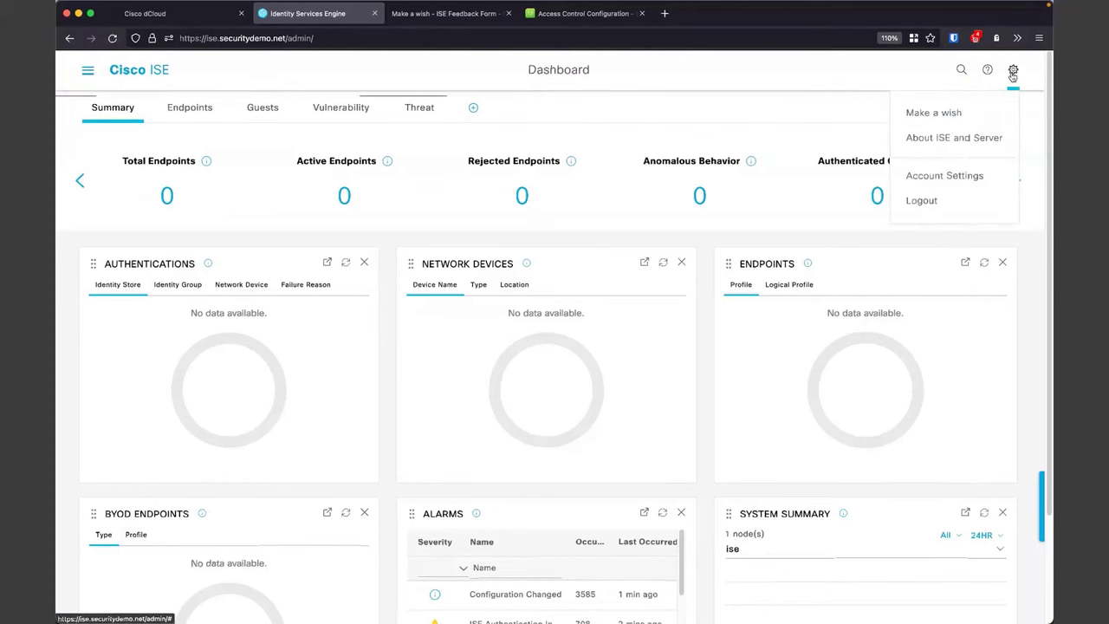
{"action": "left_click", "coordinate": [947, 205]}
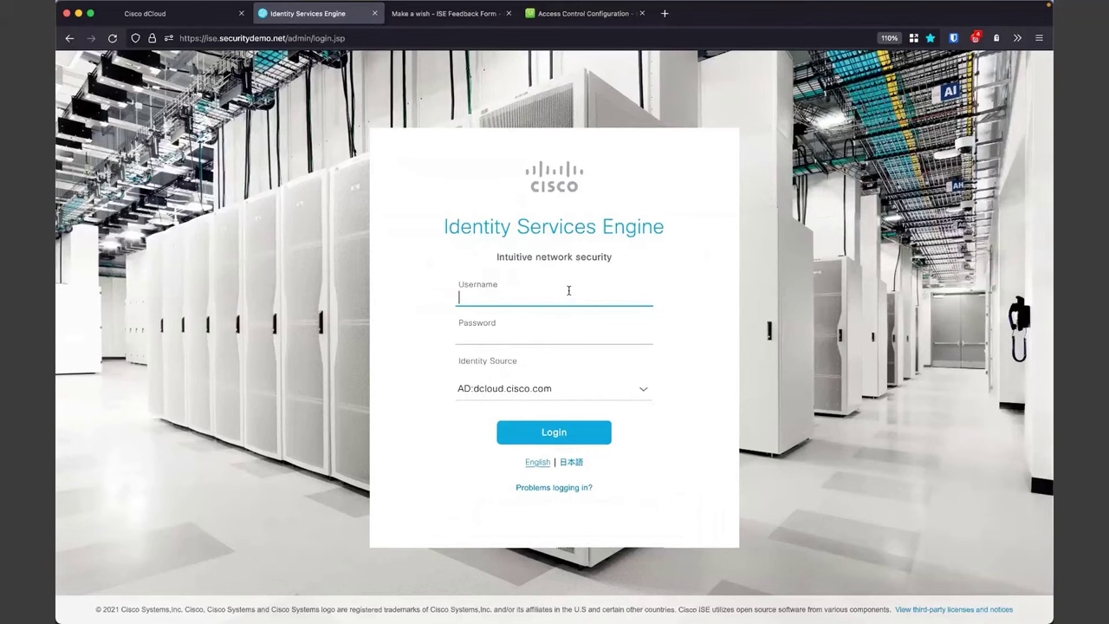
{"action": "type", "text": "thomas"}
{"action": "key", "text": "Tab"}
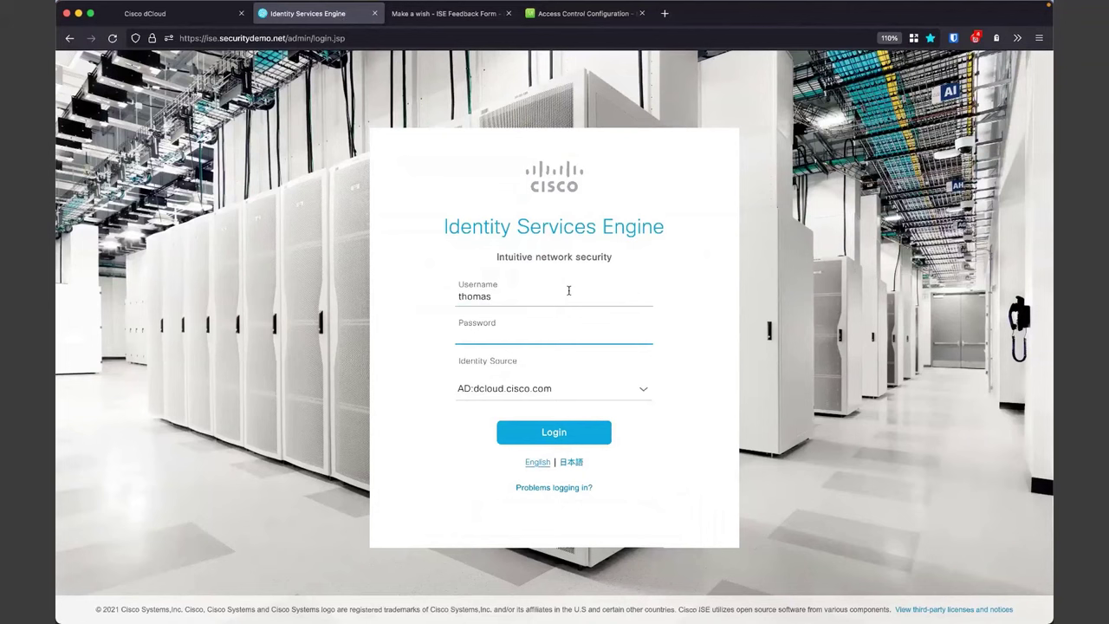
{"action": "type", "text": "••••••••••"}
{"action": "left_click", "coordinate": [565, 441]}
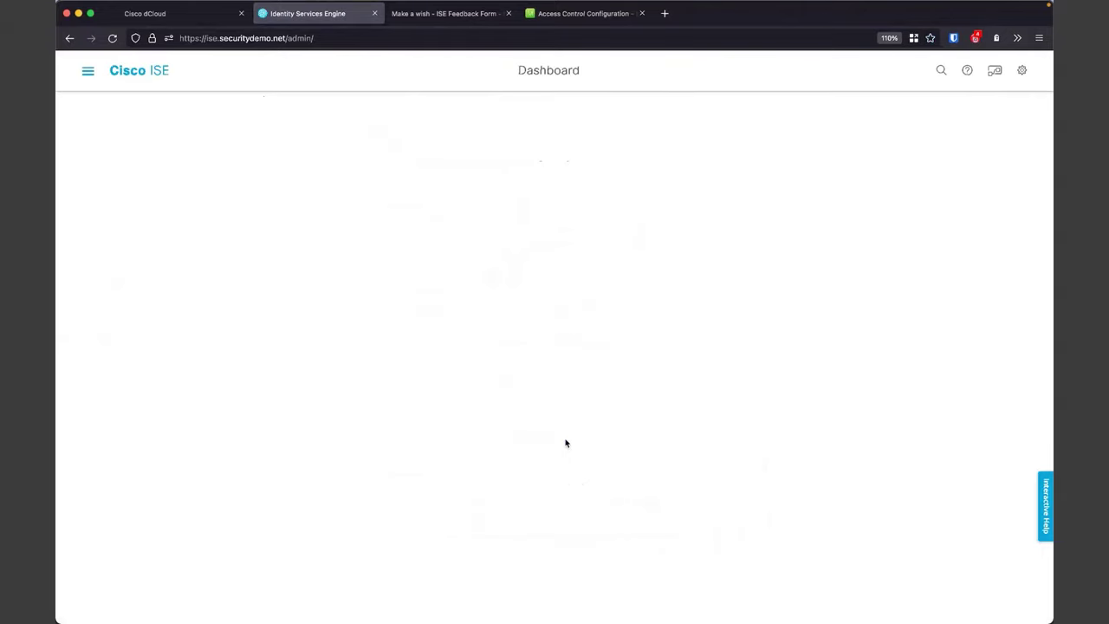
Step: Navigate through the main menu to Administration > System > Admin Access
{"action": "left_click", "coordinate": [87, 76]}
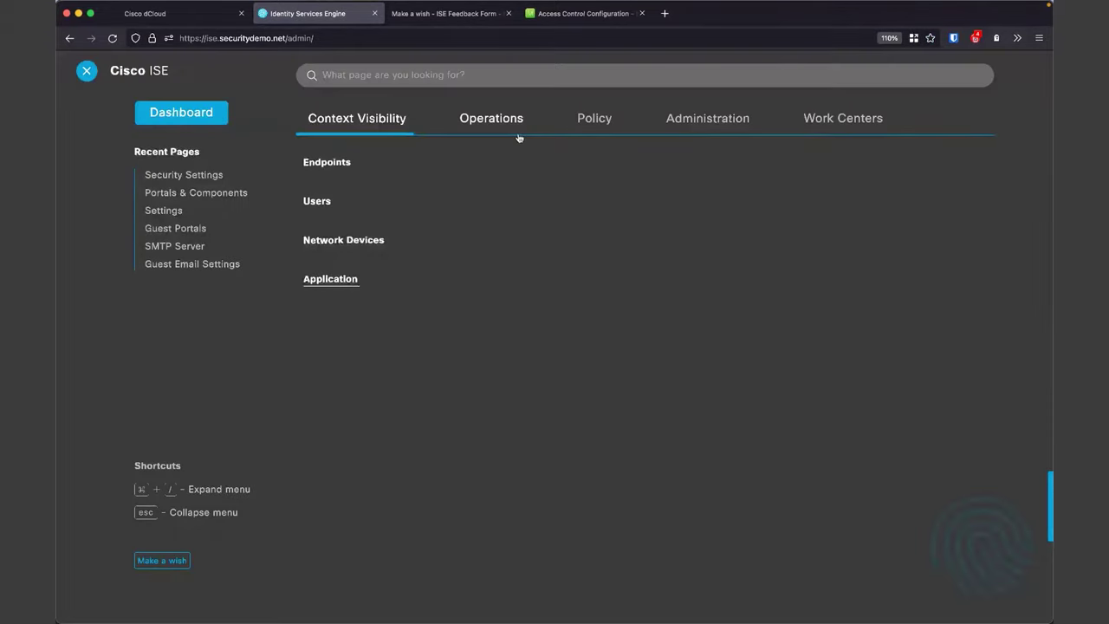
{"action": "left_click", "coordinate": [700, 121]}
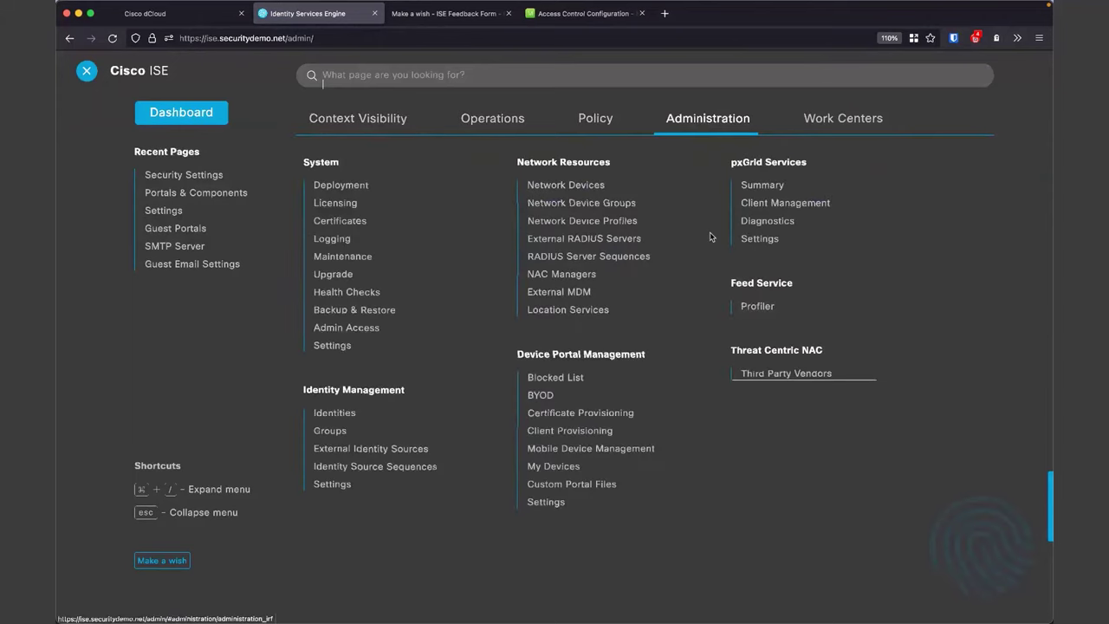
{"action": "left_click", "coordinate": [843, 118]}
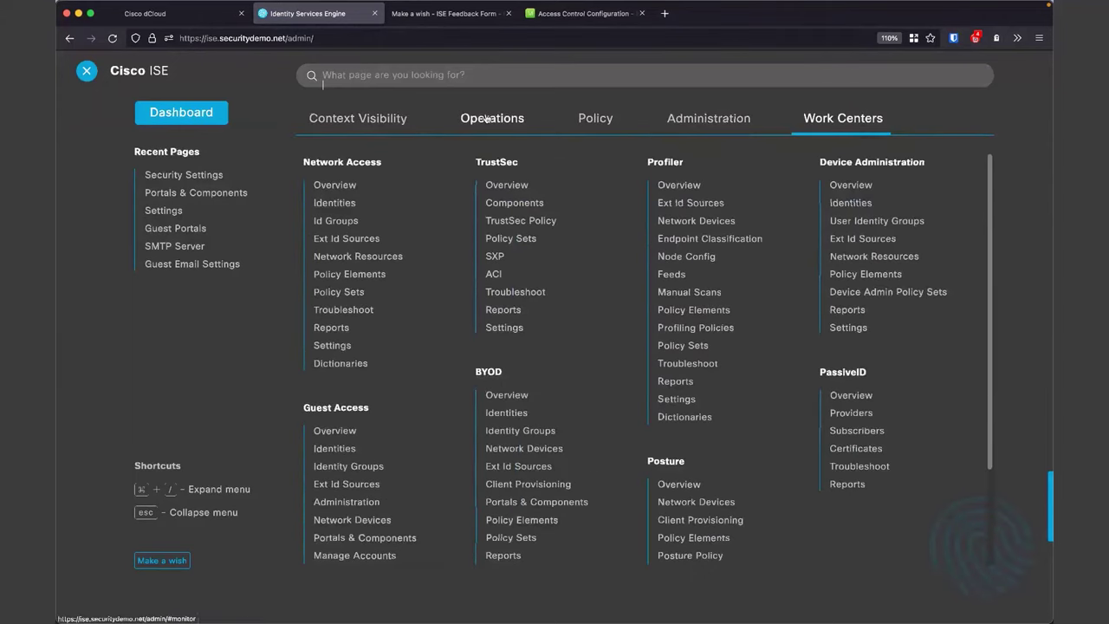
{"action": "left_click", "coordinate": [716, 130]}
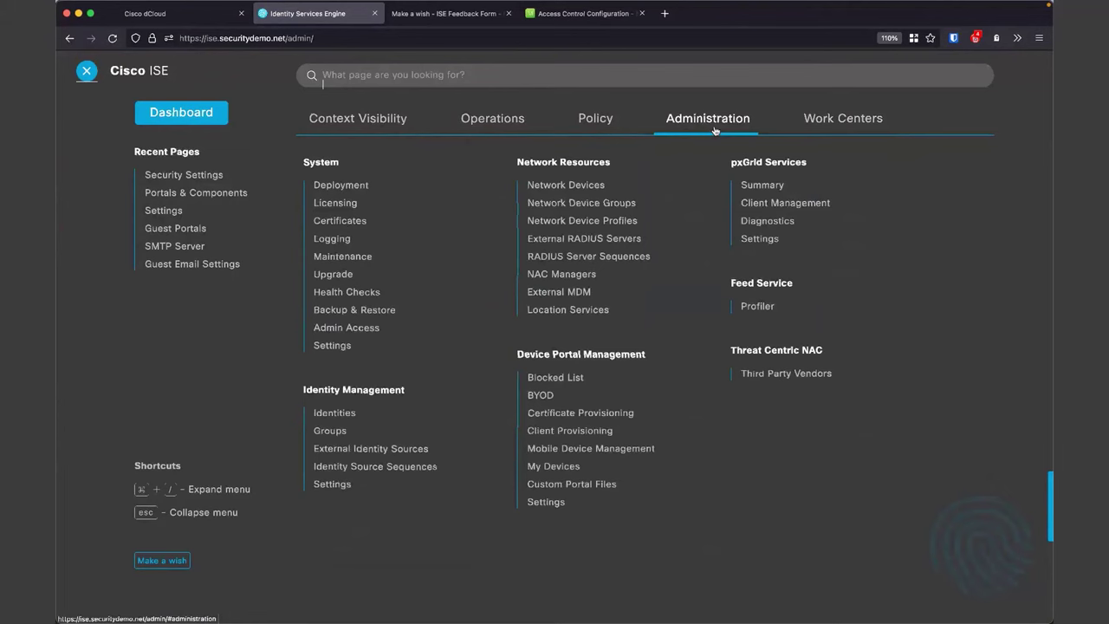
{"action": "left_click", "coordinate": [331, 327]}
Step: Under Settings > Access > Session, enable the GUI pre-login banner reading 'Have a nISE day! (pre-login)'
{"action": "left_click", "coordinate": [80, 245]}
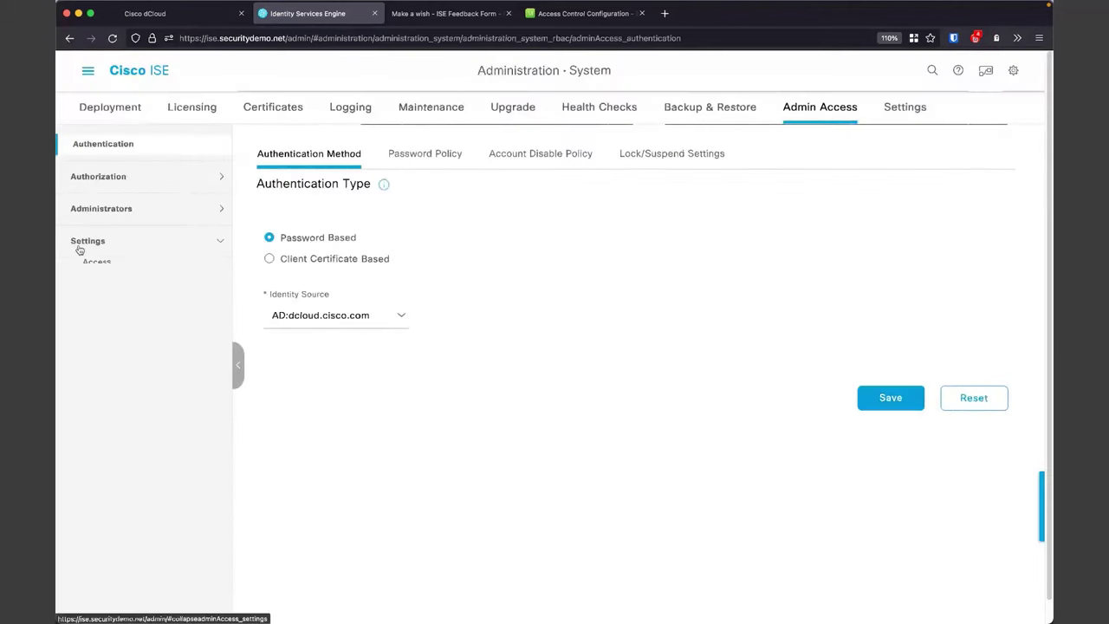
{"action": "left_click", "coordinate": [100, 264]}
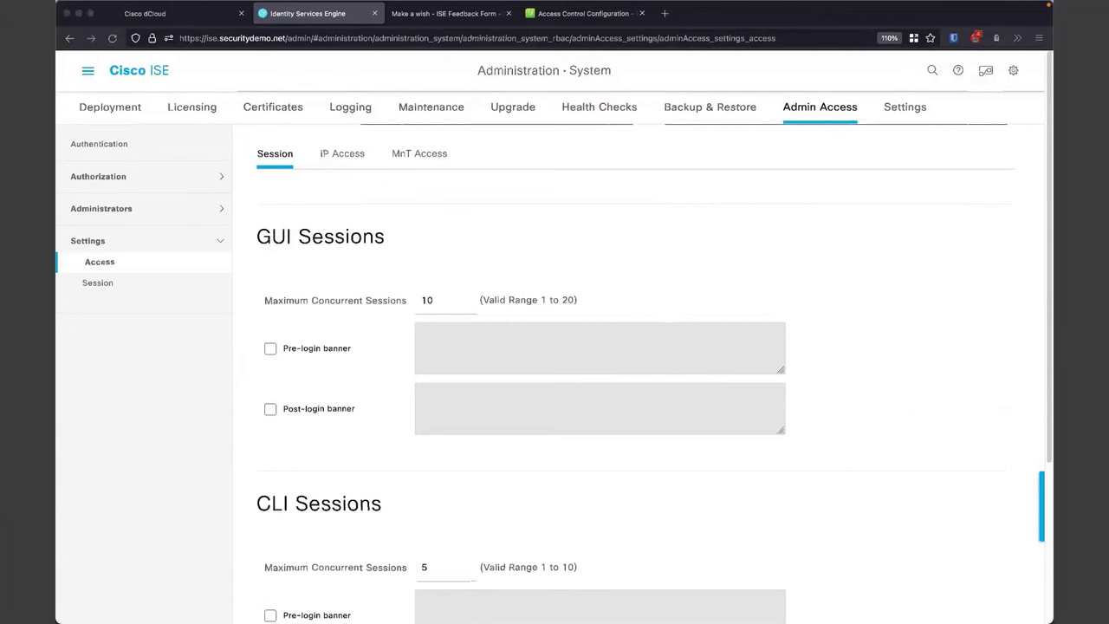
{"action": "left_click", "coordinate": [270, 350]}
{"action": "left_click", "coordinate": [547, 358]}
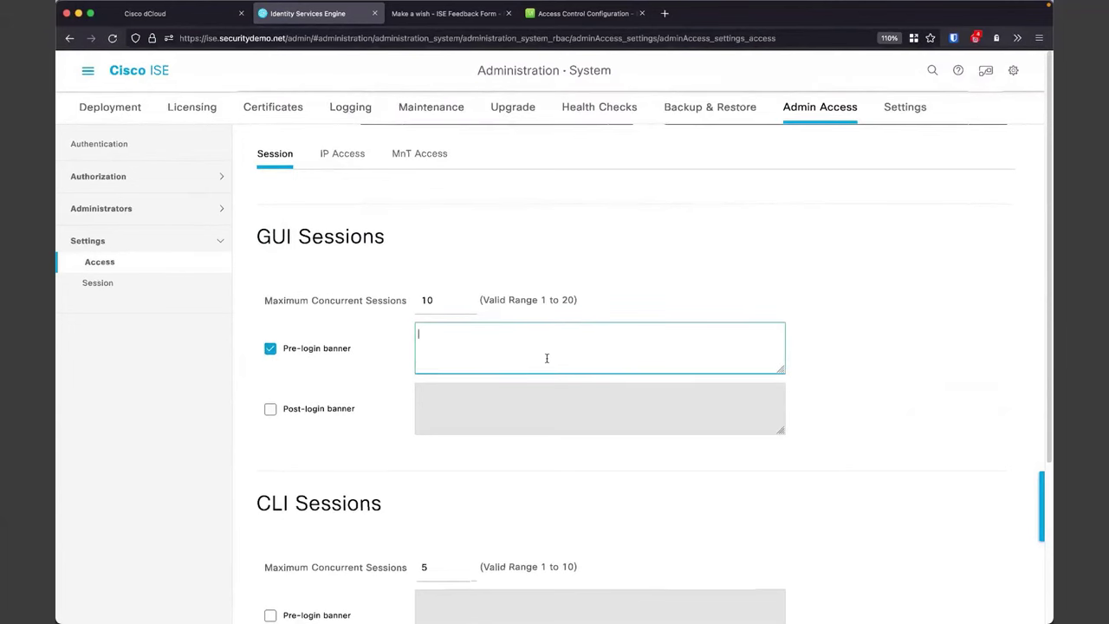
{"action": "type", "text": "Have a nISE day! (pre-login)"}
{"action": "key", "text": "Return"}
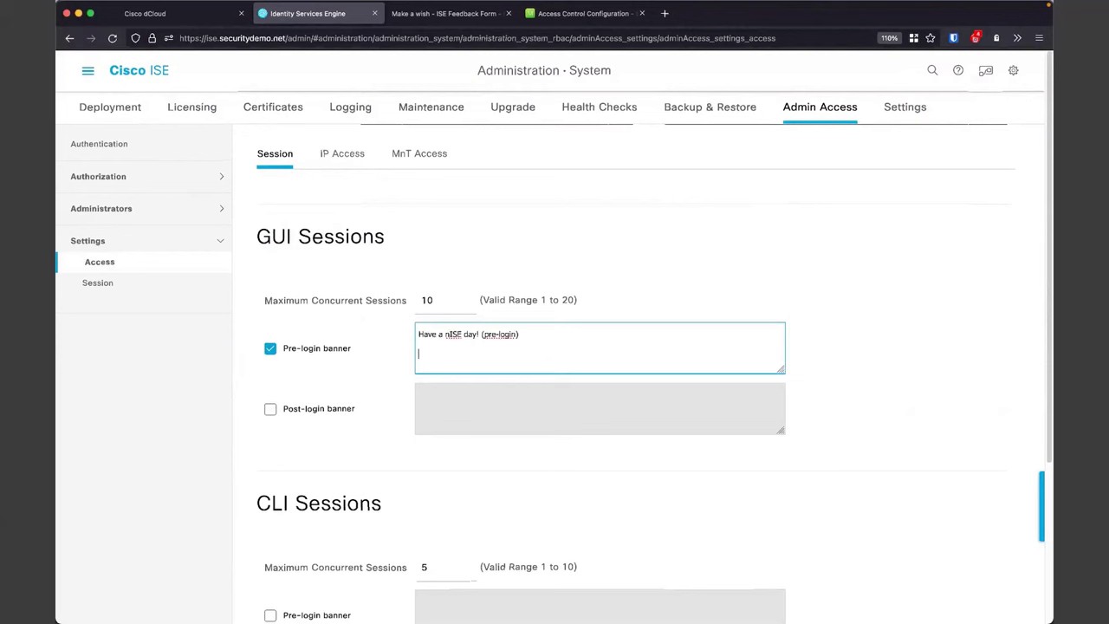
{"action": "key", "text": "super+Tab"}
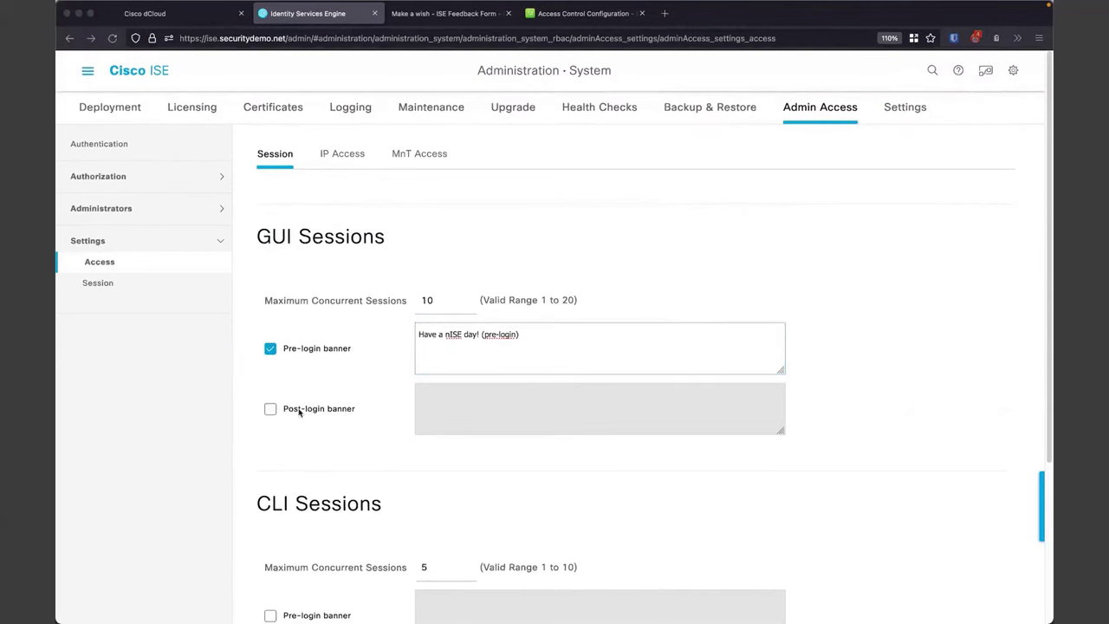
Step: Enable the GUI post-login banner reading 'Have a nISE day! (post-login)'
{"action": "left_click", "coordinate": [269, 409]}
{"action": "left_click", "coordinate": [269, 409]}
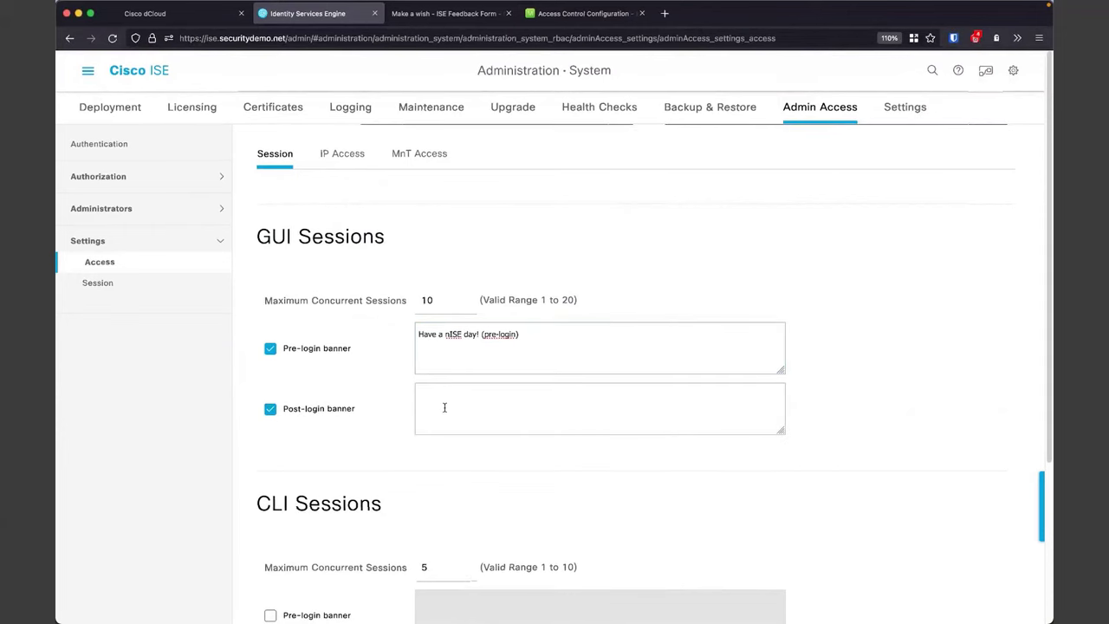
{"action": "left_click", "coordinate": [444, 407]}
{"action": "type", "text": "Have a nISE day! (post-login)"}
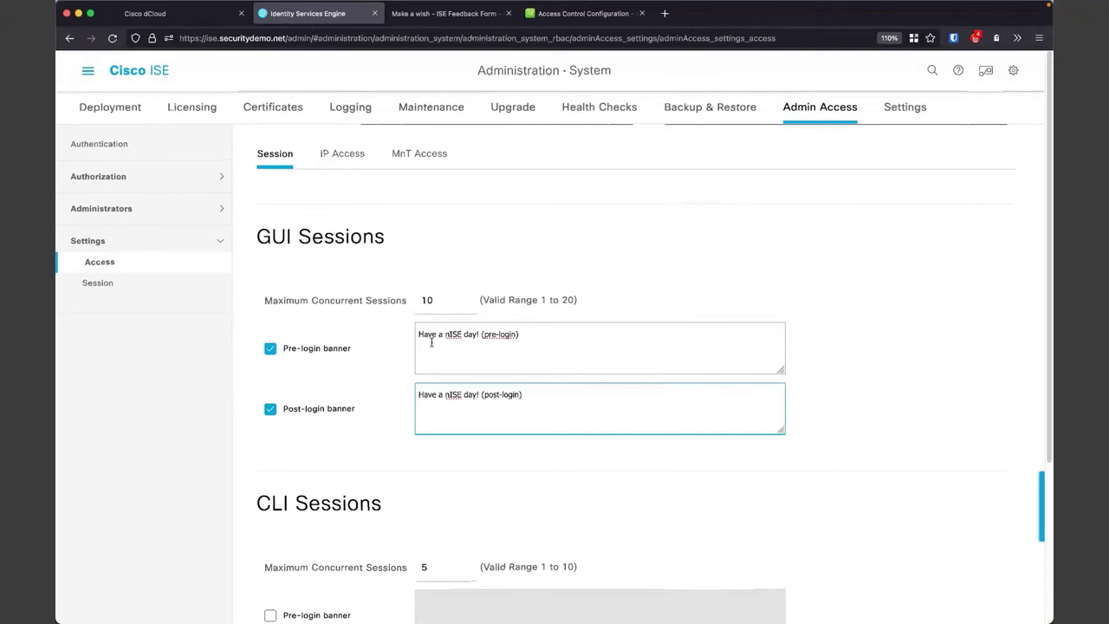
{"action": "scroll", "coordinate": [391, 394], "scroll_direction": "down", "scroll_amount": 3}
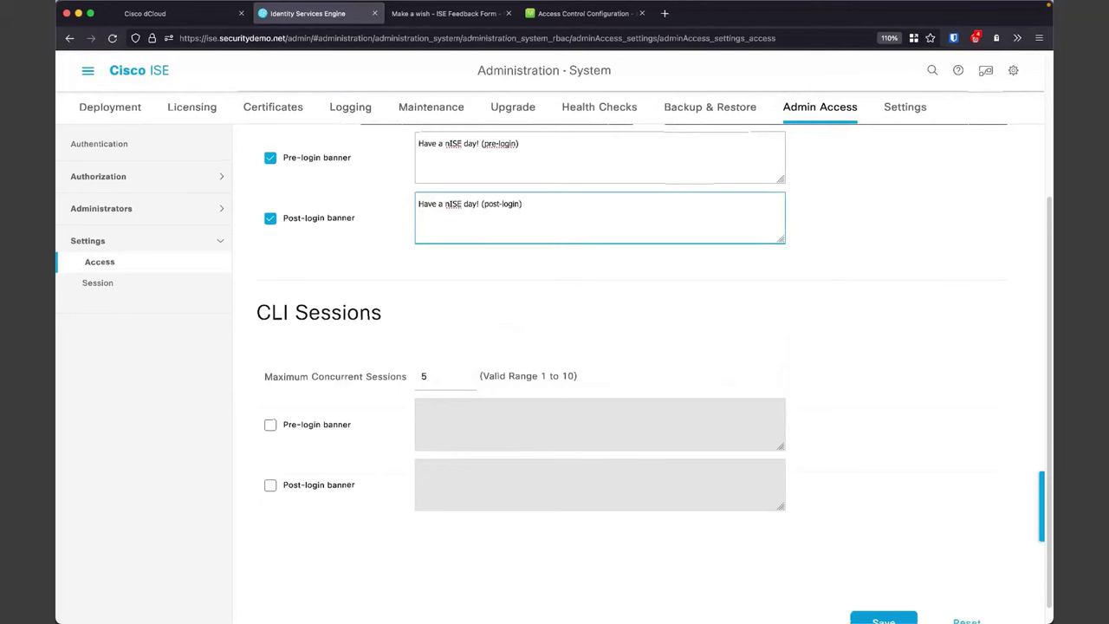
{"action": "key", "text": "super+Tab"}
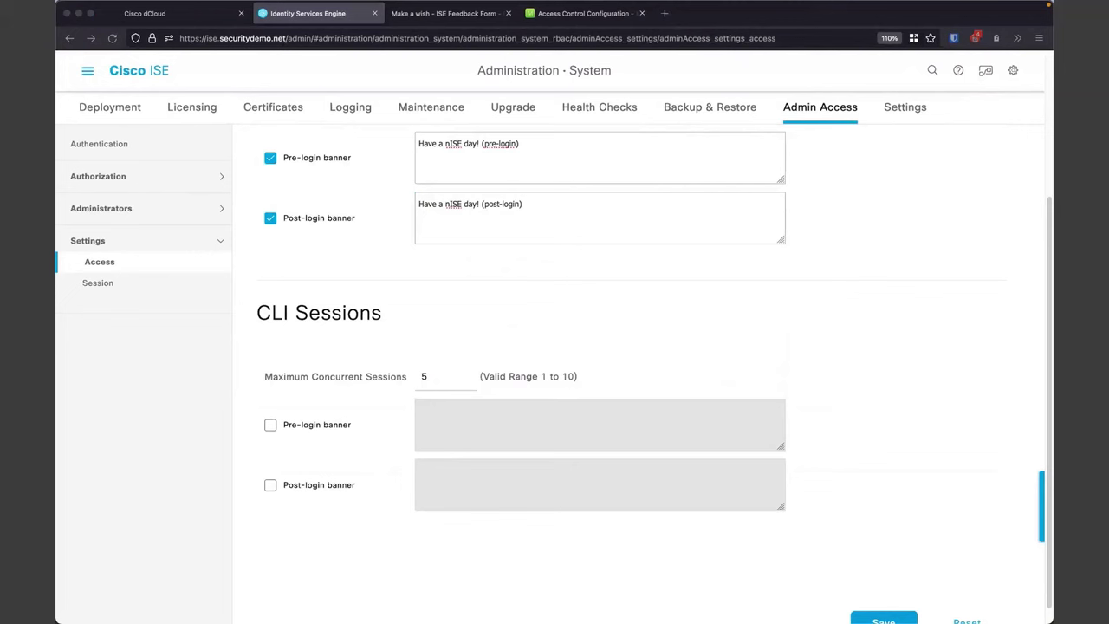
Step: Enable the CLI pre-login and post-login banners, pasting the ASCII-art text into each
{"action": "left_click", "coordinate": [271, 424]}
{"action": "left_click", "coordinate": [481, 406]}
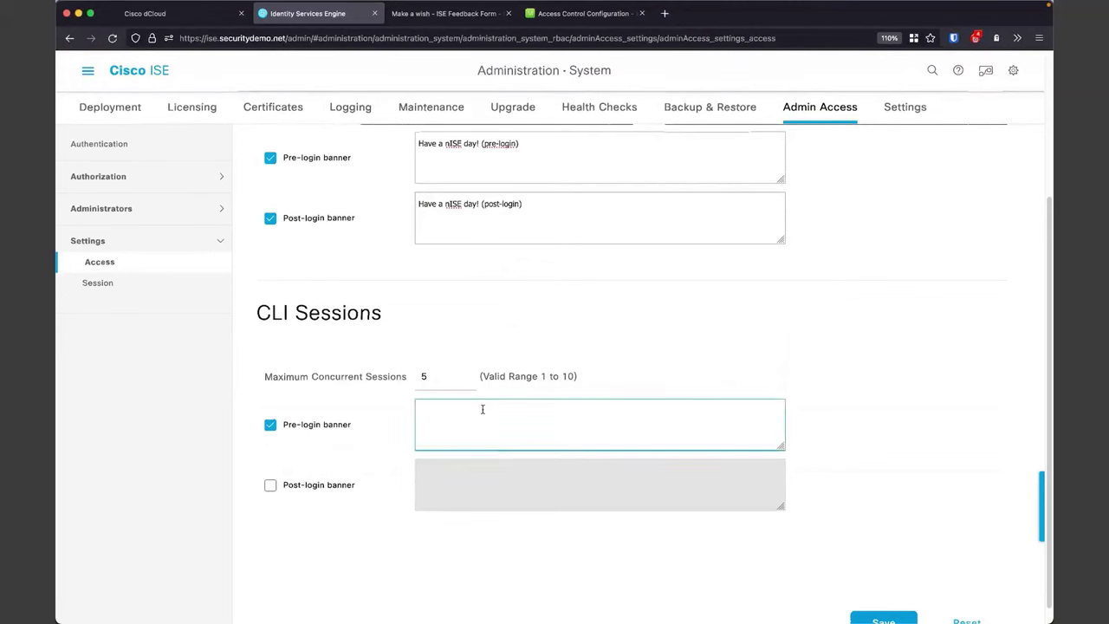
{"action": "key", "text": "super+v"}
{"action": "left_click", "coordinate": [269, 485]}
{"action": "left_click", "coordinate": [448, 490]}
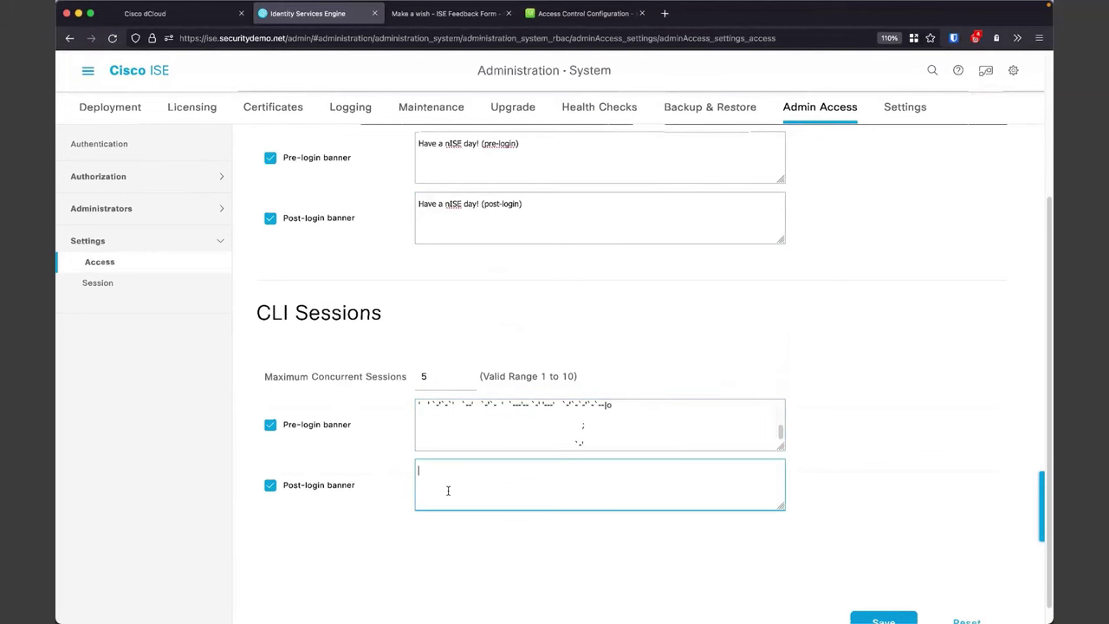
{"action": "key", "text": "super+v"}
Step: Save the admin access banner settings
{"action": "left_click", "coordinate": [879, 617]}
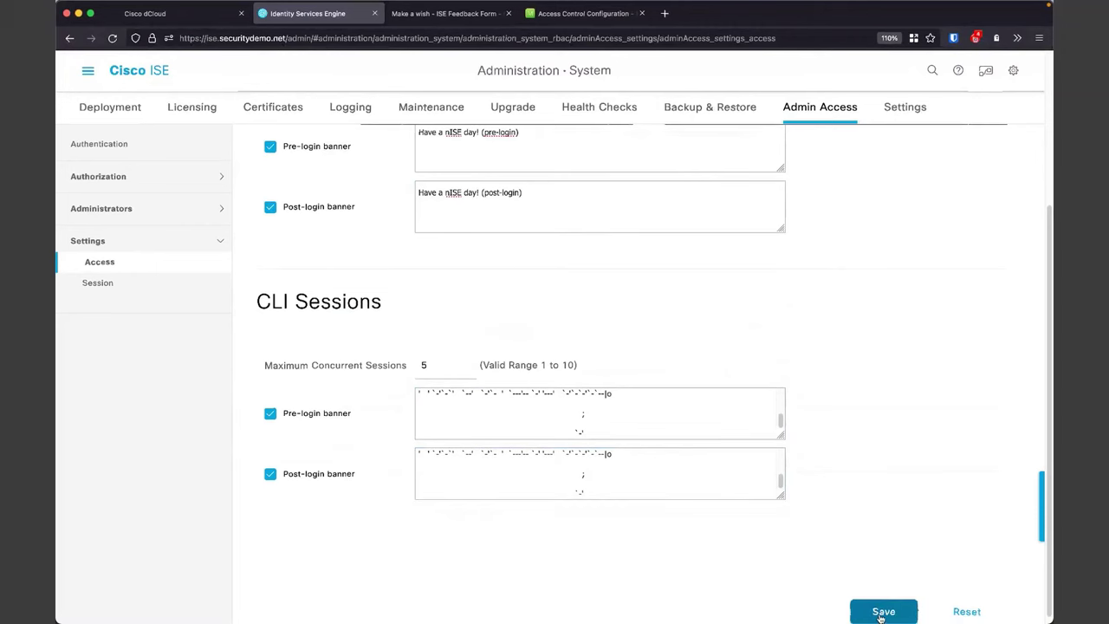
{"action": "left_click", "coordinate": [880, 615]}
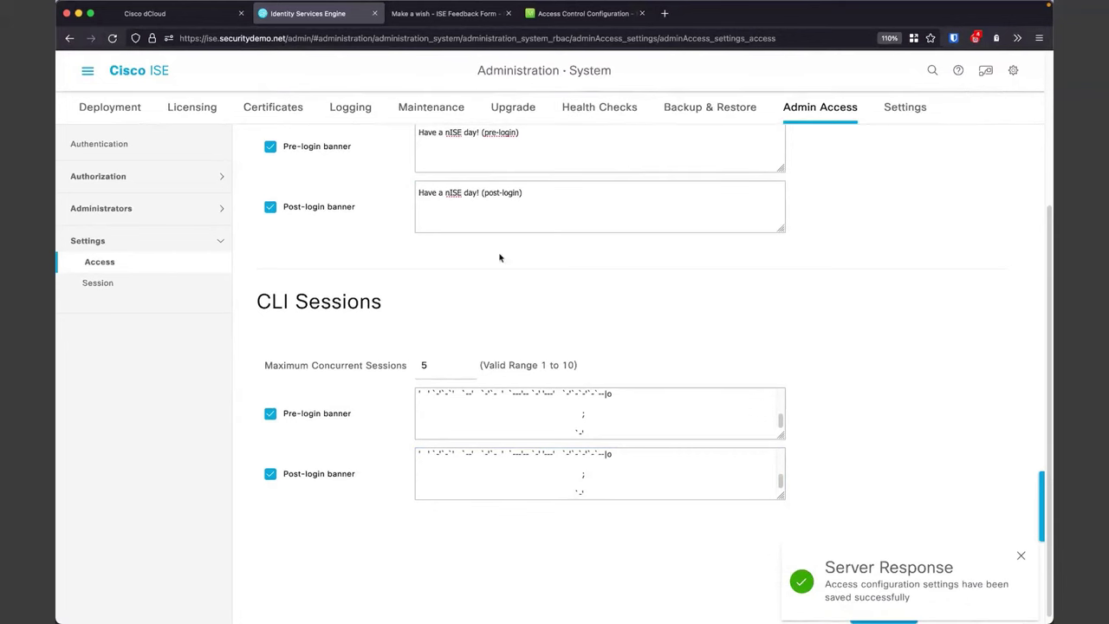
{"action": "scroll", "coordinate": [525, 422], "scroll_direction": "up", "scroll_amount": 3}
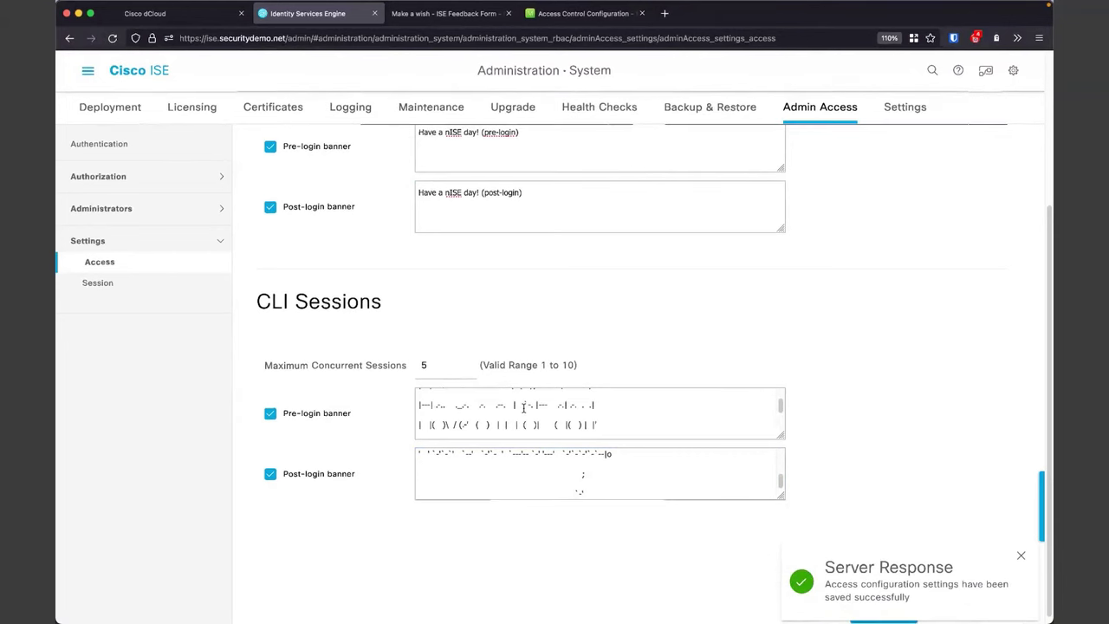
{"action": "scroll", "coordinate": [523, 408], "scroll_direction": "up", "scroll_amount": 1}
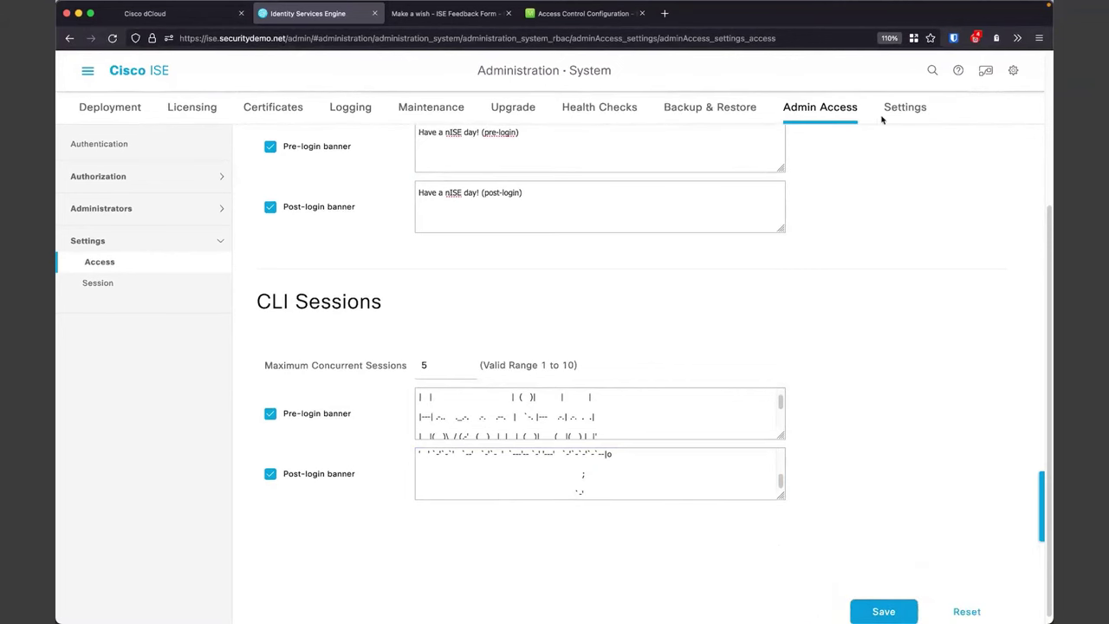
Step: Change the Session Idle Timeout from 60 to 10 minutes, save, and review active admin sessions
{"action": "left_click", "coordinate": [97, 285]}
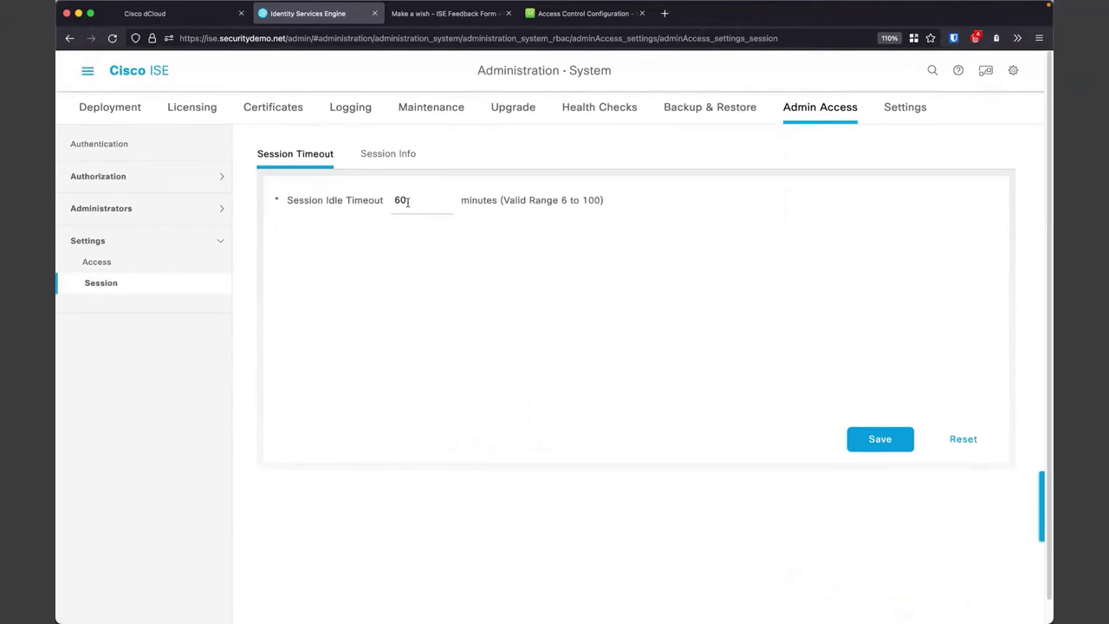
{"action": "double_click", "coordinate": [406, 200]}
{"action": "type", "text": "10"}
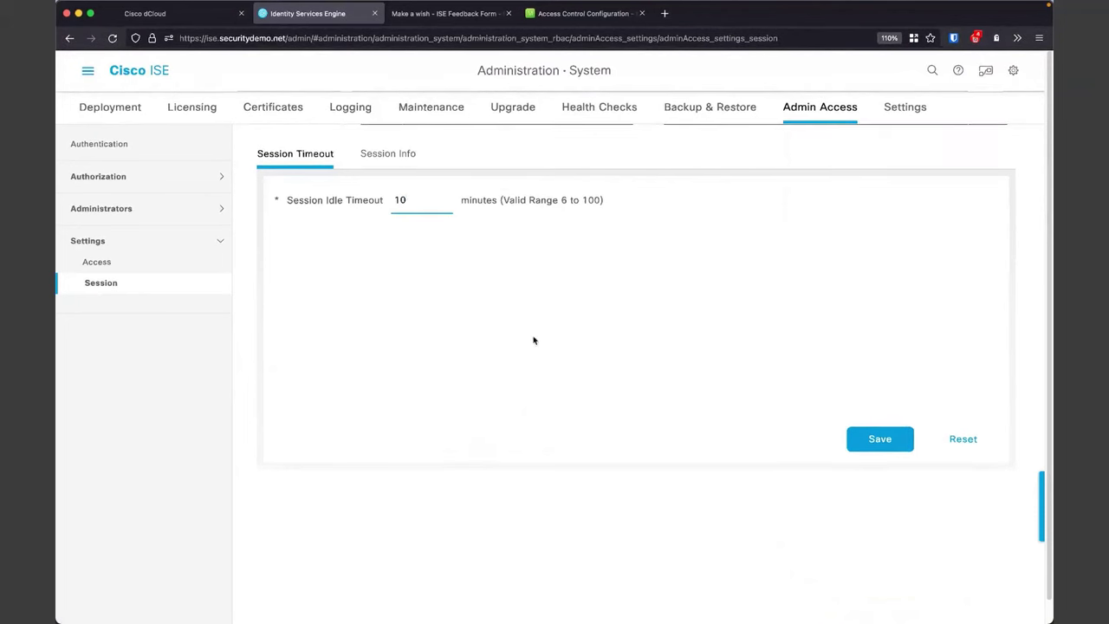
{"action": "left_click", "coordinate": [872, 439]}
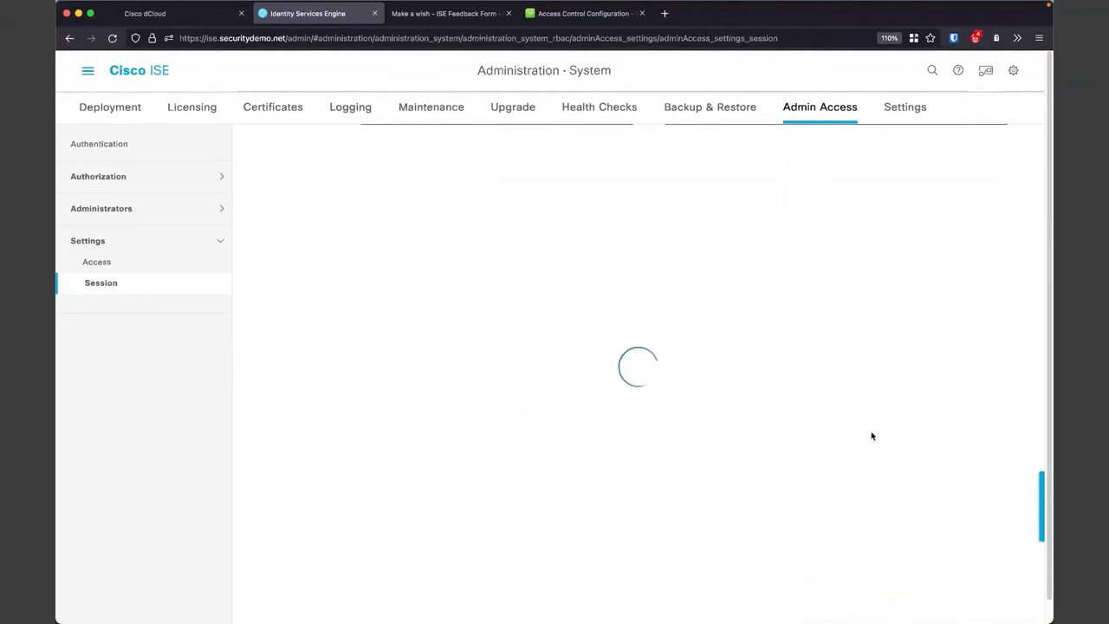
{"action": "left_click", "coordinate": [390, 155]}
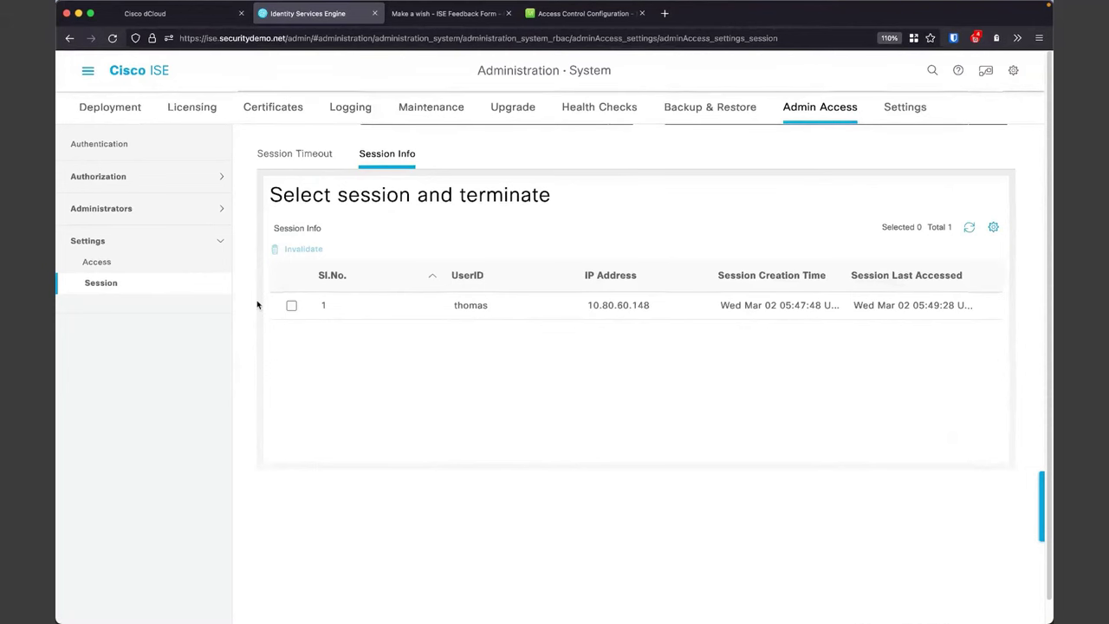
{"action": "left_click", "coordinate": [900, 111]}
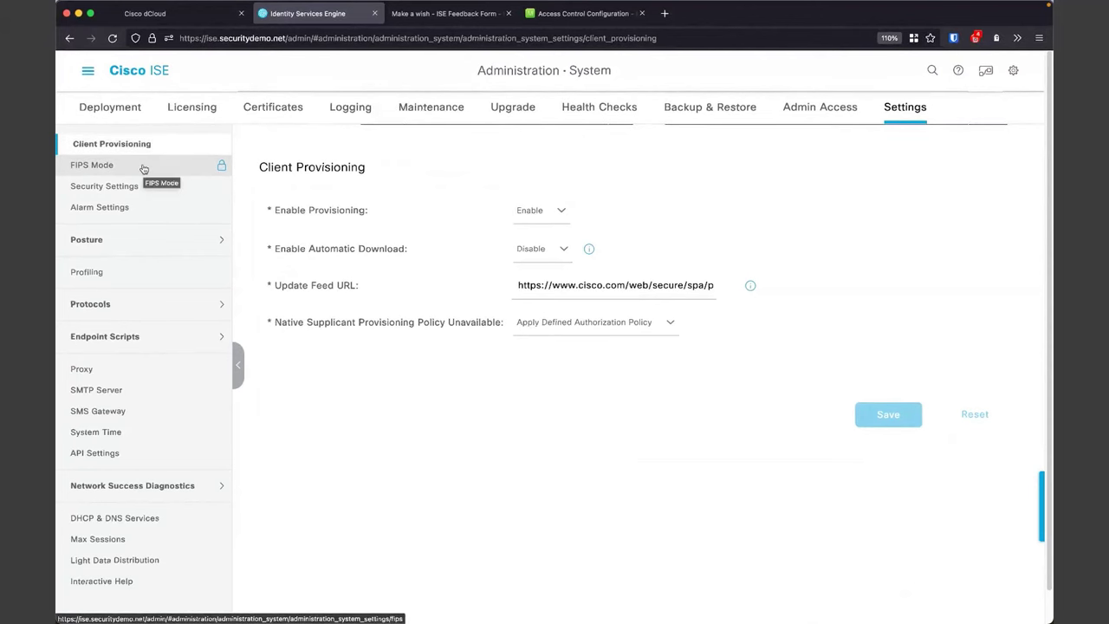
Step: Check the FIPS Mode dropdown, keep it Disabled, and read its information popover
{"action": "left_click", "coordinate": [144, 169]}
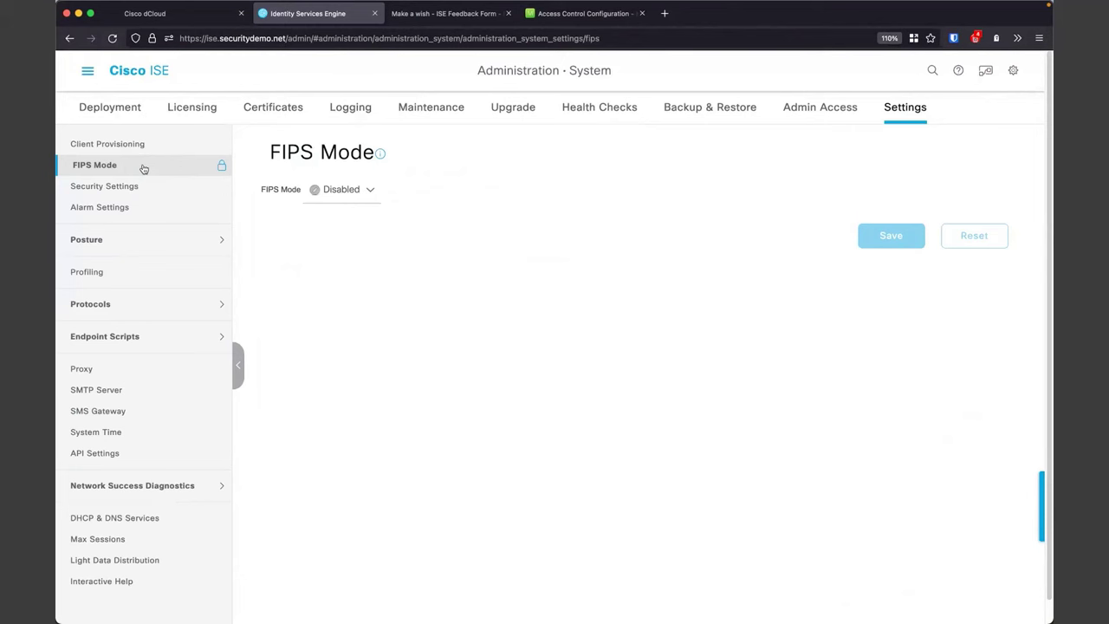
{"action": "left_click", "coordinate": [369, 188]}
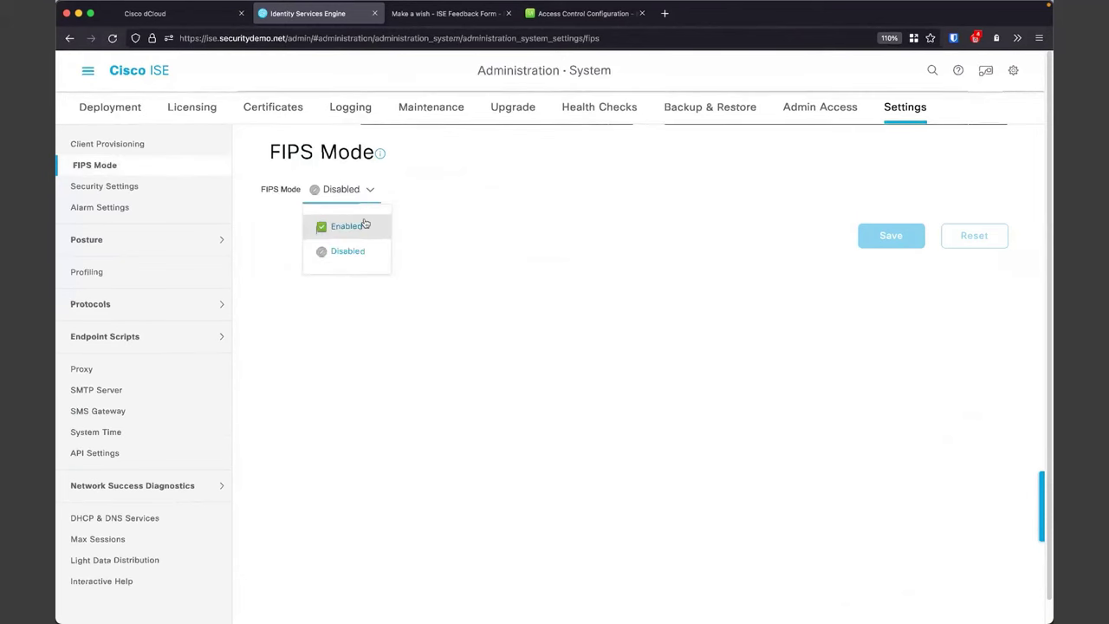
{"action": "left_click", "coordinate": [380, 153]}
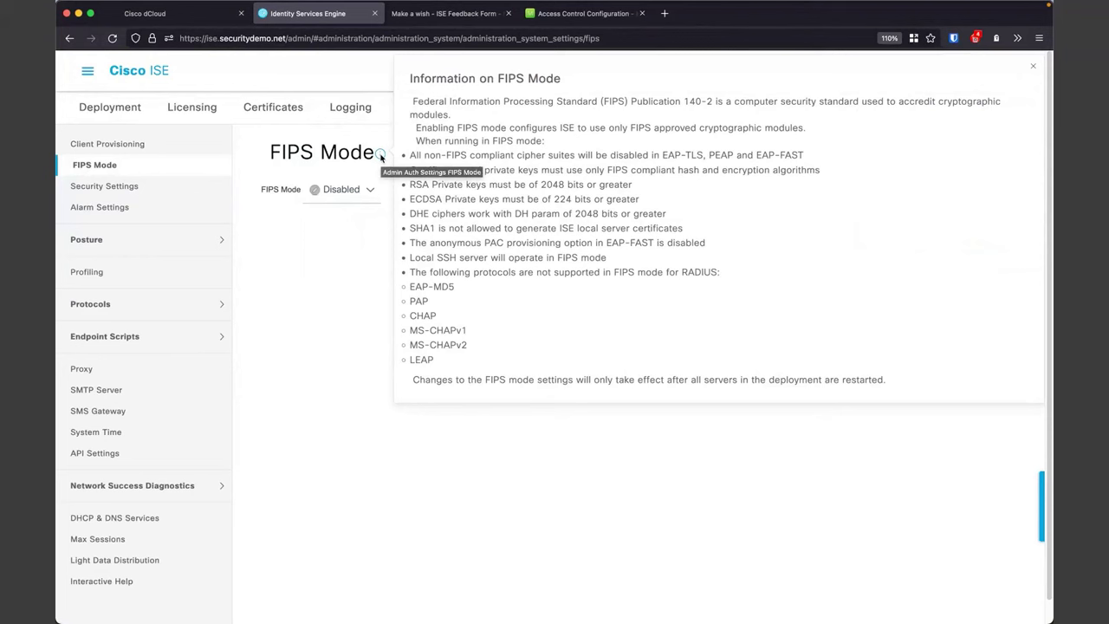
{"action": "left_click", "coordinate": [338, 373]}
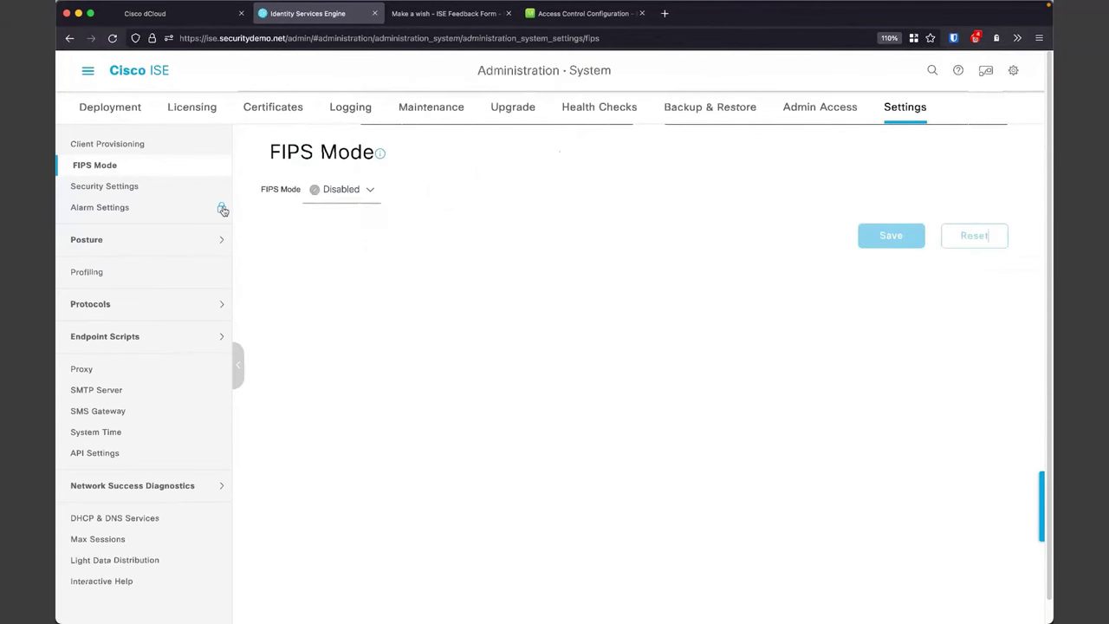
{"action": "left_click", "coordinate": [108, 187]}
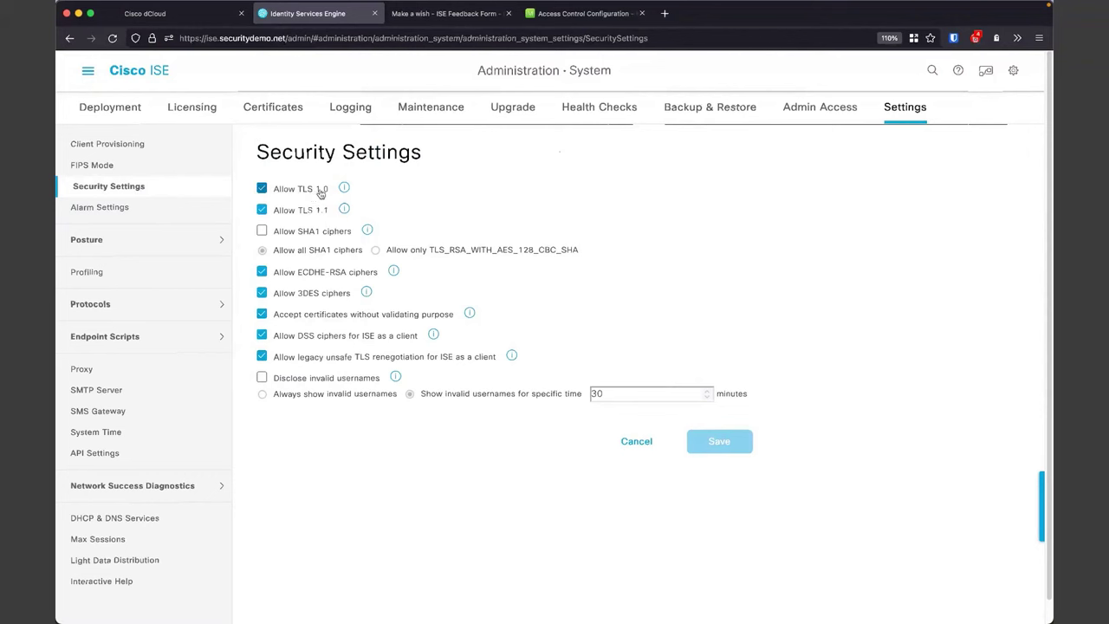
{"action": "left_click", "coordinate": [321, 193]}
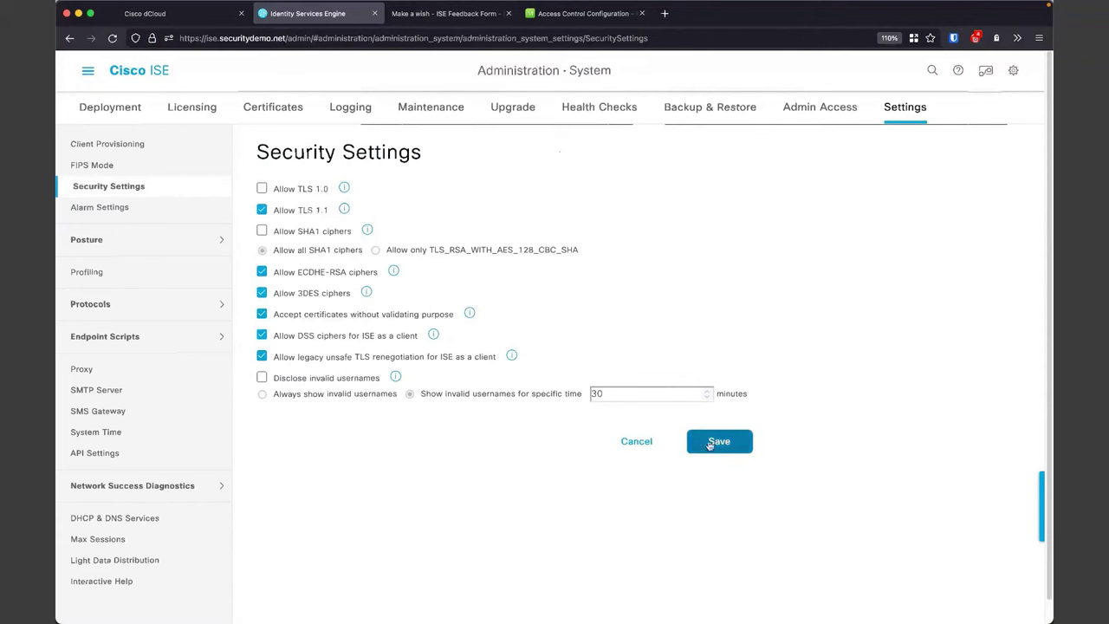
{"action": "mouse_move", "coordinate": [346, 189]}
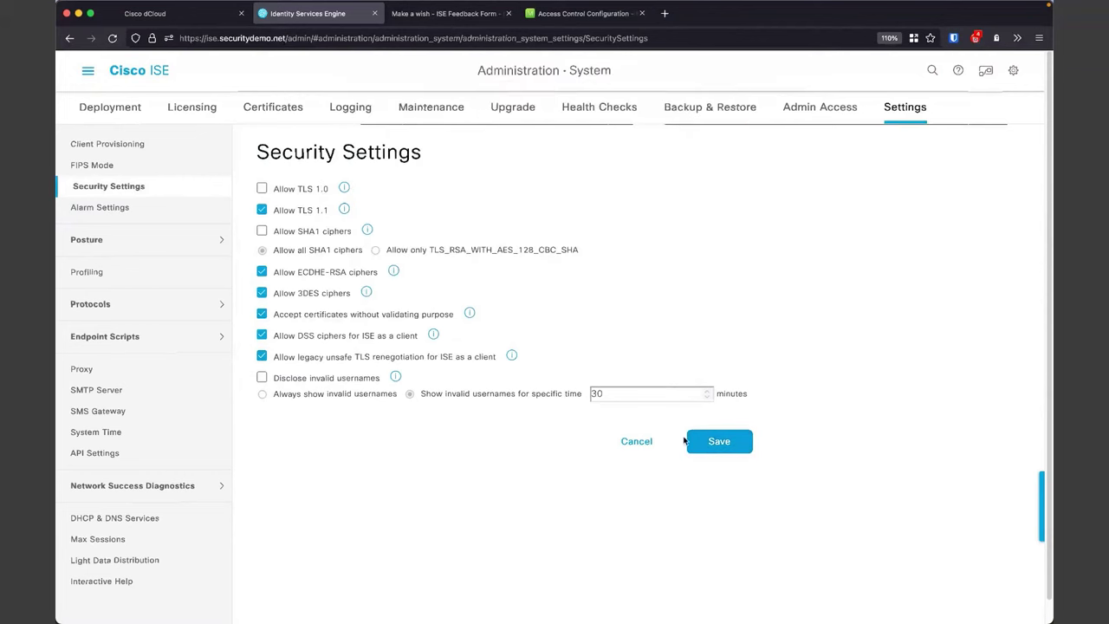
{"action": "left_click", "coordinate": [261, 189]}
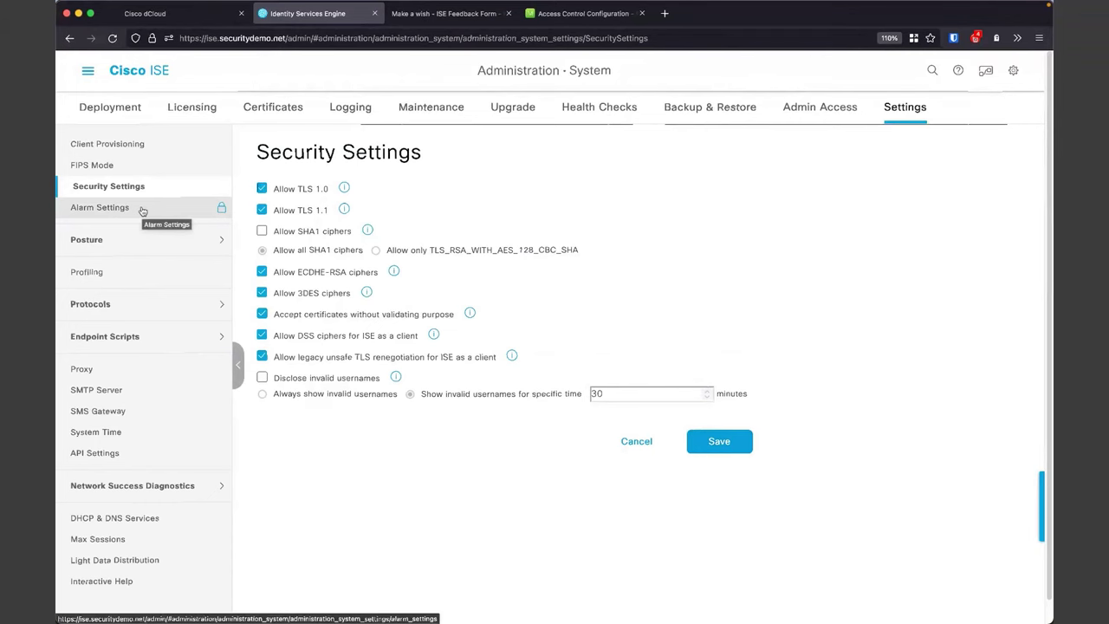
Step: Discard the unsaved Security Settings changes and go to the Profiling settings page
{"action": "left_click", "coordinate": [142, 210]}
{"action": "left_click", "coordinate": [554, 216]}
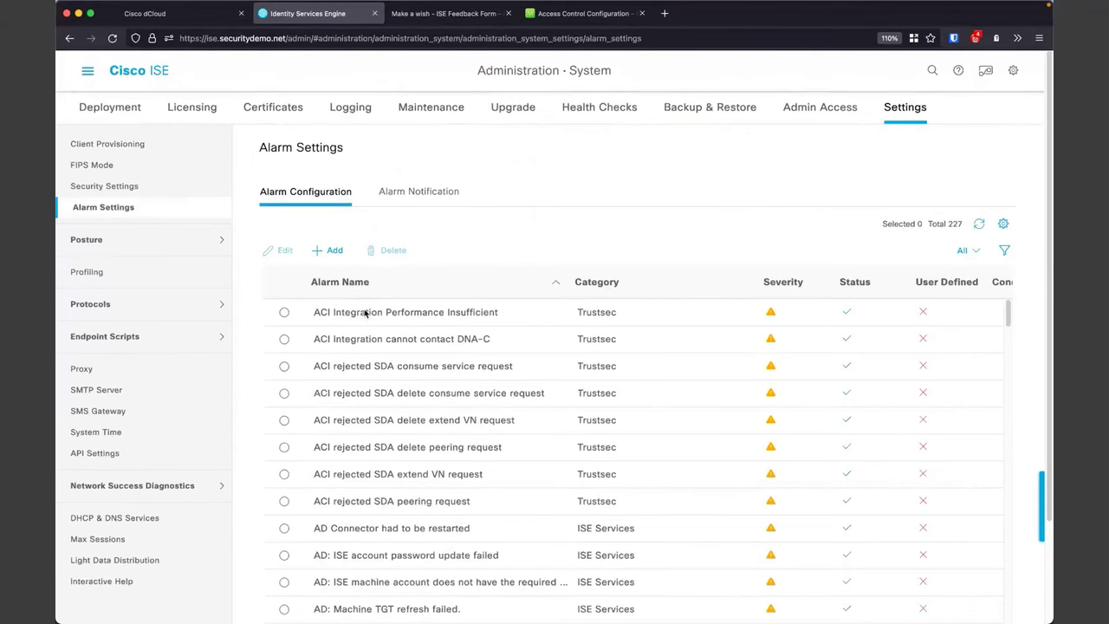
{"action": "scroll", "coordinate": [381, 395], "scroll_direction": "down", "scroll_amount": 6}
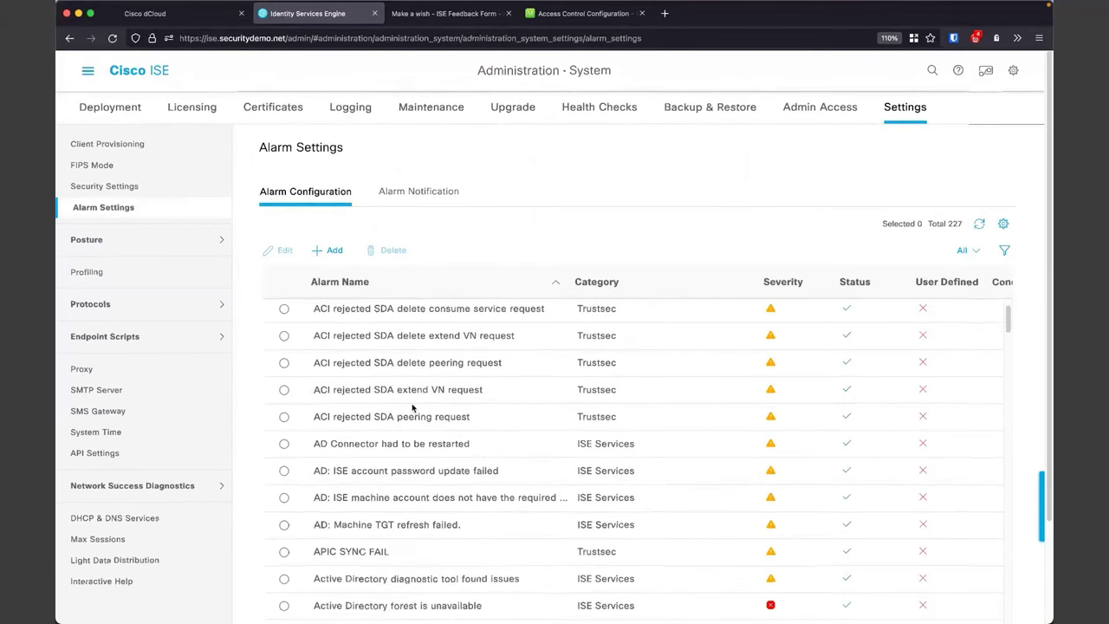
{"action": "scroll", "coordinate": [411, 407], "scroll_direction": "down", "scroll_amount": 8}
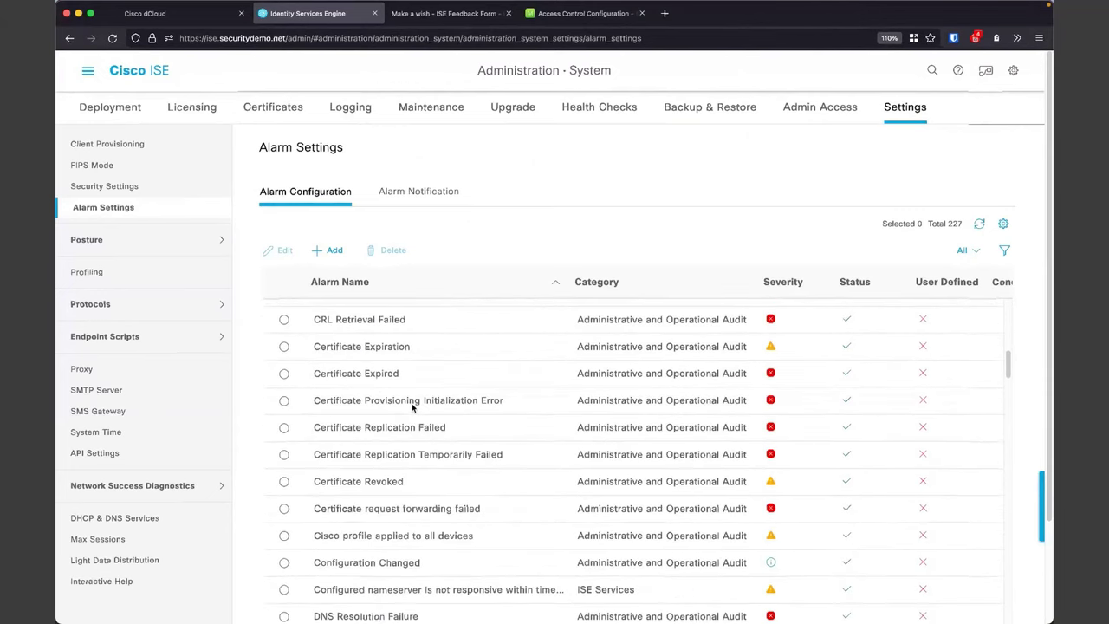
{"action": "scroll", "coordinate": [412, 407], "scroll_direction": "down", "scroll_amount": 4}
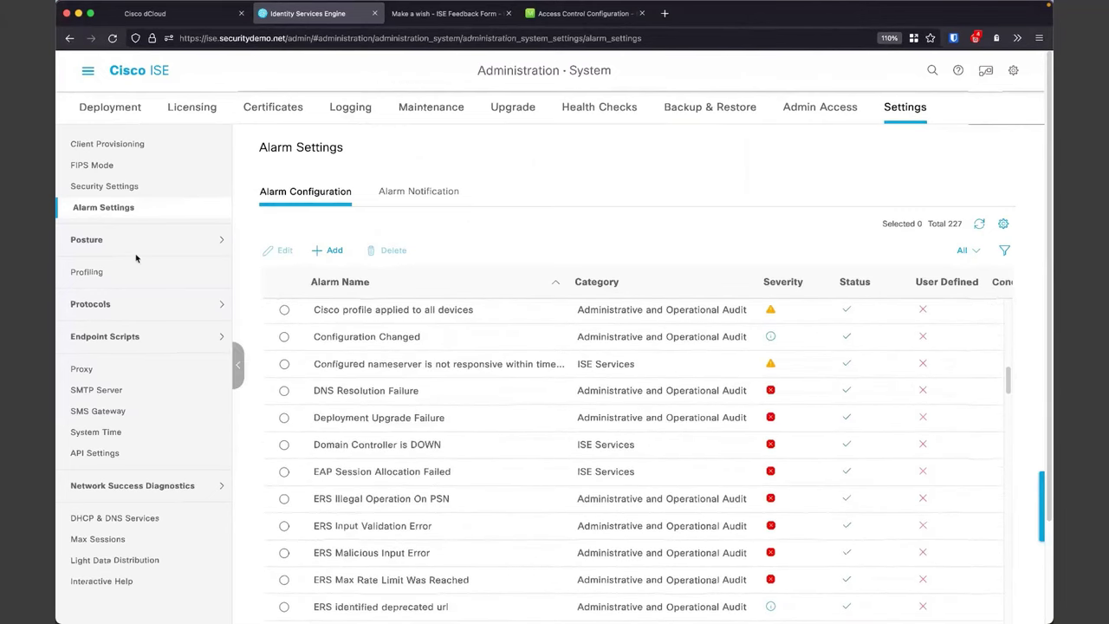
{"action": "left_click", "coordinate": [93, 272]}
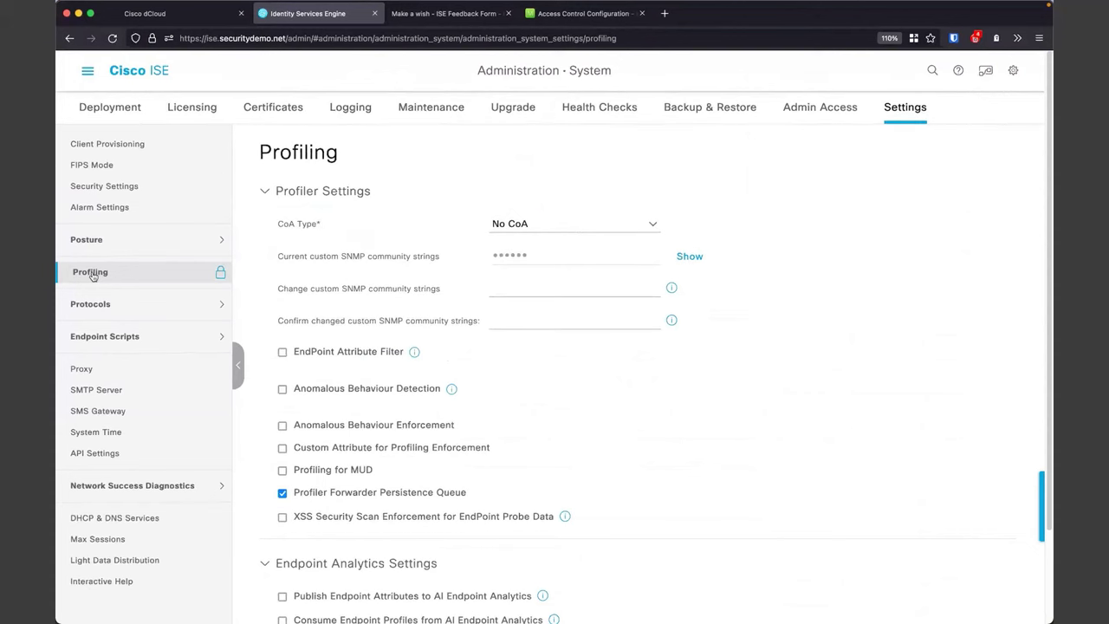
Step: Expand Protocols > EAP-FAST in the Settings nav and open EAP FAST Settings
{"action": "scroll", "coordinate": [475, 481], "scroll_direction": "down", "scroll_amount": 1}
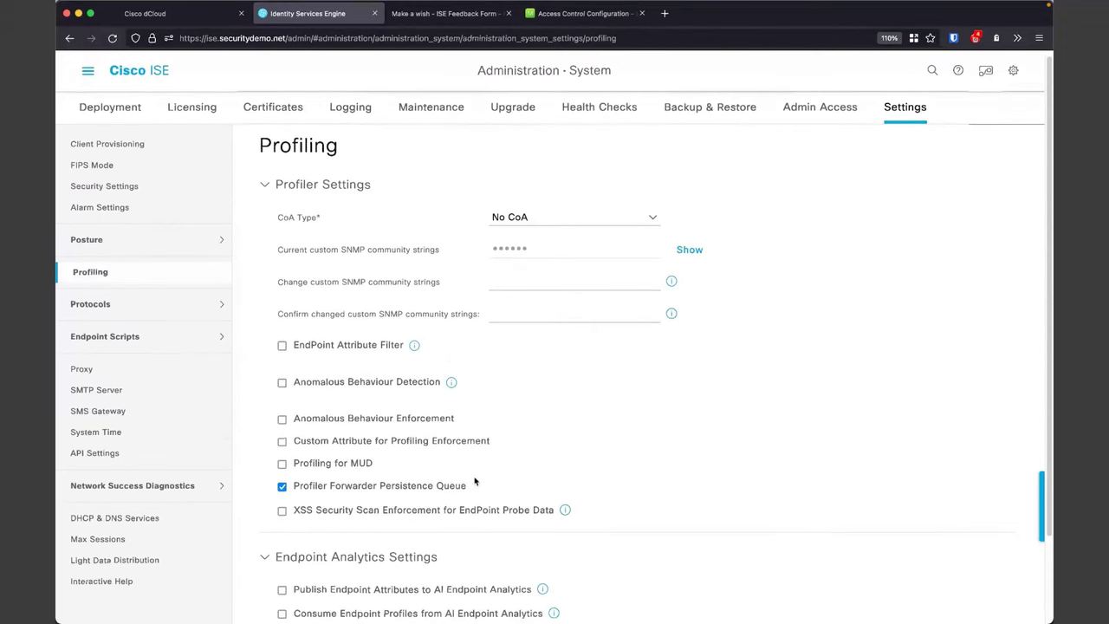
{"action": "scroll", "coordinate": [474, 481], "scroll_direction": "down", "scroll_amount": 2}
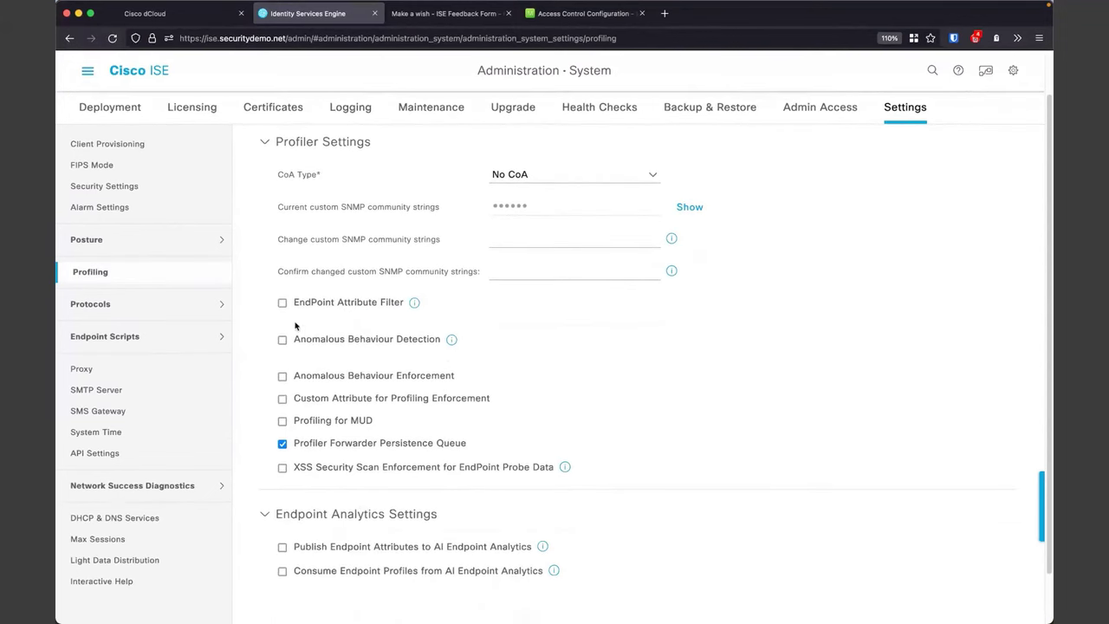
{"action": "left_click", "coordinate": [154, 305]}
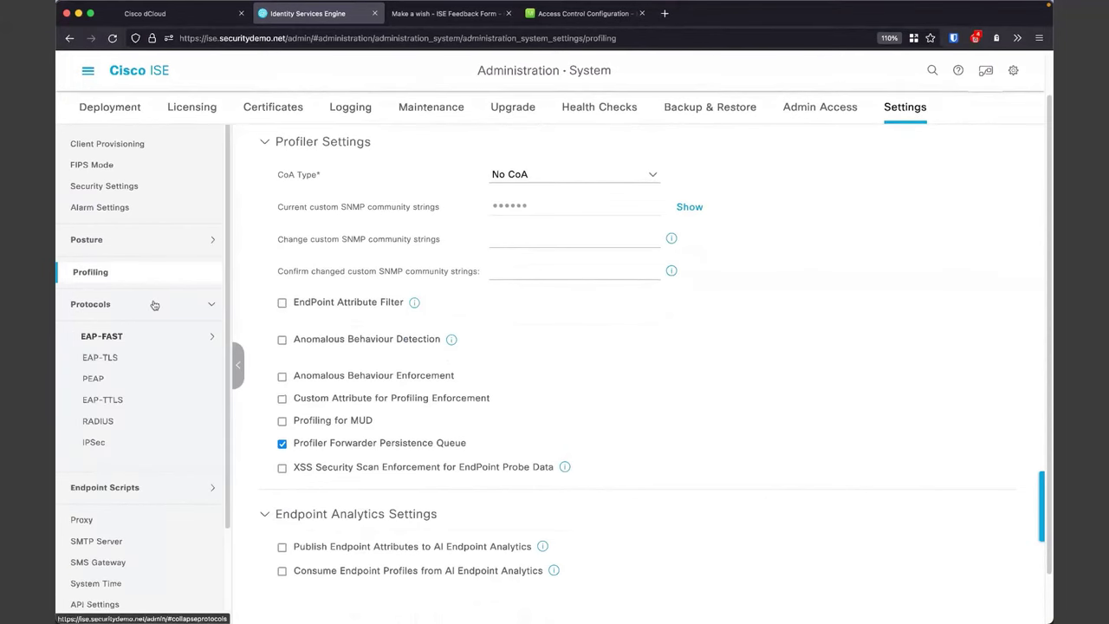
{"action": "left_click", "coordinate": [122, 340]}
{"action": "left_click", "coordinate": [122, 358]}
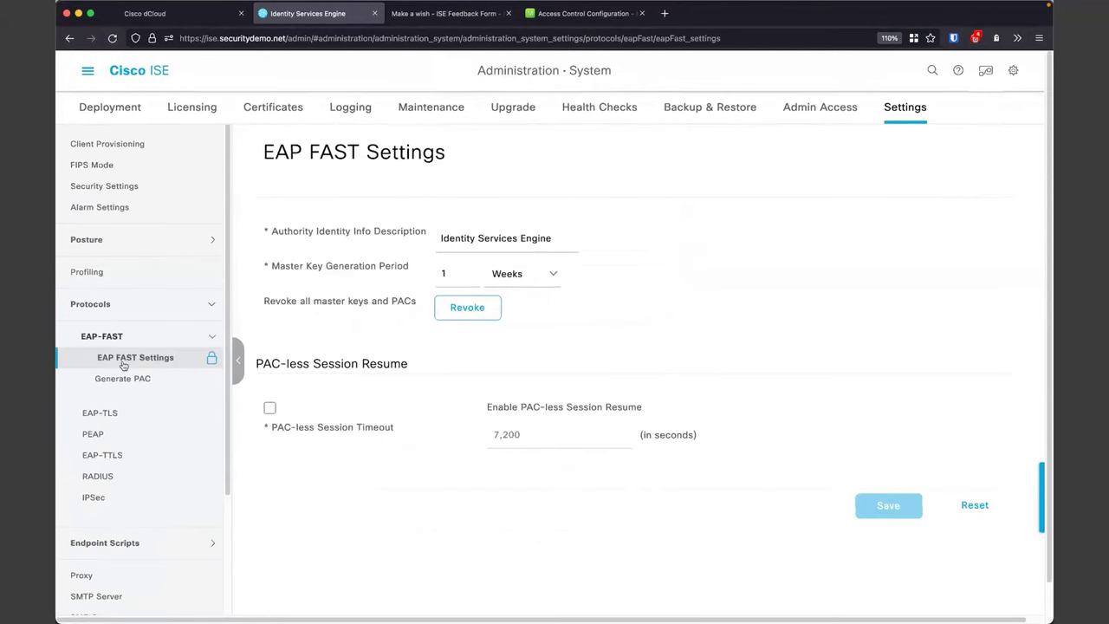
Step: Enable and save EAP-FAST PAC-less Session Resume, then turn on EAP-TLS Session Resume
{"action": "left_click", "coordinate": [268, 409]}
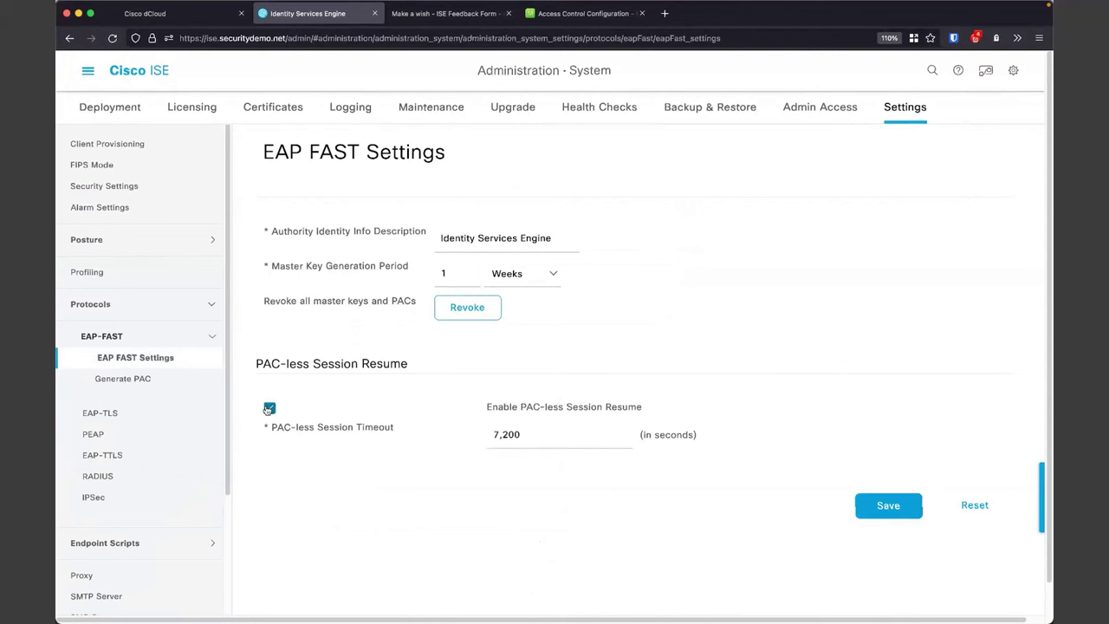
{"action": "left_click", "coordinate": [877, 505]}
{"action": "left_click", "coordinate": [107, 414]}
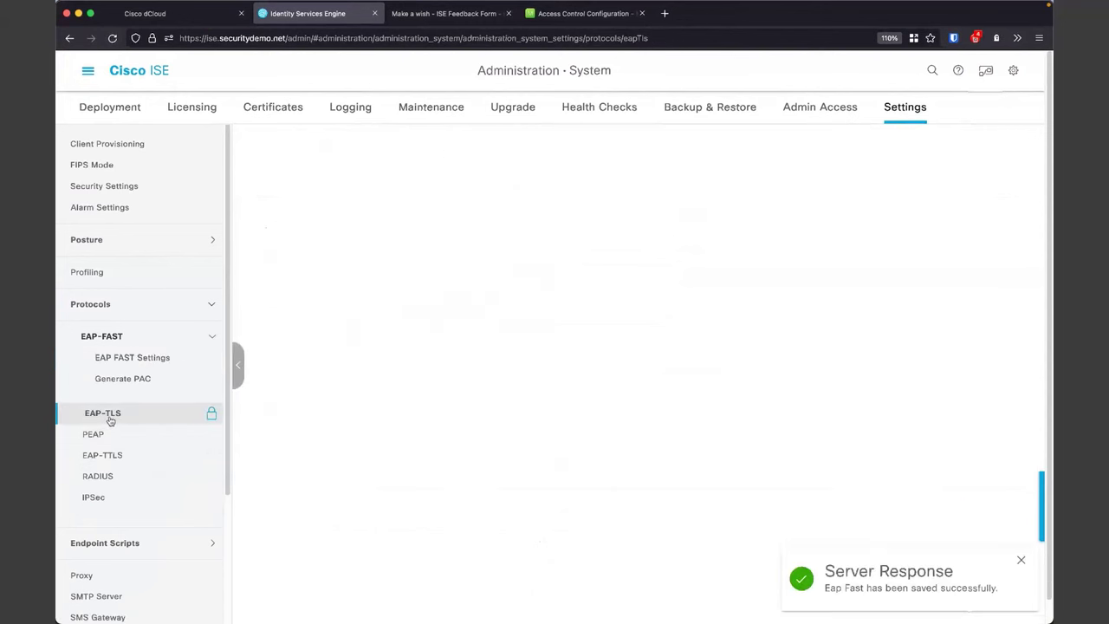
{"action": "left_click", "coordinate": [269, 249]}
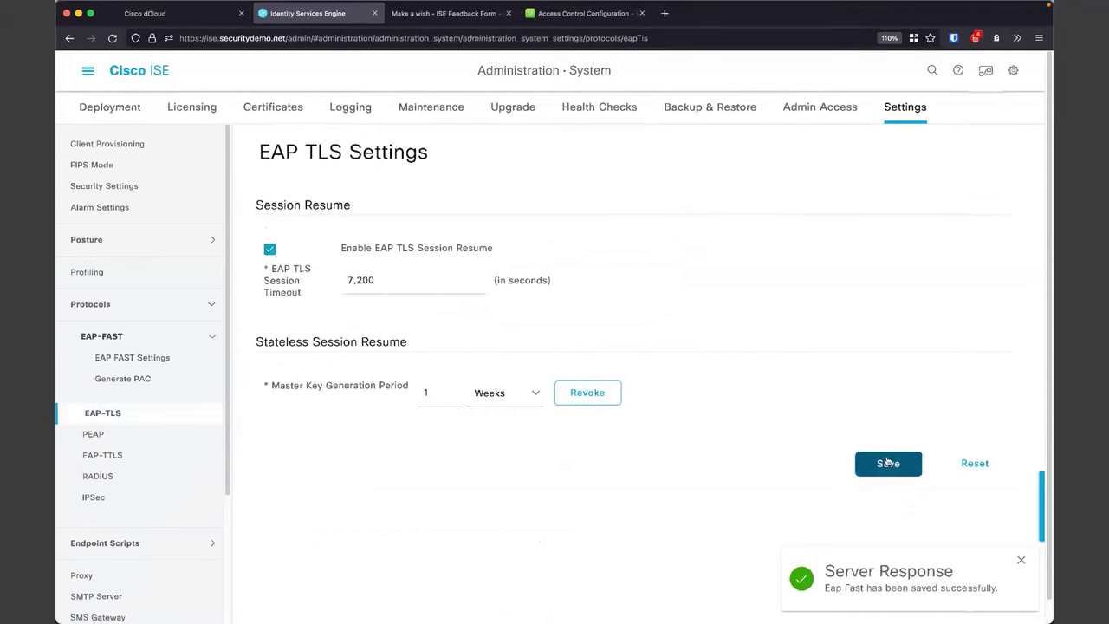
Step: Enable PEAP Session Resume and Fast Reconnect and save the PEAP settings
{"action": "left_click", "coordinate": [91, 434]}
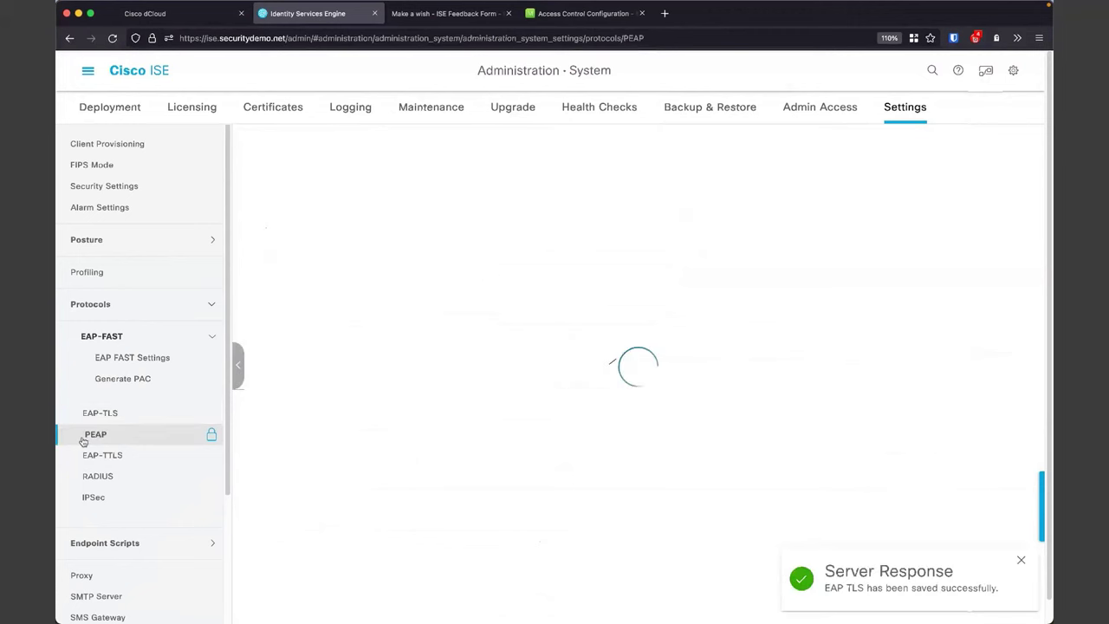
{"action": "left_click", "coordinate": [273, 191]}
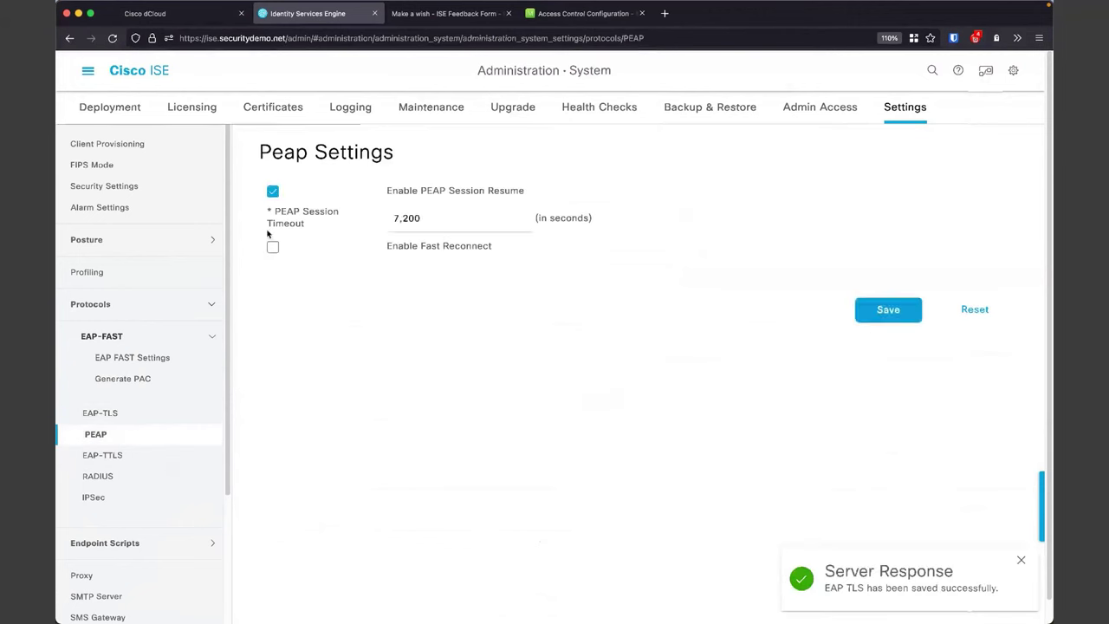
{"action": "left_click", "coordinate": [272, 247]}
{"action": "left_click", "coordinate": [888, 310]}
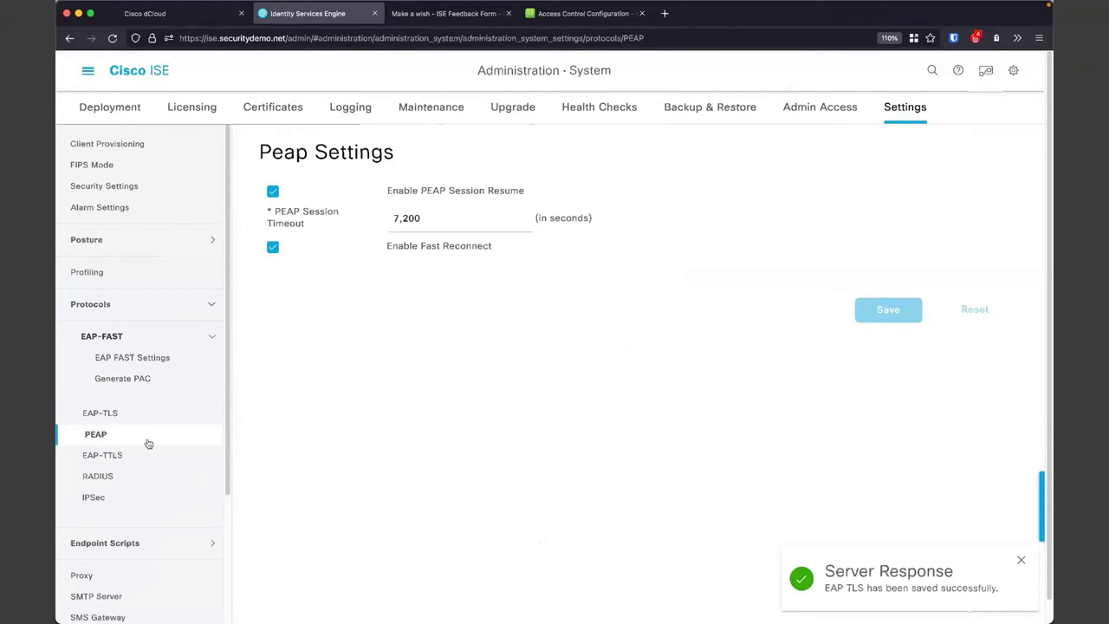
{"action": "left_click", "coordinate": [100, 477]}
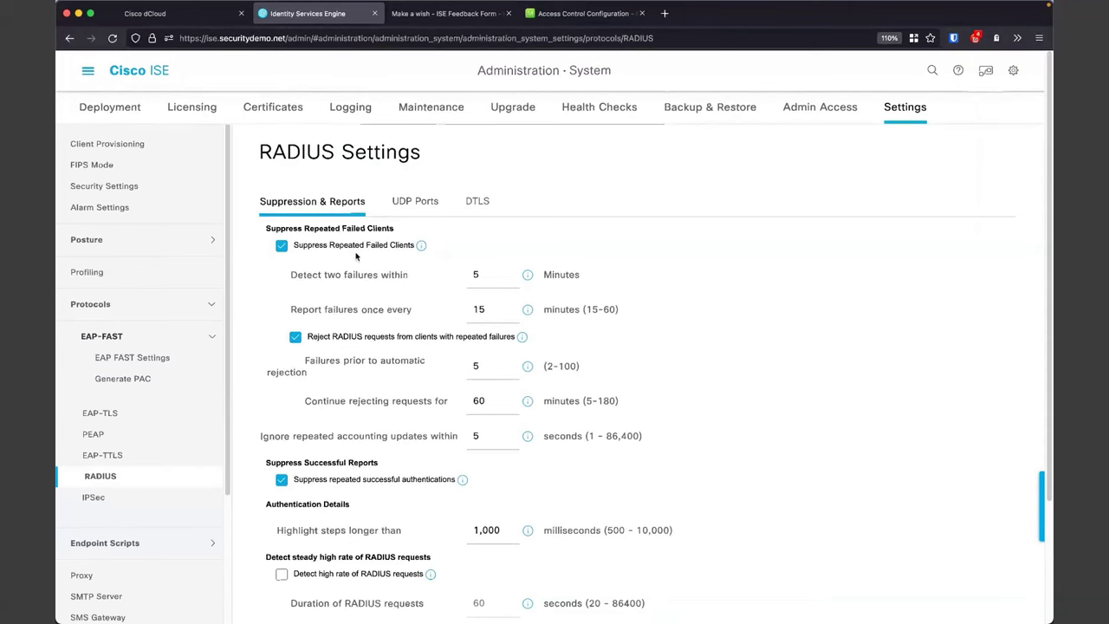
Step: Review the RADIUS UDP ports, then the DTLS settings: port 2083, 120-second idle timeout
{"action": "left_click", "coordinate": [420, 204]}
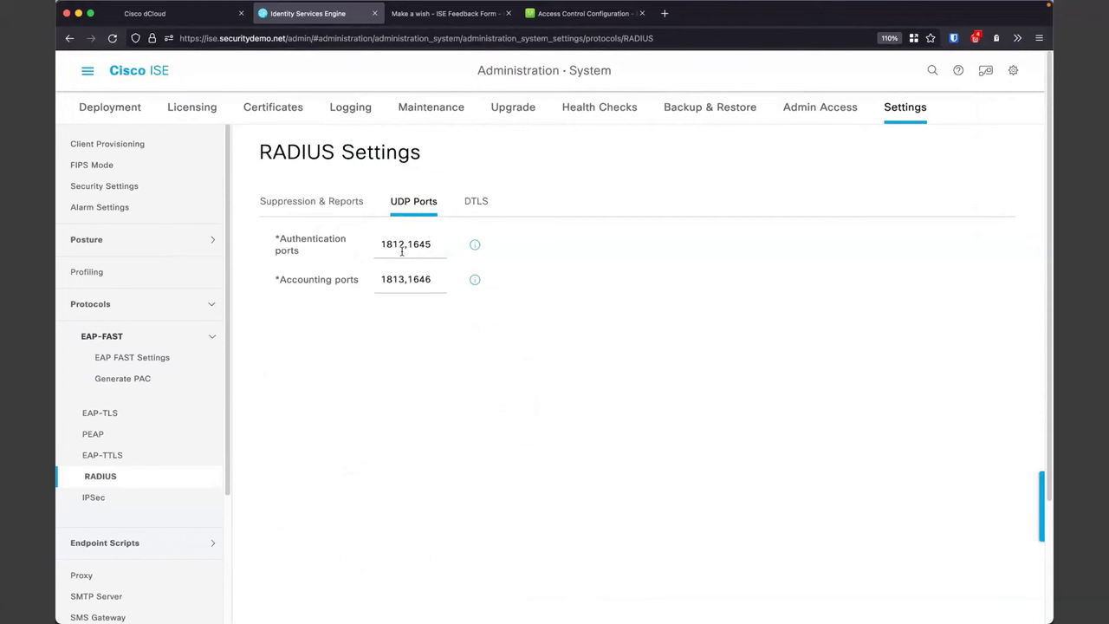
{"action": "left_click", "coordinate": [475, 208]}
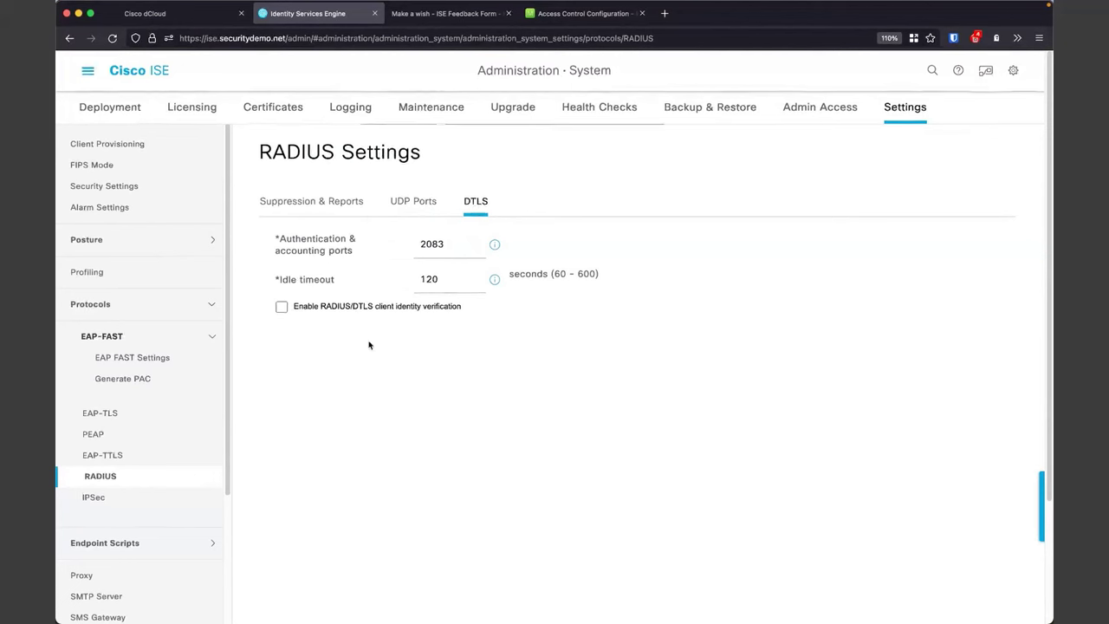
{"action": "scroll", "coordinate": [188, 534], "scroll_direction": "down", "scroll_amount": 5}
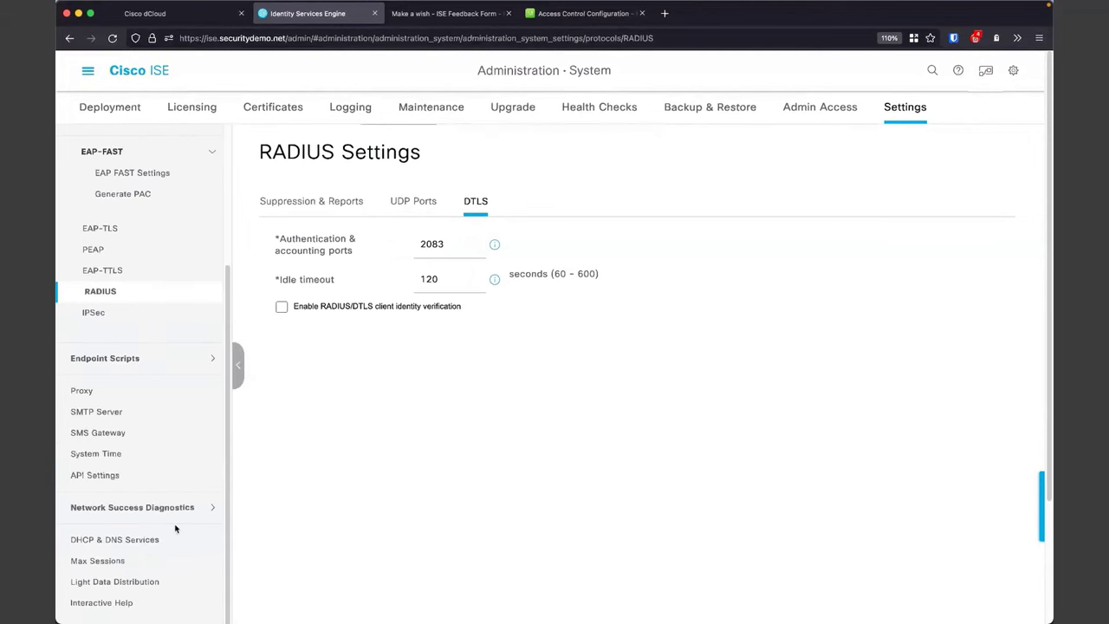
Step: Confirm the Proxy settings are empty, then bring up the SMTP Server Settings page
{"action": "left_click", "coordinate": [143, 393]}
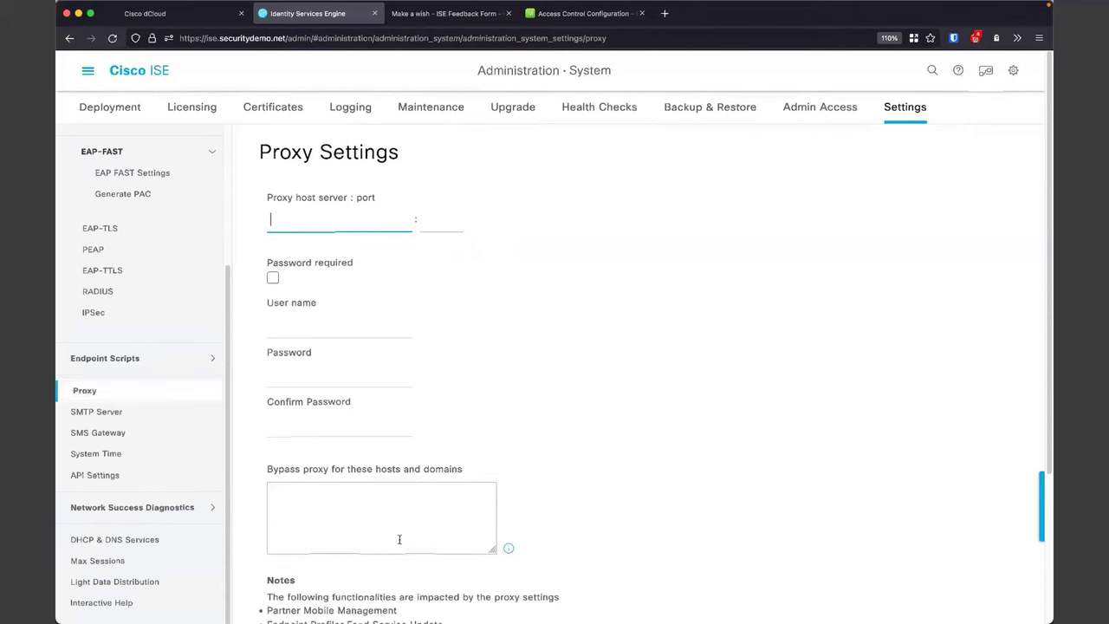
{"action": "scroll", "coordinate": [489, 509], "scroll_direction": "down", "scroll_amount": 3}
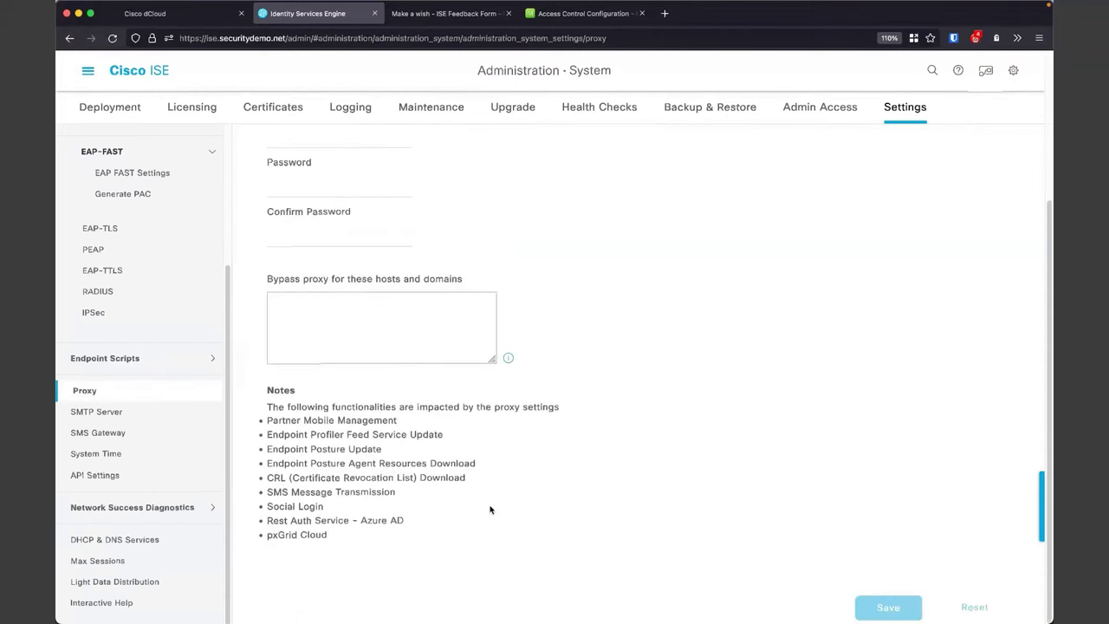
{"action": "scroll", "coordinate": [489, 509], "scroll_direction": "up", "scroll_amount": 3}
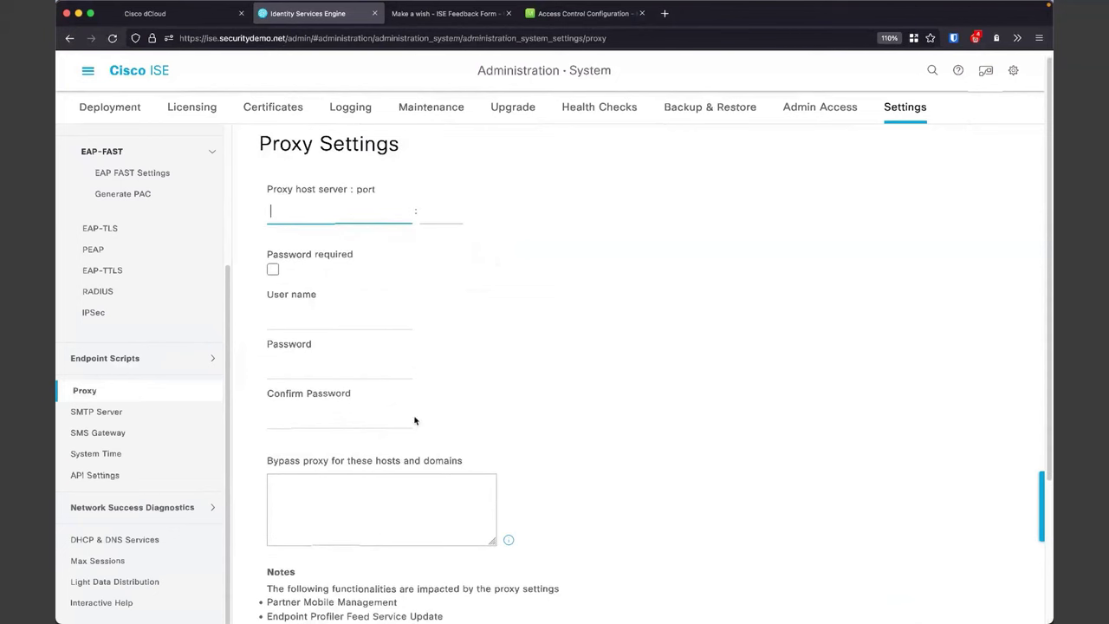
{"action": "left_click", "coordinate": [148, 420]}
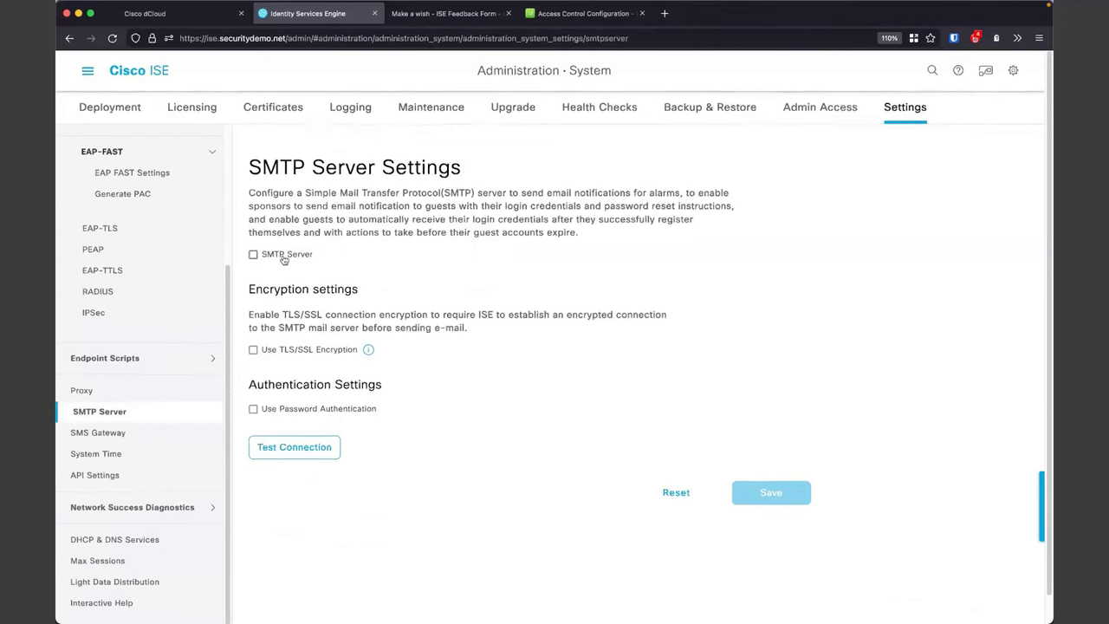
Step: Tick SMTP Server and password authentication, then discard those changes and go to System Time
{"action": "left_click", "coordinate": [284, 259]}
{"action": "left_click", "coordinate": [290, 306]}
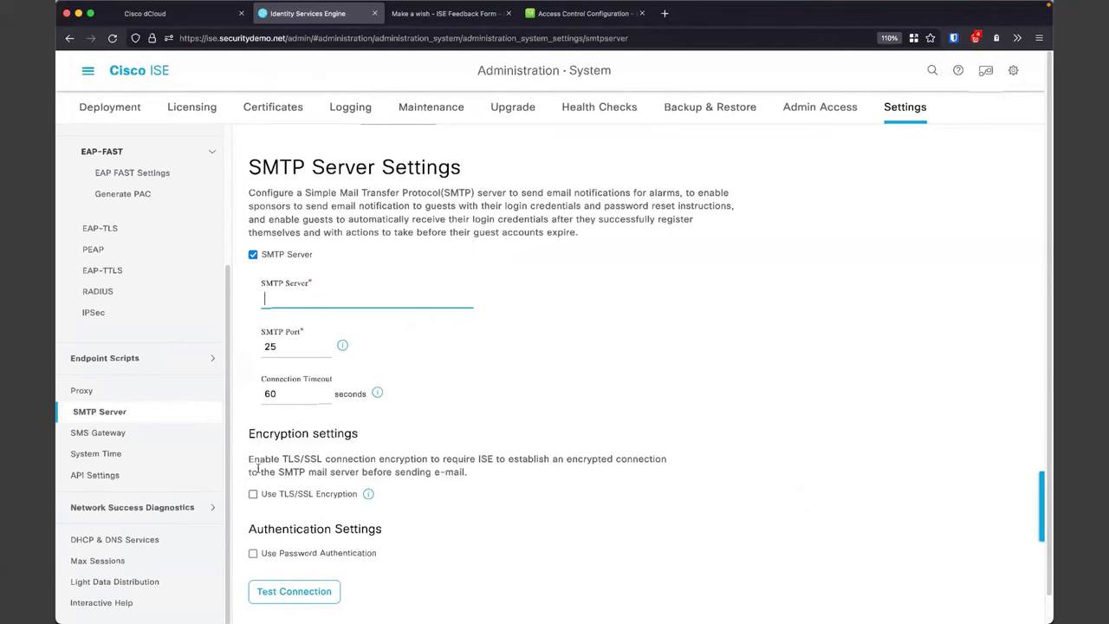
{"action": "left_click", "coordinate": [253, 554]}
{"action": "scroll", "coordinate": [378, 566], "scroll_direction": "down", "scroll_amount": 3}
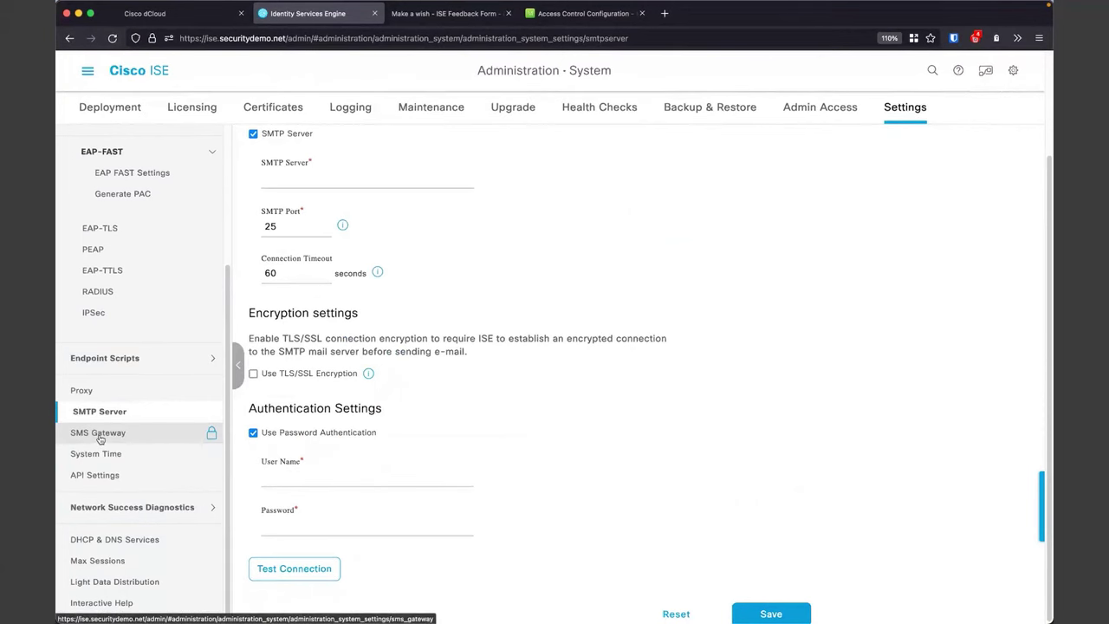
{"action": "left_click", "coordinate": [98, 432]}
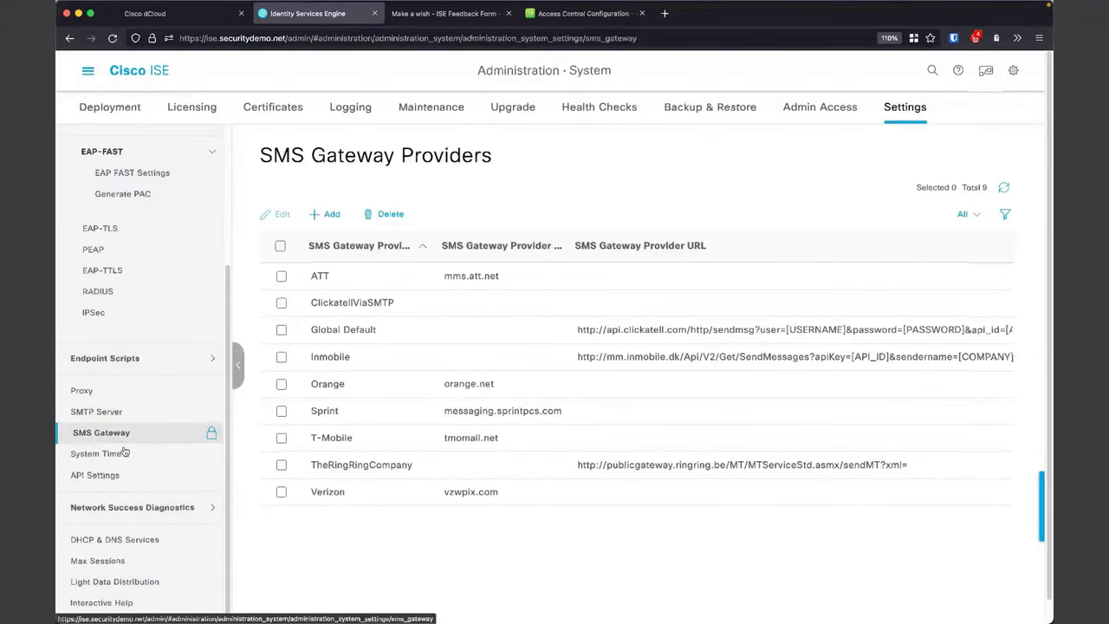
{"action": "left_click", "coordinate": [119, 455]}
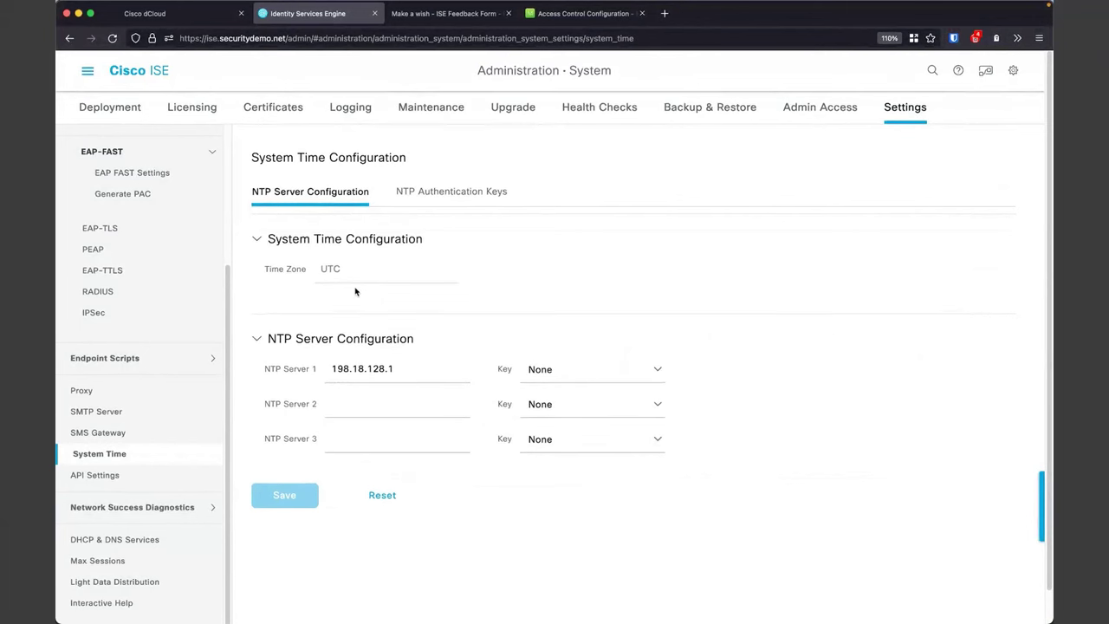
Step: Add NTP servers pool.ntp.org and time.nist.gov alongside 198.18.128.1 and save
{"action": "left_click", "coordinate": [362, 395]}
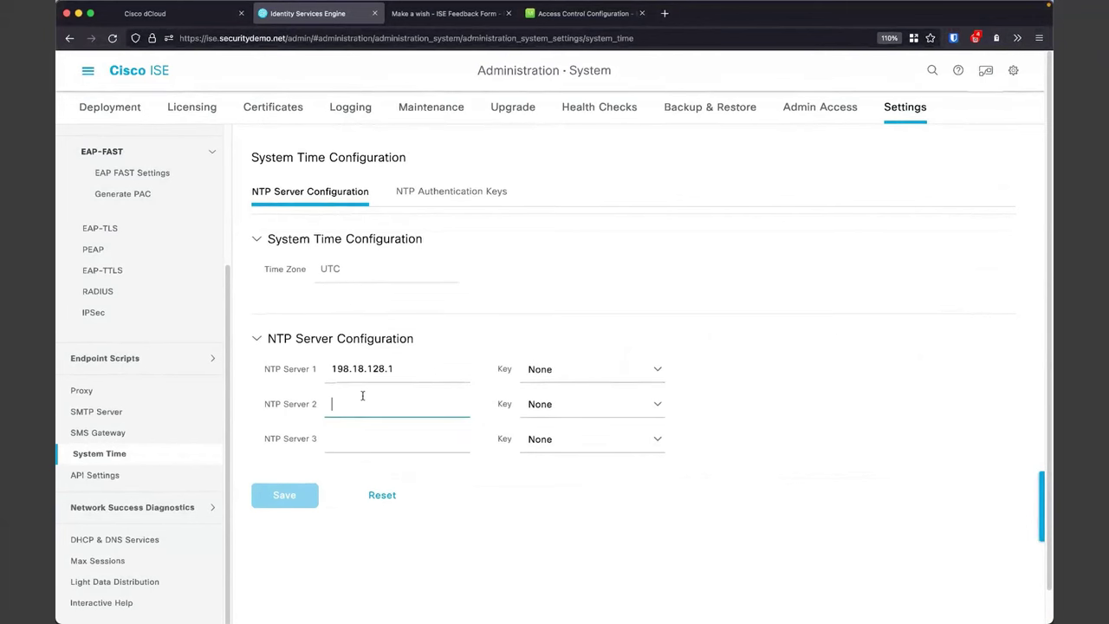
{"action": "type", "text": "ntp"}
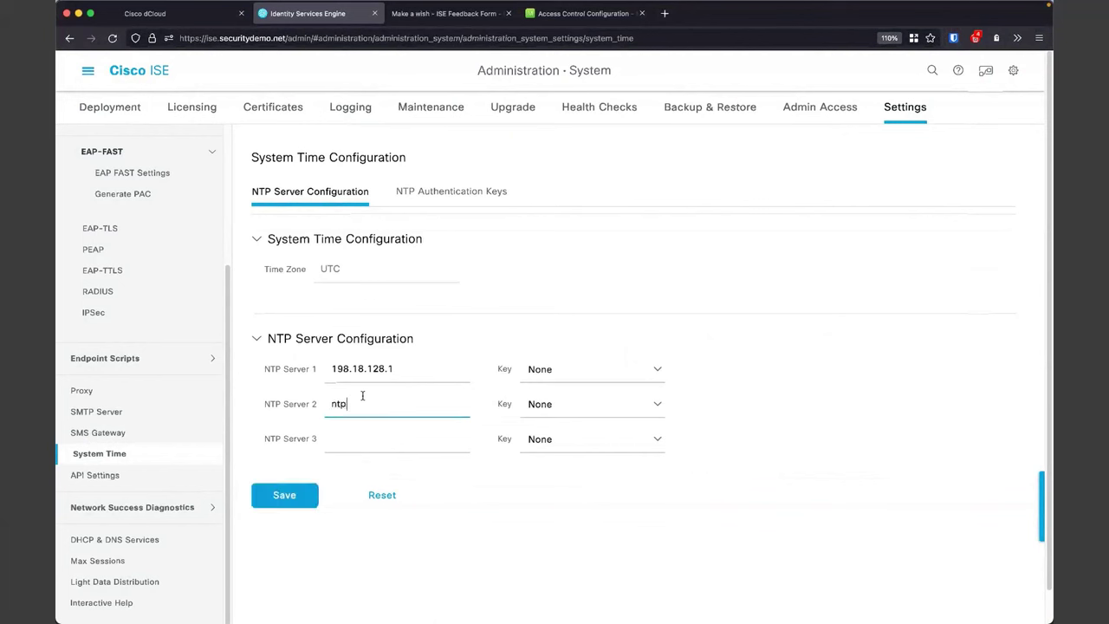
{"action": "key", "text": "BackSpace"}
{"action": "key", "text": "BackSpace"}
{"action": "key", "text": "BackSpace"}
{"action": "type", "text": "pool.ntp"}
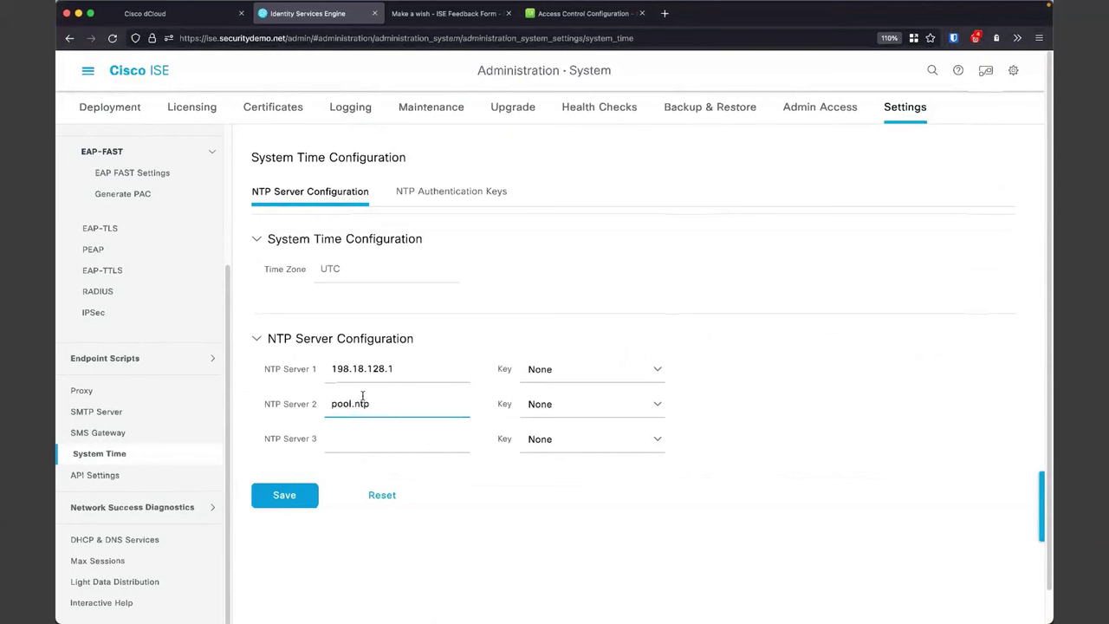
{"action": "type", "text": ".org"}
{"action": "key", "text": "Tab"}
{"action": "key", "text": "Tab"}
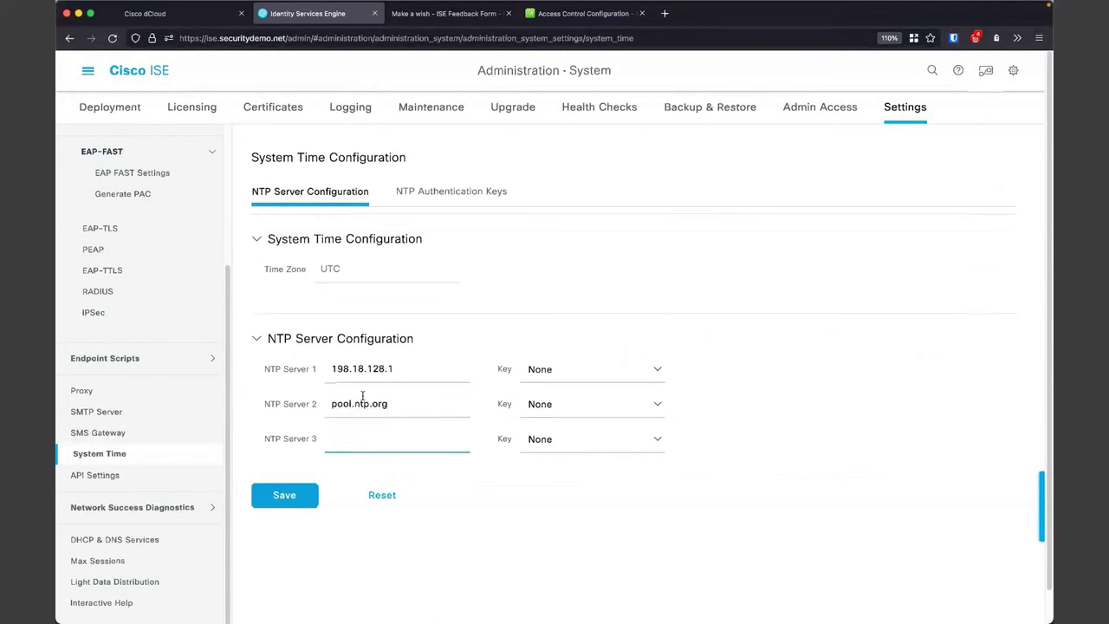
{"action": "type", "text": "nis"}
{"action": "type", "text": "t."}
{"action": "type", "text": "tim"}
{"action": "type", "text": "e."}
{"action": "type", "text": "."}
{"action": "type", "text": "gov"}
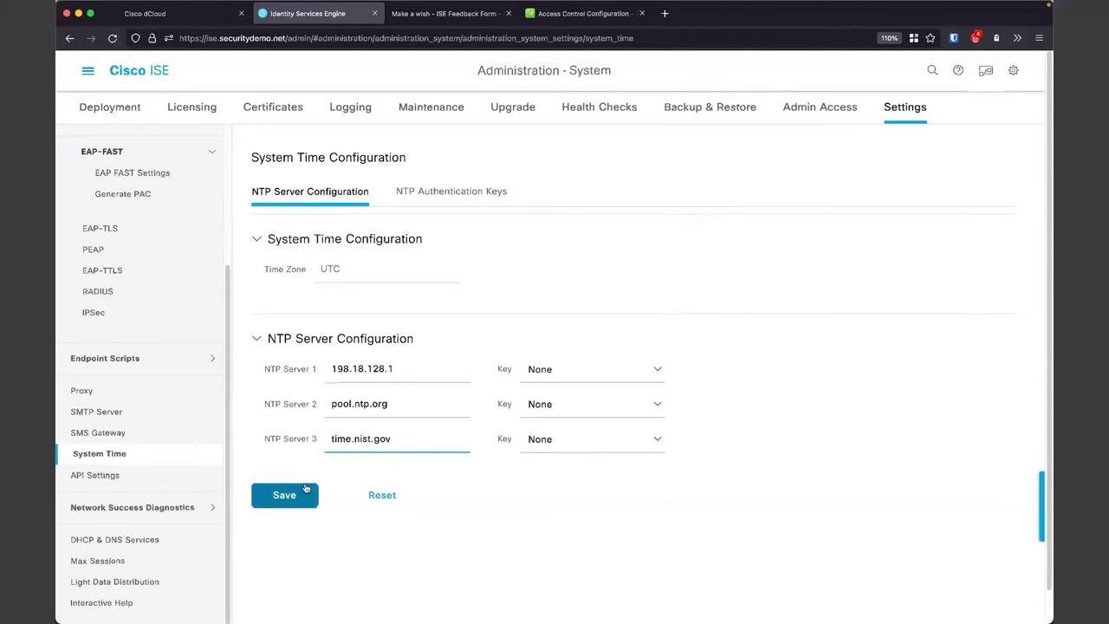
{"action": "left_click", "coordinate": [300, 496]}
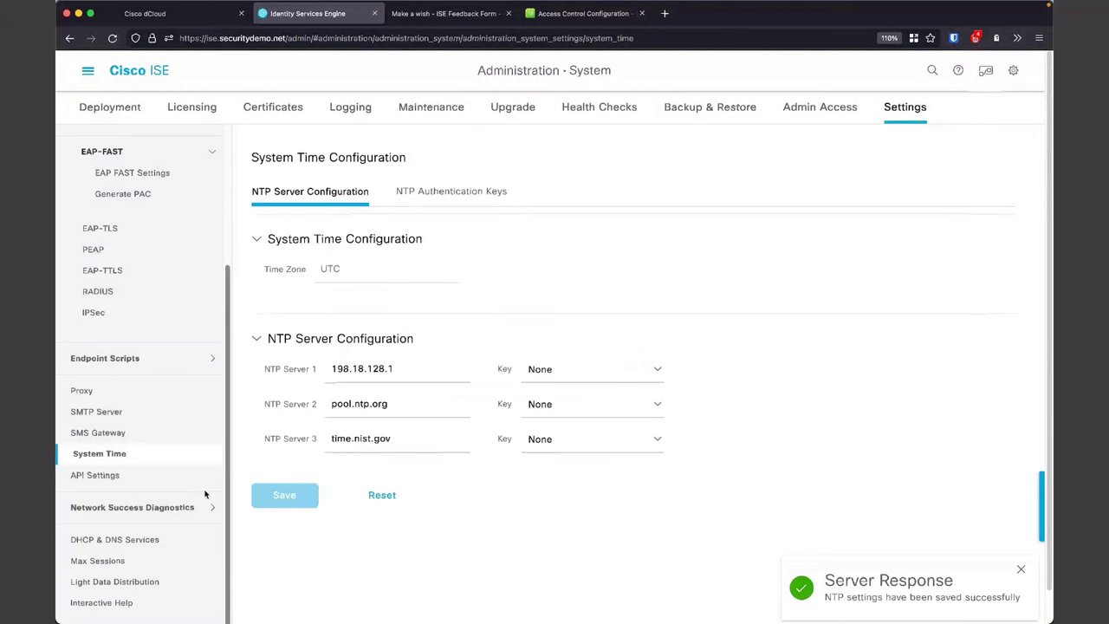
{"action": "left_click", "coordinate": [118, 476]}
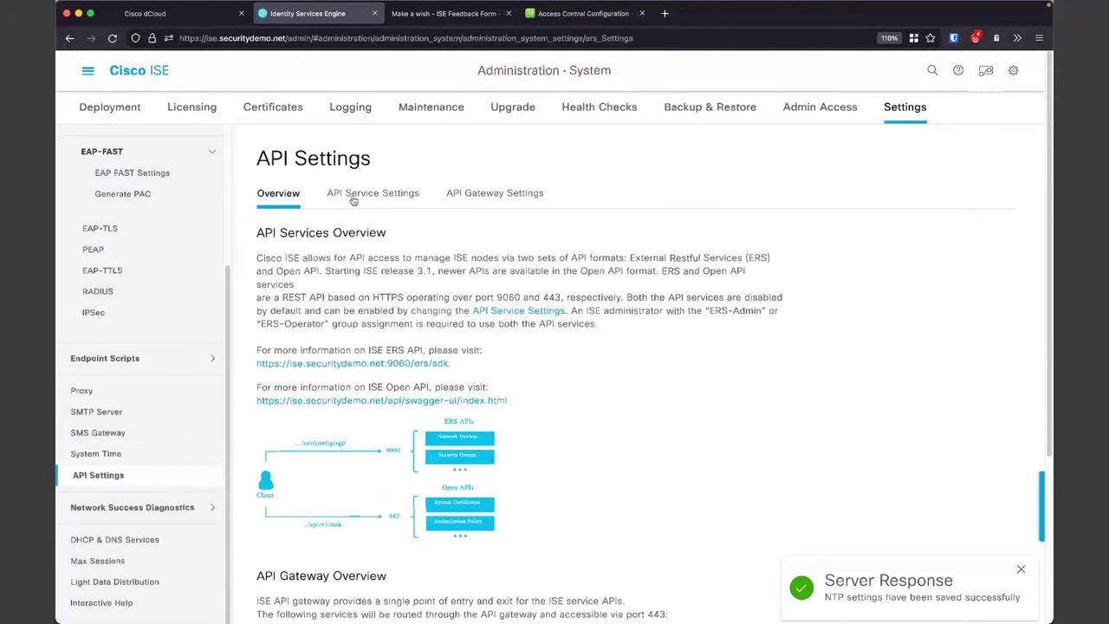
Step: Enable ERS and Open API read/write access, acknowledge the notice, and save the API service settings
{"action": "left_click", "coordinate": [353, 194]}
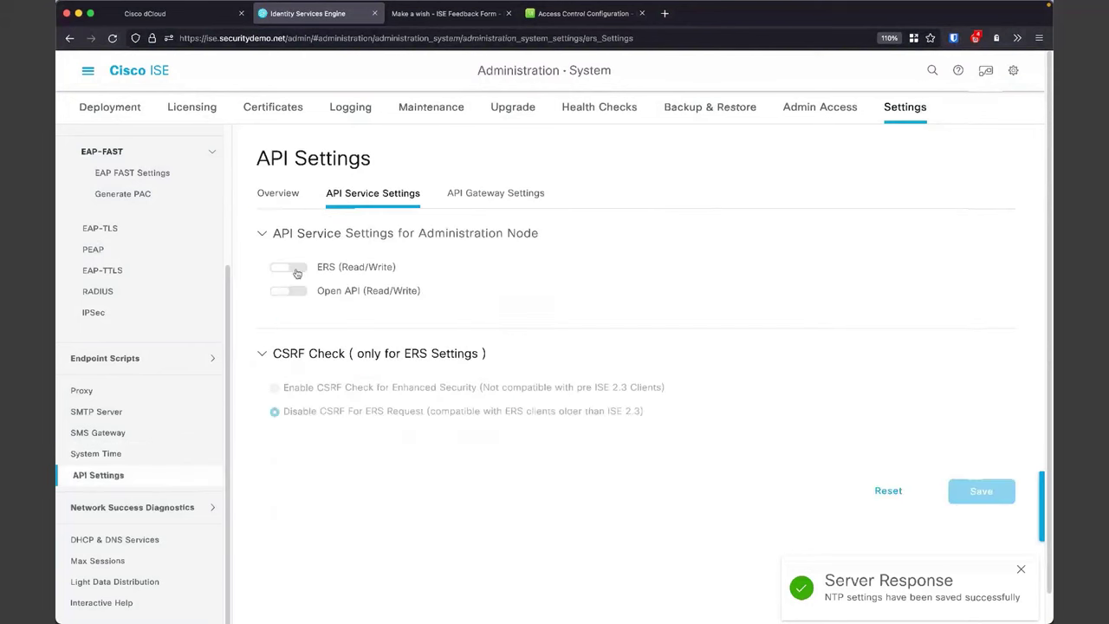
{"action": "left_click", "coordinate": [297, 270]}
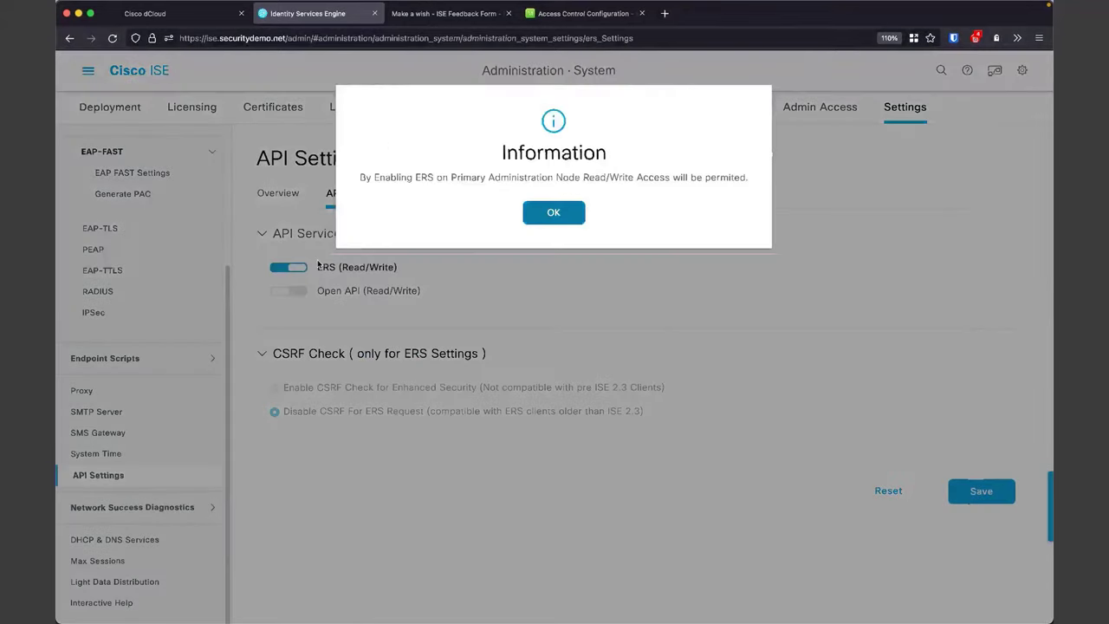
{"action": "left_click", "coordinate": [533, 215]}
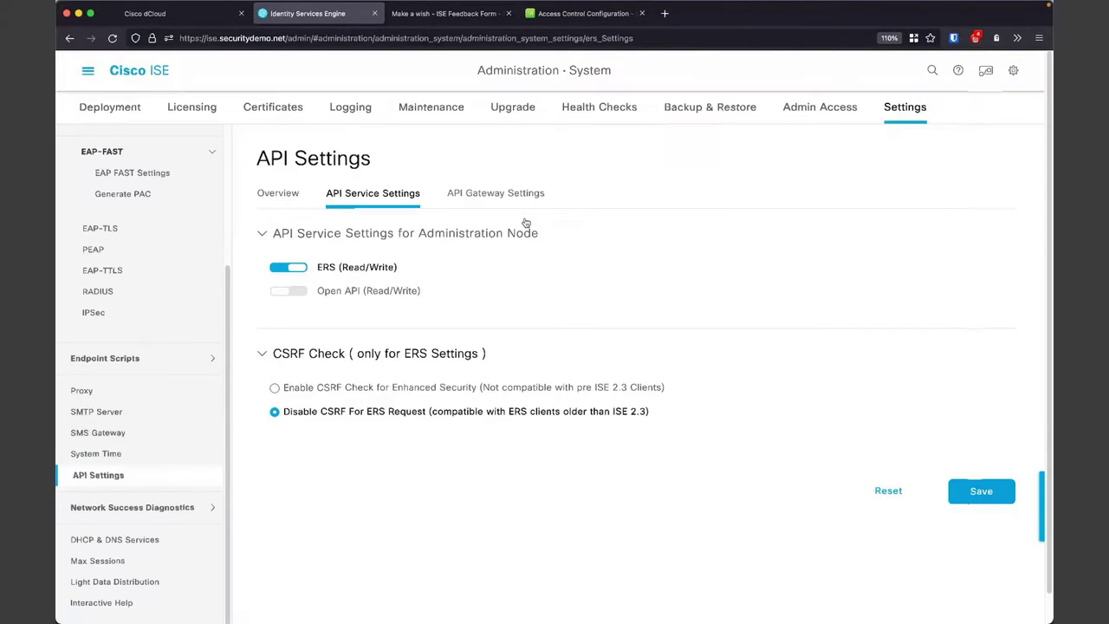
{"action": "left_click", "coordinate": [291, 293]}
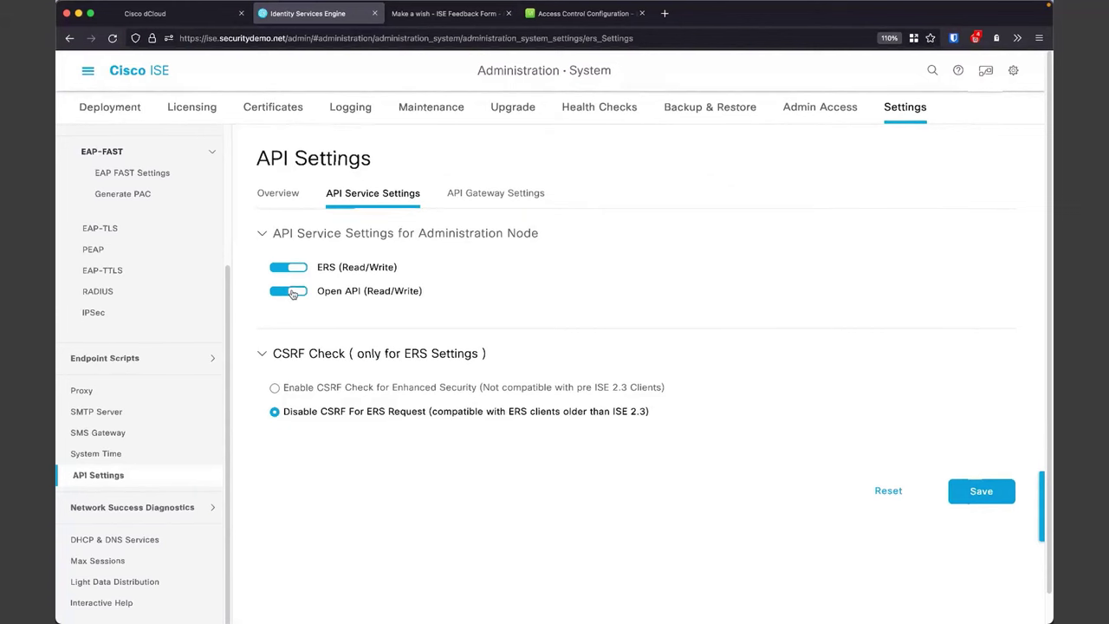
{"action": "left_click", "coordinate": [981, 491]}
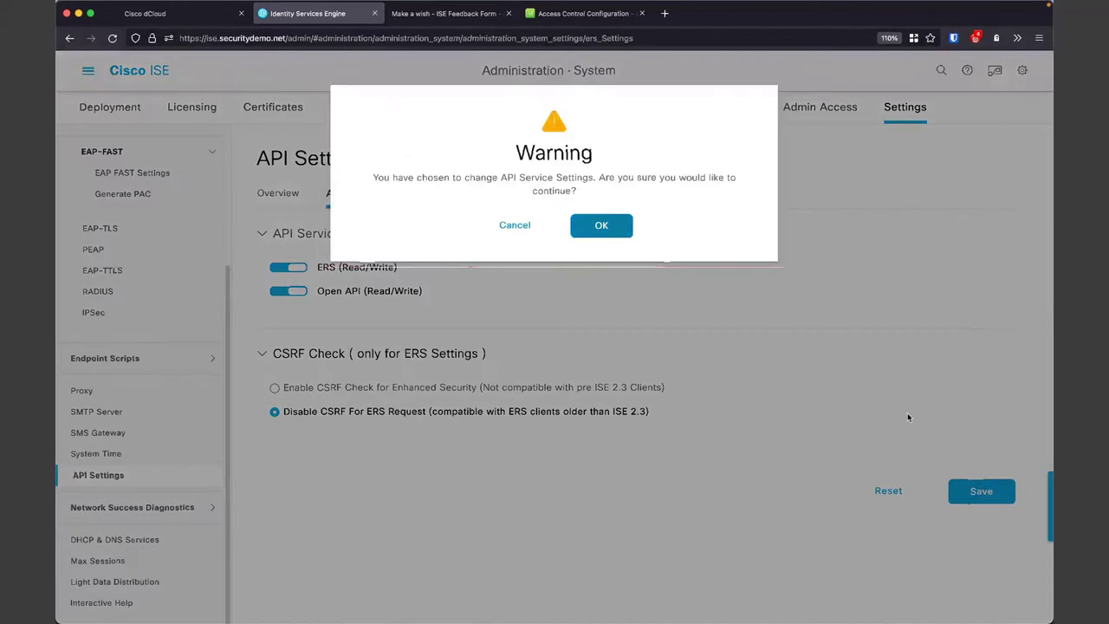
{"action": "left_click", "coordinate": [599, 226]}
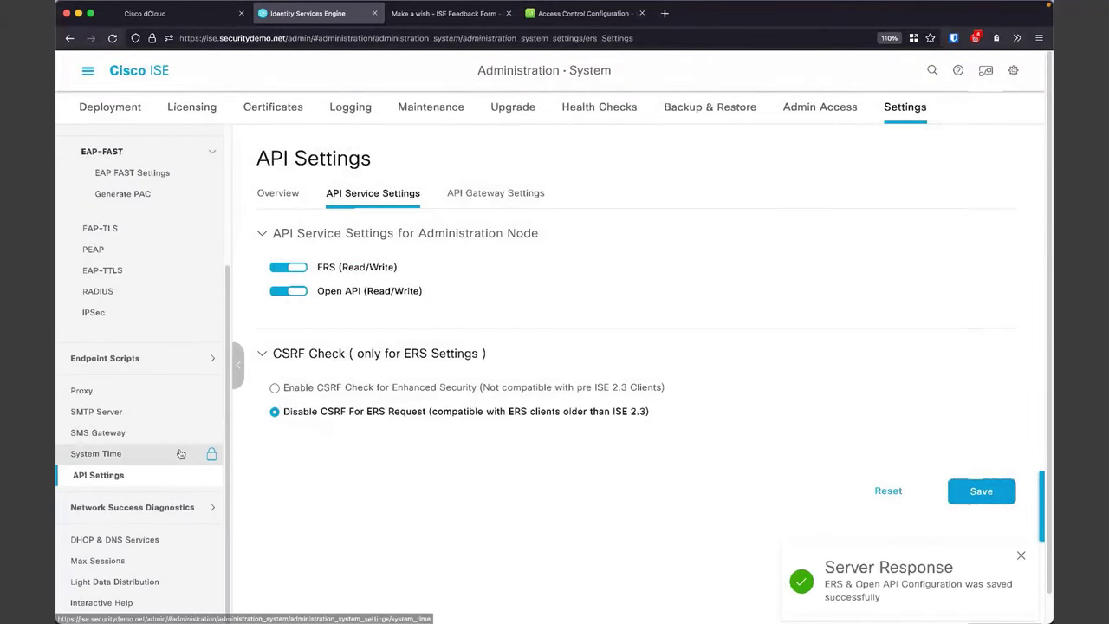
{"action": "scroll", "coordinate": [156, 499], "scroll_direction": "down", "scroll_amount": 1}
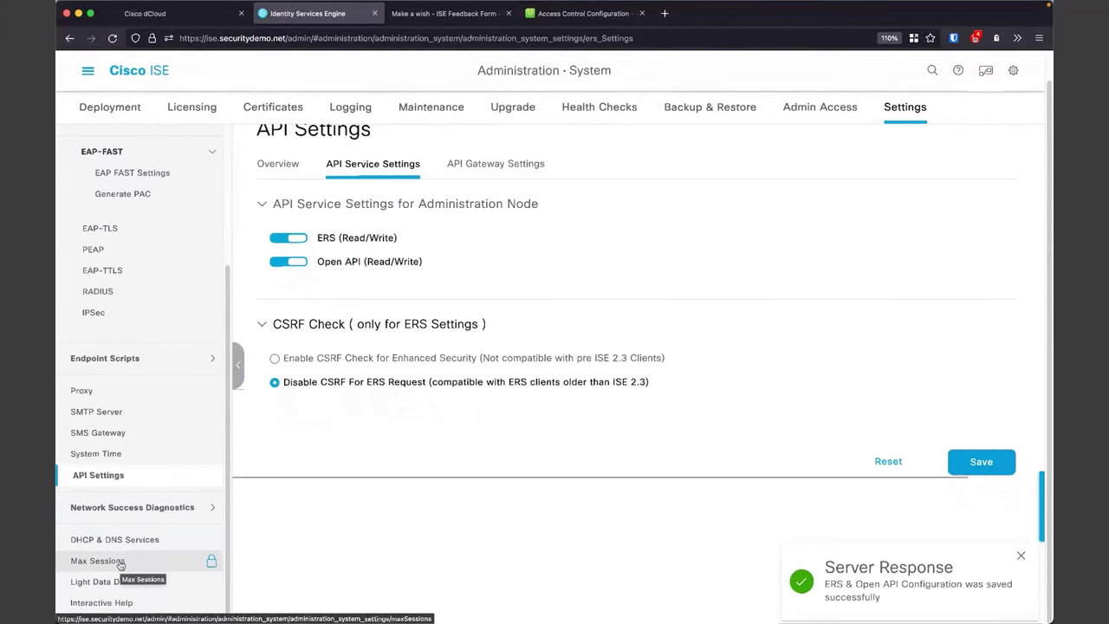
Step: Review Max Sessions group limits, Light Data Distribution and Interactive Help, then view Installed Patches
{"action": "left_click", "coordinate": [108, 561]}
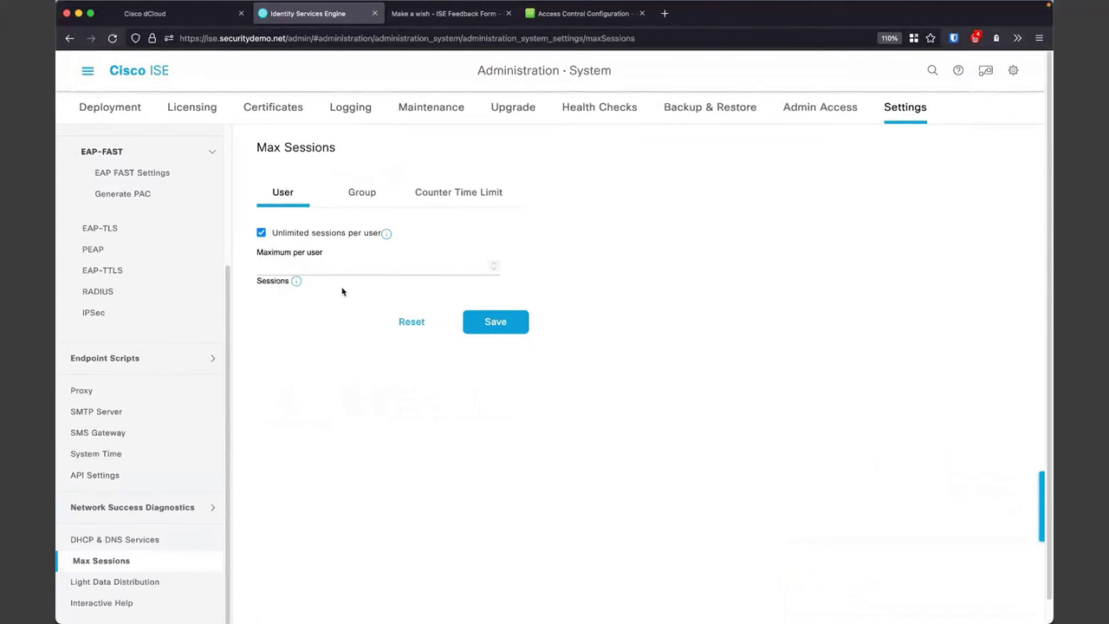
{"action": "left_click", "coordinate": [357, 195]}
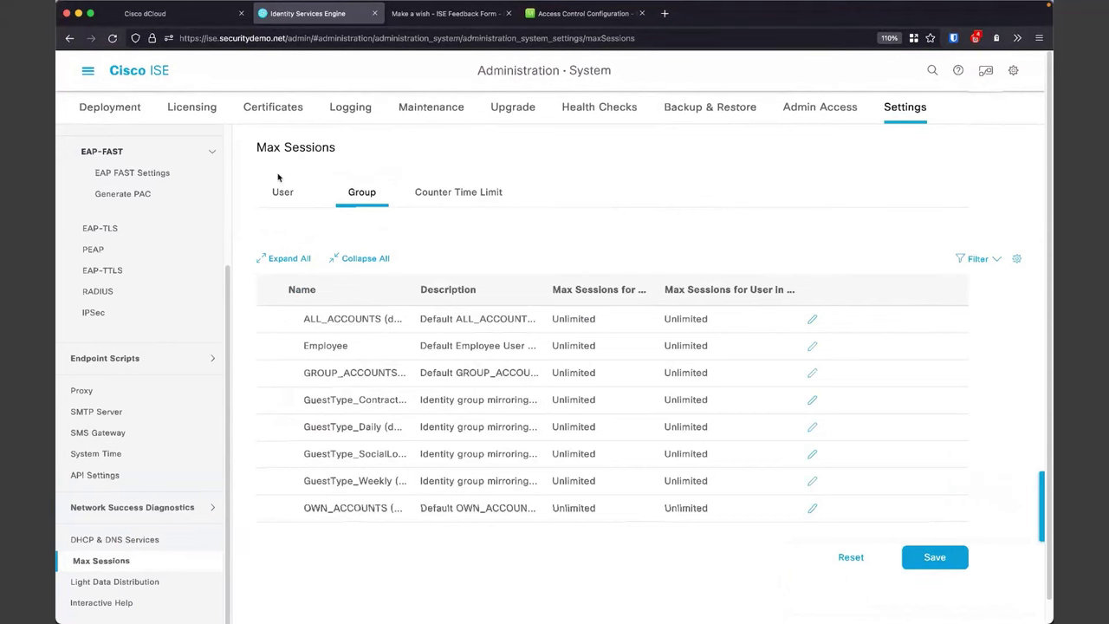
{"action": "left_click", "coordinate": [131, 587]}
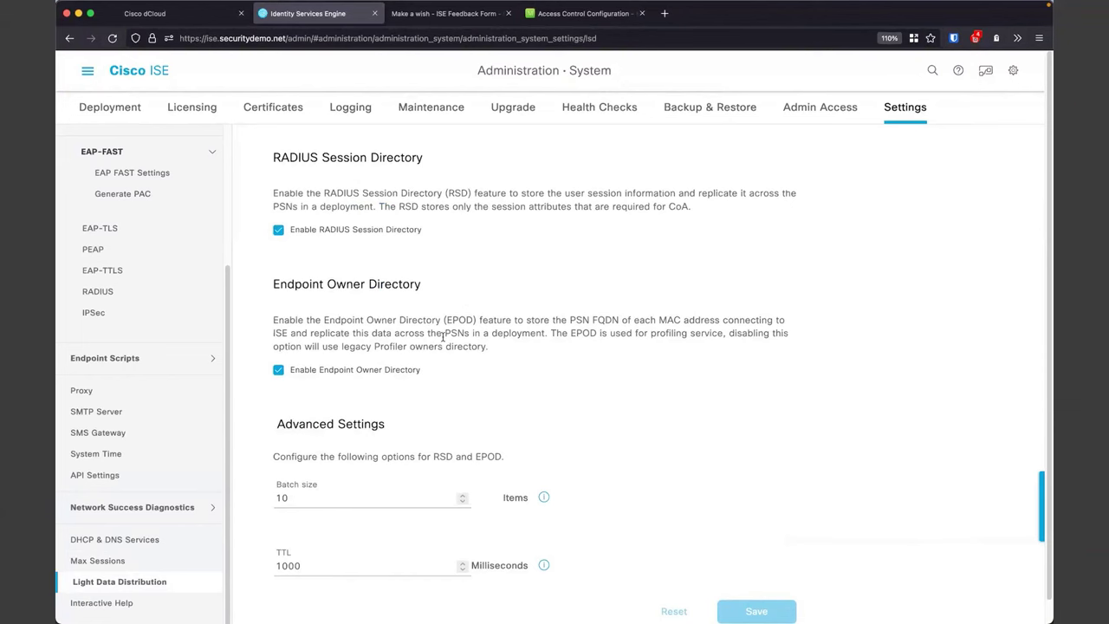
{"action": "scroll", "coordinate": [346, 390], "scroll_direction": "down", "scroll_amount": 1}
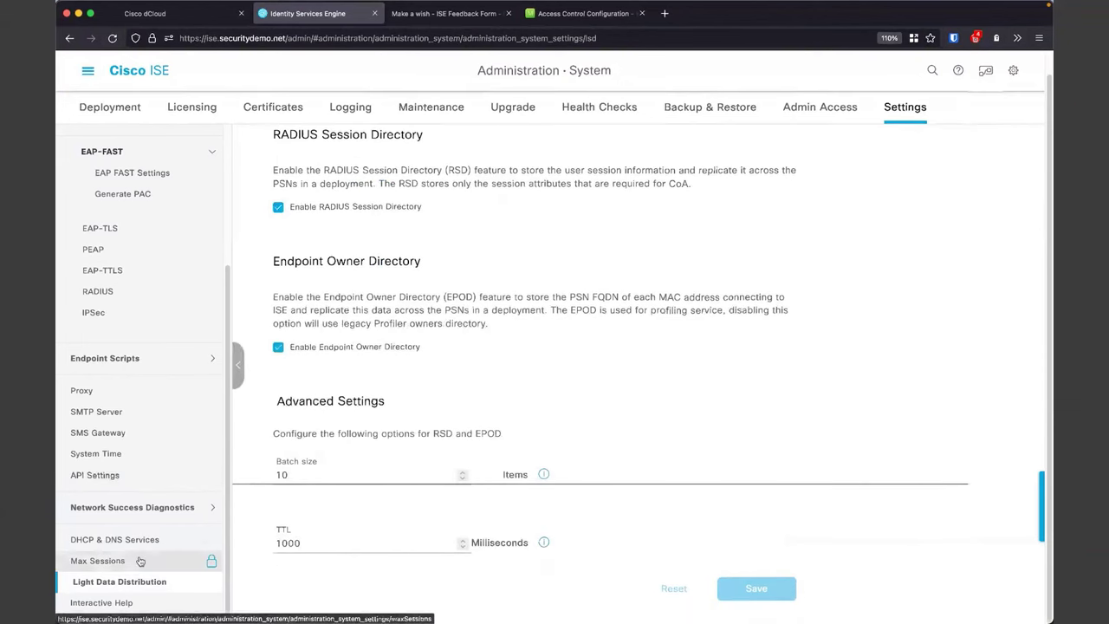
{"action": "left_click", "coordinate": [108, 603]}
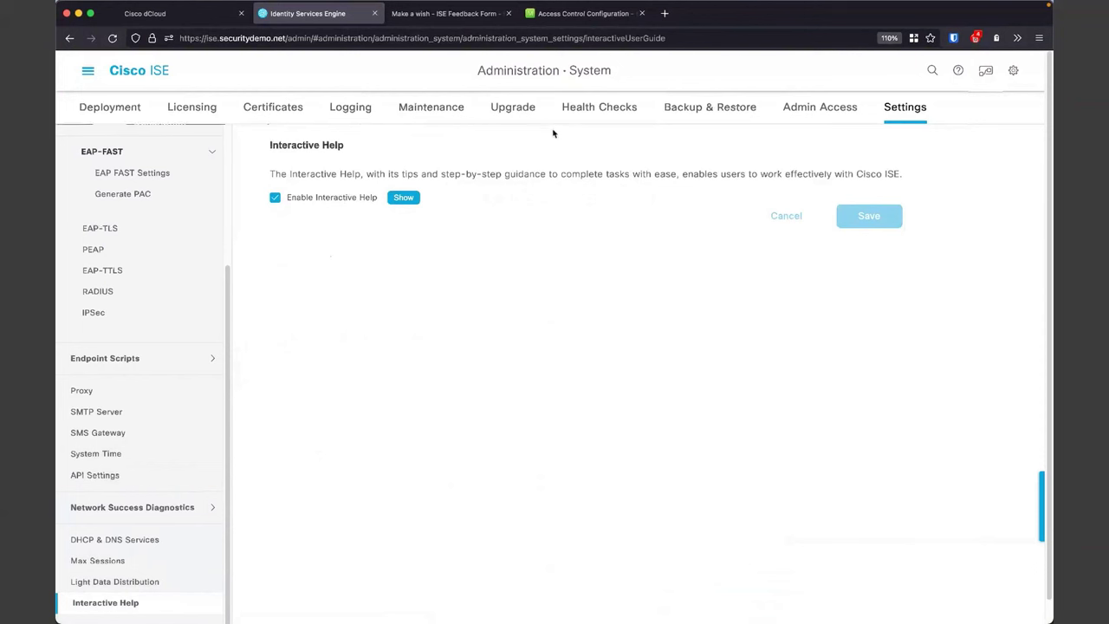
{"action": "left_click", "coordinate": [457, 110]}
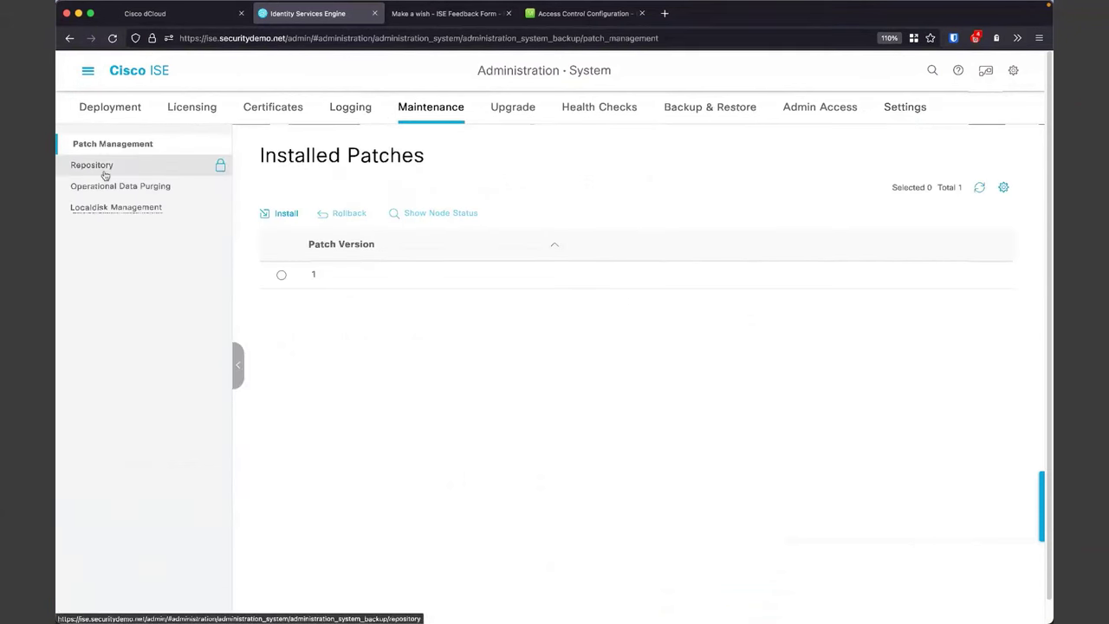
Step: List the ise node's local disk files, including patch bundle and rollback files
{"action": "left_click", "coordinate": [100, 208]}
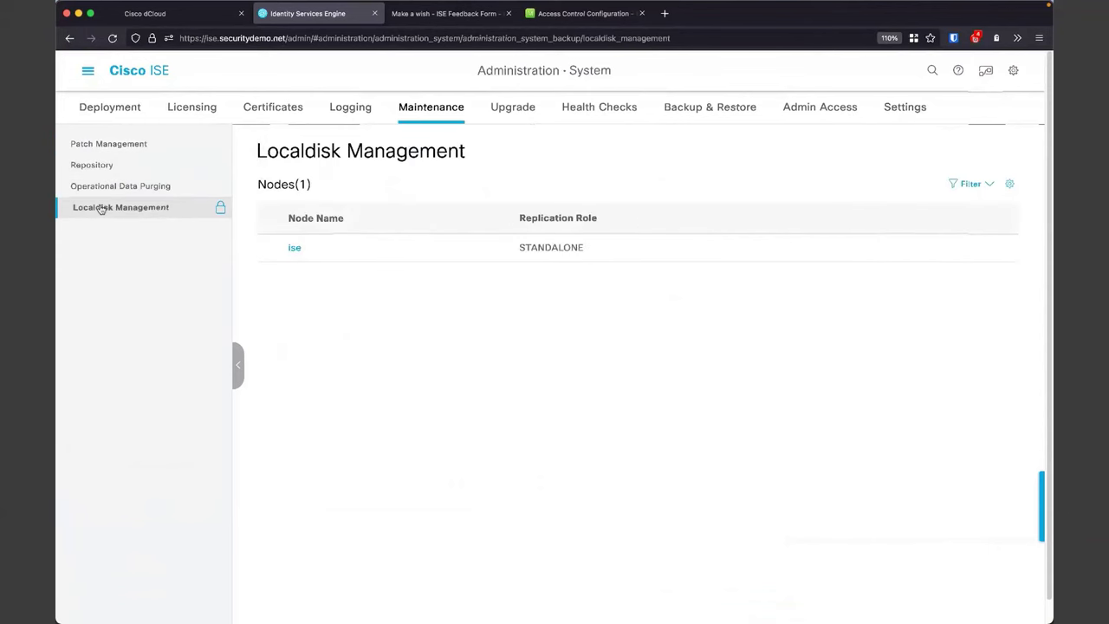
{"action": "left_click", "coordinate": [293, 249]}
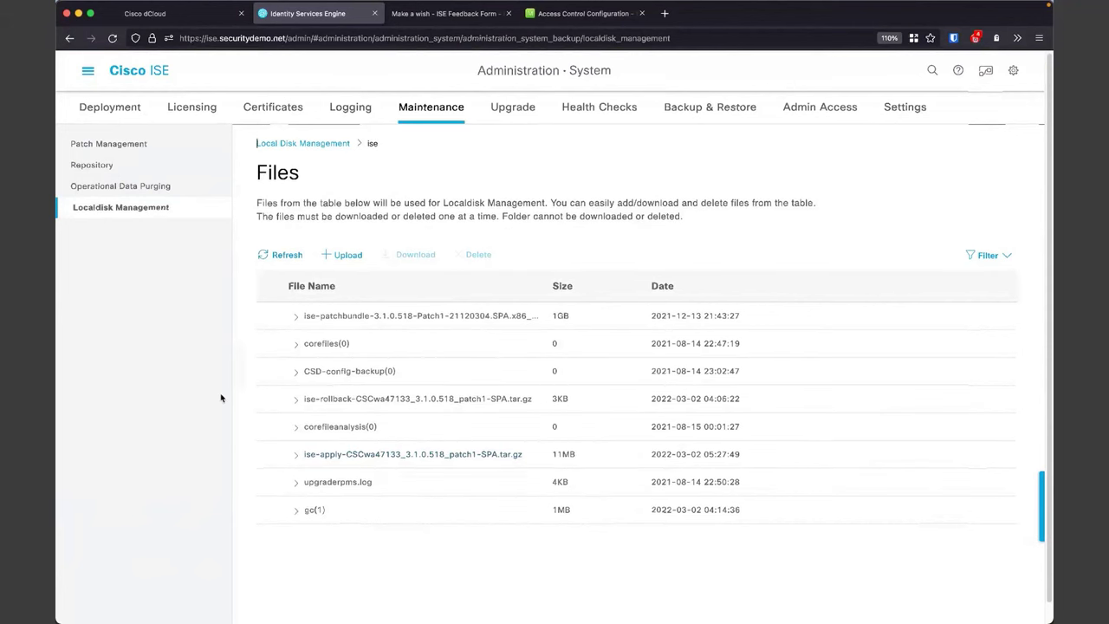
{"action": "key", "text": "super+Tab"}
{"action": "key", "text": "super+Tab"}
{"action": "key", "text": "super+Tab"}
{"action": "key", "text": "super+Tab"}
{"action": "key", "text": "super+Tab"}
{"action": "key", "text": "super+Tab"}
{"action": "key", "text": "super+Tab"}
{"action": "key", "text": "super+Tab"}
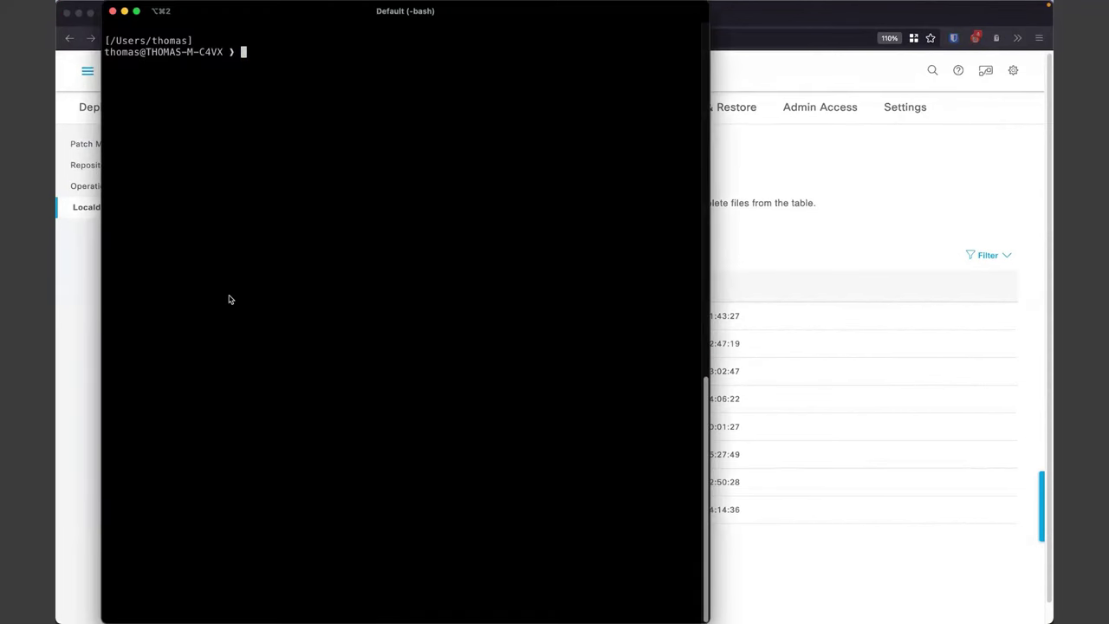
Step: SSH as admin into ise.securitydemo.net and log in with the account password
{"action": "key", "text": "Return"}
{"action": "key", "text": "Return"}
{"action": "type", "text": "ssh"}
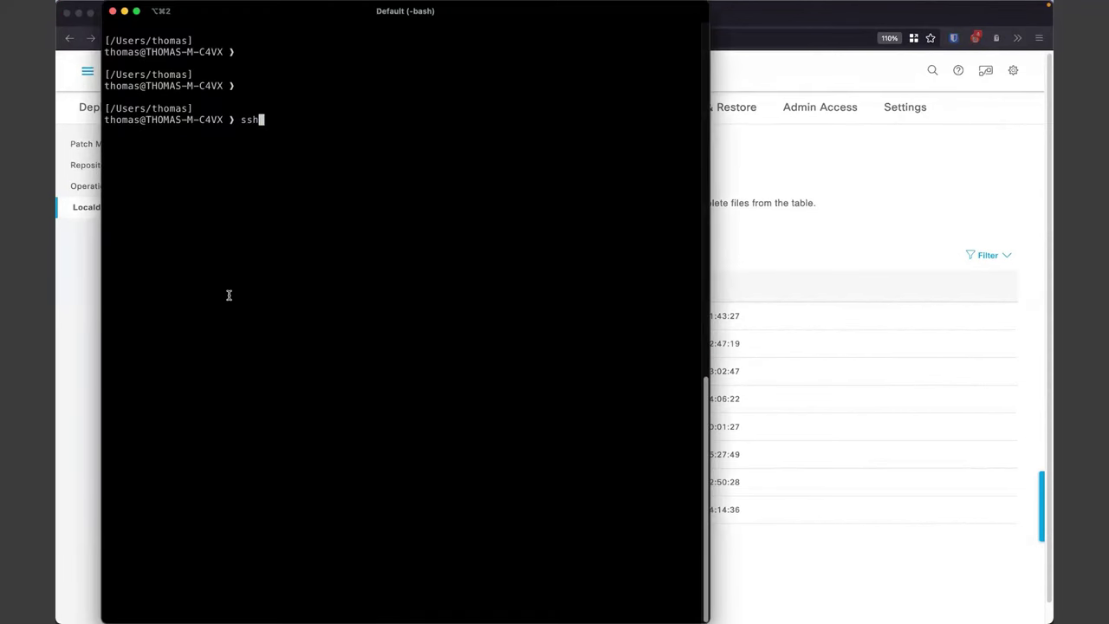
{"action": "type", "text": " admin@"}
{"action": "type", "text": "ise.security.e"}
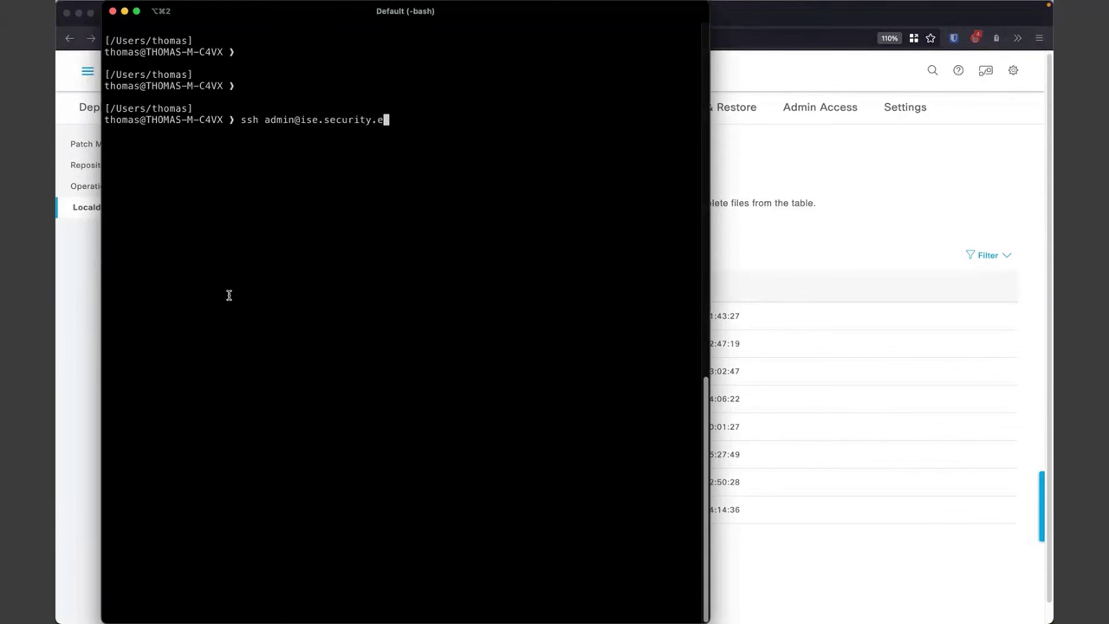
{"action": "key", "text": "BackSpace"}
{"action": "key", "text": "BackSpace"}
{"action": "type", "text": "demo.net"}
{"action": "key", "text": "Return"}
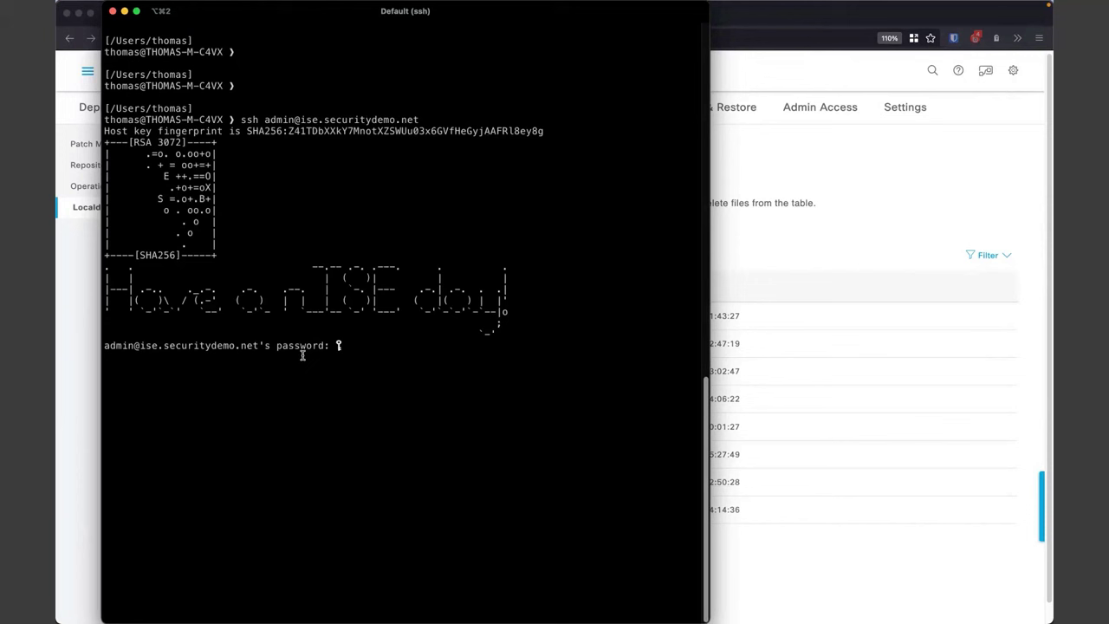
{"action": "key", "text": "Return"}
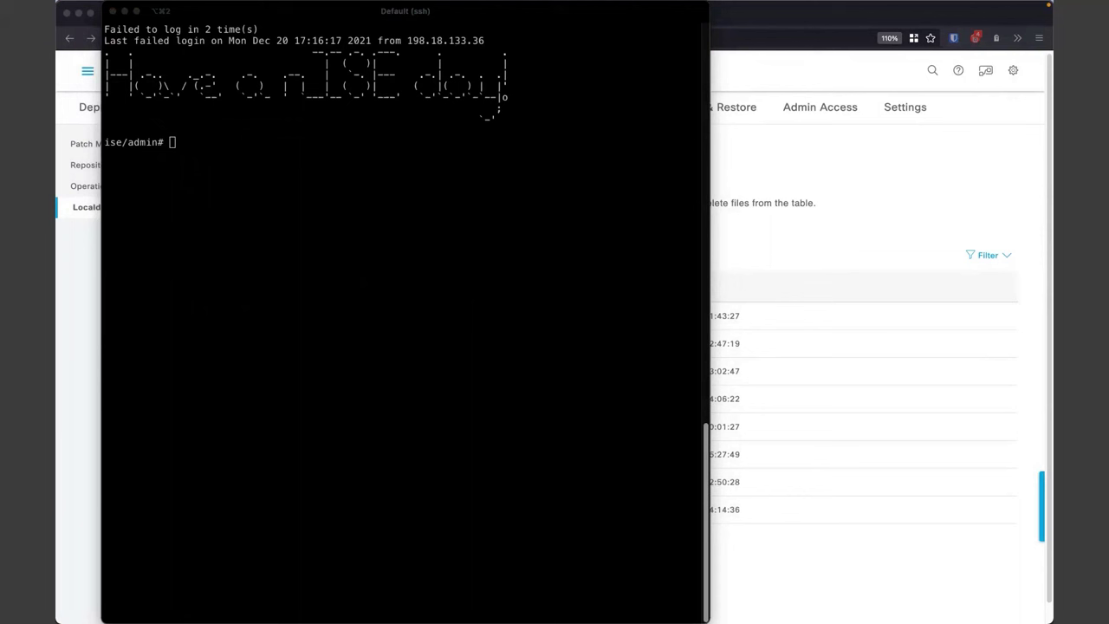
Step: Run 'show logging application hotpatch.log', see it is empty, and quit the viewer
{"action": "left_click", "coordinate": [267, 276]}
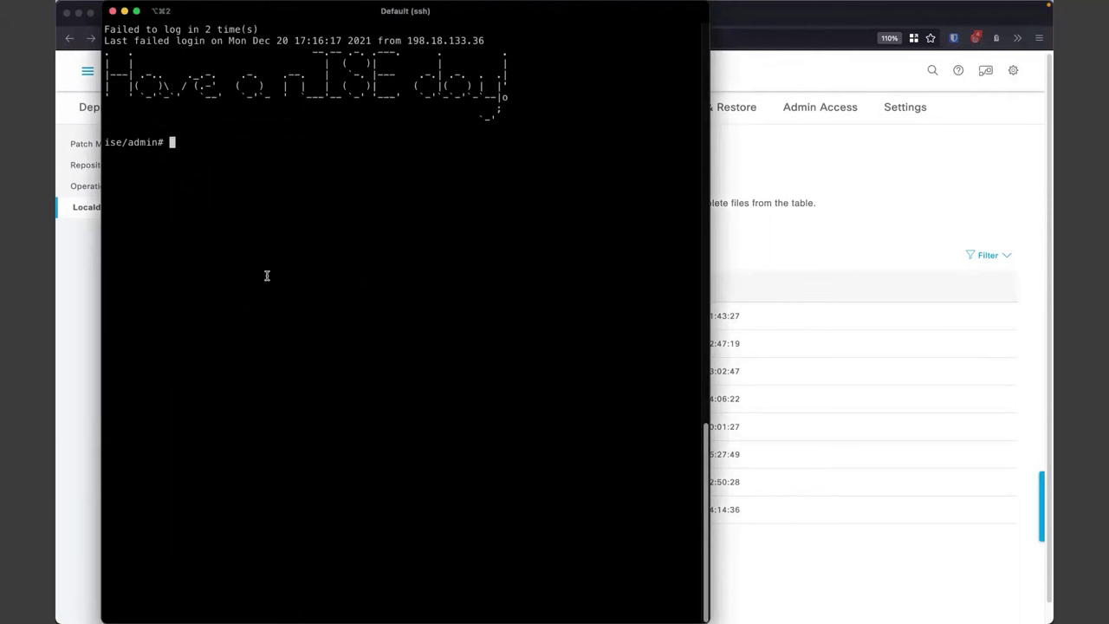
{"action": "type", "text": "show logging application hotpatch.log"}
{"action": "key", "text": "Return"}
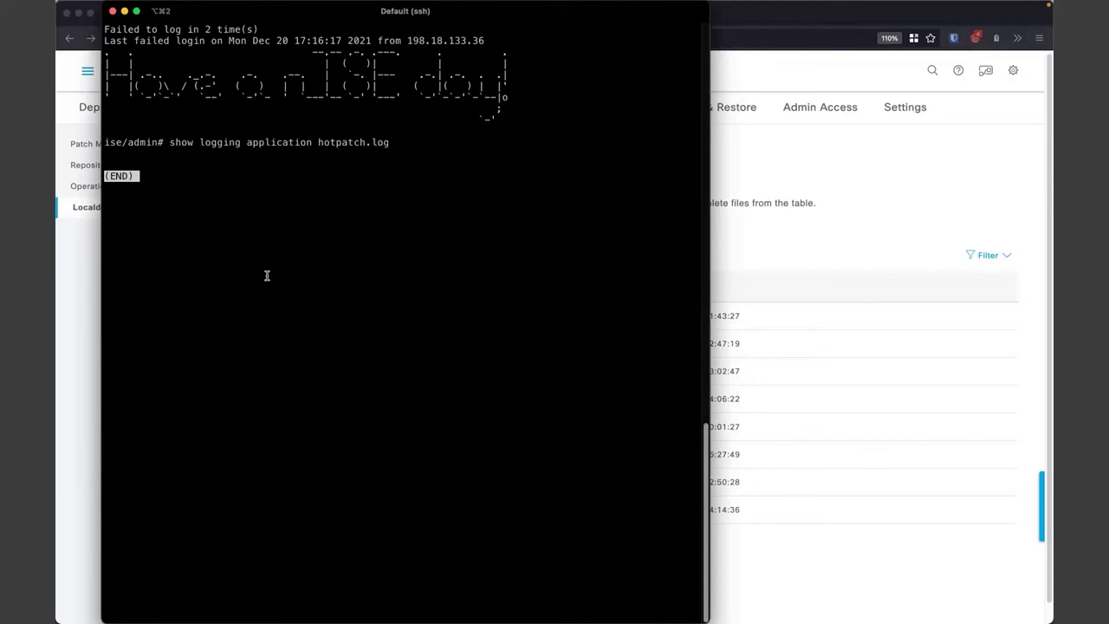
{"action": "key", "text": "q"}
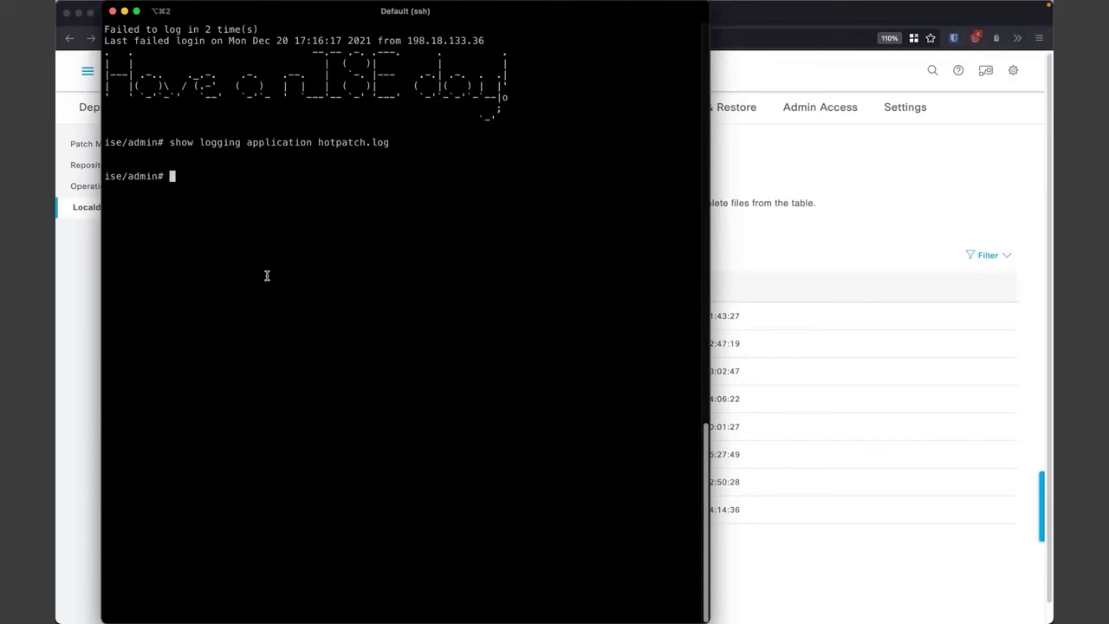
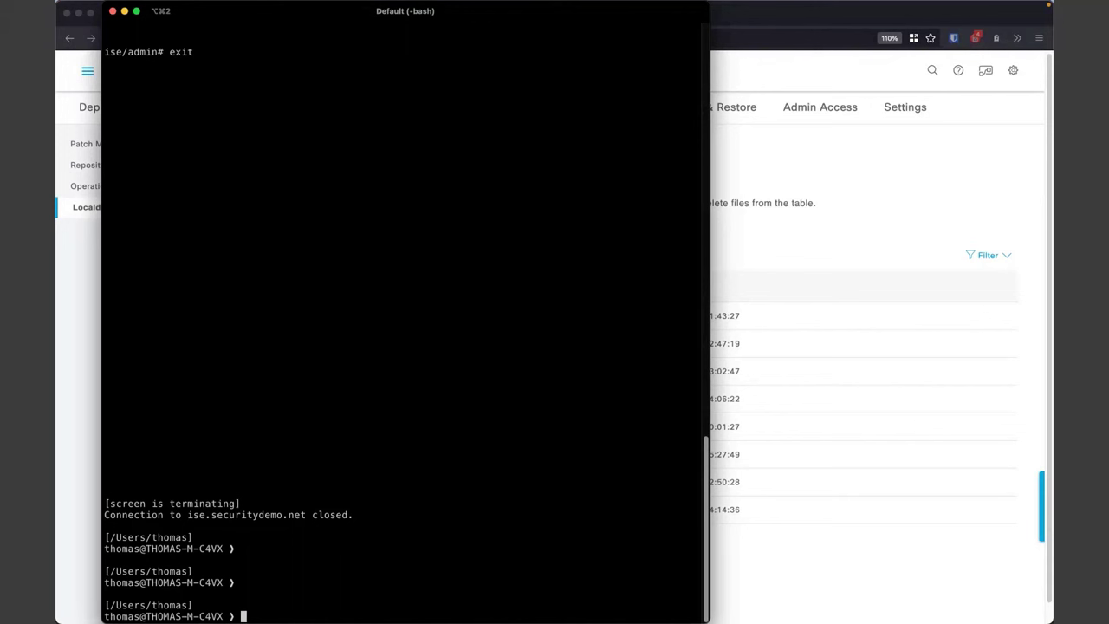
Step: Paste the hotpatch install curl POST command and highlight the admin credentials
{"action": "left_click", "coordinate": [266, 453]}
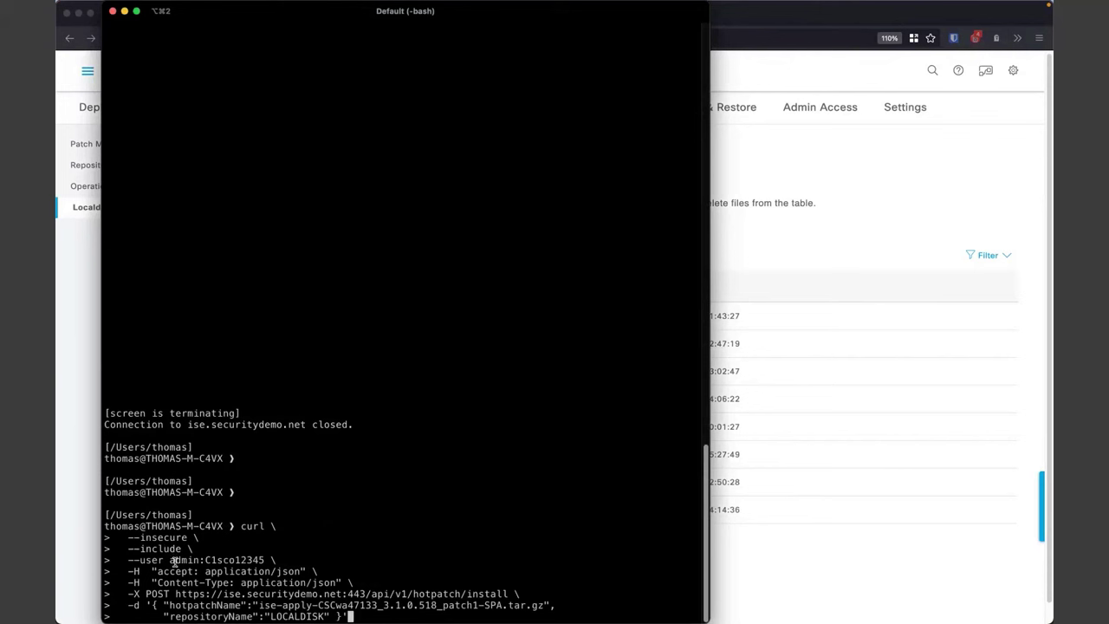
{"action": "double_click", "coordinate": [177, 561]}
{"action": "left_click", "coordinate": [218, 561]}
{"action": "double_click", "coordinate": [217, 561]}
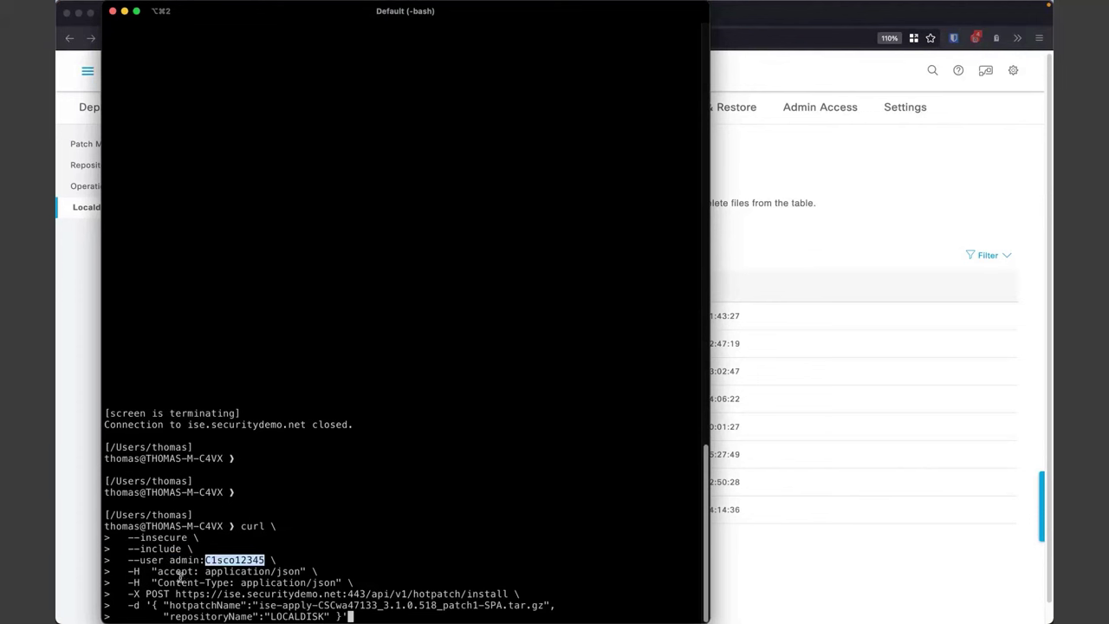
Step: Highlight the headers, ISE server URL, install API path, ise-apply patch file and LOCALDISK repository
{"action": "left_click_drag", "start_coordinate": [171, 573], "coordinate": [298, 574]}
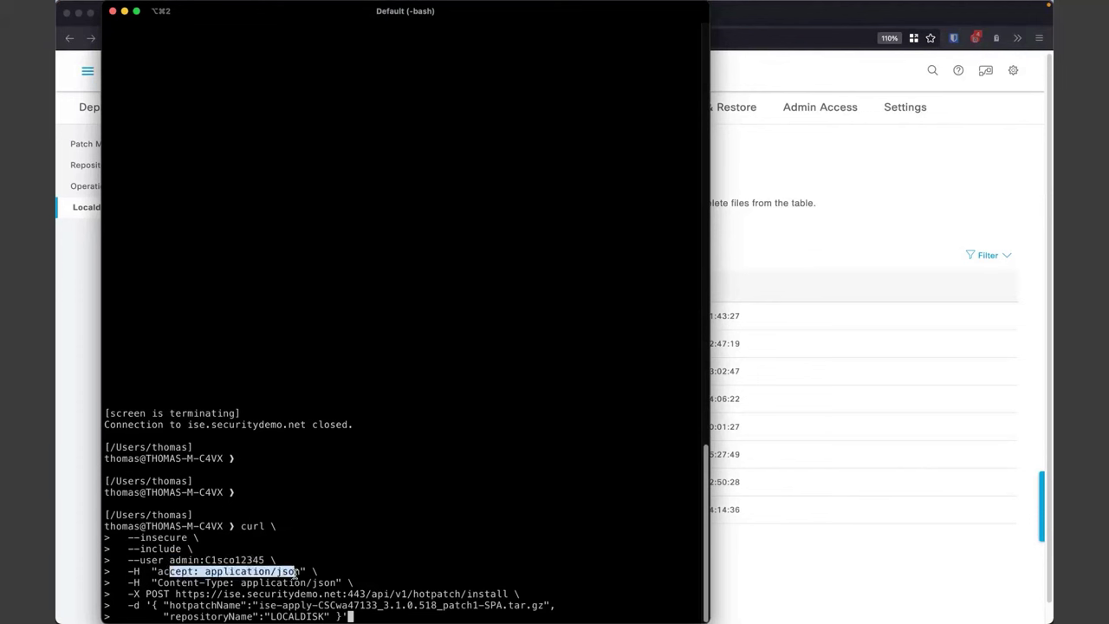
{"action": "left_click_drag", "start_coordinate": [187, 582], "coordinate": [289, 584]}
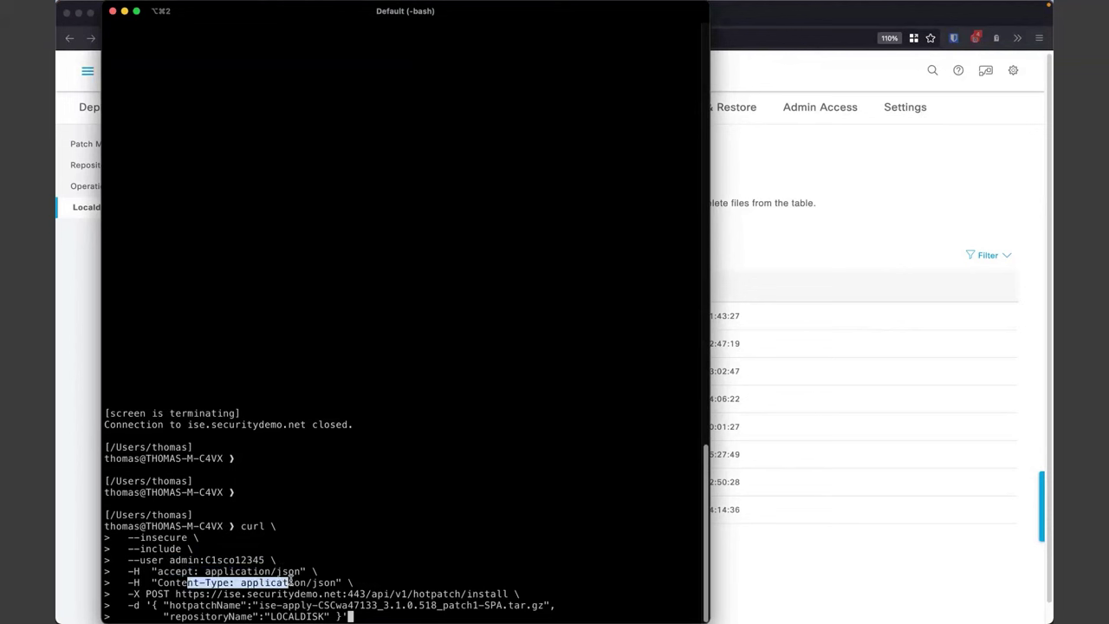
{"action": "left_click_drag", "start_coordinate": [199, 594], "coordinate": [516, 594]}
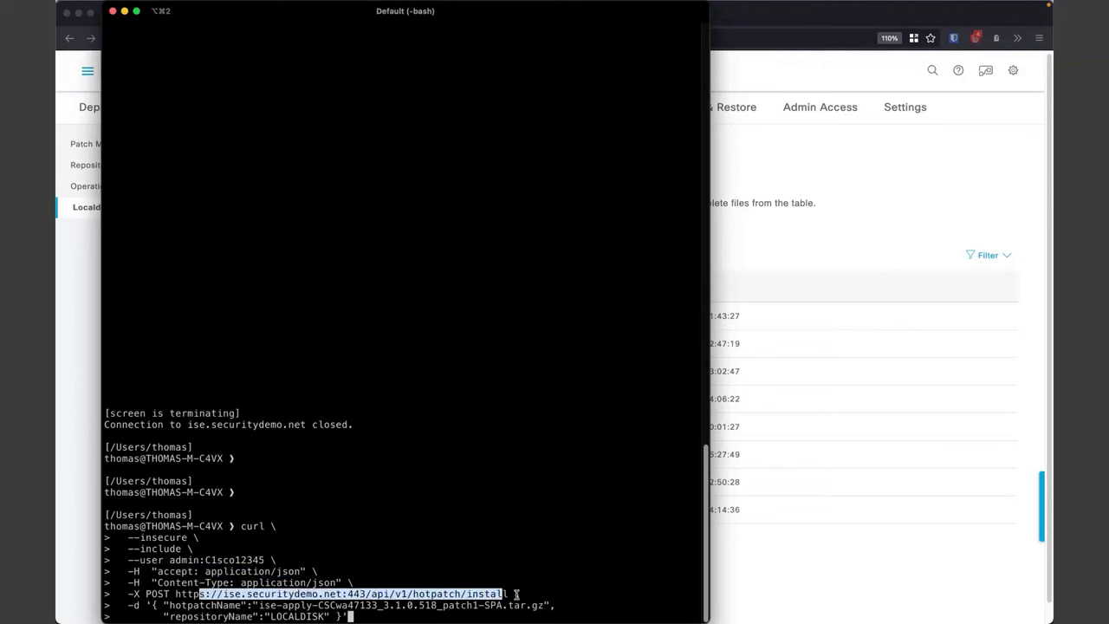
{"action": "left_click", "coordinate": [515, 594]}
{"action": "double_click", "coordinate": [436, 595]}
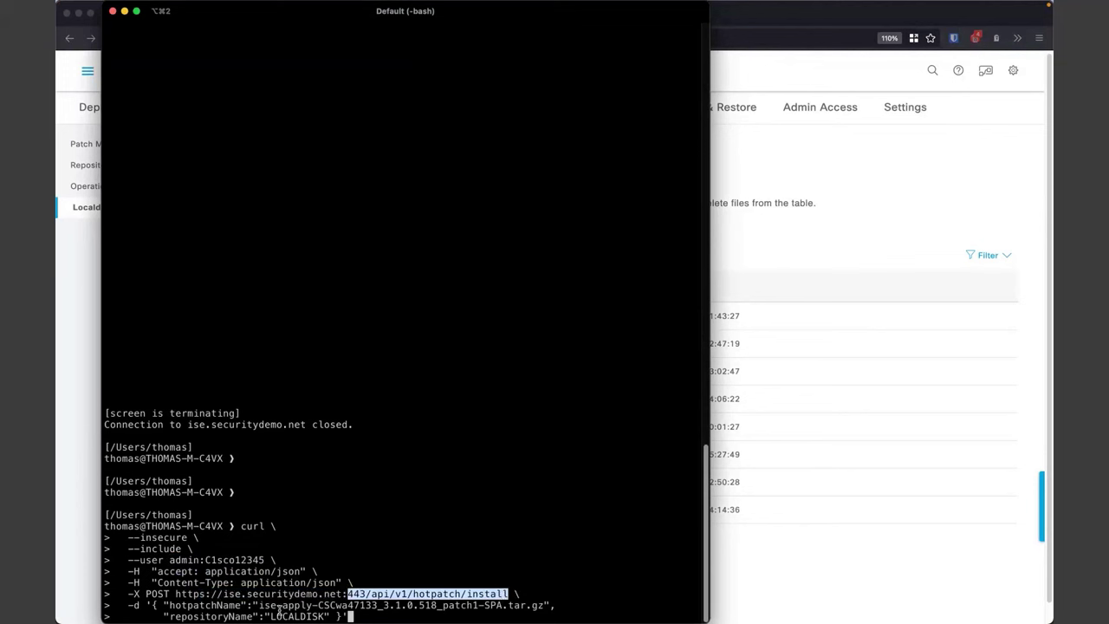
{"action": "left_click_drag", "start_coordinate": [259, 605], "coordinate": [544, 605]}
{"action": "left_click", "coordinate": [293, 616]}
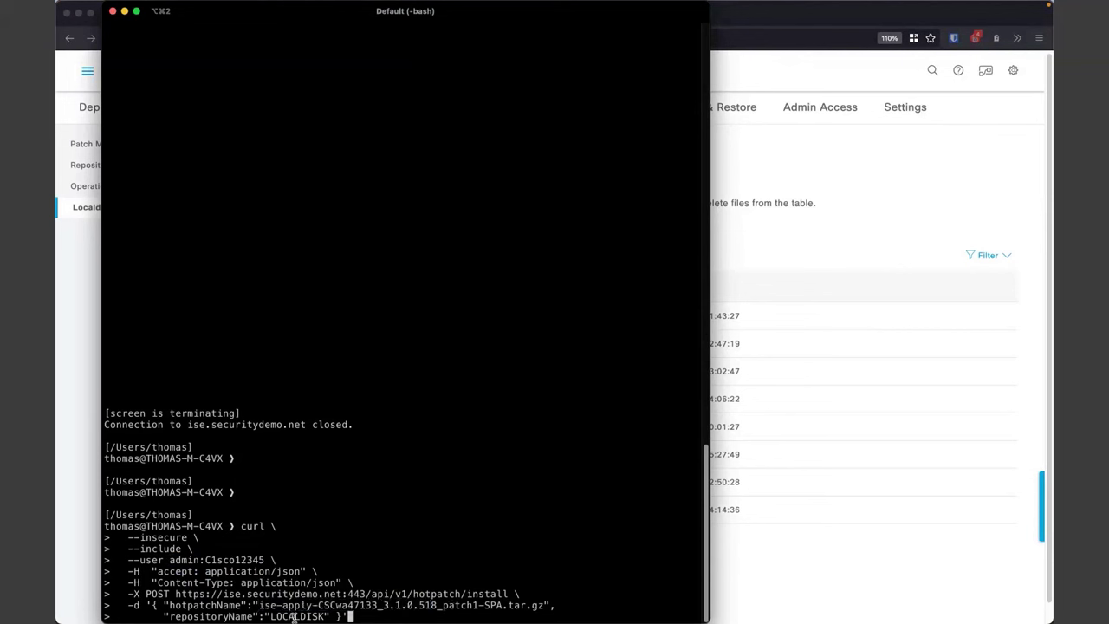
{"action": "double_click", "coordinate": [293, 616]}
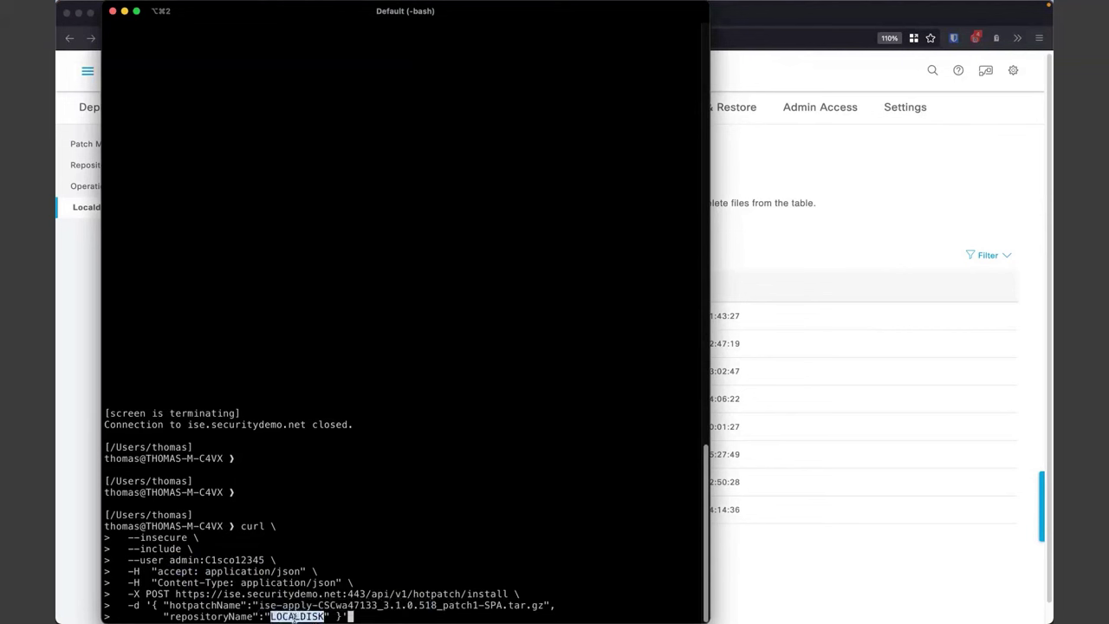
{"action": "left_click", "coordinate": [412, 617]}
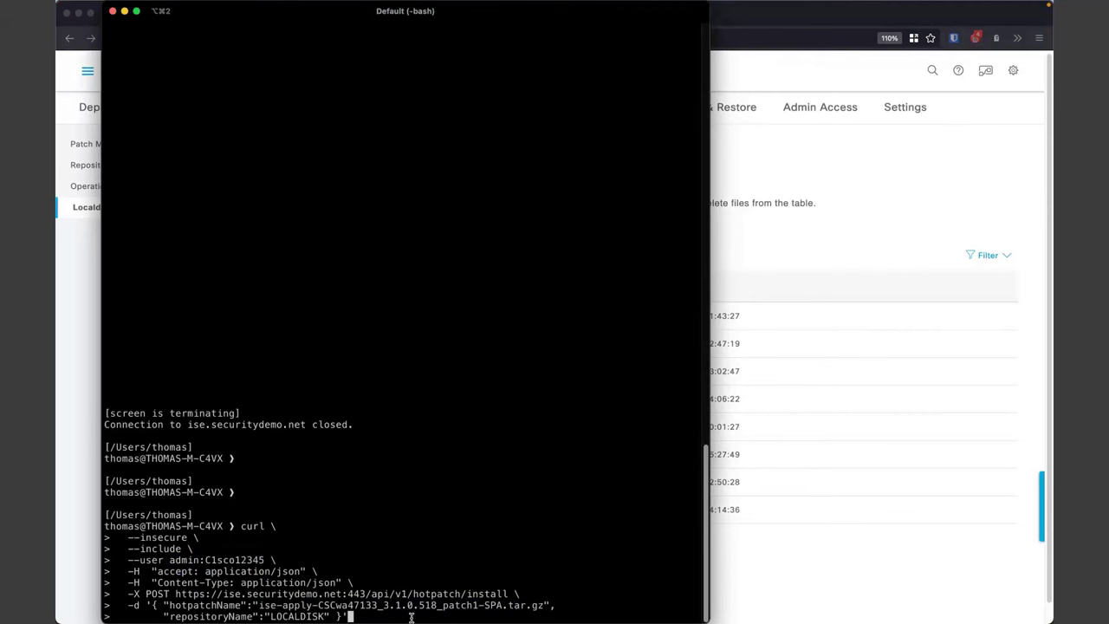
Step: Run the hotpatch install POST and point out the task-initiated response
{"action": "key", "text": "Return"}
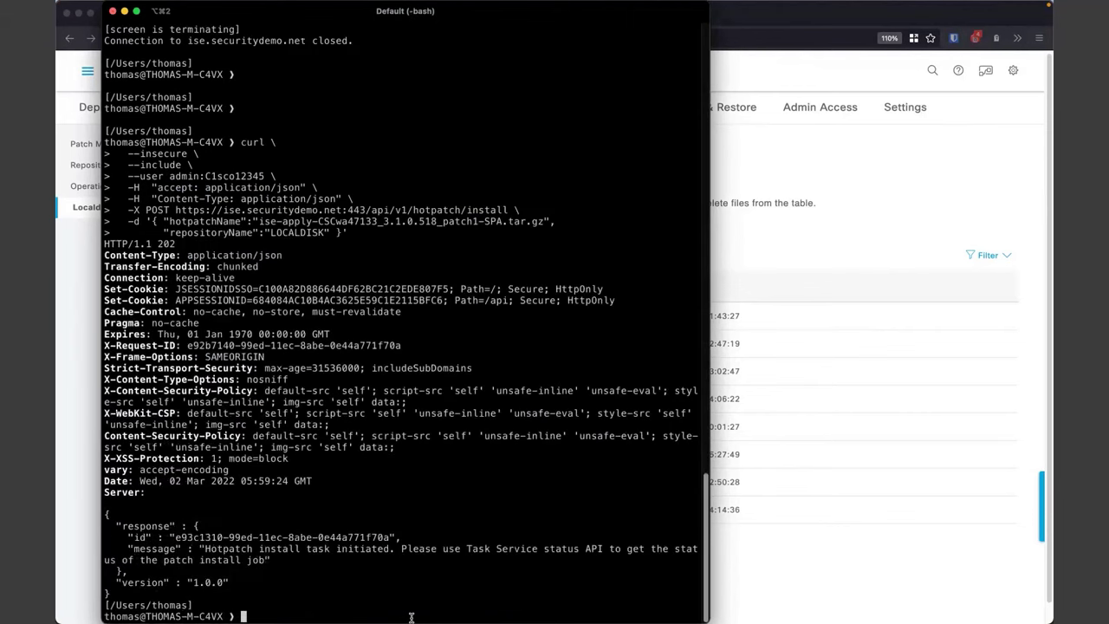
{"action": "left_click_drag", "start_coordinate": [206, 552], "coordinate": [581, 552]}
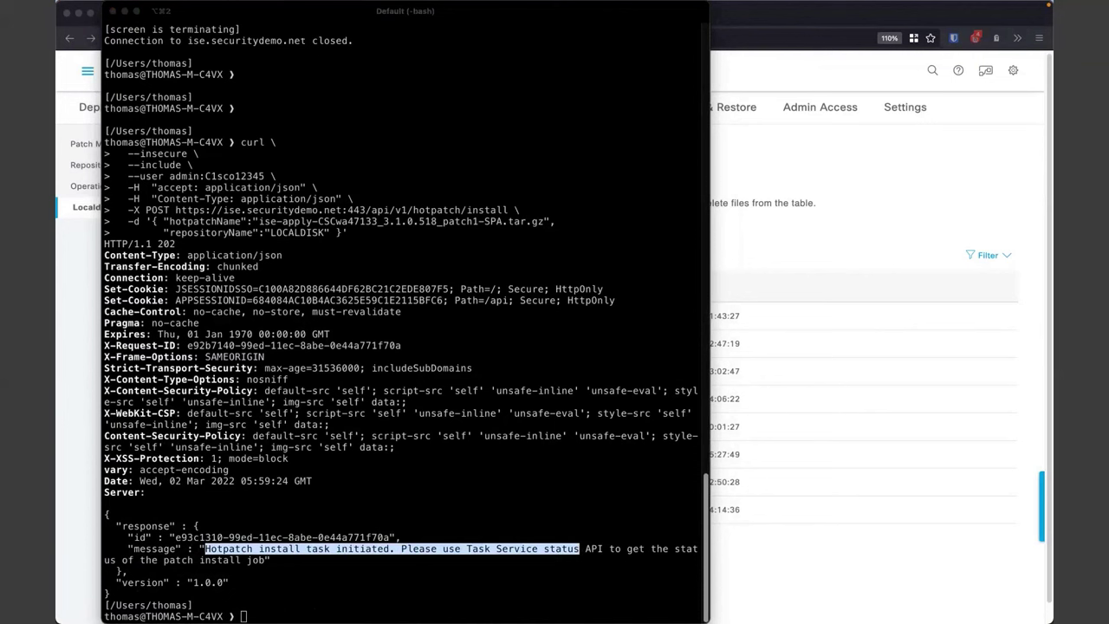
{"action": "left_click", "coordinate": [243, 599]}
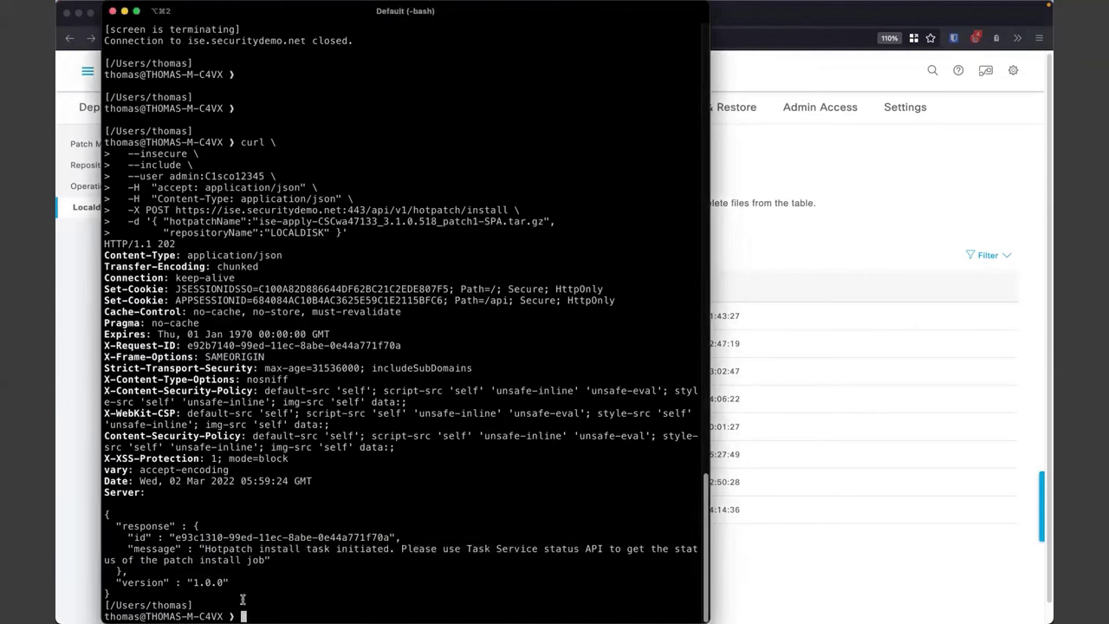
Step: Query /api/v1/task/ with the copied task id, getting IN_PROGRESS
{"action": "key", "text": "super+v"}
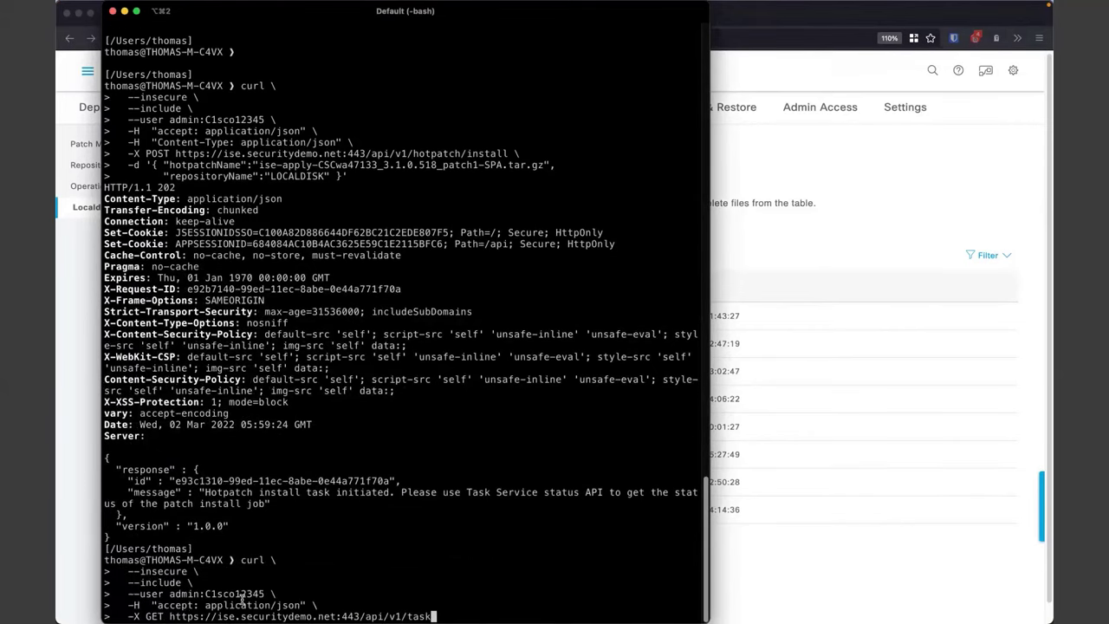
{"action": "left_click_drag", "start_coordinate": [176, 481], "coordinate": [392, 481]}
{"action": "key", "text": "super+c"}
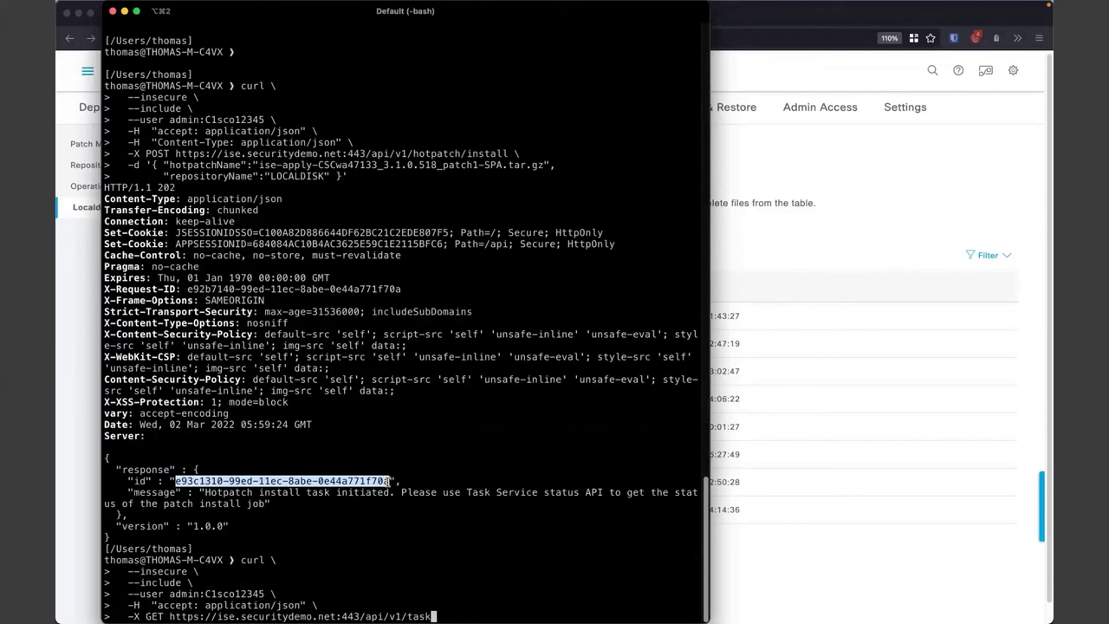
{"action": "left_click", "coordinate": [412, 560]}
{"action": "type", "text": "/"}
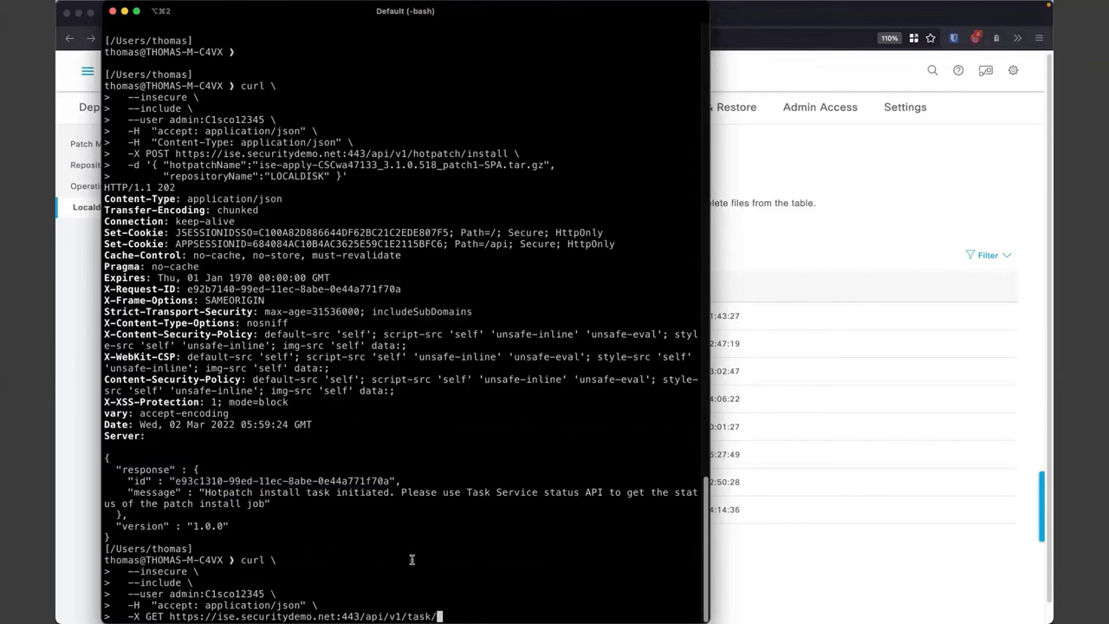
{"action": "key", "text": "super+v"}
{"action": "key", "text": "Return"}
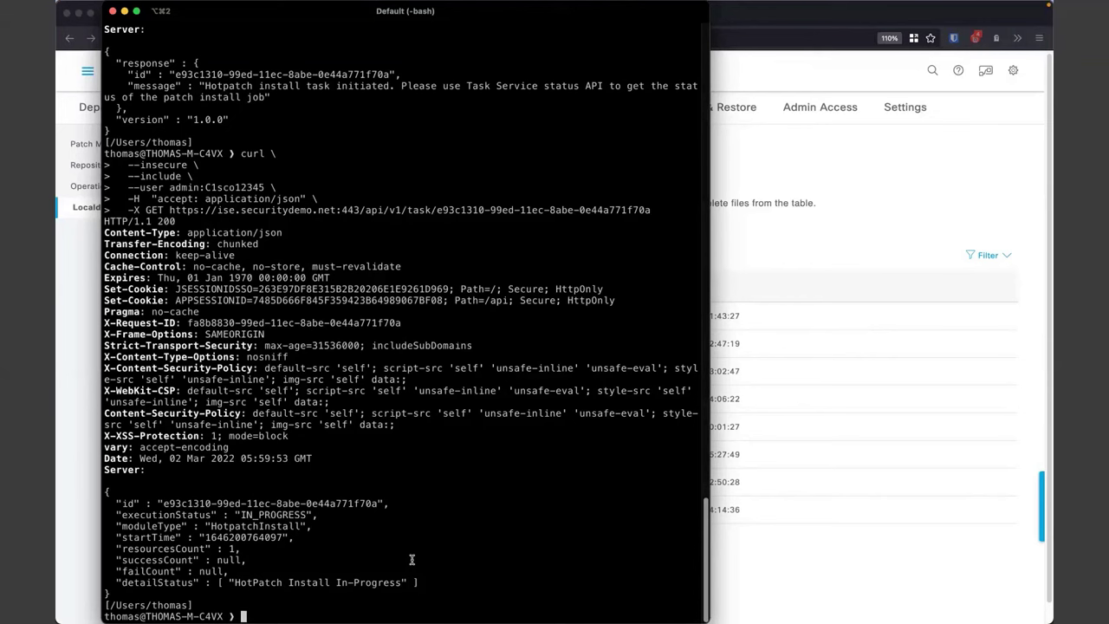
Step: Bring the ISE browser forward, try Admin Access, then return to the Dashboard
{"action": "left_click", "coordinate": [818, 257]}
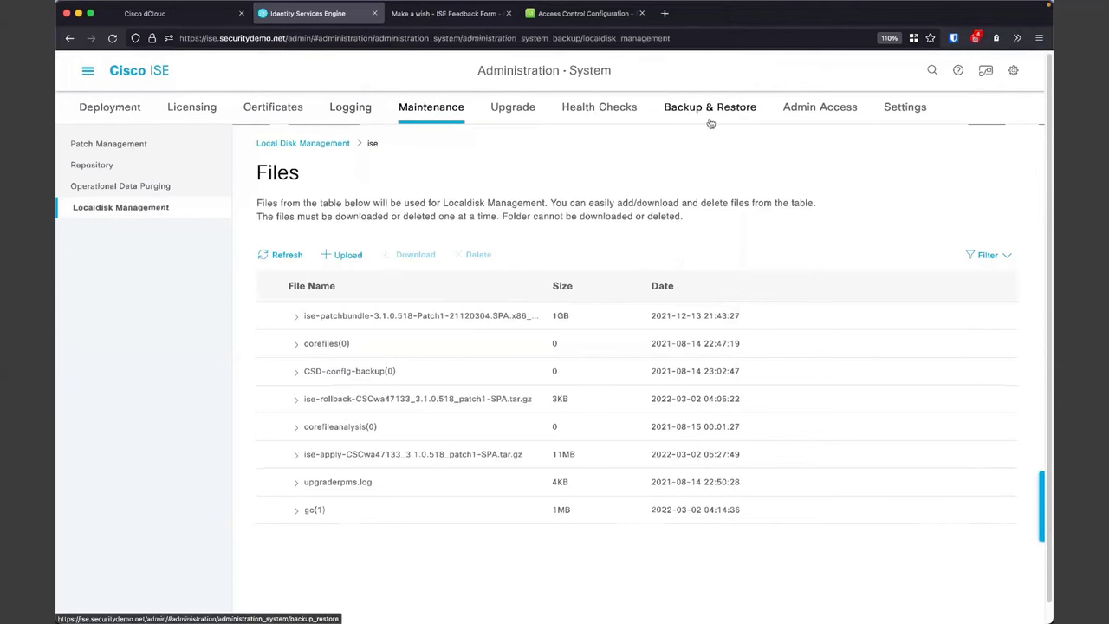
{"action": "left_click", "coordinate": [808, 111]}
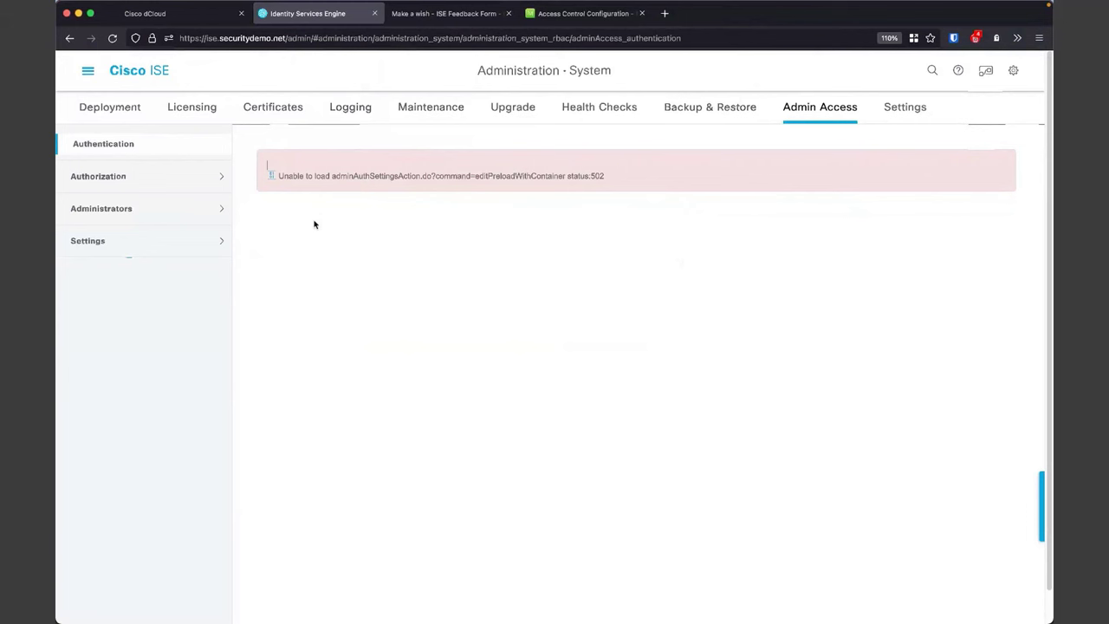
{"action": "left_click", "coordinate": [127, 73]}
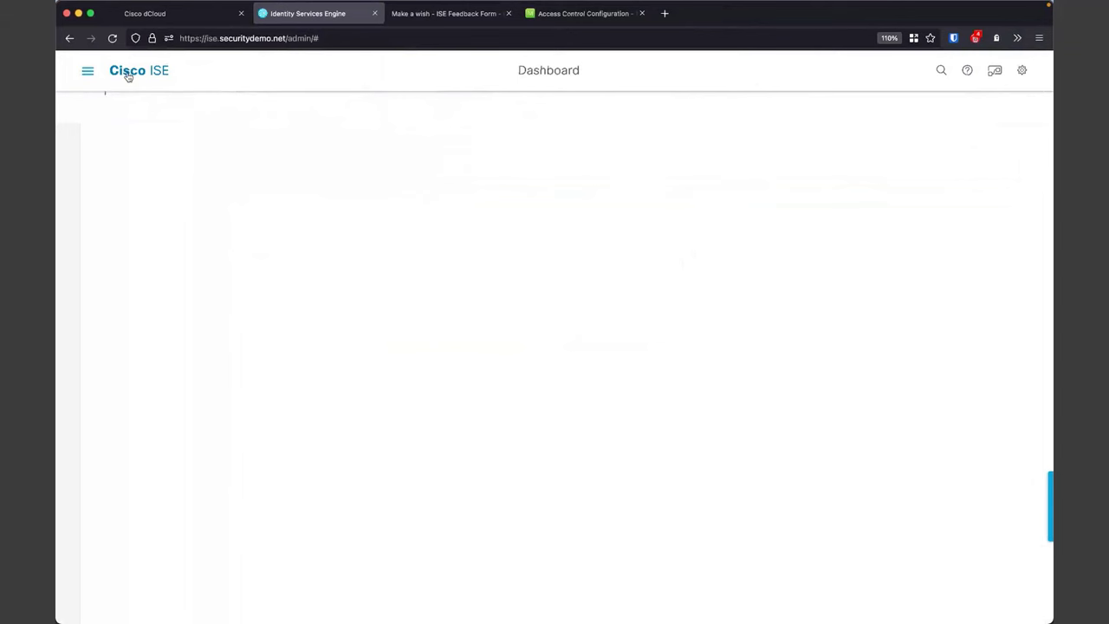
Step: Switch from the ISE console to PowerPoint at the Initial Settings slide
{"action": "key", "text": "super+Tab"}
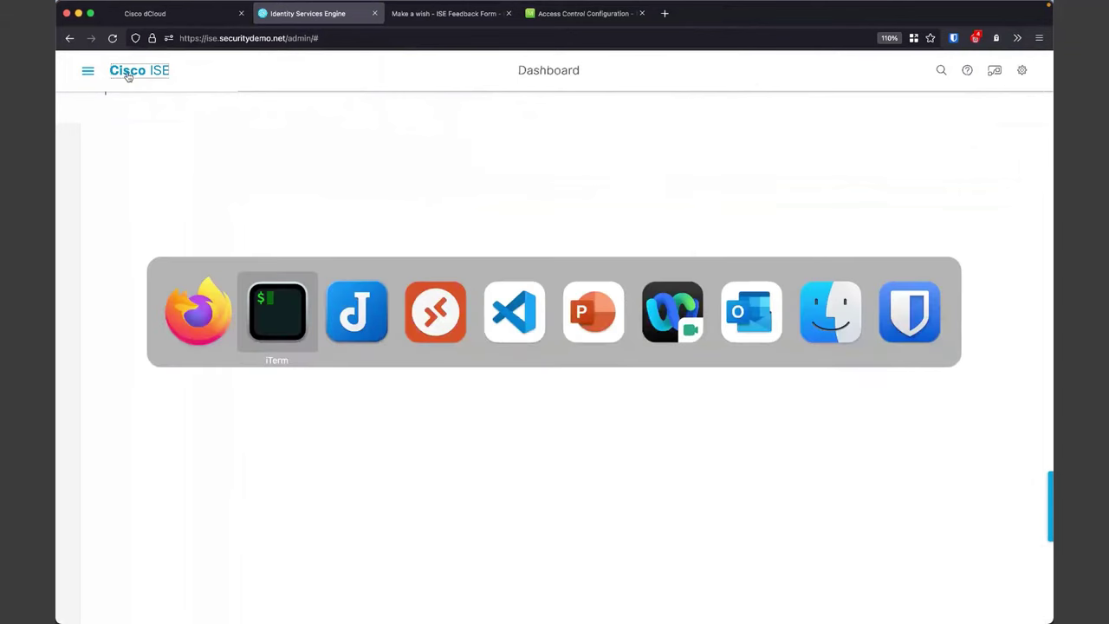
{"action": "key", "text": "super+Tab"}
{"action": "key", "text": "super+Tab"}
{"action": "key", "text": "super+Tab"}
{"action": "key", "text": "super+Tab"}
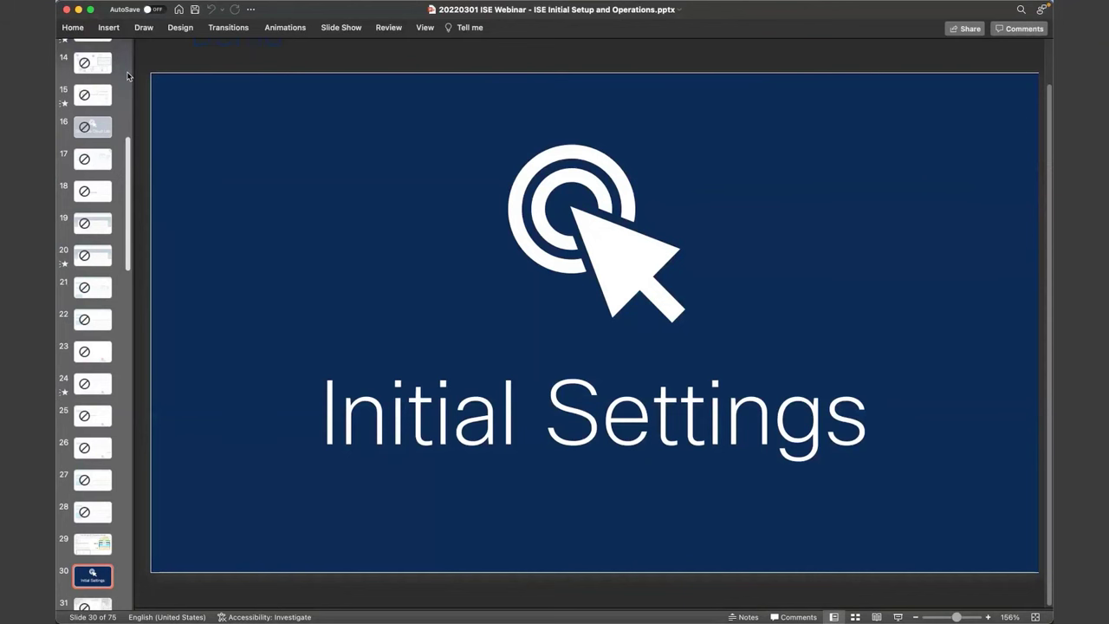
Step: Present from slide 30 and advance past Automation to the Configuration Automation slide
{"action": "key", "text": "super+shift+Return"}
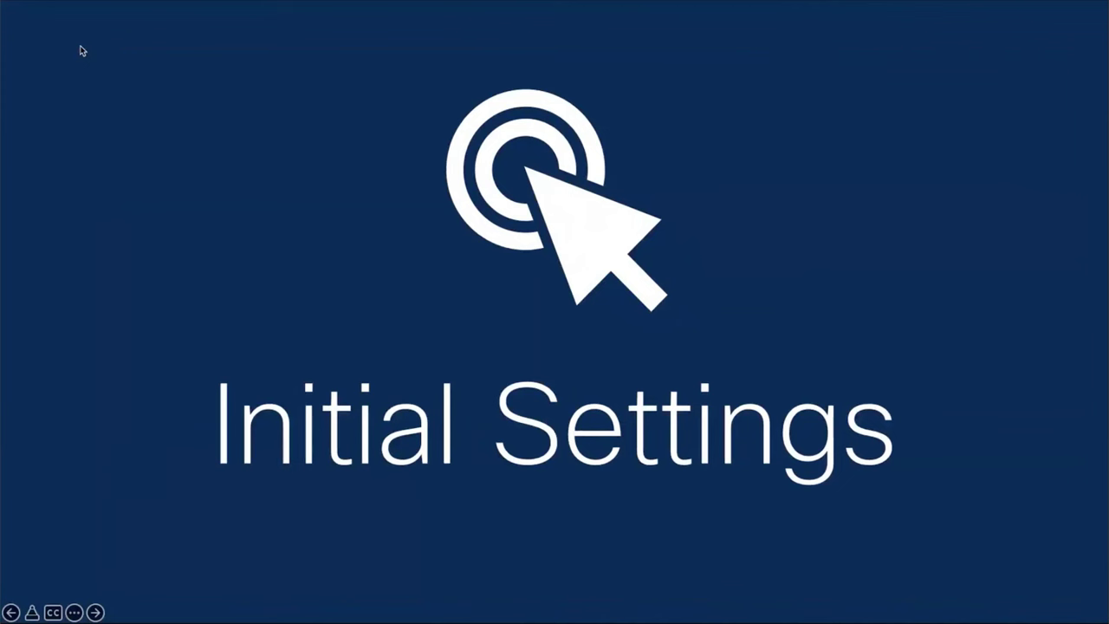
{"action": "key", "text": "Right"}
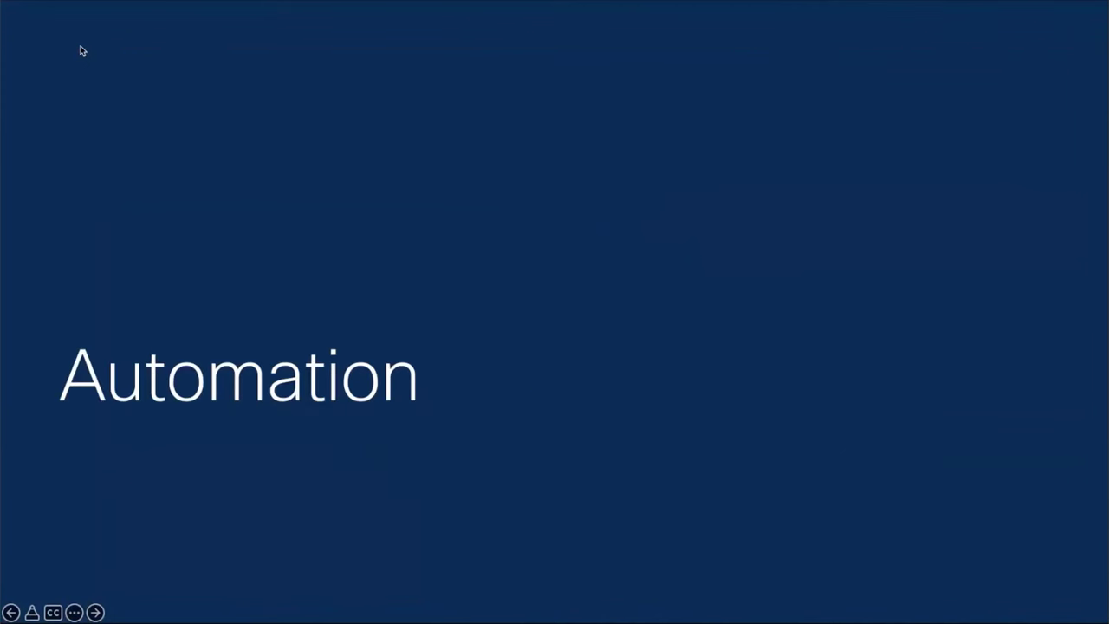
{"action": "key", "text": "Right"}
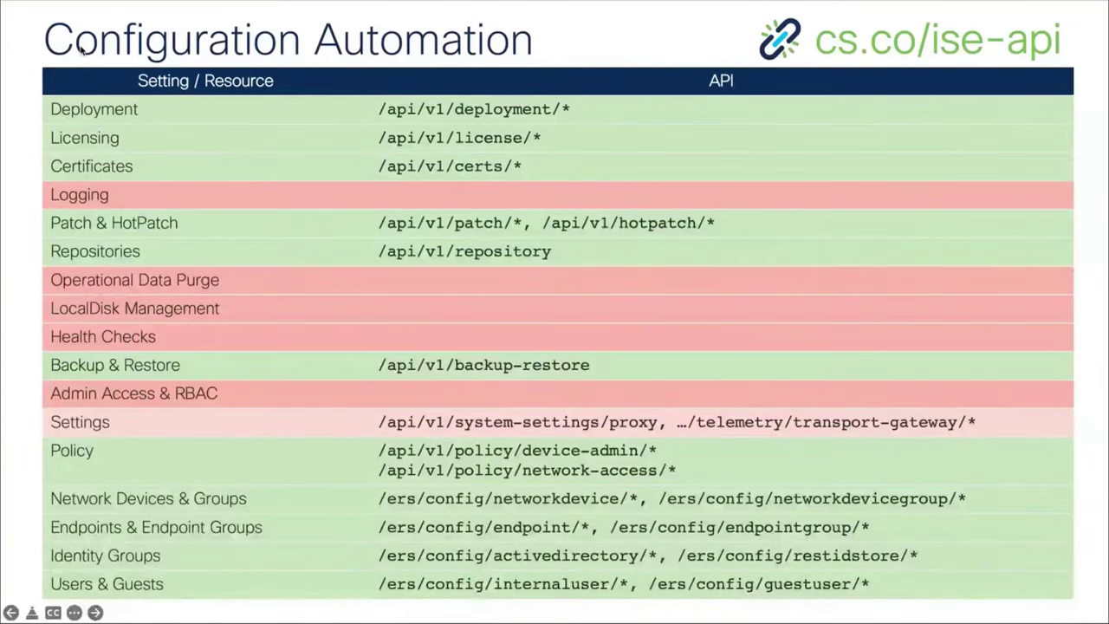